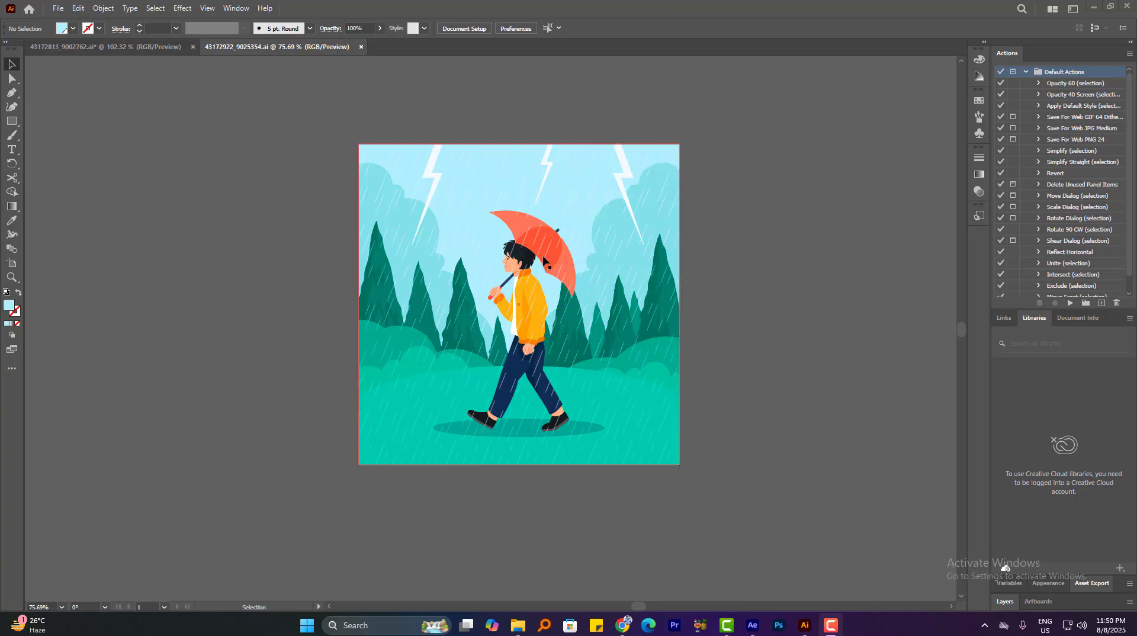
{"action": "left_click_drag", "start_coordinate": [491, 204], "coordinate": [599, 260]}
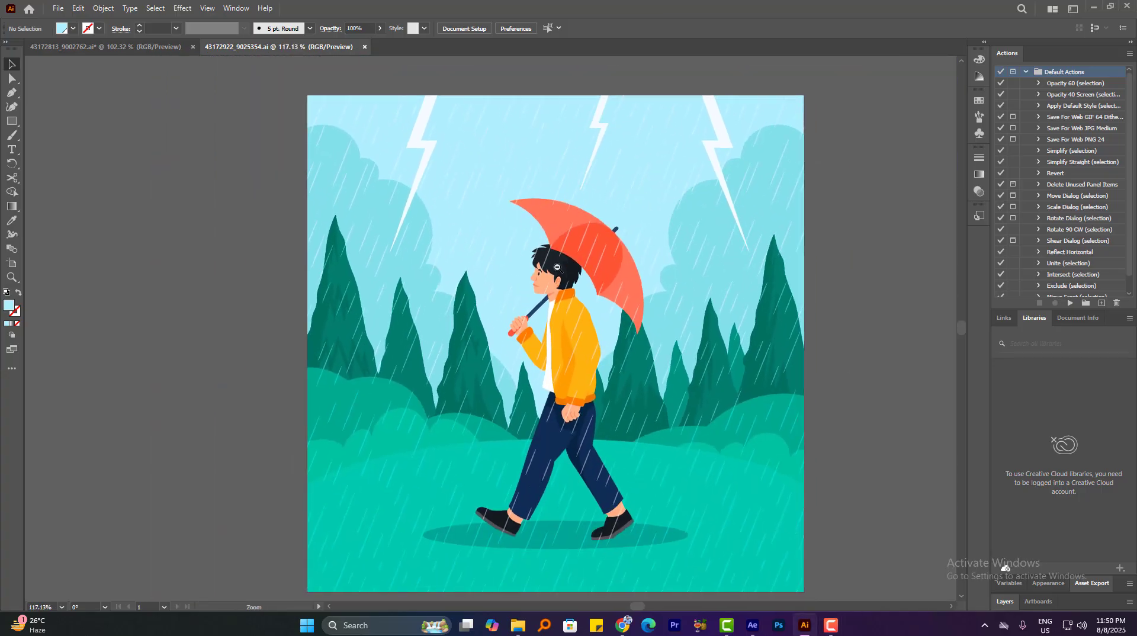
{"action": "left_click_drag", "start_coordinate": [592, 370], "coordinate": [544, 313]}
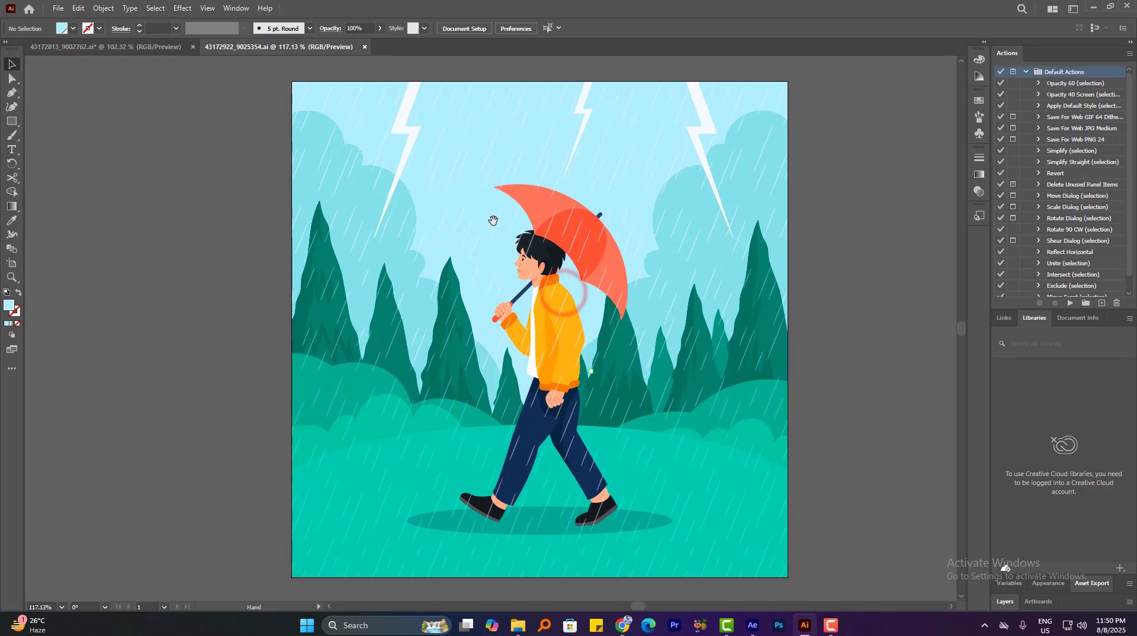
{"action": "left_click_drag", "start_coordinate": [494, 222], "coordinate": [507, 242]}
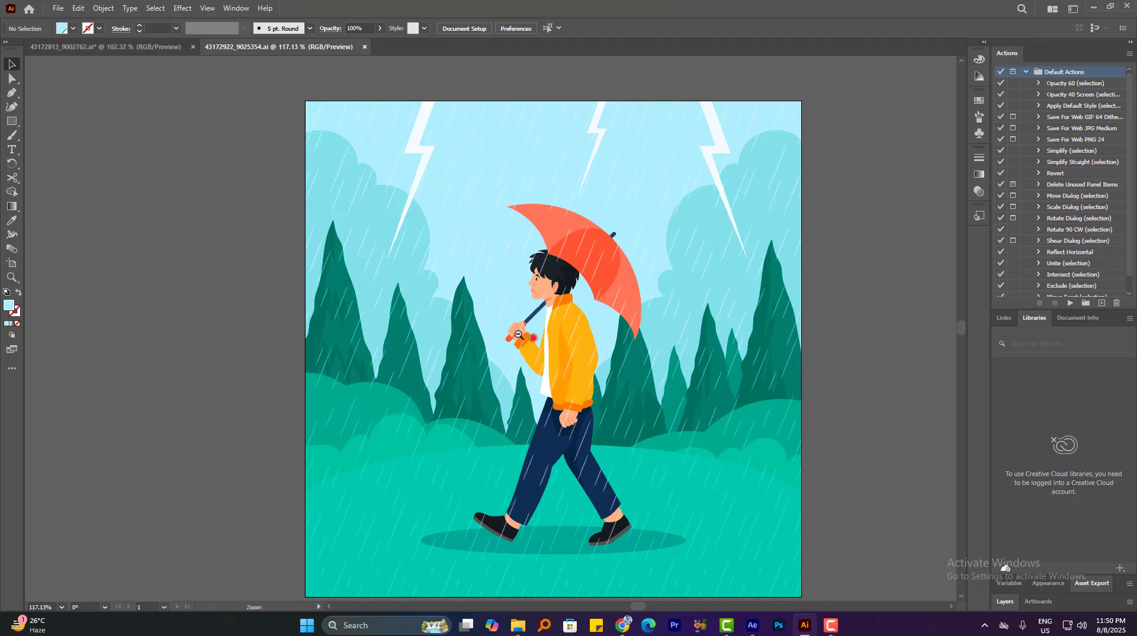
{"action": "left_click_drag", "start_coordinate": [518, 335], "coordinate": [535, 292]}
{"action": "left_click_drag", "start_coordinate": [515, 236], "coordinate": [482, 256]}
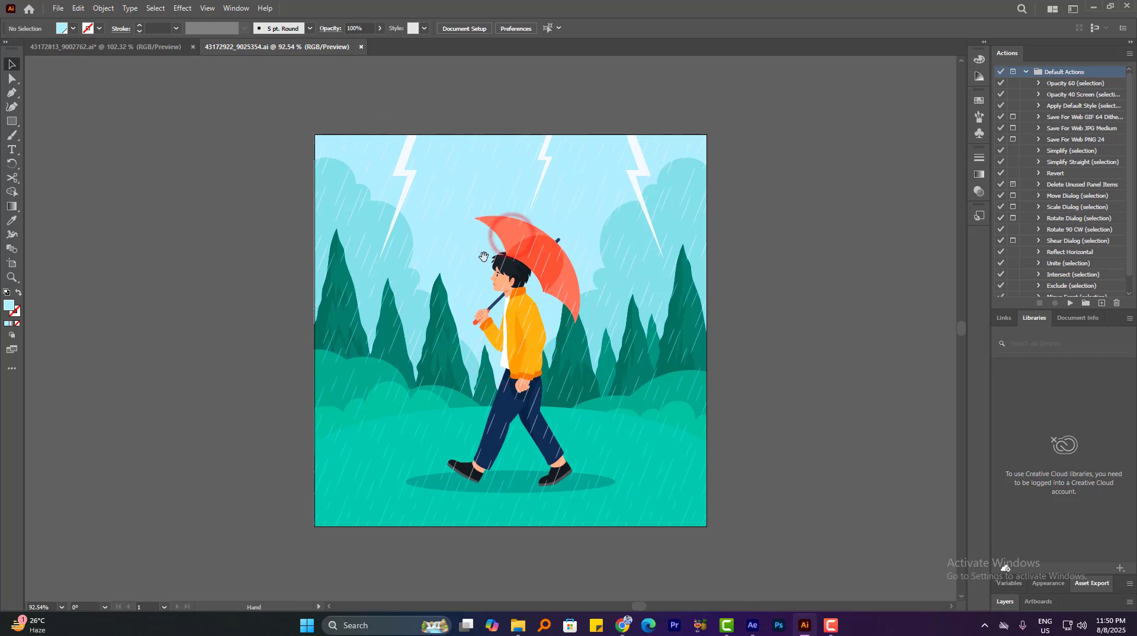
{"action": "left_click_drag", "start_coordinate": [780, 252], "coordinate": [834, 254]}
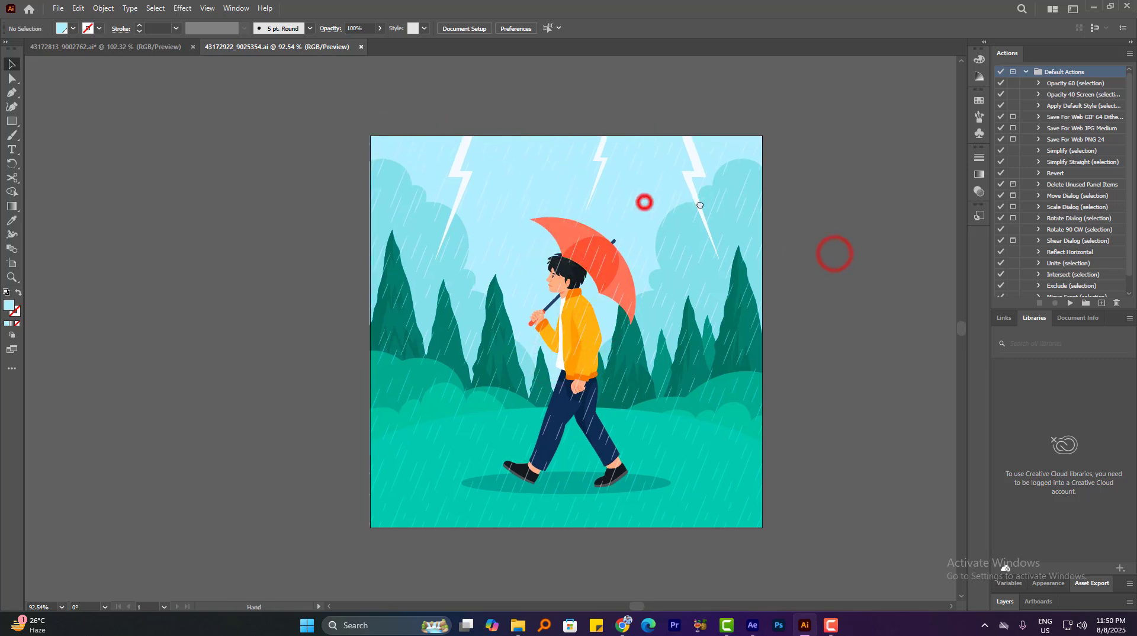
{"action": "left_click_drag", "start_coordinate": [683, 190], "coordinate": [643, 202]}
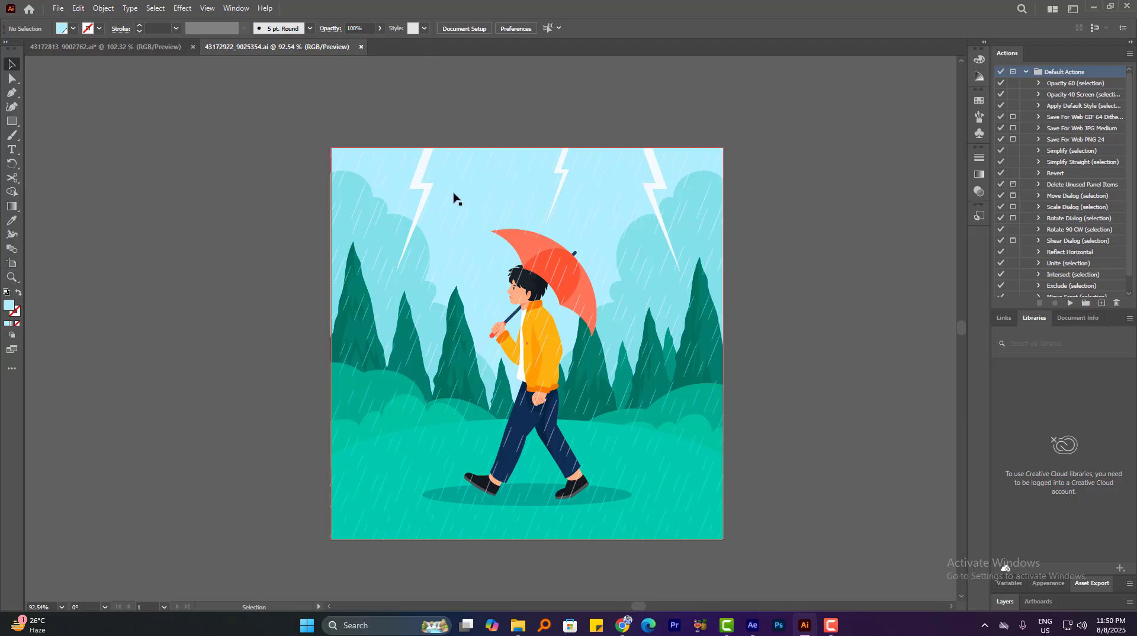
Switch to Chrome to view the monsoon illustration's source page on Freepik, and return to Illustrator
{"action": "left_click", "coordinate": [623, 622]}
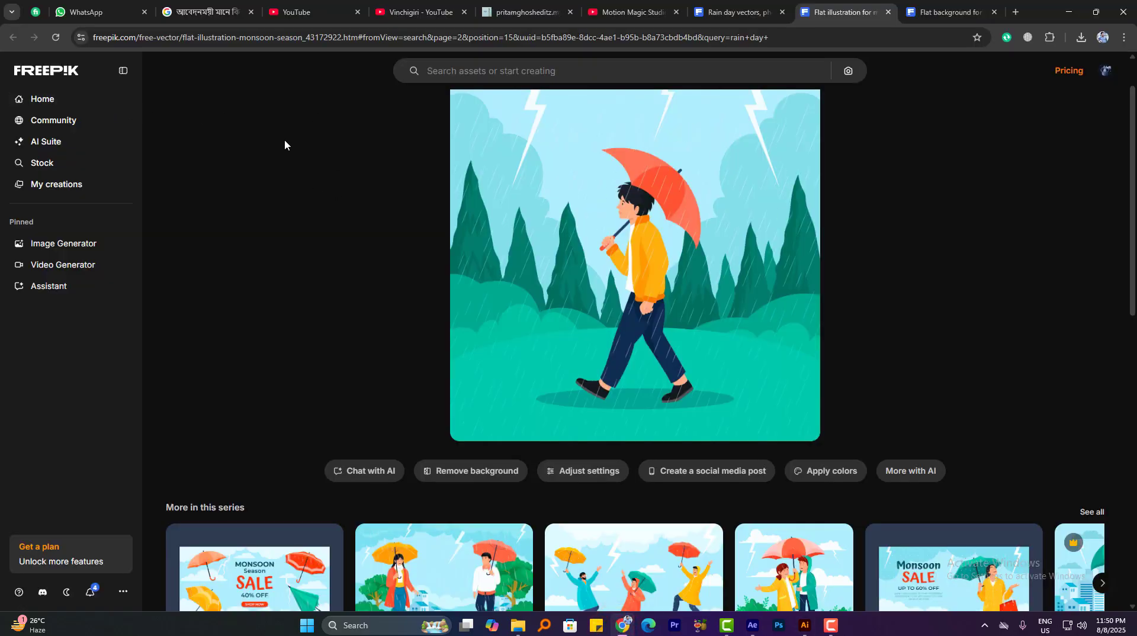
{"action": "key", "text": "alt+Tab"}
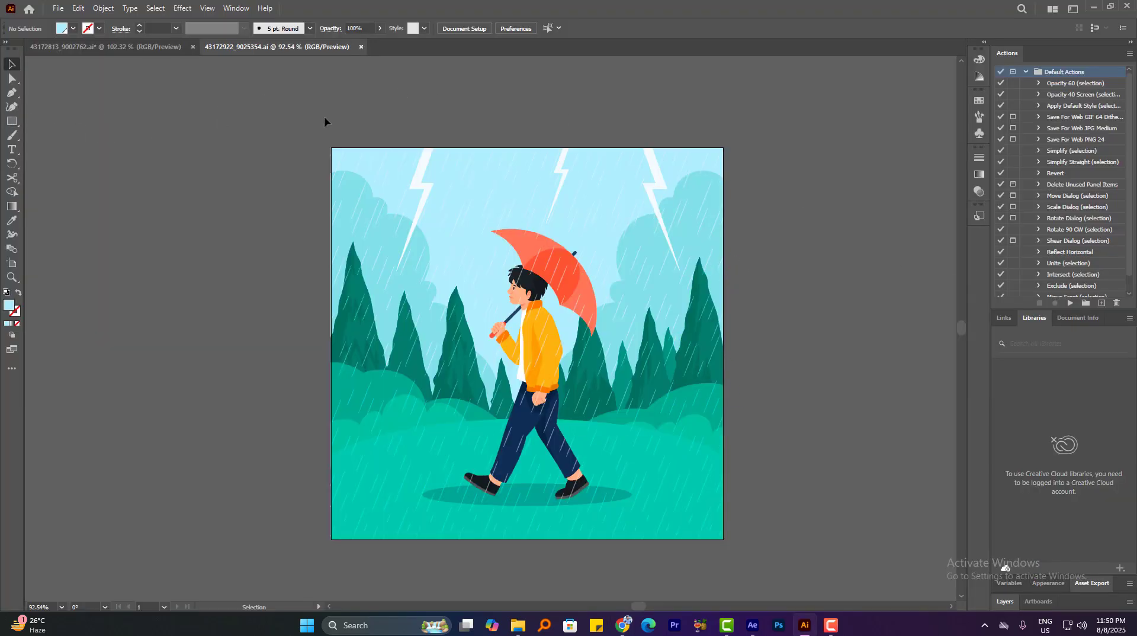
{"action": "left_click_drag", "start_coordinate": [529, 209], "coordinate": [529, 193]}
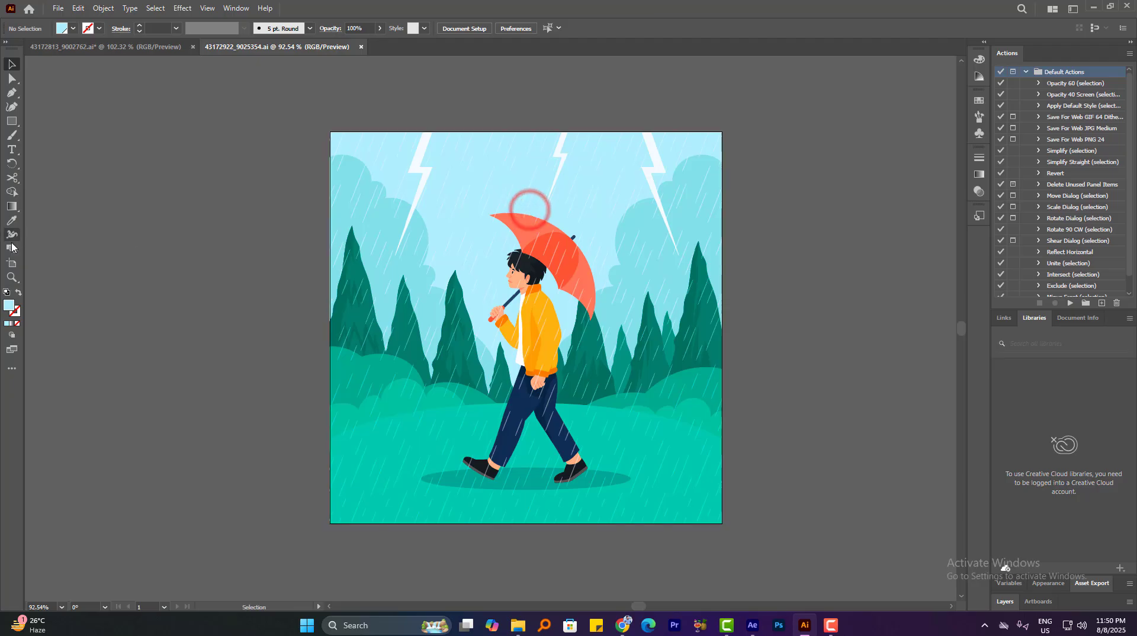
Resize the artboard around the rain illustration to 1920 px wide and 1080 px high, and return to the Selection tool
{"action": "left_click", "coordinate": [11, 263]}
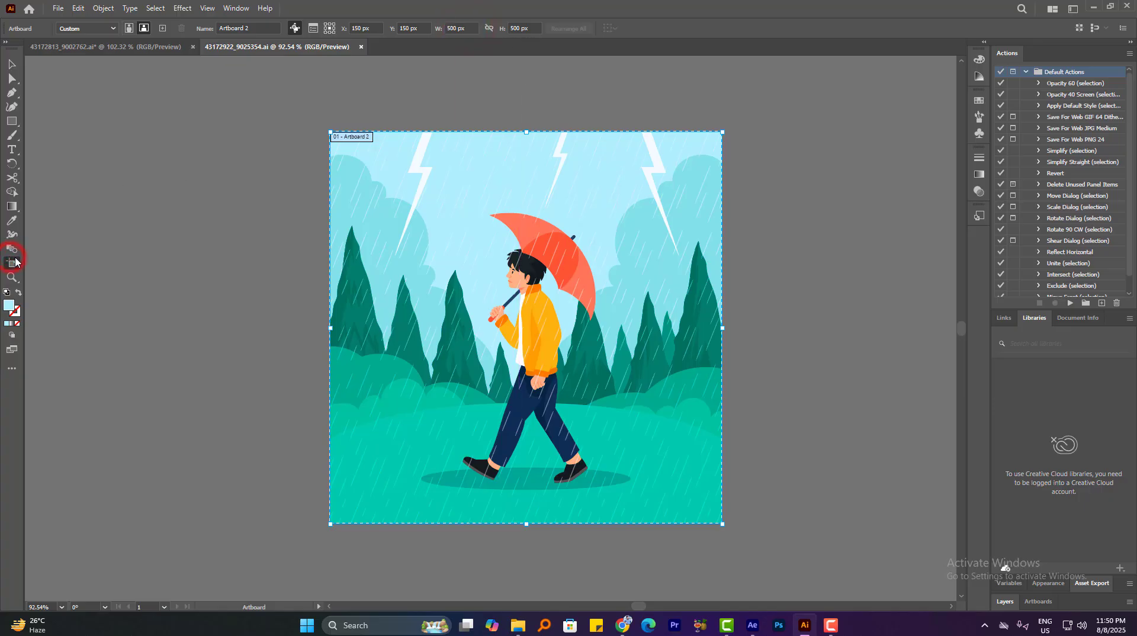
{"action": "left_click", "coordinate": [456, 28]}
{"action": "type", "text": "1920"}
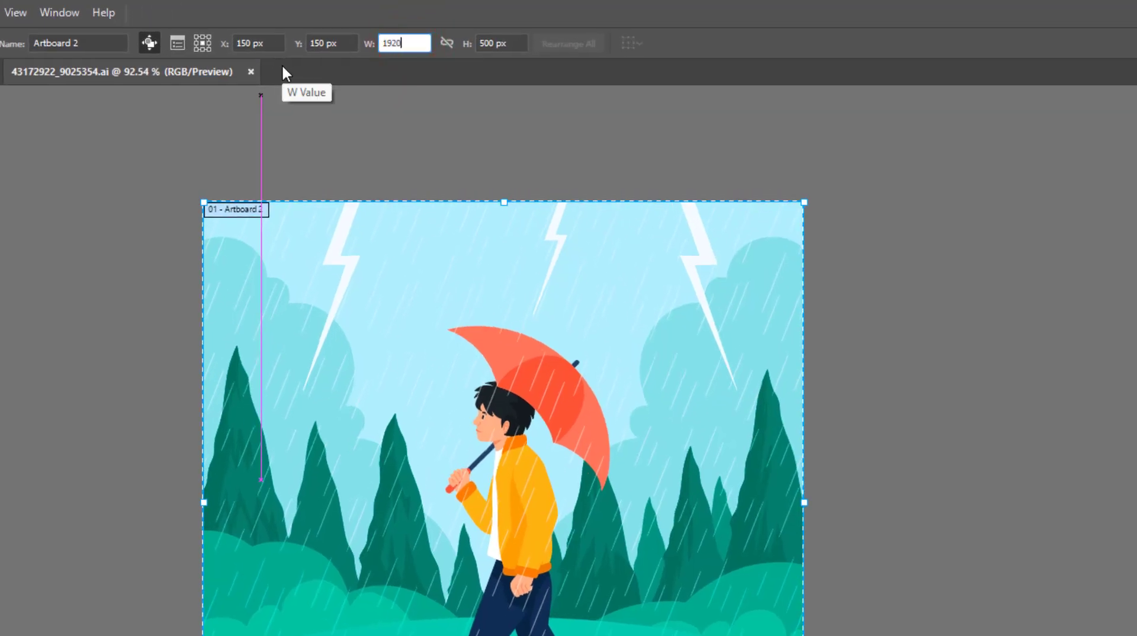
{"action": "key", "text": "Tab"}
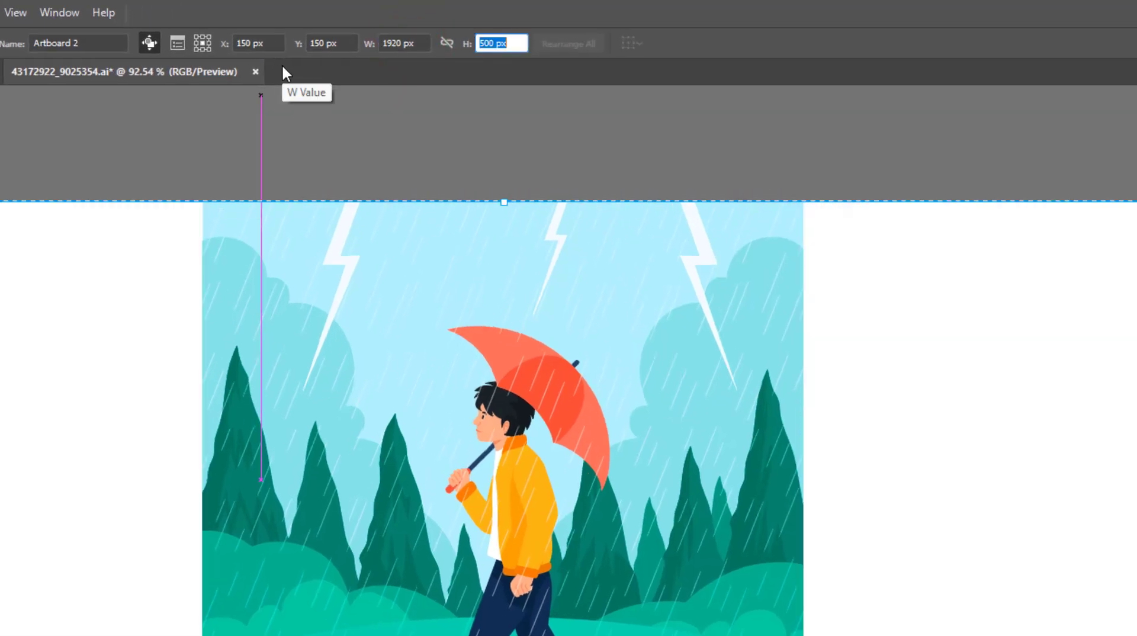
{"action": "type", "text": "1080"}
{"action": "key", "text": "Tab"}
{"action": "left_click_drag", "start_coordinate": [505, 158], "coordinate": [258, 158]}
{"action": "key", "text": "v"}
{"action": "left_click", "coordinate": [427, 240]}
{"action": "left_click_drag", "start_coordinate": [479, 276], "coordinate": [480, 403]}
{"action": "left_click_drag", "start_coordinate": [557, 442], "coordinate": [556, 188]}
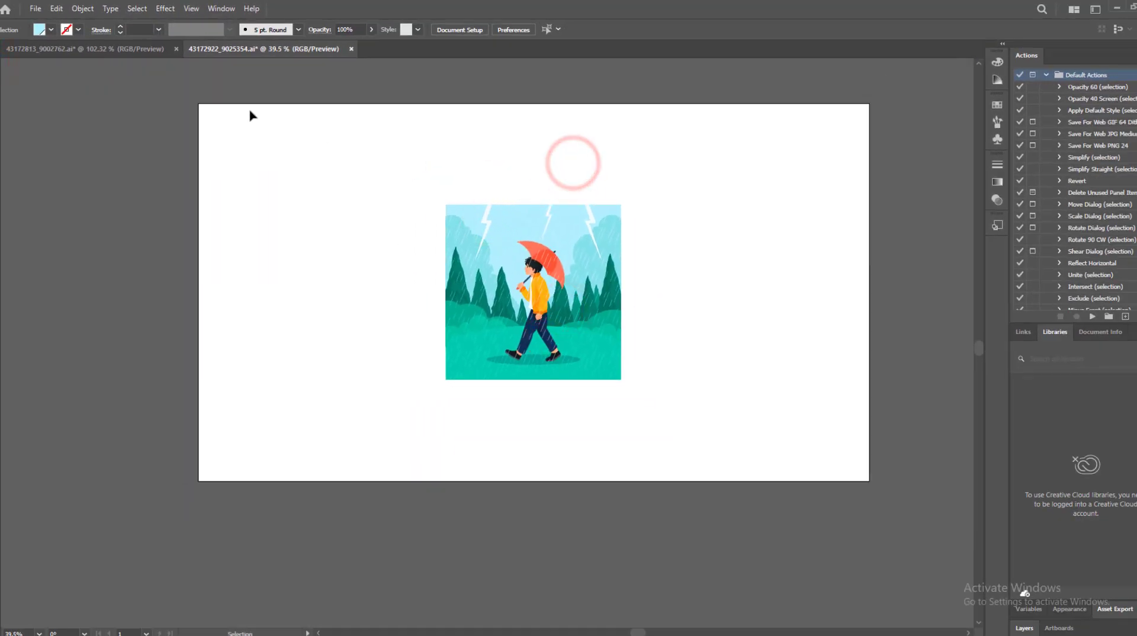
Try to enlarge the illustration's clipping frame outward from its side edge, and undo the change
{"action": "left_click", "coordinate": [604, 212]}
{"action": "left_click", "coordinate": [565, 179]}
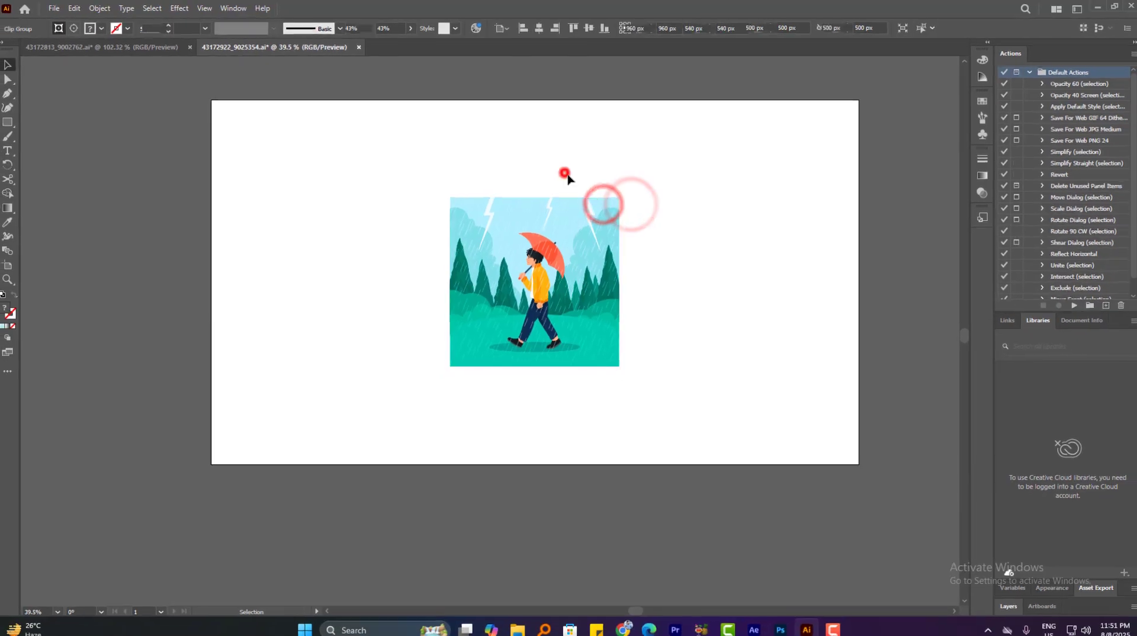
{"action": "left_click_drag", "start_coordinate": [181, 99], "coordinate": [538, 171]}
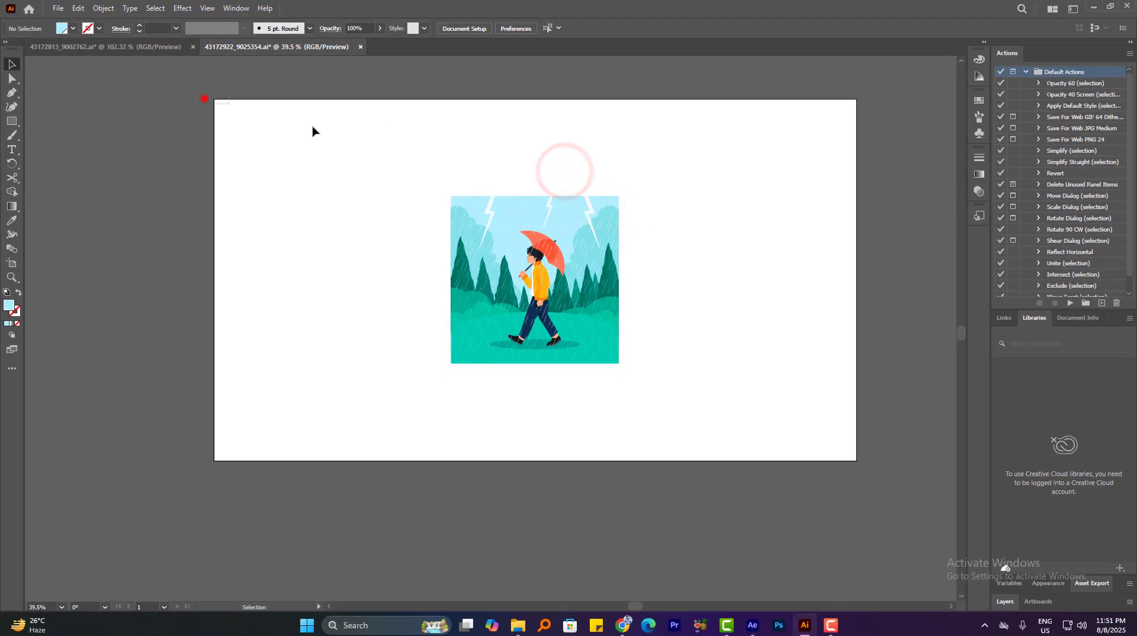
{"action": "left_click_drag", "start_coordinate": [654, 182], "coordinate": [605, 219]}
{"action": "left_click", "coordinate": [619, 199]}
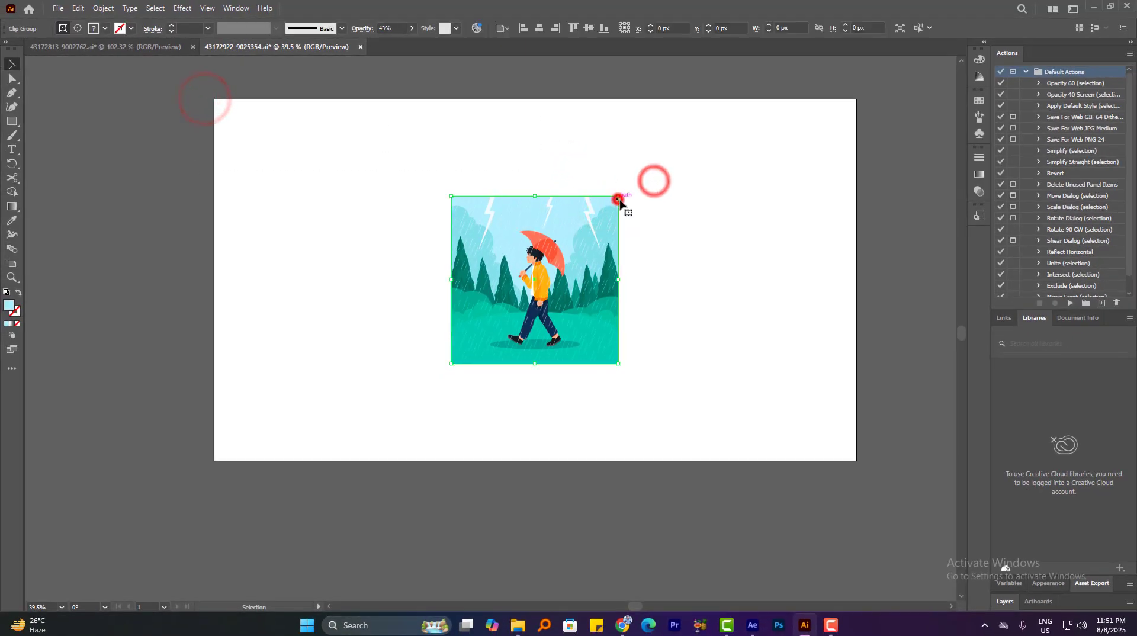
{"action": "left_click", "coordinate": [618, 277]}
{"action": "left_click_drag", "start_coordinate": [621, 278], "coordinate": [685, 283]}
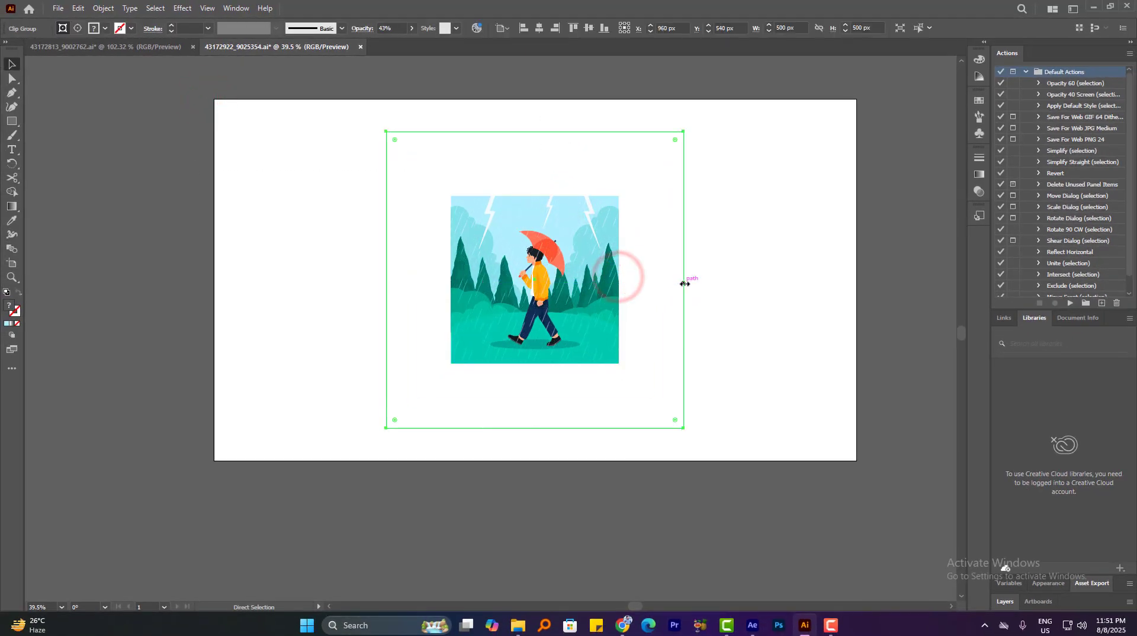
{"action": "key", "text": "ctrl+z"}
{"action": "left_click", "coordinate": [644, 172]}
{"action": "left_click", "coordinate": [576, 222]}
{"action": "left_click_drag", "start_coordinate": [739, 206], "coordinate": [686, 201]}
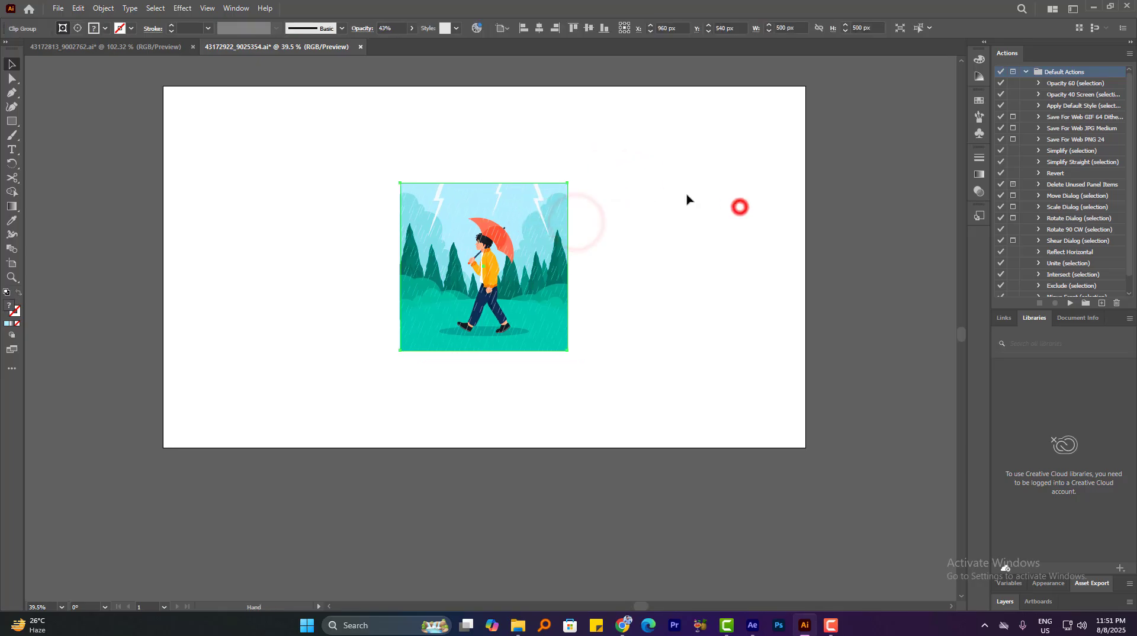
Display the document's Layers panel, detach it as a floating window beside the artwork and make it taller
{"action": "left_click", "coordinate": [241, 8]}
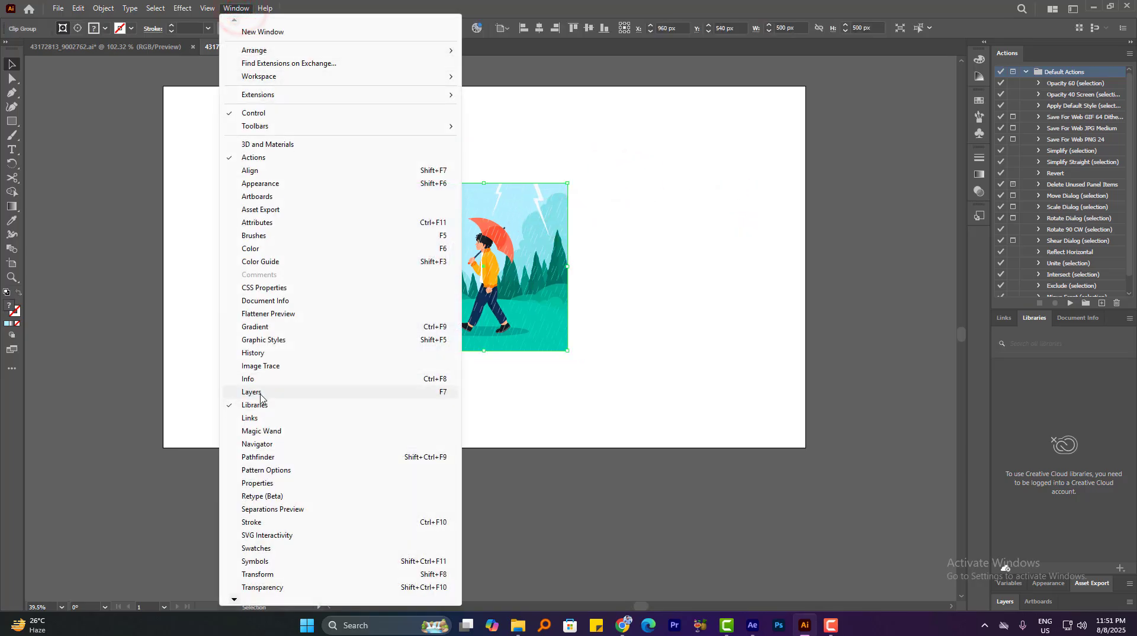
{"action": "key", "text": "Left"}
{"action": "key", "text": "Right"}
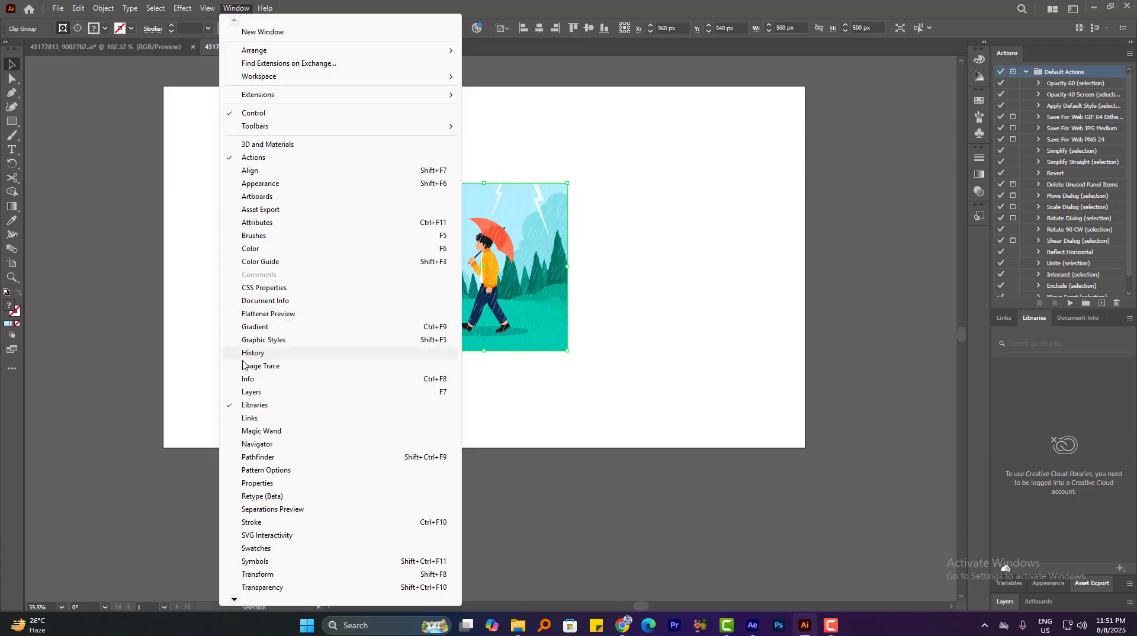
{"action": "left_click", "coordinate": [250, 391]}
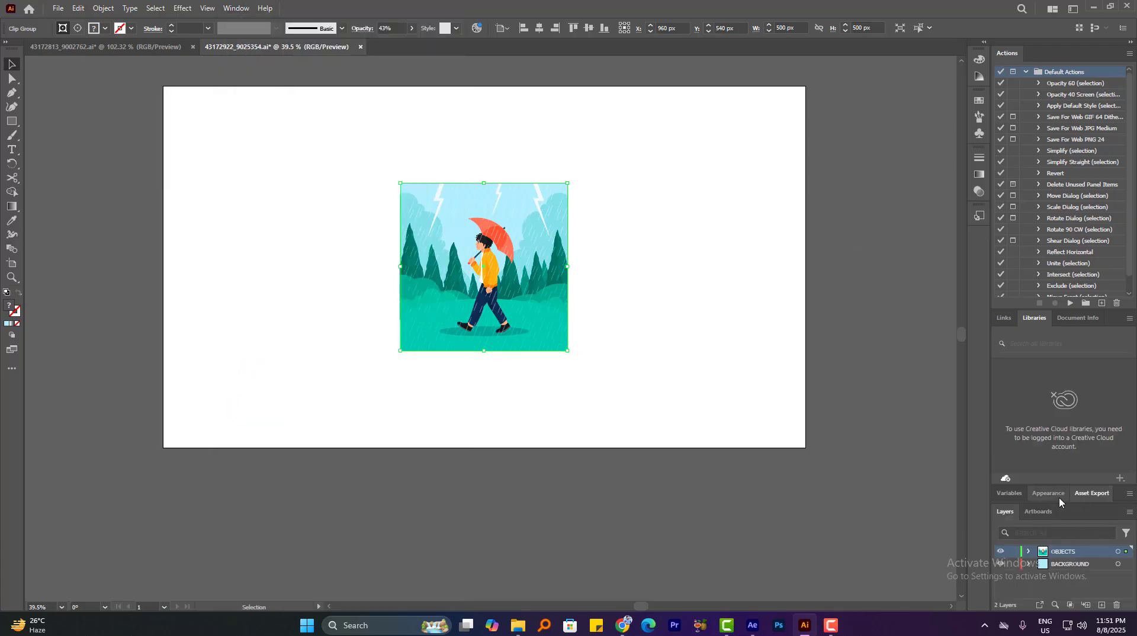
{"action": "mouse_move", "coordinate": [1120, 501]}
{"action": "left_mouse_down"}
{"action": "mouse_move", "coordinate": [940, 449]}
{"action": "mouse_move", "coordinate": [914, 323]}
{"action": "mouse_move", "coordinate": [1040, 400]}
{"action": "mouse_move", "coordinate": [1103, 514]}
{"action": "left_mouse_up"}
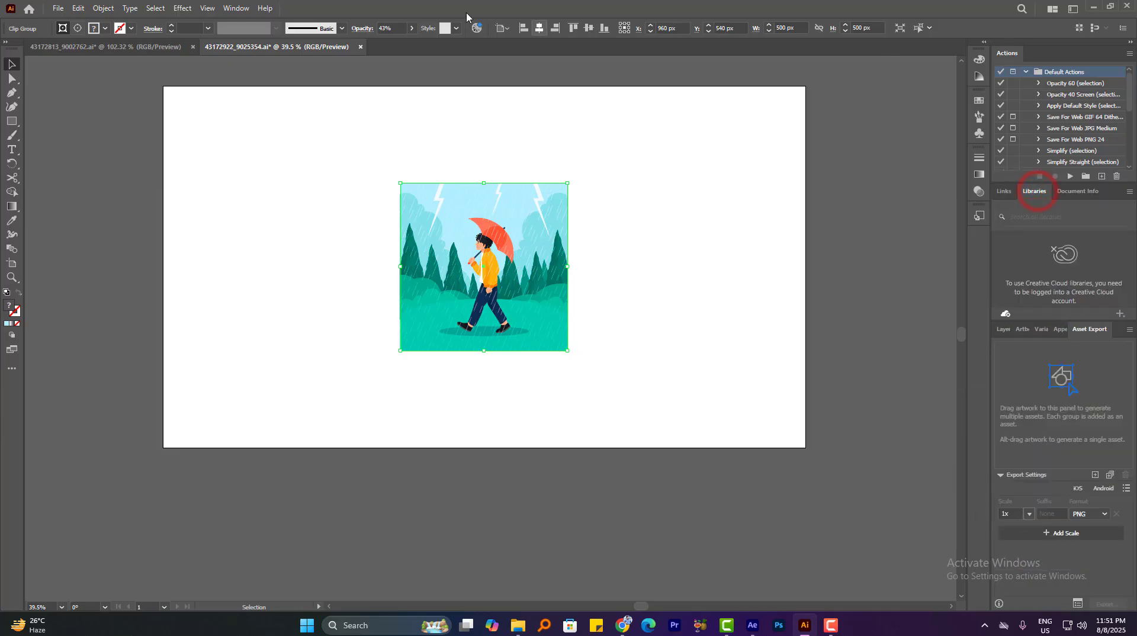
{"action": "left_click", "coordinate": [236, 7]}
{"action": "left_click", "coordinate": [252, 393]}
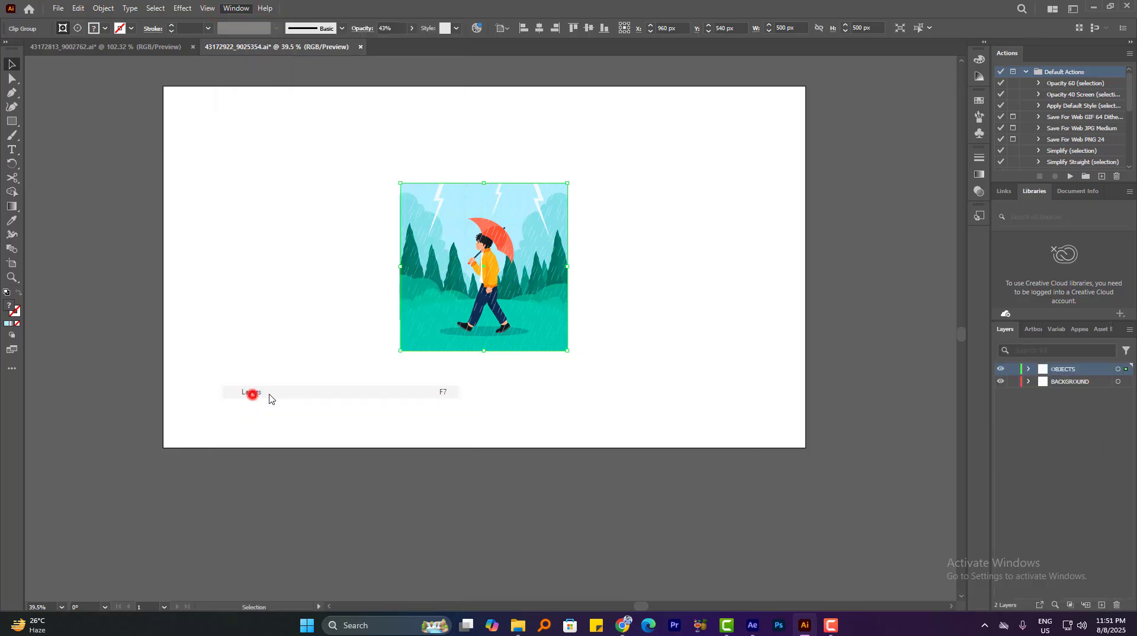
{"action": "left_click_drag", "start_coordinate": [1006, 334], "coordinate": [817, 256]}
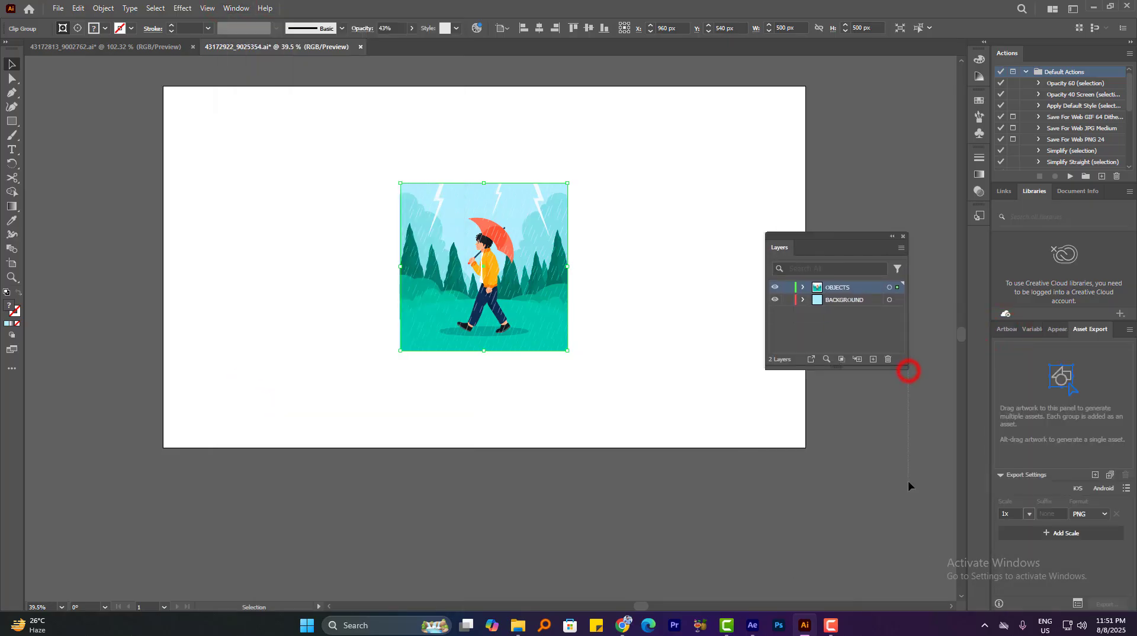
{"action": "mouse_move", "coordinate": [909, 485]}
{"action": "left_mouse_down"}
{"action": "mouse_move", "coordinate": [908, 344]}
{"action": "mouse_move", "coordinate": [903, 504]}
{"action": "left_mouse_up"}
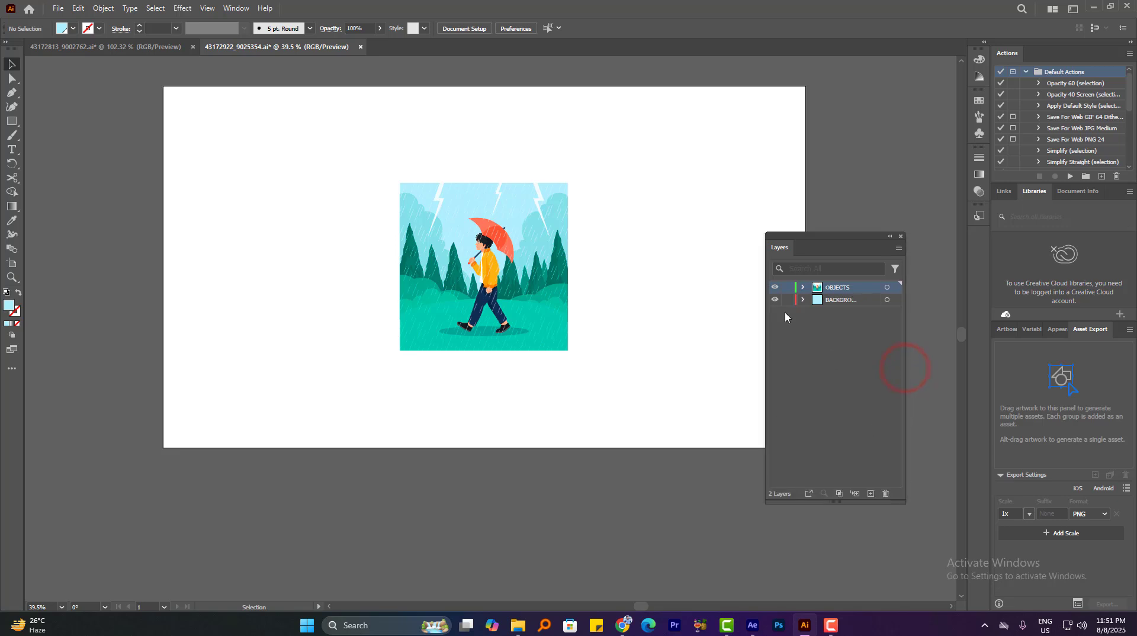
Toggle the BACKGROUND layer's visibility off and on to check which artwork it holds
{"action": "left_click", "coordinate": [775, 299]}
{"action": "left_click", "coordinate": [775, 299]}
{"action": "left_click", "coordinate": [775, 300]}
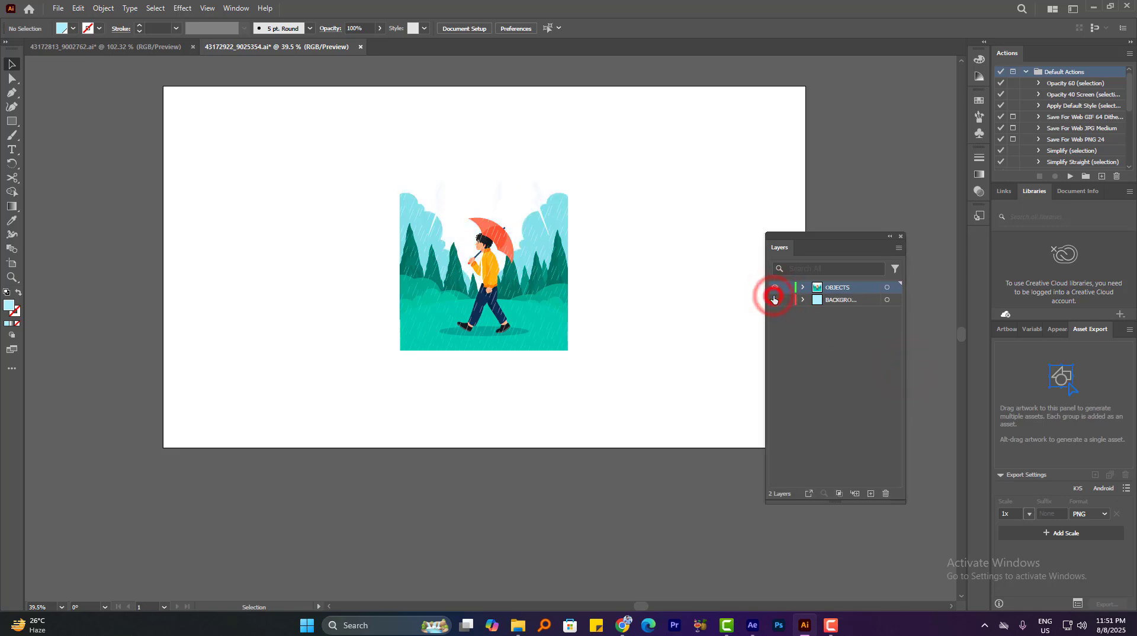
{"action": "left_click", "coordinate": [774, 299]}
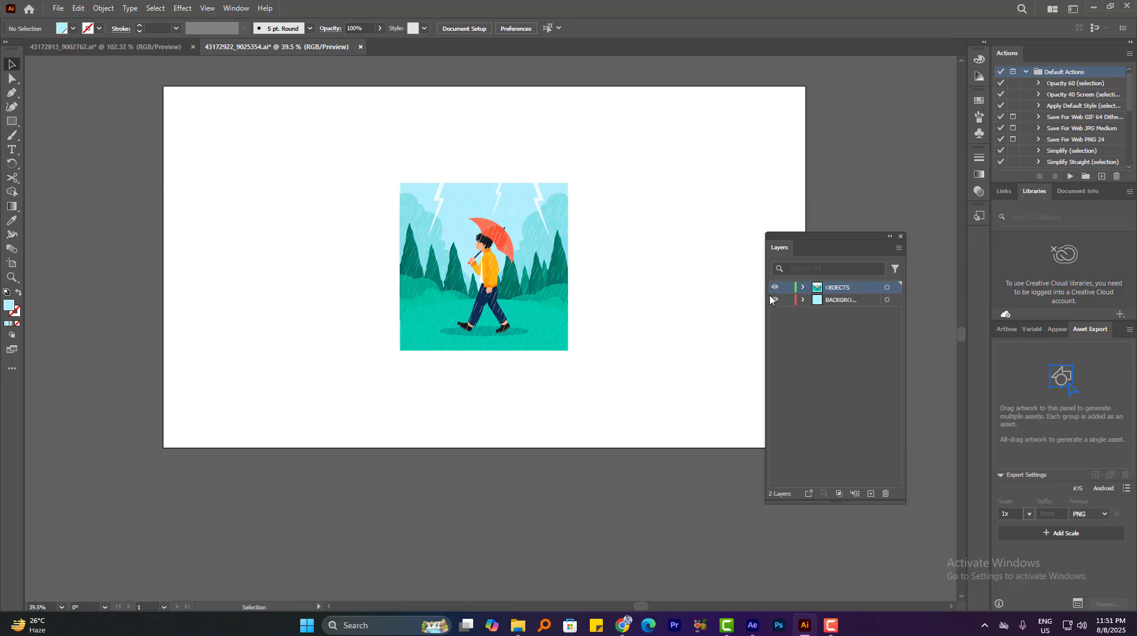
{"action": "left_click_drag", "start_coordinate": [588, 254], "coordinate": [620, 276]}
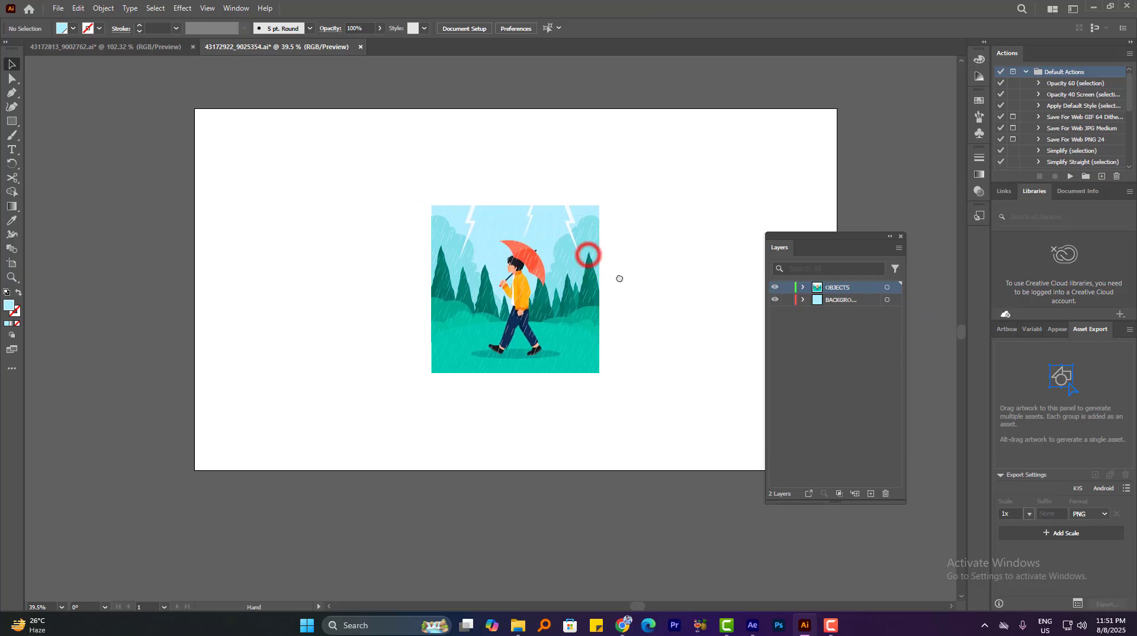
{"action": "left_click_drag", "start_coordinate": [512, 242], "coordinate": [536, 335]}
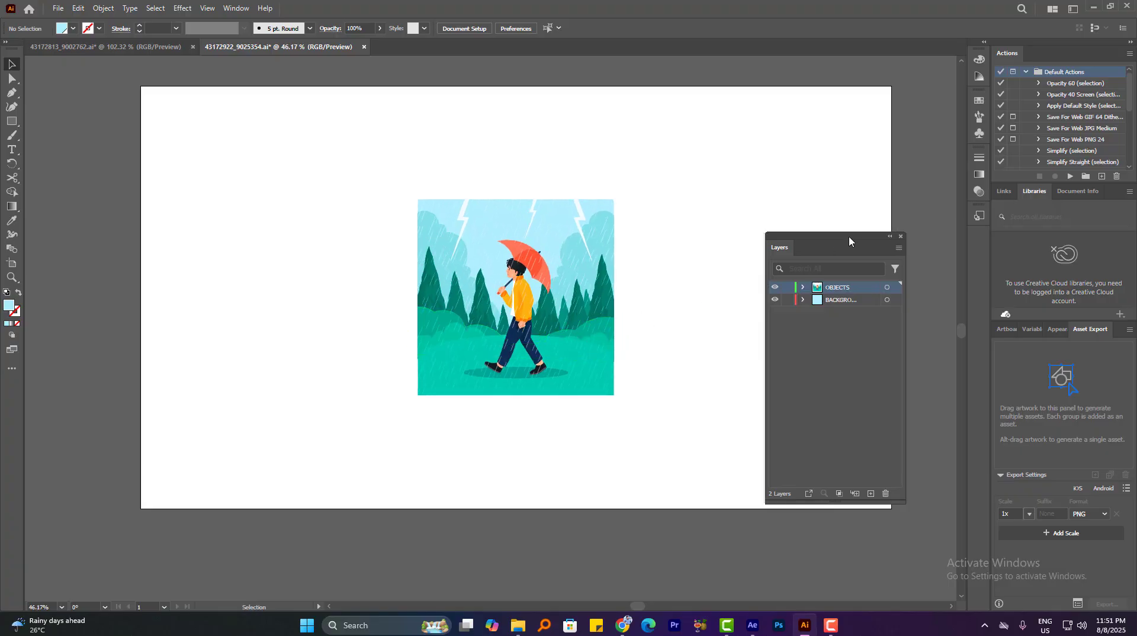
{"action": "left_click_drag", "start_coordinate": [657, 220], "coordinate": [615, 219]}
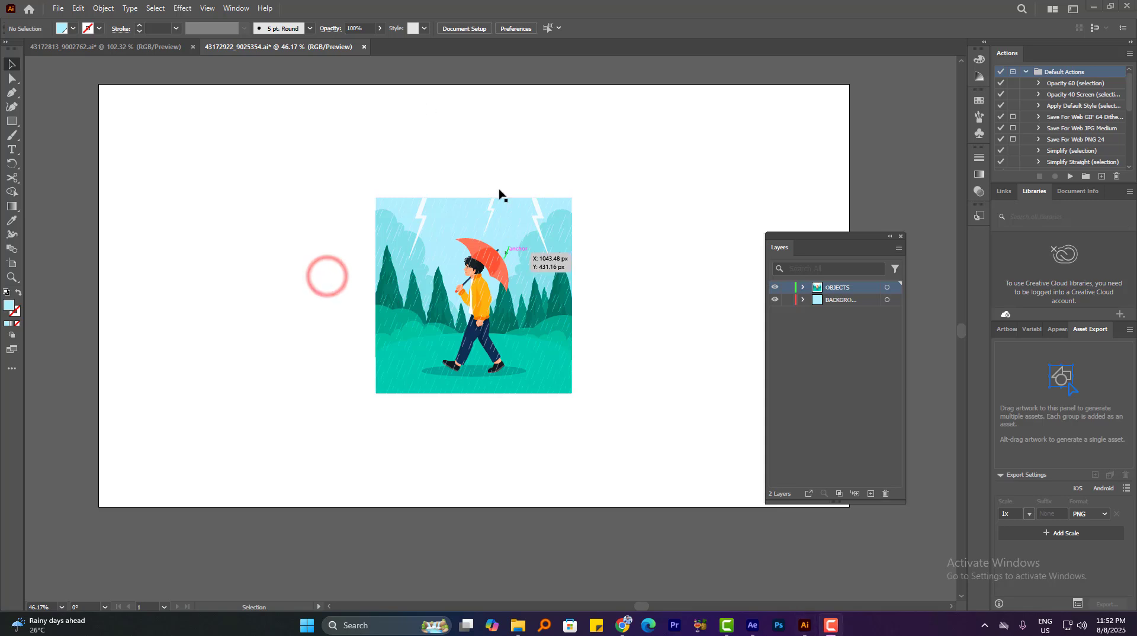
{"action": "scroll", "coordinate": [528, 234], "scroll_direction": "down", "scroll_amount": 2}
{"action": "left_click_drag", "start_coordinate": [529, 234], "coordinate": [561, 233]}
{"action": "left_click", "coordinate": [599, 190]}
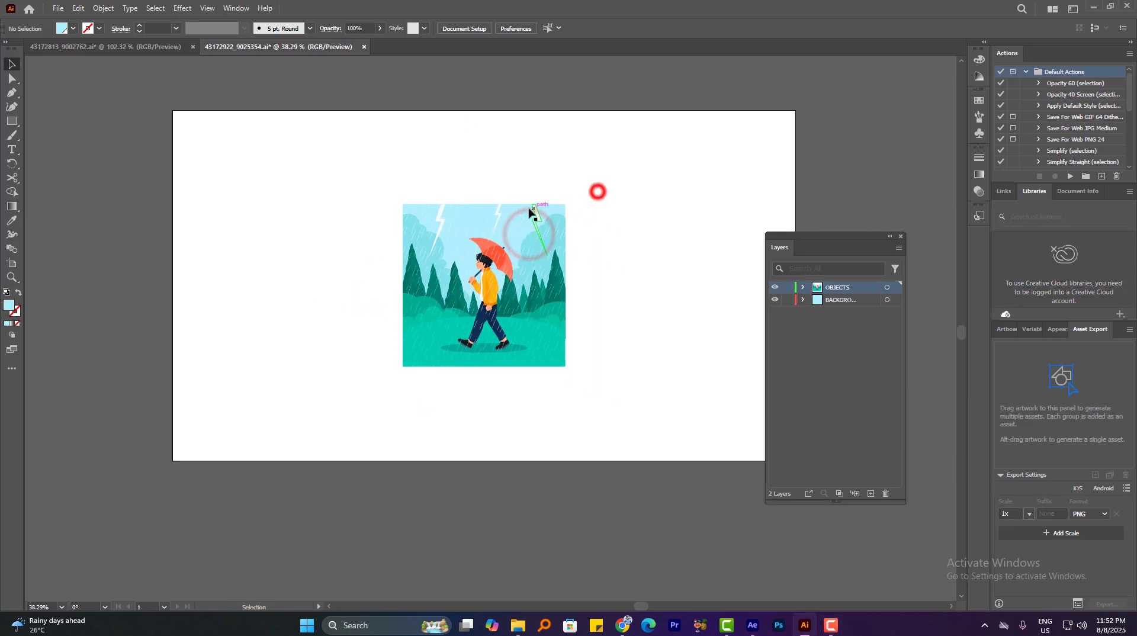
Try to move the illustration's artwork sideways out of its square position, and undo the move
{"action": "left_click", "coordinate": [513, 206]}
{"action": "scroll", "coordinate": [464, 234], "scroll_direction": "up", "scroll_amount": 5}
{"action": "left_click", "coordinate": [465, 234]}
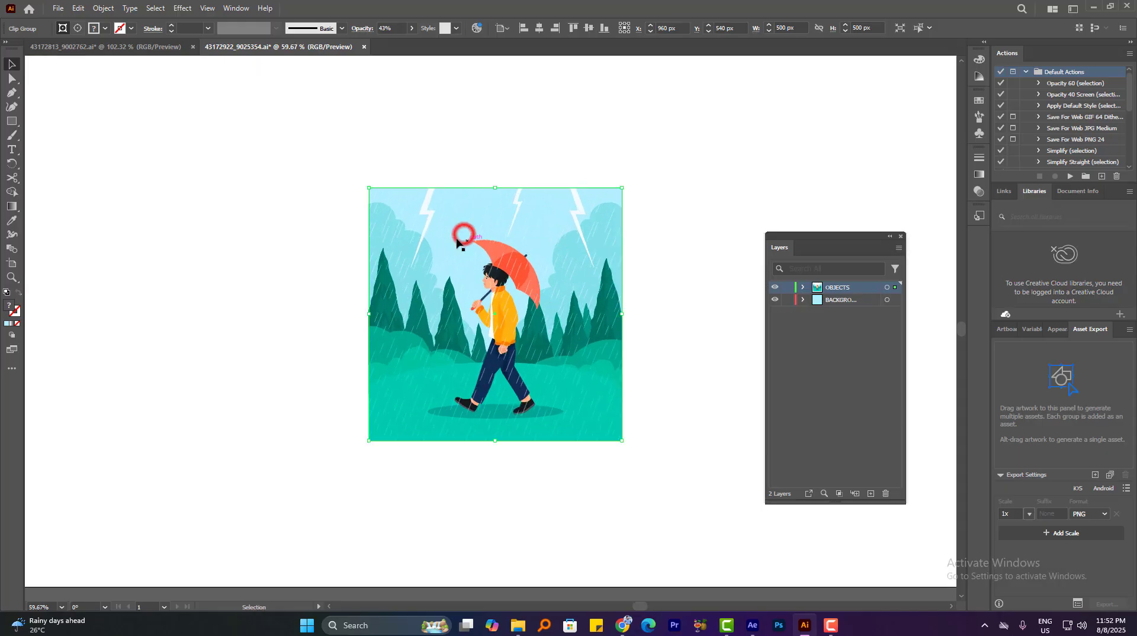
{"action": "left_click_drag", "start_coordinate": [432, 234], "coordinate": [203, 223]}
{"action": "key", "text": "ctrl+z"}
{"action": "scroll", "coordinate": [413, 250], "scroll_direction": "down", "scroll_amount": 4}
Select the sky background group and toggle the BACKGROUND layer's visibility to identify its content
{"action": "left_click", "coordinate": [412, 249]}
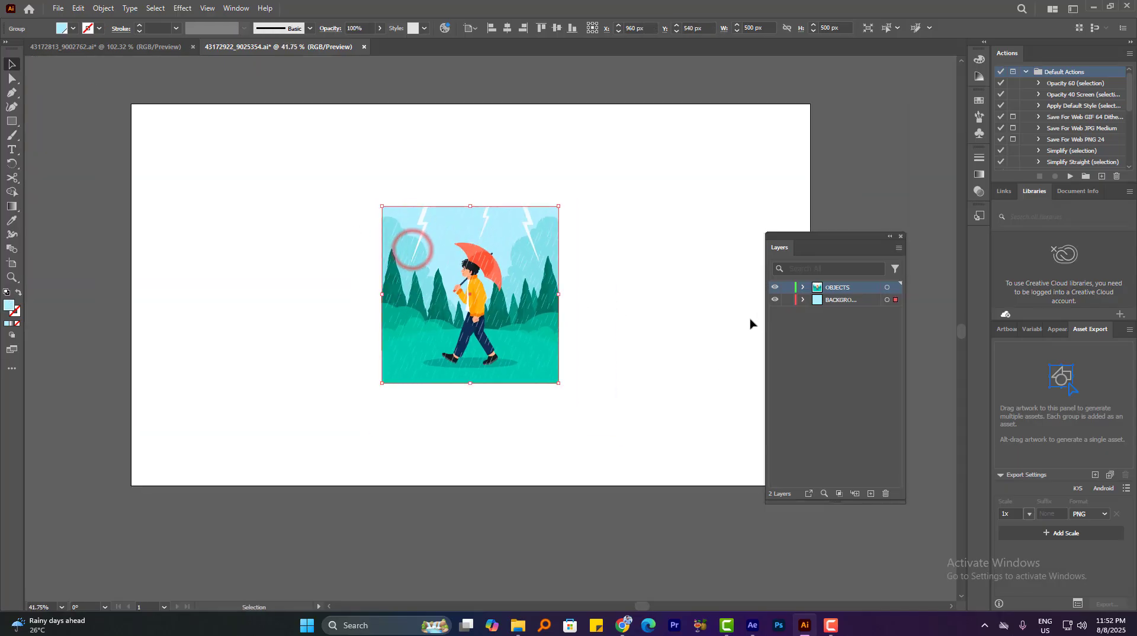
{"action": "left_click", "coordinate": [775, 300]}
{"action": "left_click", "coordinate": [774, 299]}
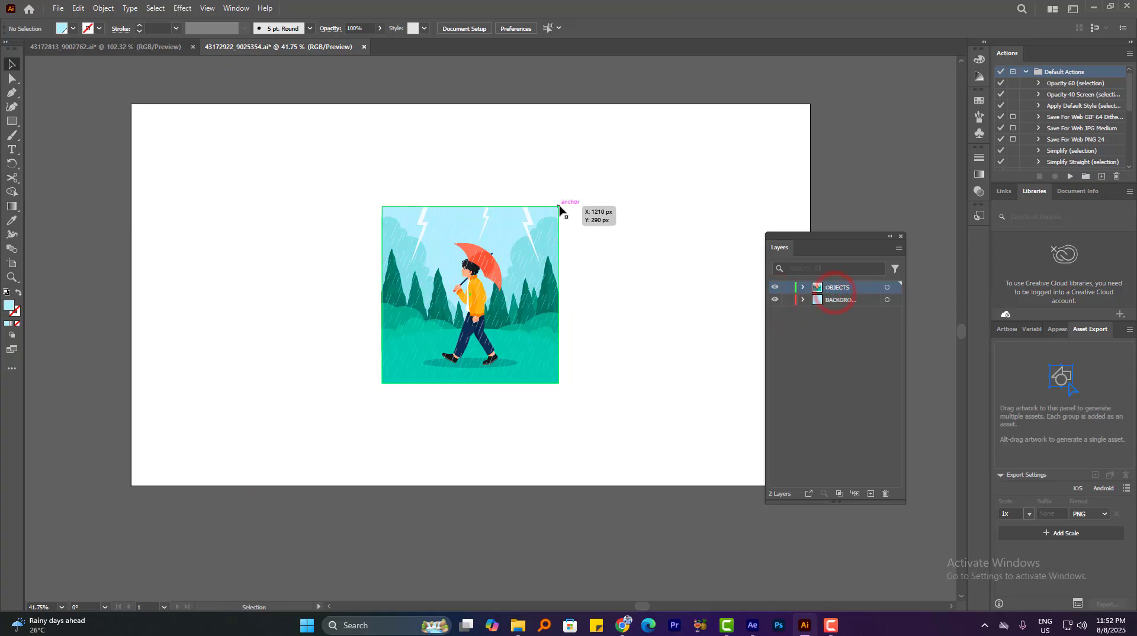
Hide the OBJECTS layer to isolate the sky background, toggling its visibility to compare what each layer holds
{"action": "left_click_drag", "start_coordinate": [559, 208], "coordinate": [583, 217]}
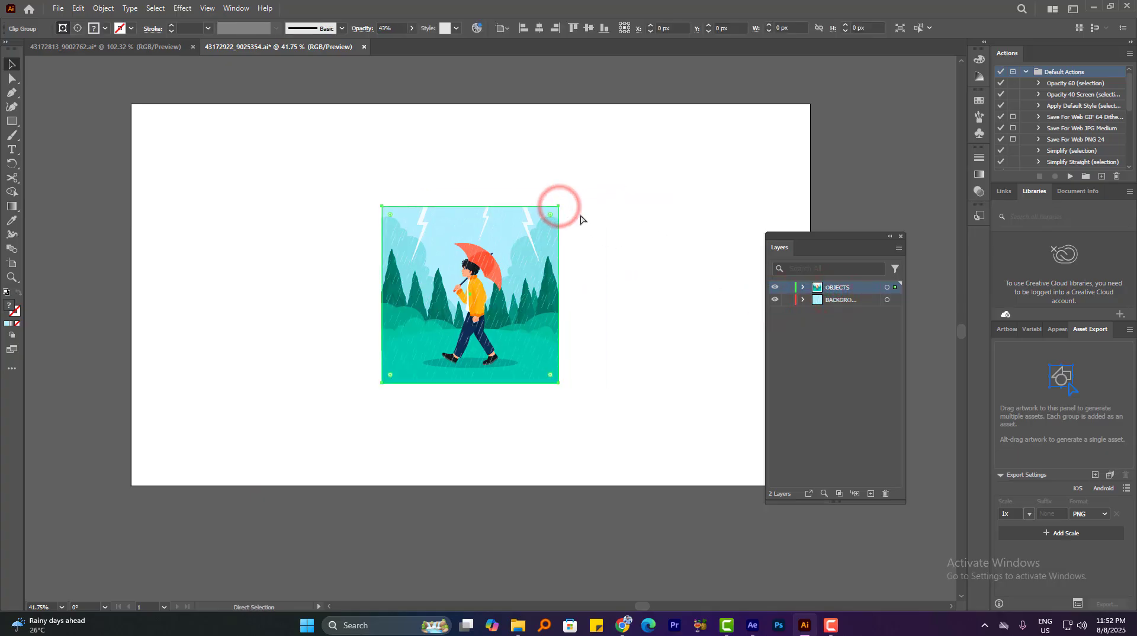
{"action": "left_click", "coordinate": [775, 289]}
{"action": "left_click", "coordinate": [678, 279]}
{"action": "scroll", "coordinate": [657, 290], "scroll_direction": "down", "scroll_amount": 2}
{"action": "left_click", "coordinate": [658, 290]}
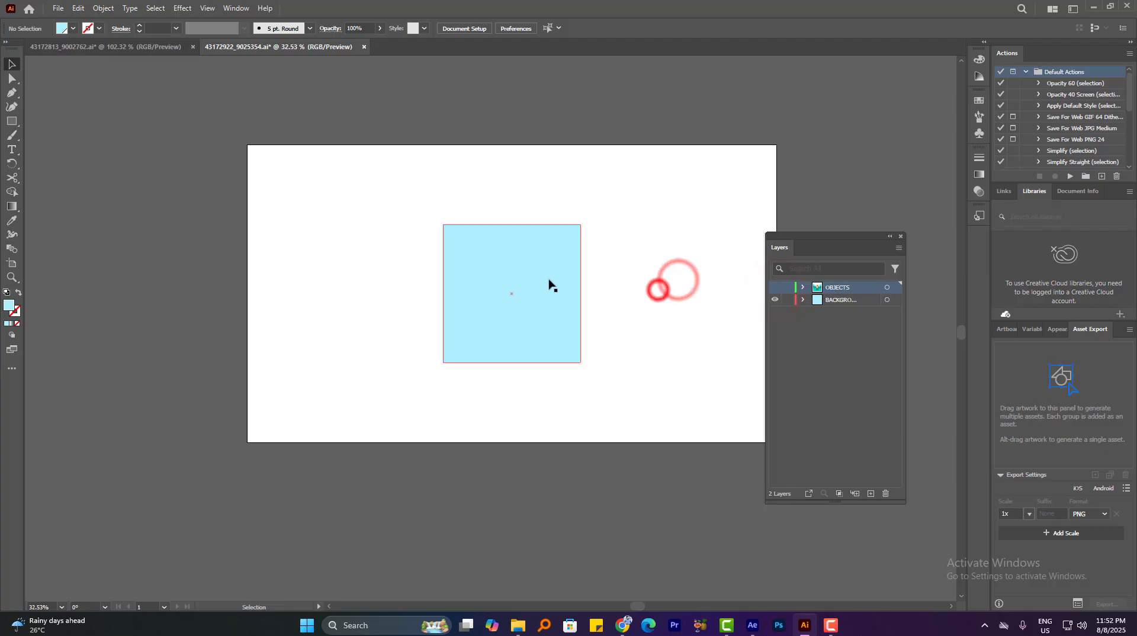
{"action": "left_click_drag", "start_coordinate": [480, 244], "coordinate": [524, 290]}
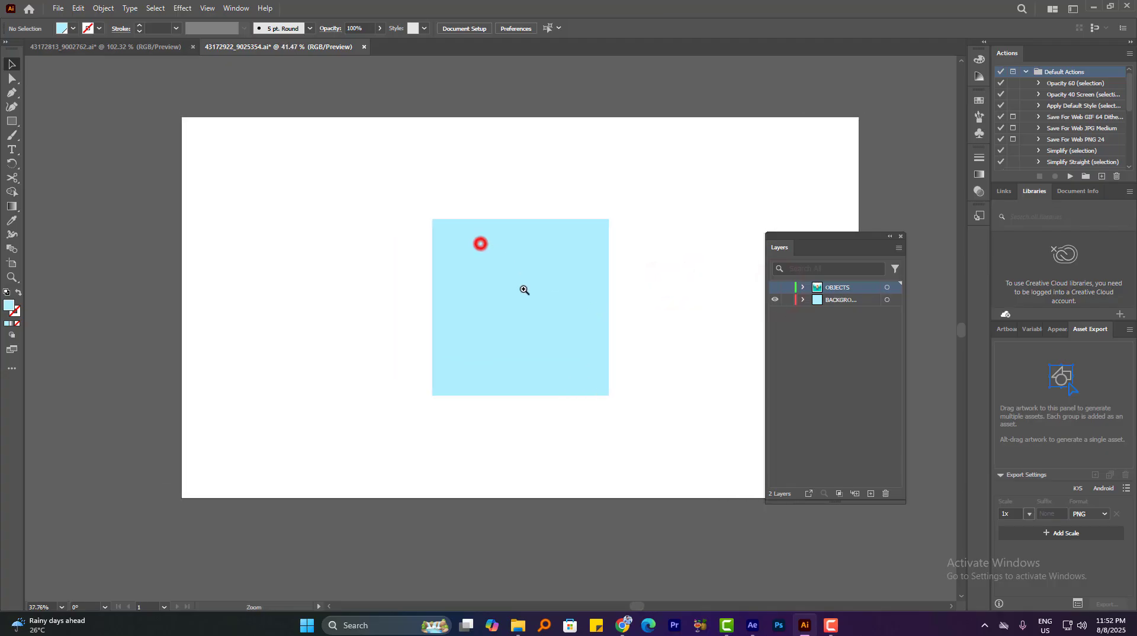
{"action": "left_click", "coordinate": [776, 287]}
{"action": "left_click", "coordinate": [776, 288]}
{"action": "left_click", "coordinate": [776, 288]}
{"action": "left_click", "coordinate": [776, 288]}
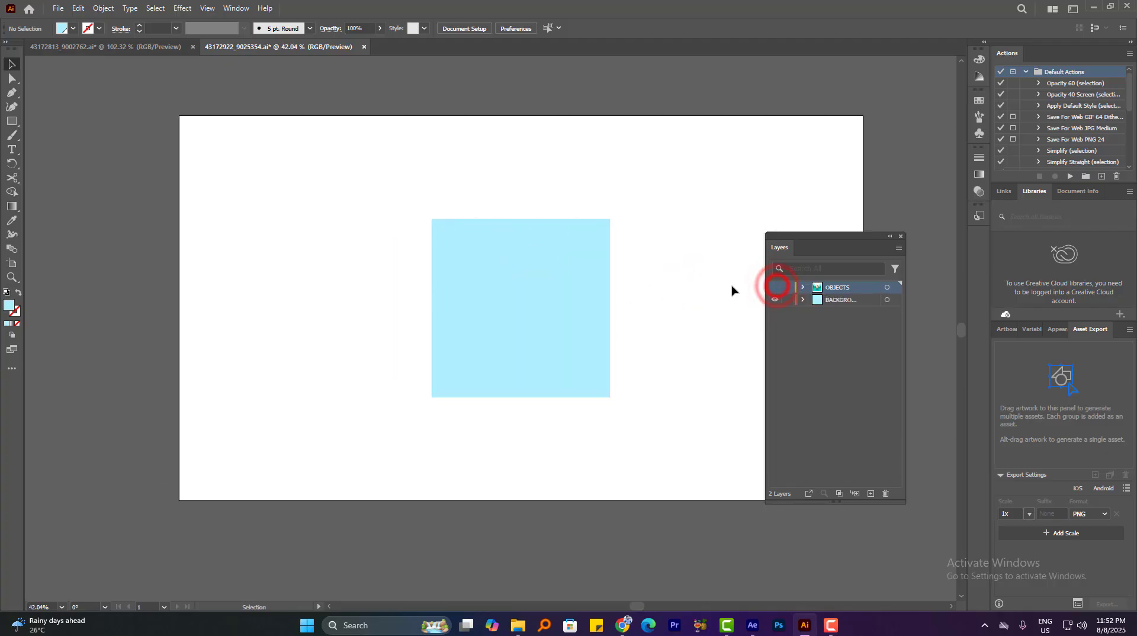
Stretch the sky background square about its centre to about 1876 px wide and 1080 px high
{"action": "scroll", "coordinate": [551, 241], "scroll_direction": "down", "scroll_amount": 2}
{"action": "left_click", "coordinate": [546, 243]}
{"action": "left_click_drag", "start_coordinate": [598, 292], "coordinate": [678, 297]}
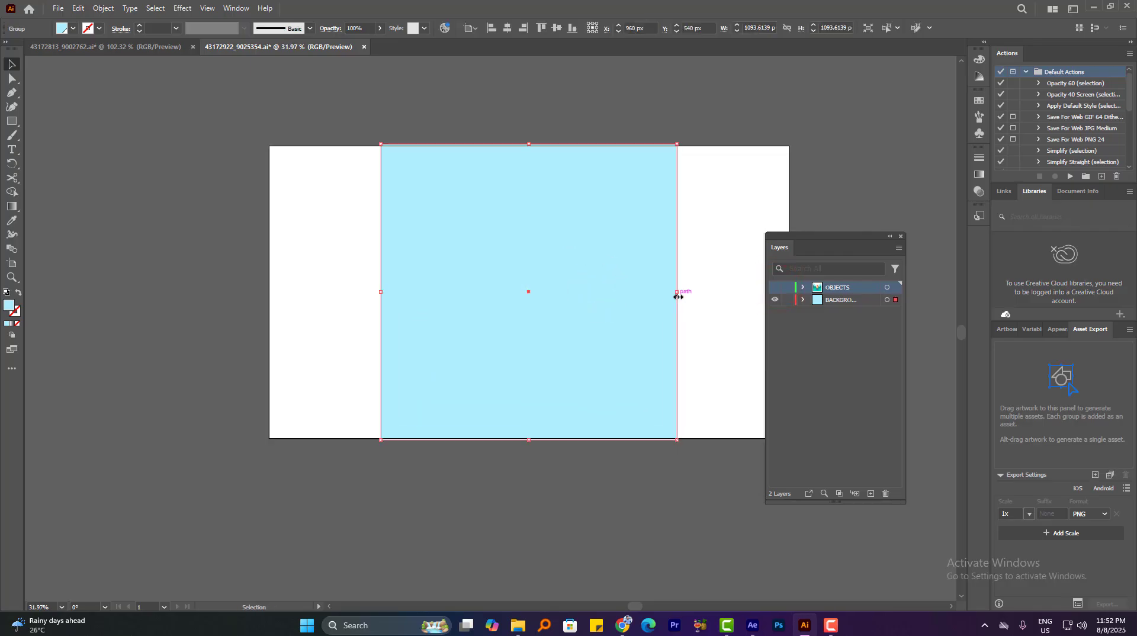
{"action": "key", "text": "ctrl+z"}
{"action": "left_click_drag", "start_coordinate": [599, 295], "coordinate": [787, 322]}
{"action": "key", "text": "alt+shift"}
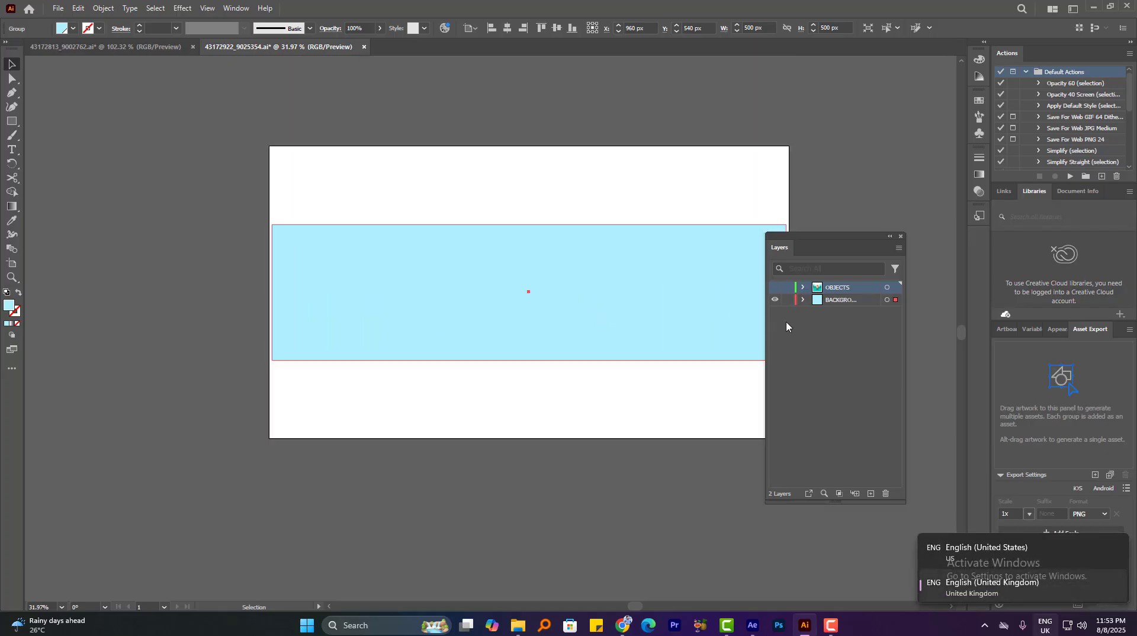
{"action": "left_click_drag", "start_coordinate": [530, 225], "coordinate": [544, 151]}
{"action": "left_click_drag", "start_coordinate": [533, 366], "coordinate": [543, 439]}
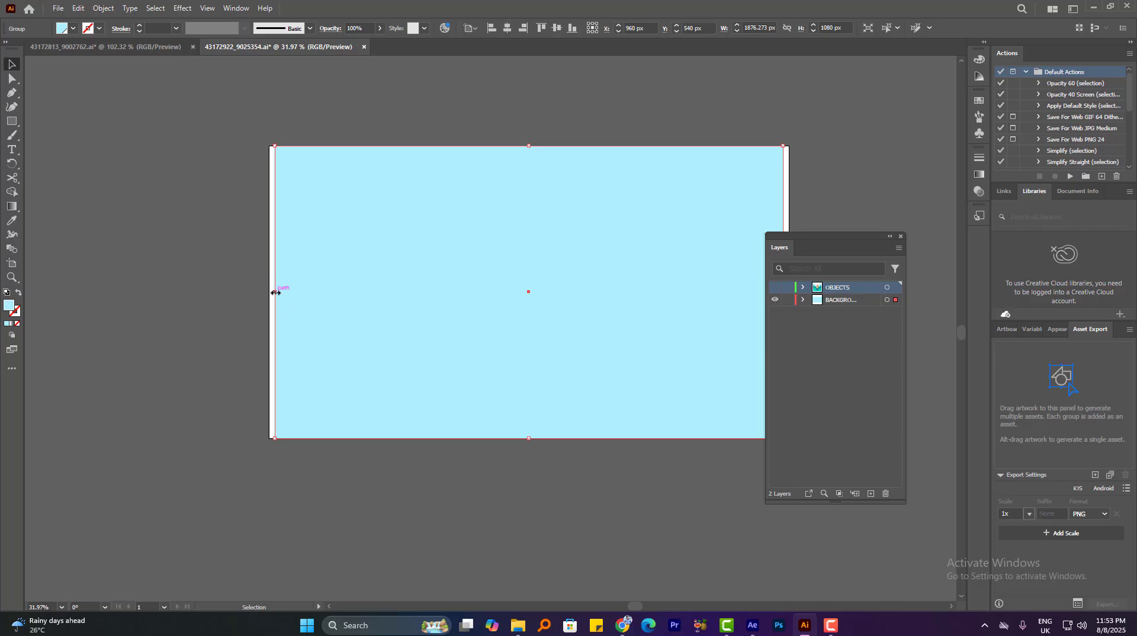
Extend the sky background's edges so it reaches slightly beyond all four sides of the artboard
{"action": "left_click_drag", "start_coordinate": [275, 293], "coordinate": [269, 292]}
{"action": "left_click_drag", "start_coordinate": [753, 187], "coordinate": [665, 187]}
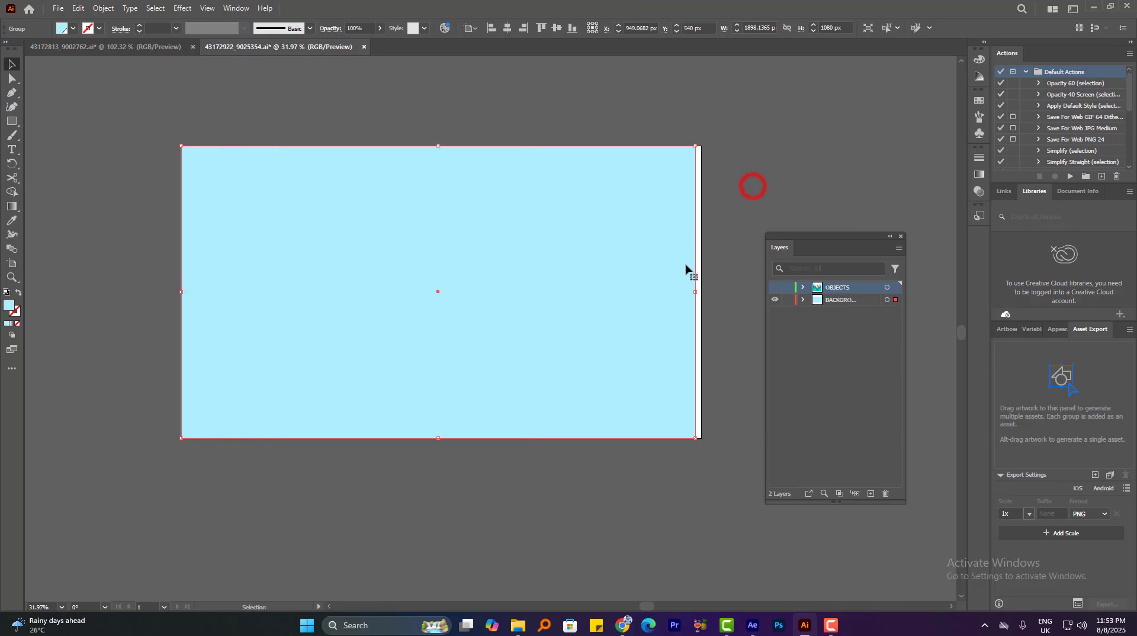
{"action": "left_click_drag", "start_coordinate": [695, 292], "coordinate": [704, 292]}
{"action": "left_click_drag", "start_coordinate": [607, 201], "coordinate": [628, 207]}
{"action": "left_click_drag", "start_coordinate": [131, 140], "coordinate": [125, 136]}
{"action": "left_click", "coordinate": [165, 107]}
{"action": "left_click_drag", "start_coordinate": [294, 185], "coordinate": [355, 201]}
{"action": "left_click", "coordinate": [713, 117]}
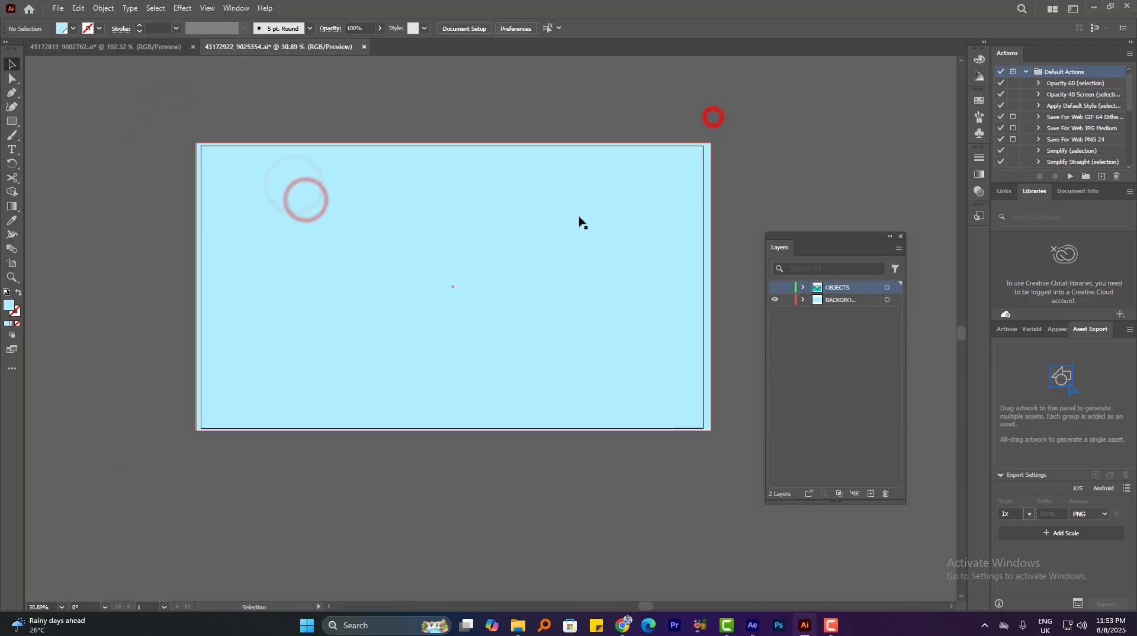
Lock and hide the BACKGROUND layer, and show the OBJECTS layer again
{"action": "left_click_drag", "start_coordinate": [490, 172], "coordinate": [498, 192]}
{"action": "left_click", "coordinate": [499, 192]}
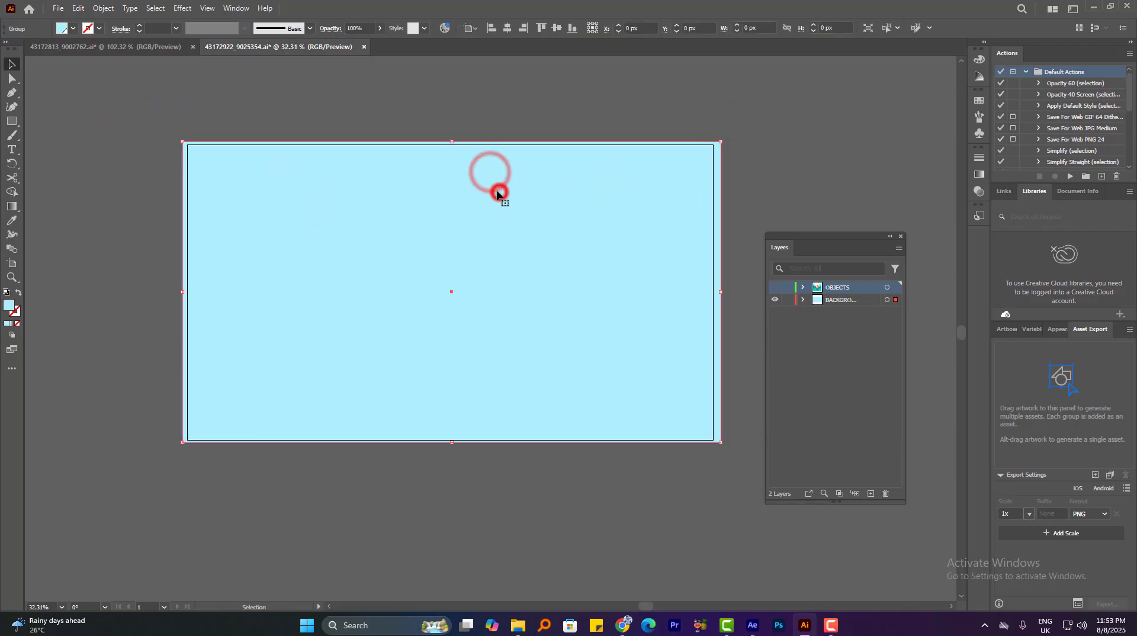
{"action": "left_click", "coordinate": [827, 300]}
{"action": "left_click", "coordinate": [787, 299]}
{"action": "left_click", "coordinate": [775, 299]}
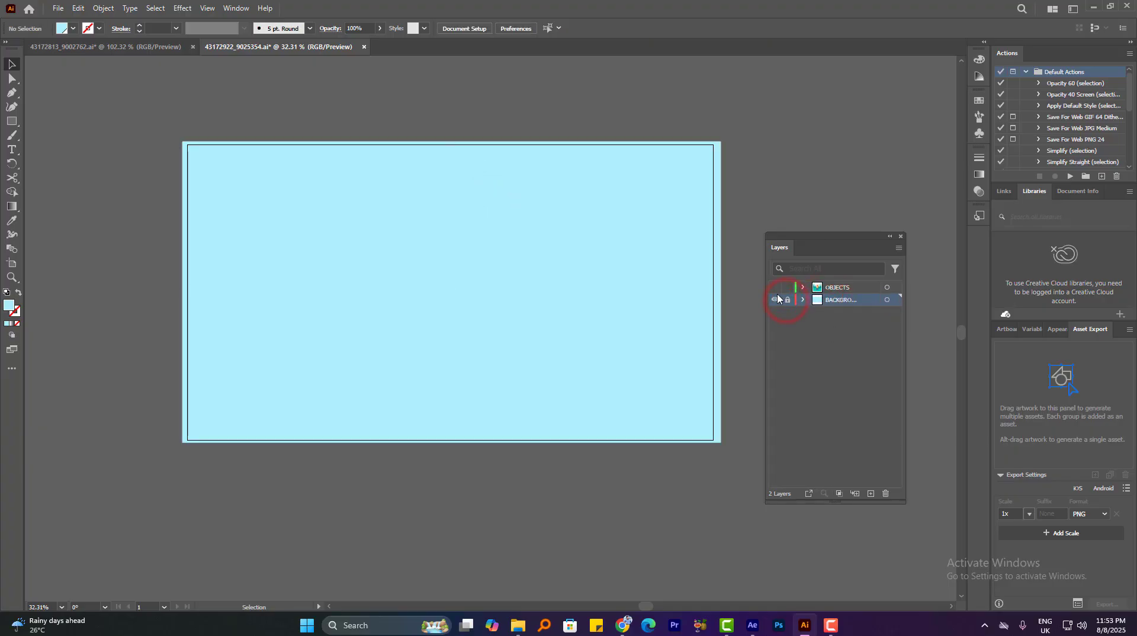
{"action": "left_click", "coordinate": [775, 289]}
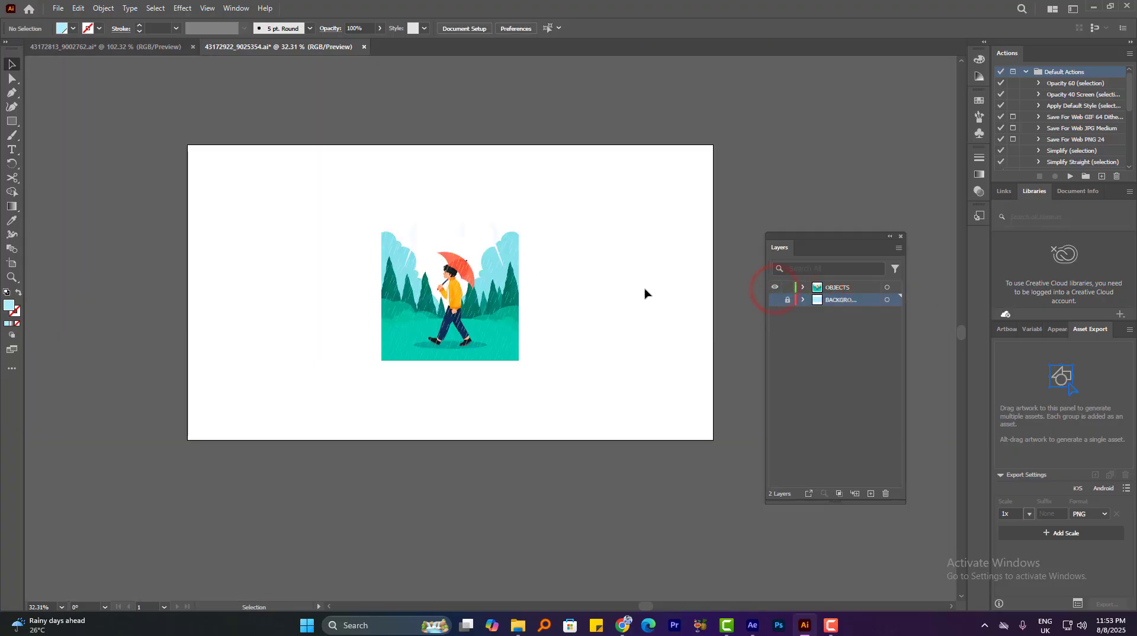
Release the clipping mask from the rain group over the illustration
{"action": "left_click", "coordinate": [502, 264]}
{"action": "left_click_drag", "start_coordinate": [504, 222], "coordinate": [558, 214]}
{"action": "right_click", "coordinate": [542, 221]}
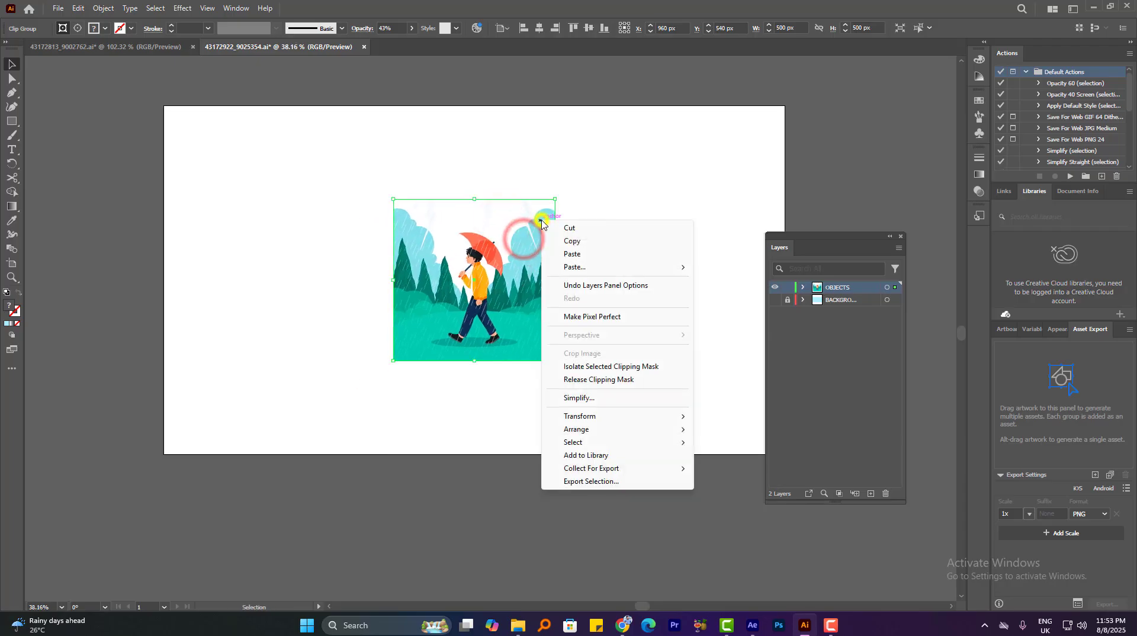
{"action": "left_click", "coordinate": [551, 162]}
{"action": "left_click", "coordinate": [508, 207]}
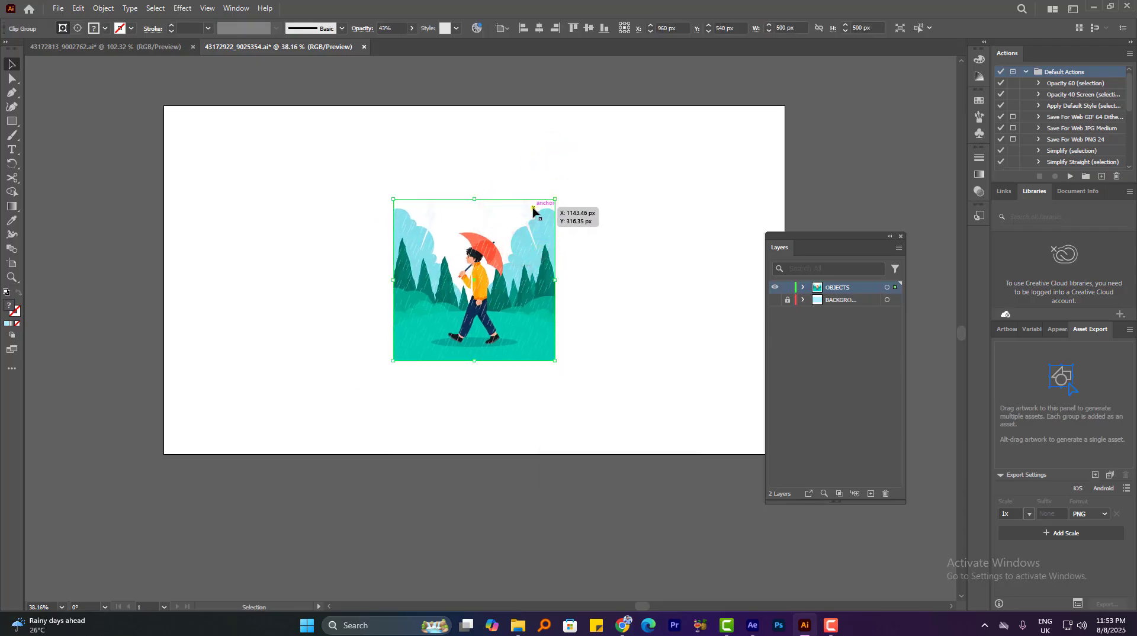
{"action": "right_click", "coordinate": [532, 209]}
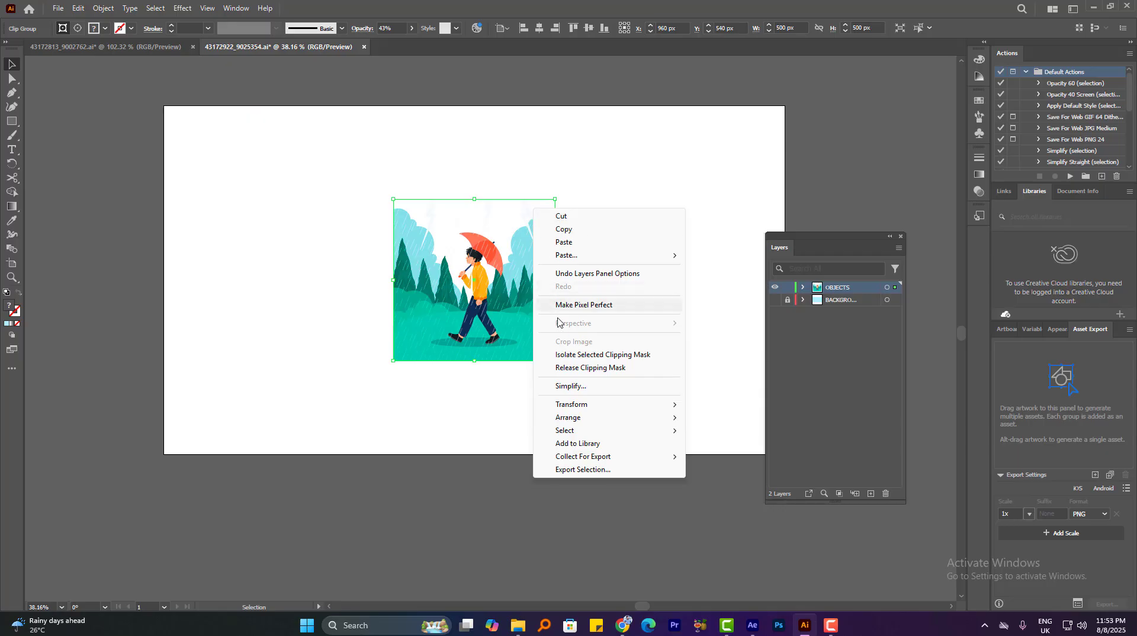
{"action": "left_click", "coordinate": [608, 370]}
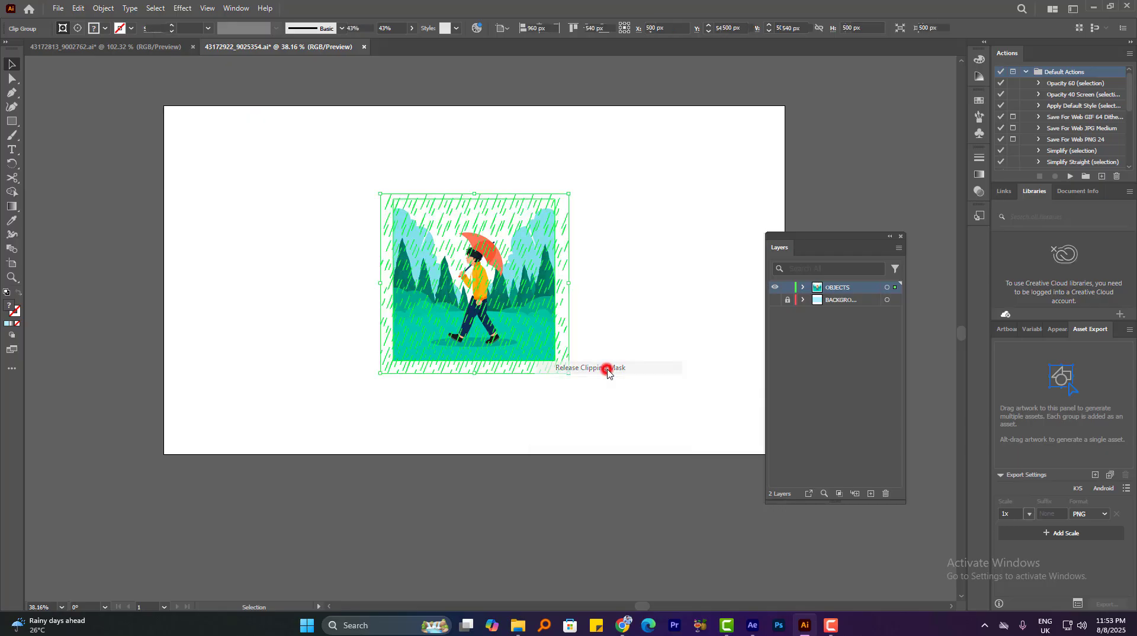
Move the rain streaks off the artboard to the empty area at its upper right
{"action": "left_click", "coordinate": [641, 242]}
{"action": "left_click_drag", "start_coordinate": [550, 206], "coordinate": [951, 127]}
{"action": "left_click_drag", "start_coordinate": [813, 163], "coordinate": [777, 163]}
{"action": "left_click_drag", "start_coordinate": [837, 164], "coordinate": [905, 138]}
{"action": "left_click_drag", "start_coordinate": [803, 160], "coordinate": [753, 185]}
{"action": "left_click", "coordinate": [658, 176]}
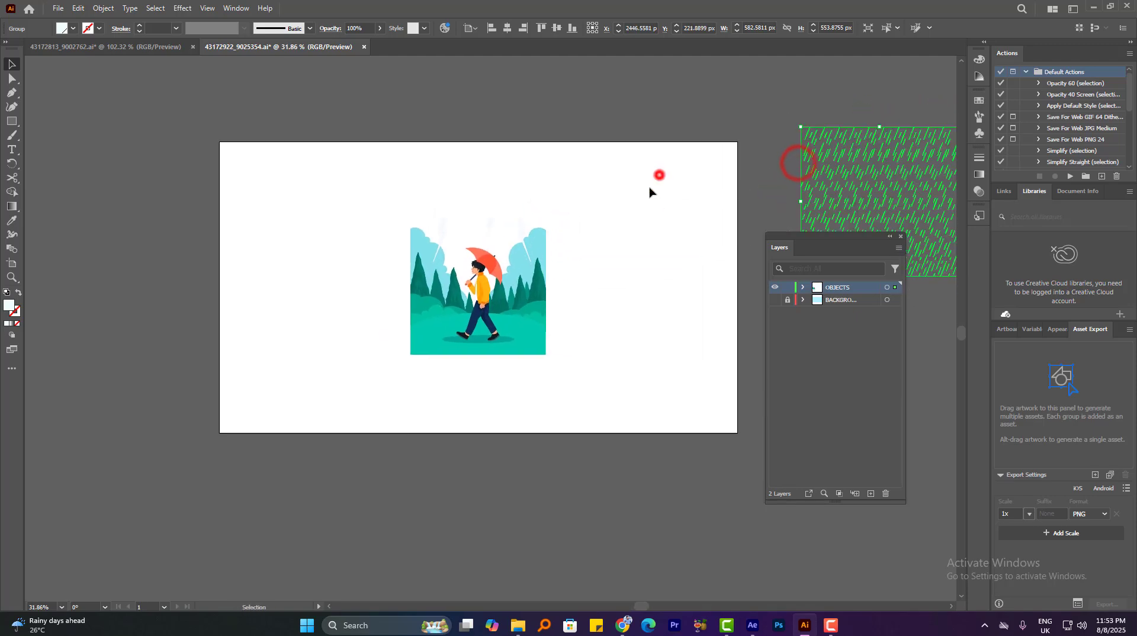
Move the walking character with the umbrella and its shadow below the artboard
{"action": "left_click_drag", "start_coordinate": [484, 320], "coordinate": [532, 513]}
{"action": "left_click", "coordinate": [592, 334]}
{"action": "left_click", "coordinate": [536, 170]}
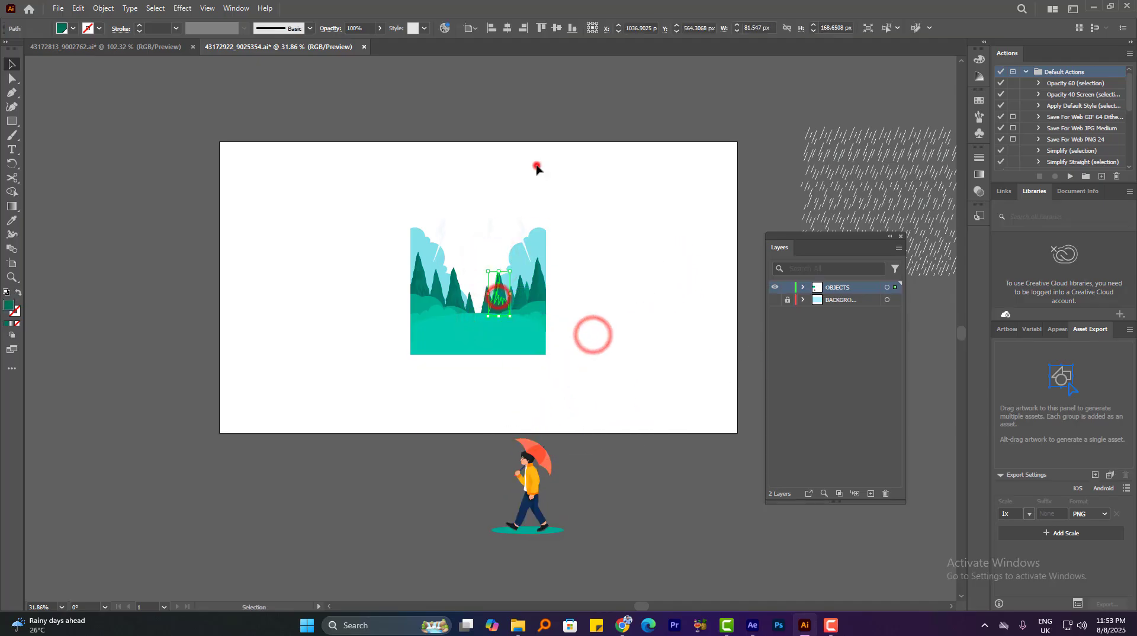
Select all the remaining scenery and scale it proportionally about its centre to about 1077.5 px square
{"action": "left_click_drag", "start_coordinate": [312, 208], "coordinate": [553, 355]}
{"action": "left_click_drag", "start_coordinate": [547, 291], "coordinate": [626, 299]}
{"action": "left_click", "coordinate": [670, 253]}
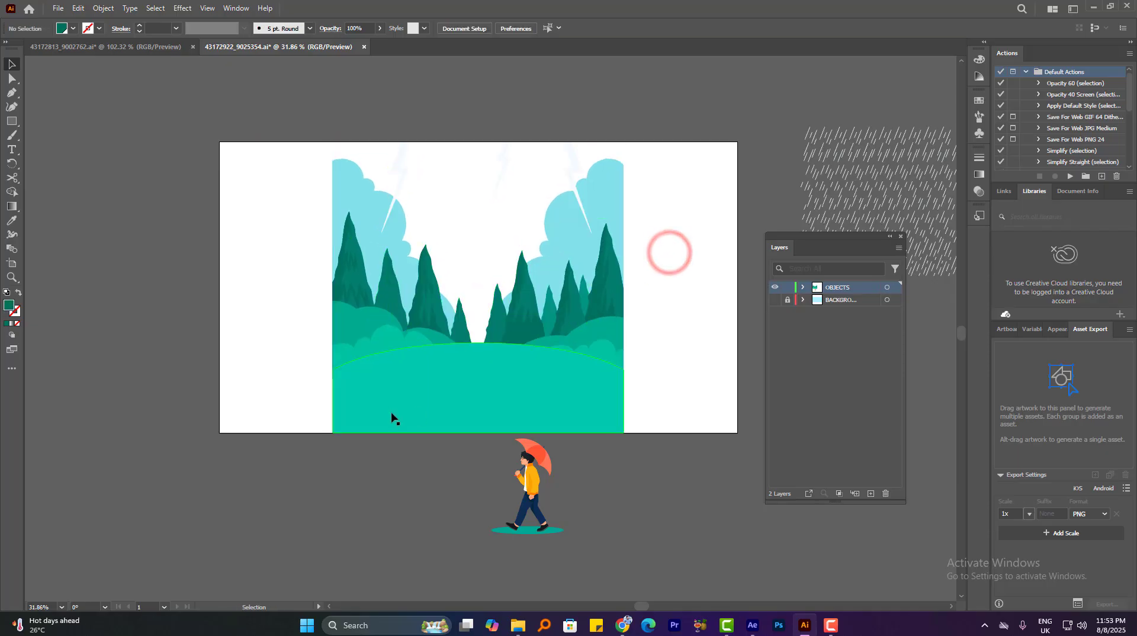
Move the walking character beside the artboard's right edge, below the rain streaks
{"action": "left_click", "coordinate": [425, 376]}
{"action": "left_click_drag", "start_coordinate": [484, 369], "coordinate": [467, 360]}
{"action": "left_click", "coordinate": [484, 348]}
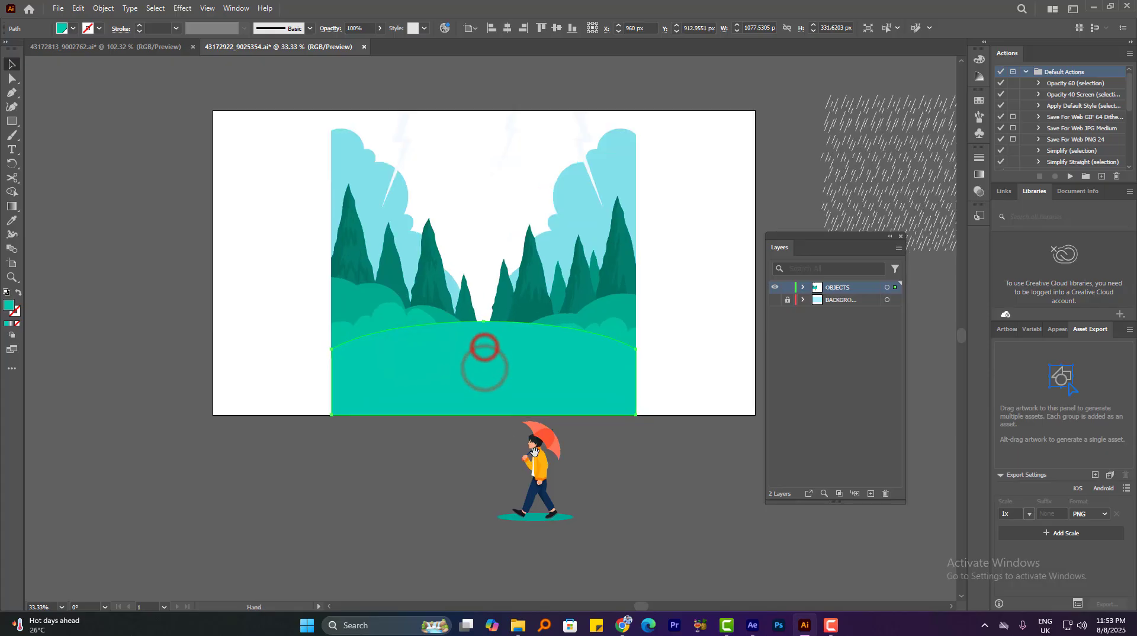
{"action": "left_click_drag", "start_coordinate": [532, 446], "coordinate": [487, 447]}
{"action": "left_click_drag", "start_coordinate": [495, 447], "coordinate": [458, 438]}
{"action": "left_click_drag", "start_coordinate": [467, 450], "coordinate": [704, 371]}
{"action": "left_click_drag", "start_coordinate": [403, 315], "coordinate": [409, 312]}
{"action": "left_click", "coordinate": [587, 227]}
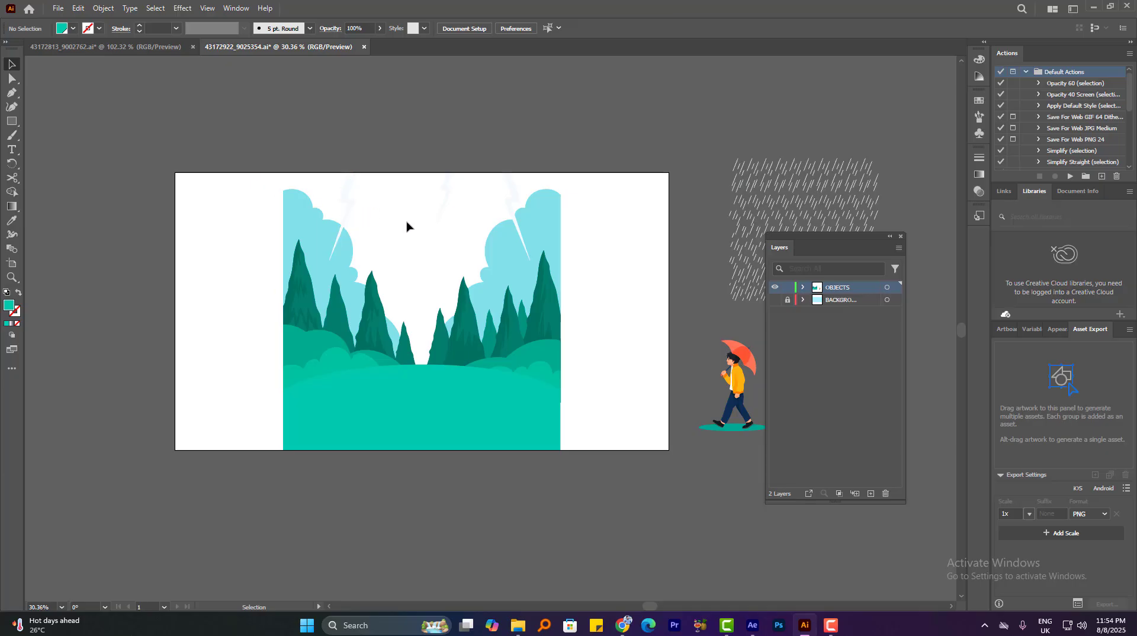
Release the clipping mask from the pale blue cloud group behind the trees
{"action": "left_click", "coordinate": [349, 176]}
{"action": "left_click", "coordinate": [360, 152]}
{"action": "left_click_drag", "start_coordinate": [306, 249], "coordinate": [347, 248]}
{"action": "right_click", "coordinate": [338, 215]}
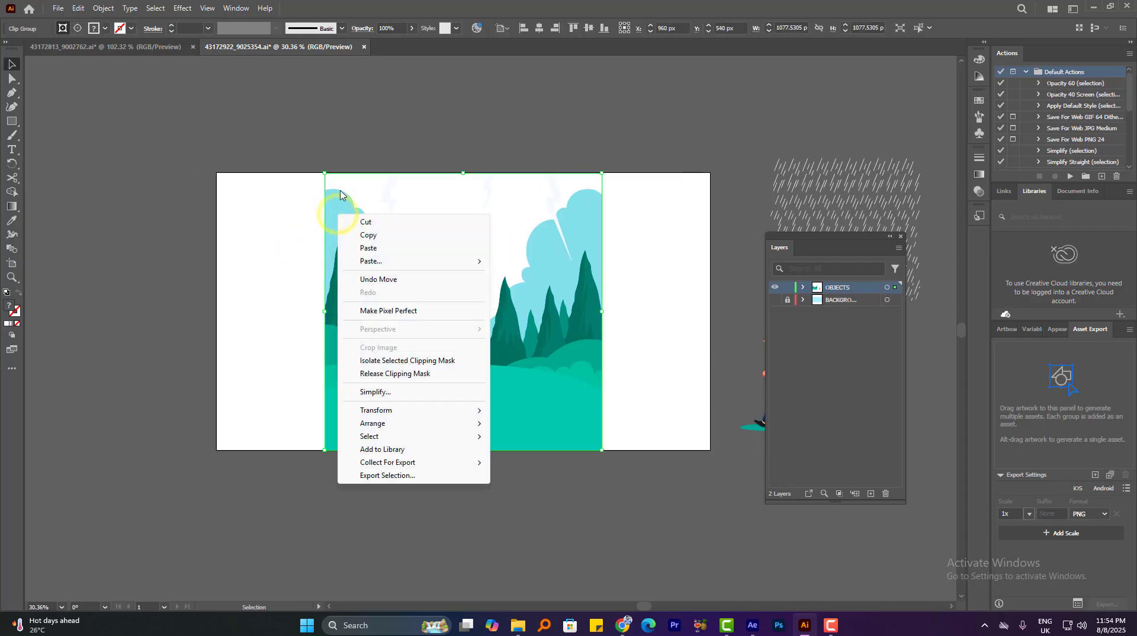
{"action": "left_click", "coordinate": [333, 153]}
{"action": "left_click", "coordinate": [339, 200]}
{"action": "right_click", "coordinate": [338, 202]}
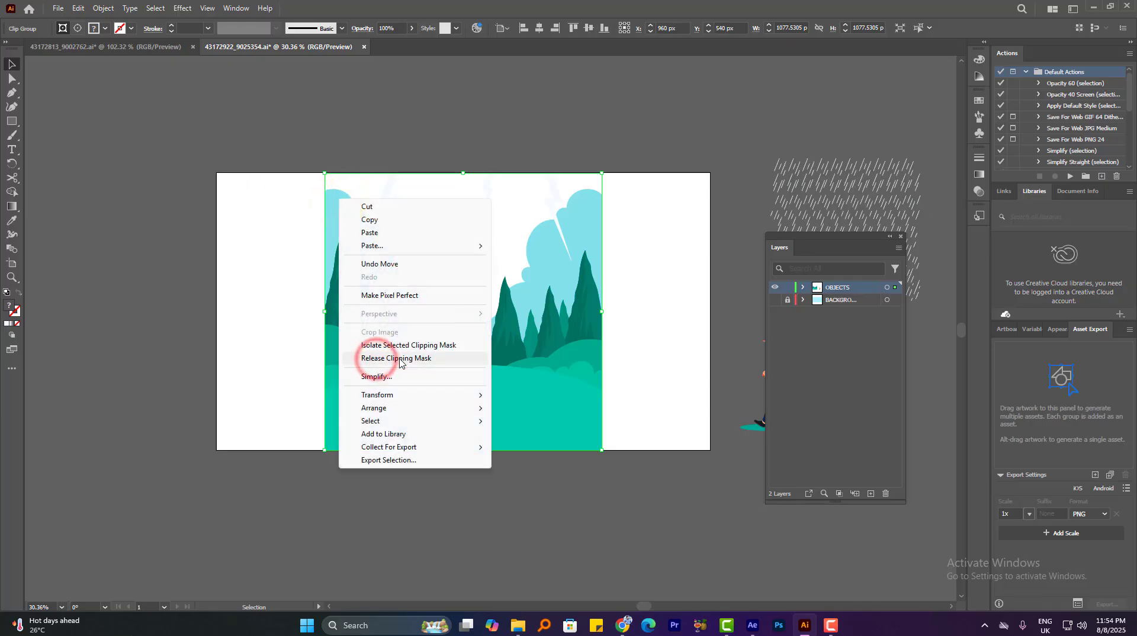
{"action": "left_click", "coordinate": [399, 358]}
{"action": "left_click", "coordinate": [371, 133]}
{"action": "left_click", "coordinate": [343, 221]}
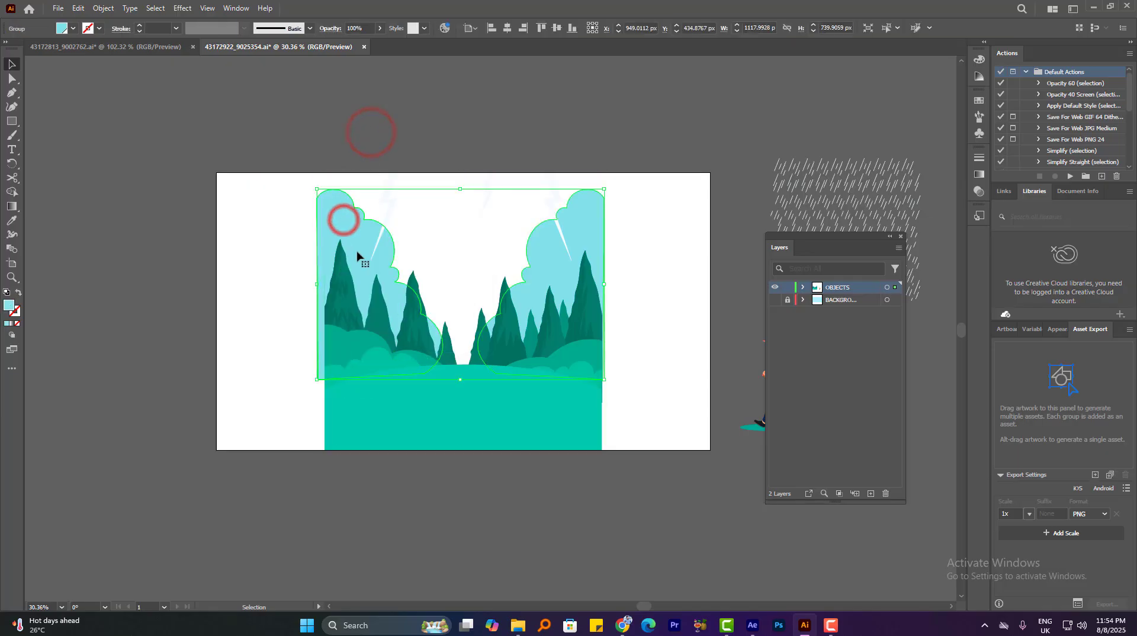
Ungroup the two pale blue clouds into separate shapes and undo the extra changes made after it
{"action": "right_click", "coordinate": [579, 229]}
{"action": "left_click", "coordinate": [618, 387]}
{"action": "left_click", "coordinate": [614, 130]}
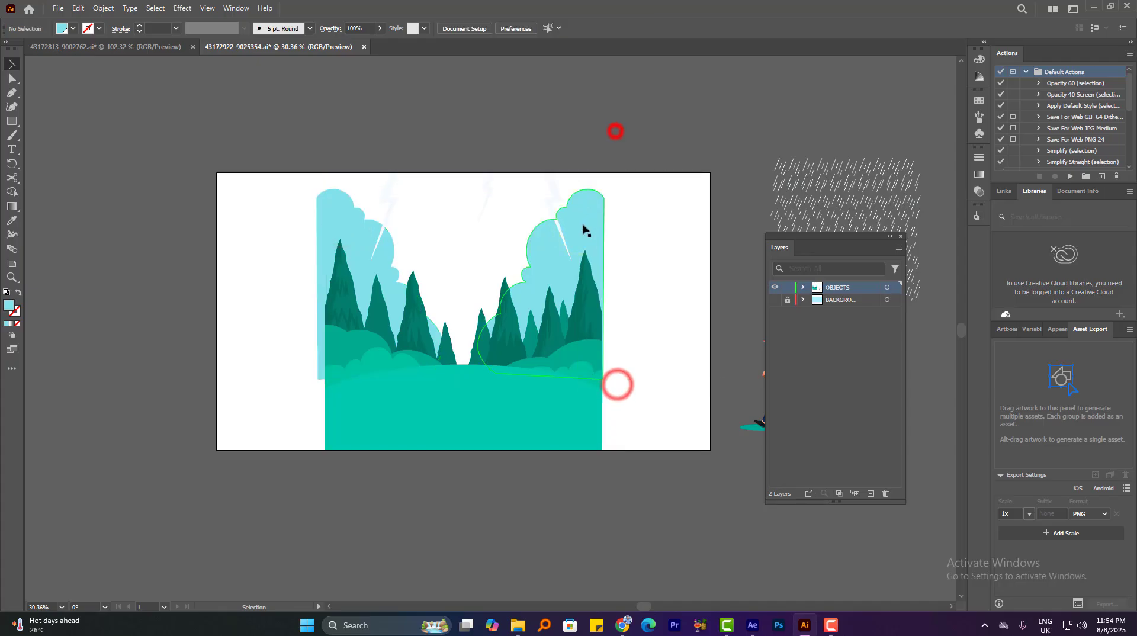
{"action": "left_click", "coordinate": [583, 226]}
{"action": "left_click", "coordinate": [613, 218]}
{"action": "key", "text": "ctrl+z"}
{"action": "key", "text": "ctrl+z"}
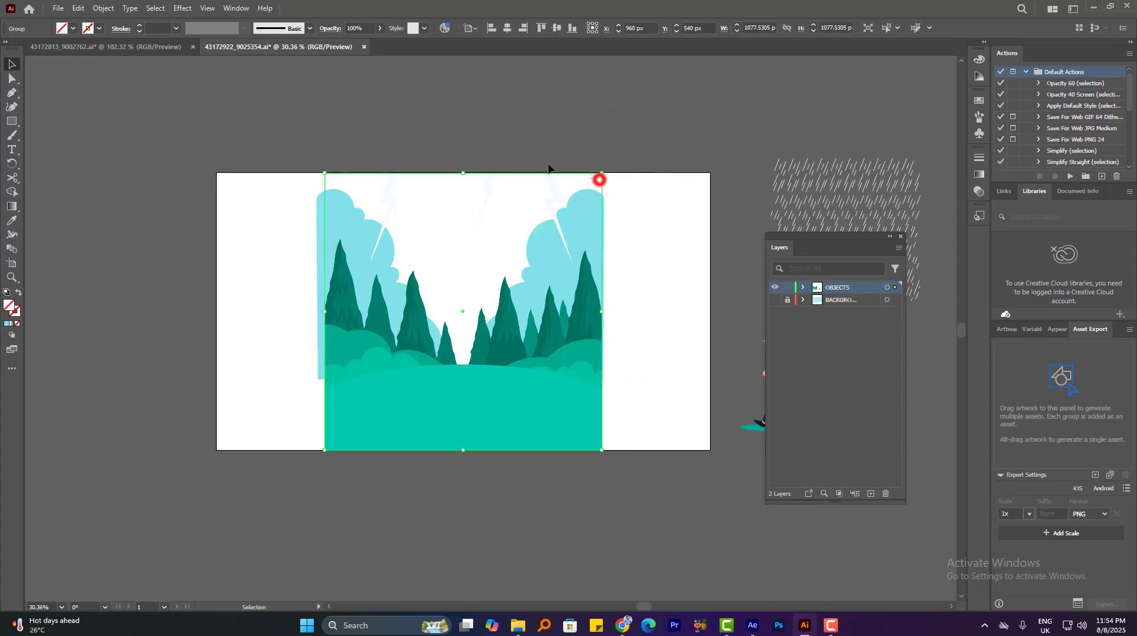
Drag the leftover unfilled clipping frame off the scenery and delete it
{"action": "left_click_drag", "start_coordinate": [548, 164], "coordinate": [447, 165]}
{"action": "left_click", "coordinate": [490, 137]}
{"action": "left_click", "coordinate": [383, 167]}
{"action": "left_click_drag", "start_coordinate": [379, 173], "coordinate": [120, 152]}
{"action": "key", "text": "Delete"}
Stretch the green ground shape about its centre to 1920 px wide and lower its top edge slightly
{"action": "left_click", "coordinate": [321, 204]}
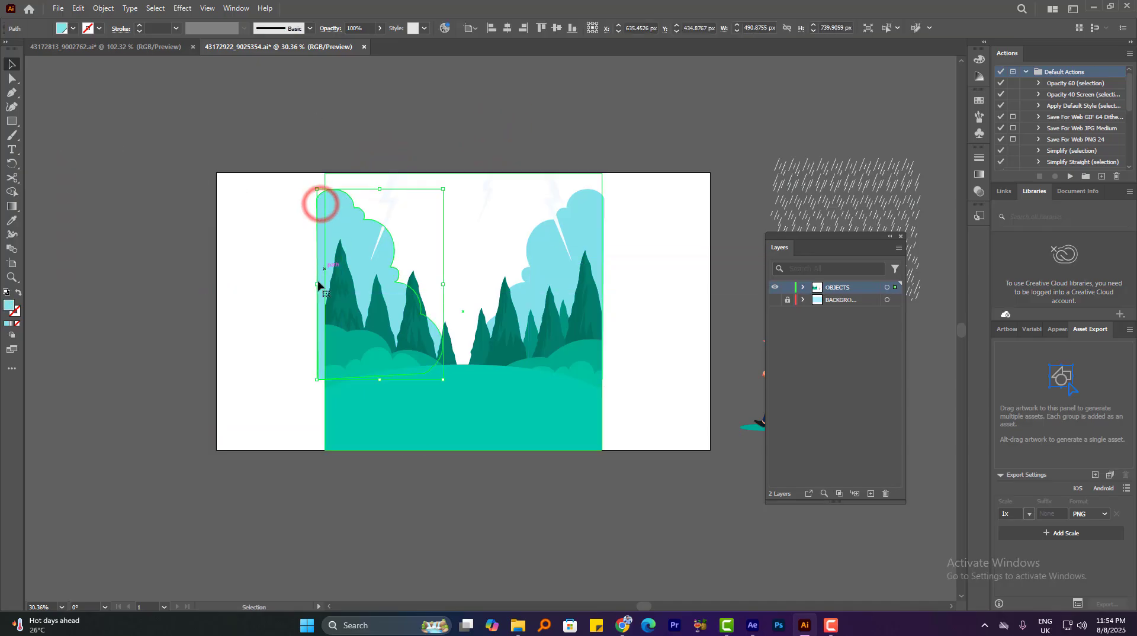
{"action": "left_click", "coordinate": [439, 424], "text": "ctrl"}
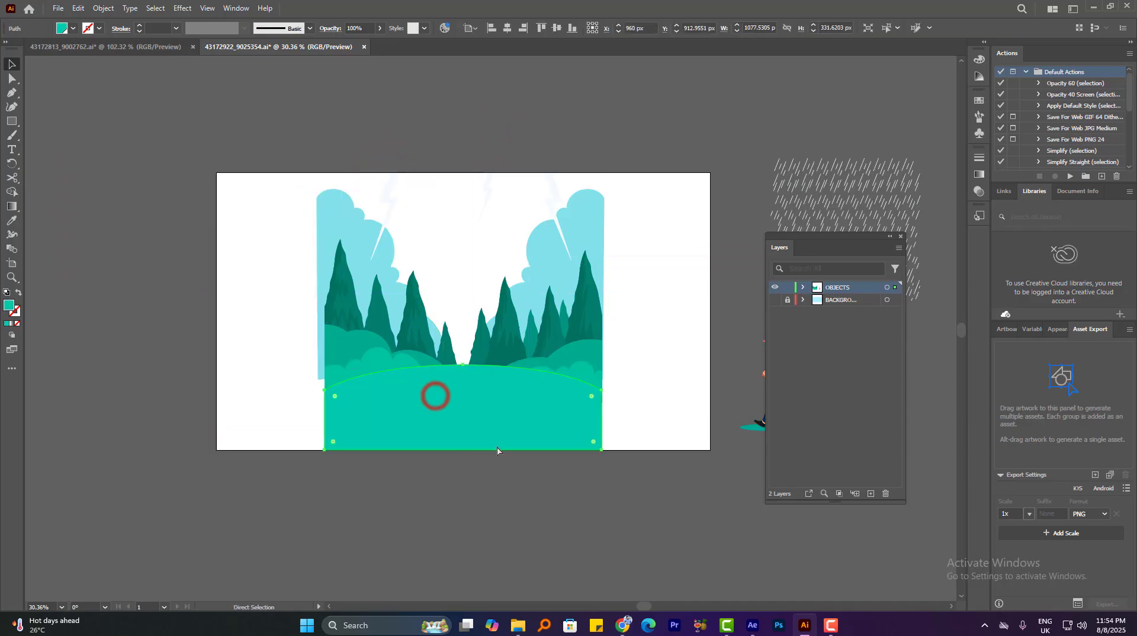
{"action": "left_click_drag", "start_coordinate": [605, 407], "coordinate": [710, 417]}
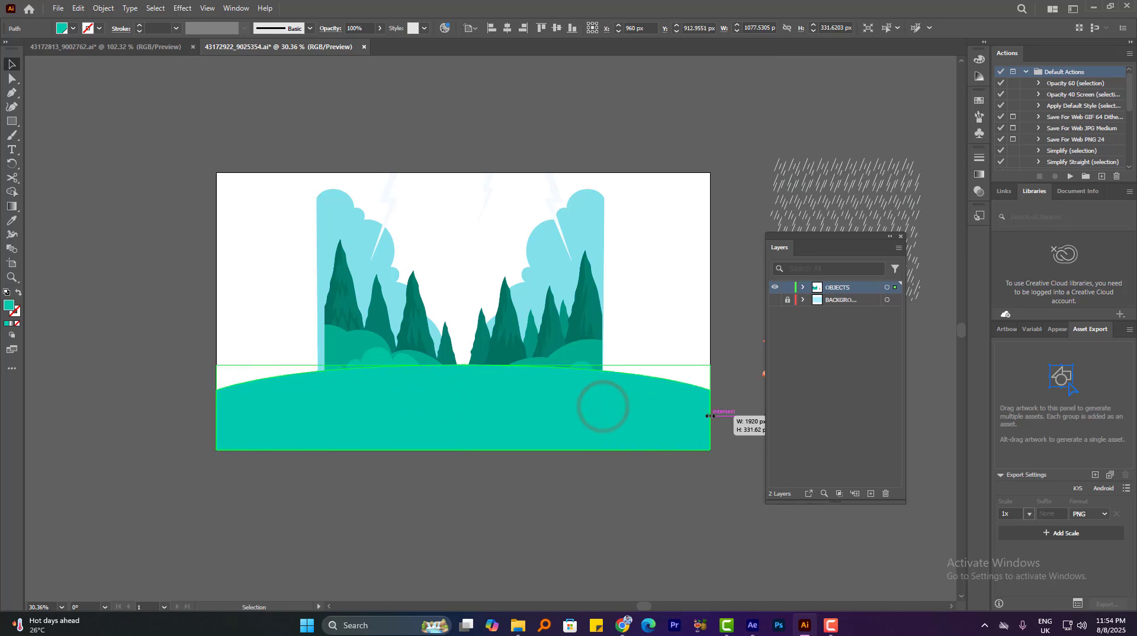
{"action": "left_click_drag", "start_coordinate": [466, 365], "coordinate": [470, 381]}
{"action": "left_click", "coordinate": [640, 307]}
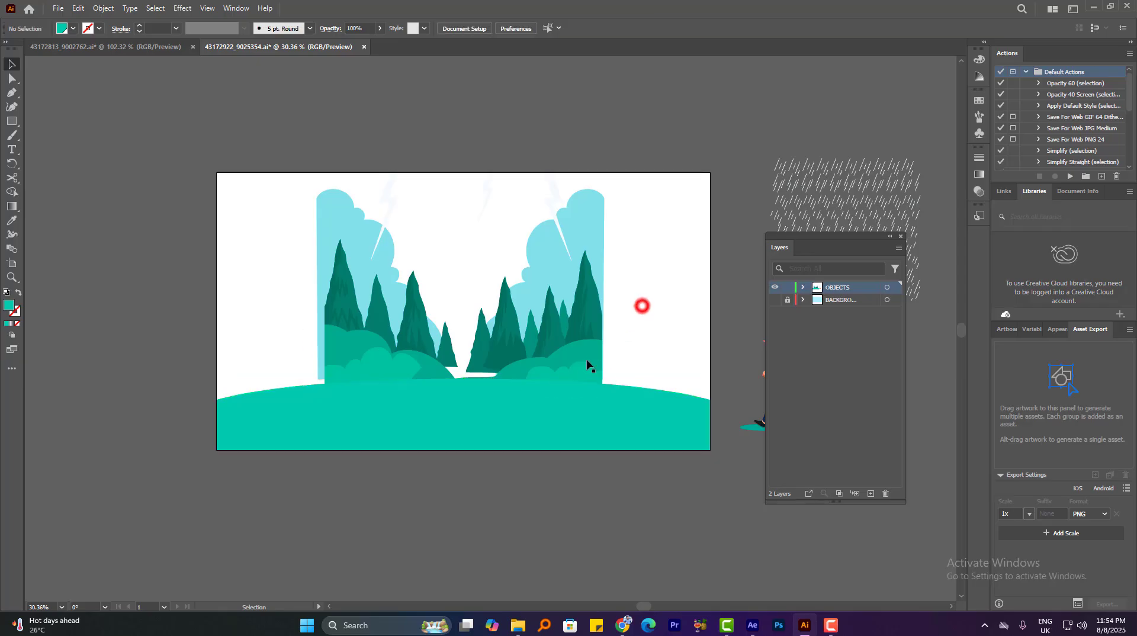
Release the clipping mask from the bush group in front of the trees
{"action": "left_click", "coordinate": [597, 349]}
{"action": "right_click", "coordinate": [606, 310]}
{"action": "left_click", "coordinate": [640, 470]}
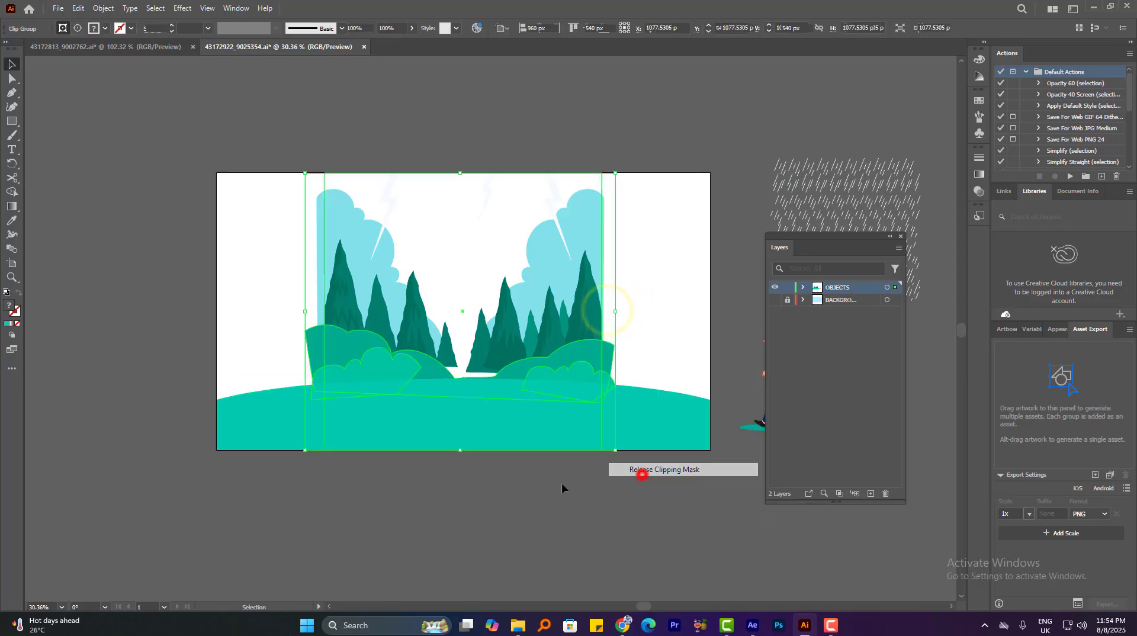
{"action": "left_click", "coordinate": [554, 482]}
{"action": "left_click", "coordinate": [598, 262]}
{"action": "left_click", "coordinate": [628, 371]}
Duplicate the front bushes to the artboard's left and right edges, rotating and enlarging the right copy to follow the ground
{"action": "left_click", "coordinate": [340, 372]}
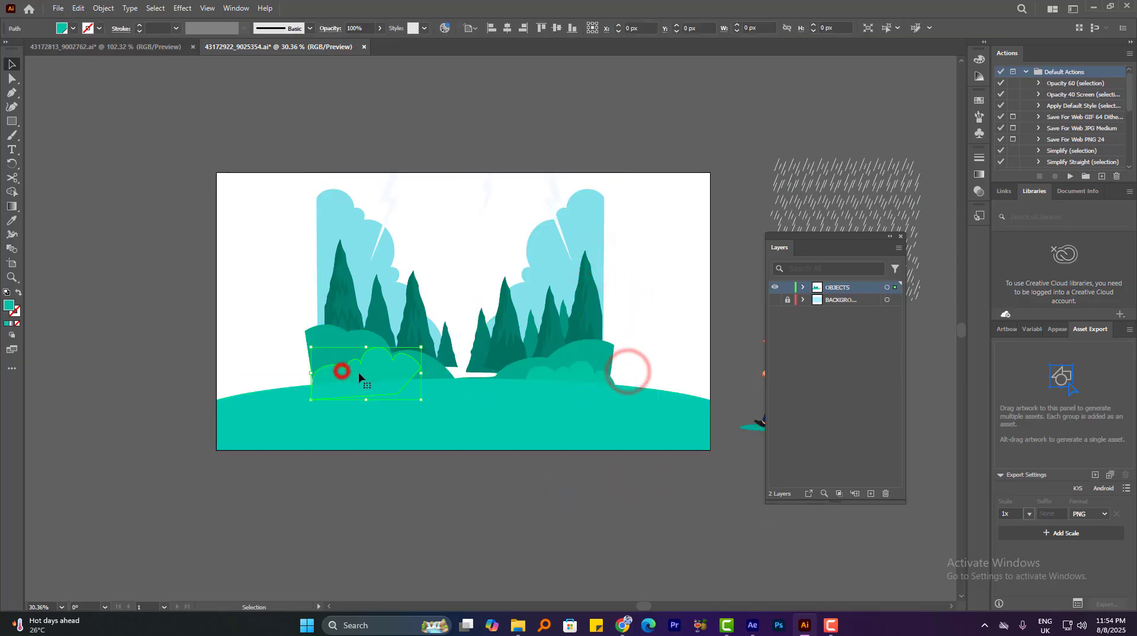
{"action": "left_click_drag", "start_coordinate": [321, 382], "coordinate": [248, 396]}
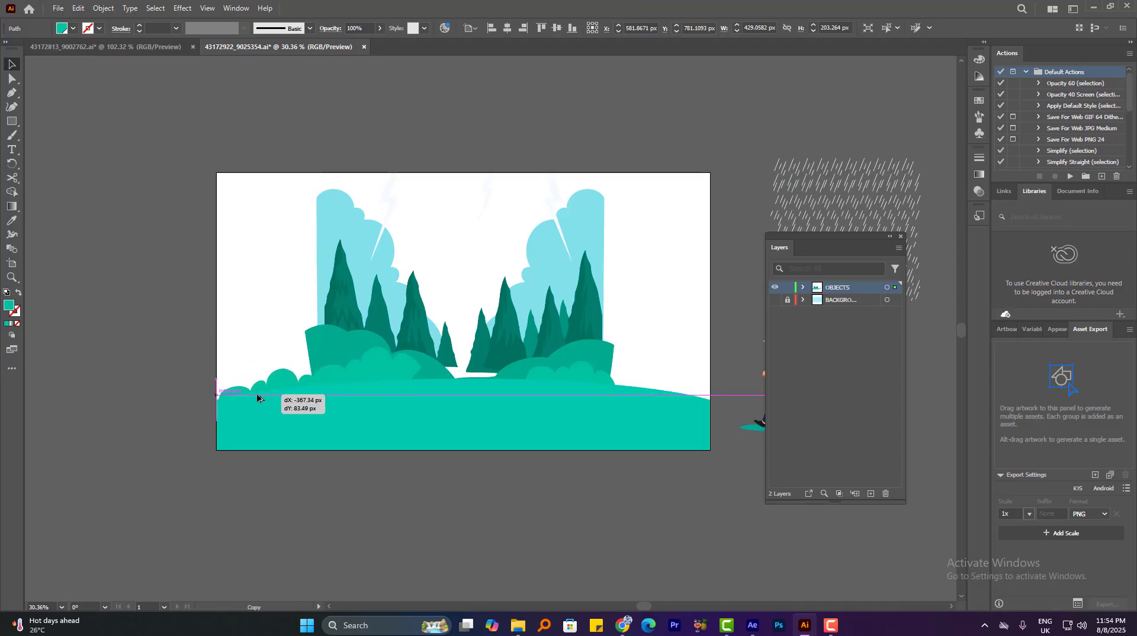
{"action": "left_click_drag", "start_coordinate": [576, 374], "coordinate": [664, 392]}
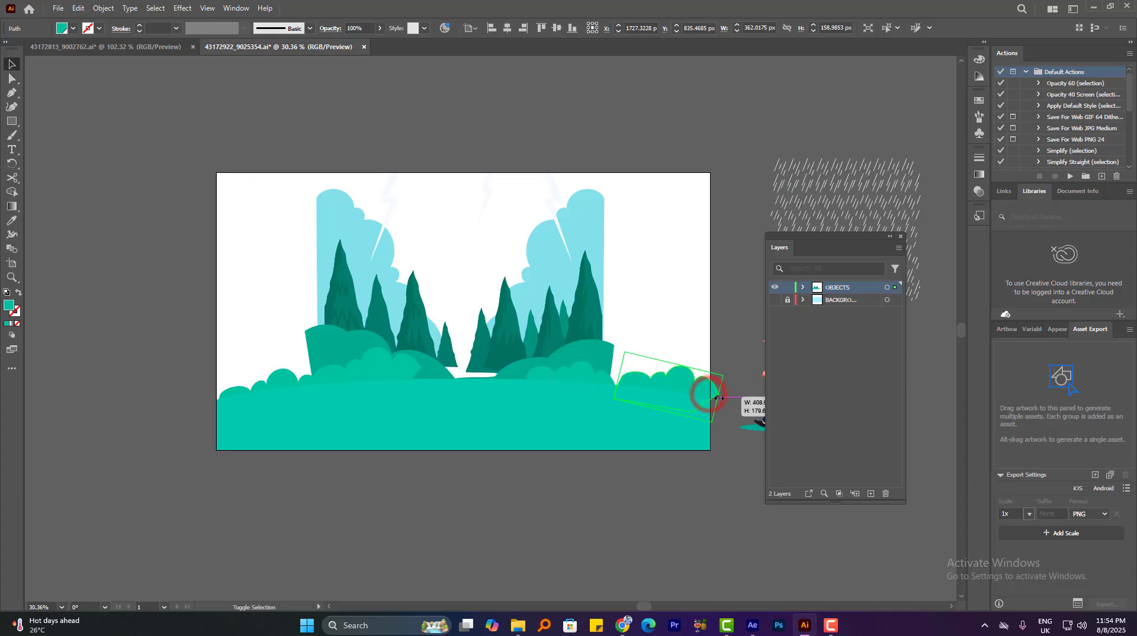
Try to reposition the wide dark green bush shape behind the front bushes, and undo the change
{"action": "left_click", "coordinate": [619, 292]}
{"action": "left_click_drag", "start_coordinate": [617, 378], "coordinate": [577, 304]}
{"action": "key", "text": "ctrl+z"}
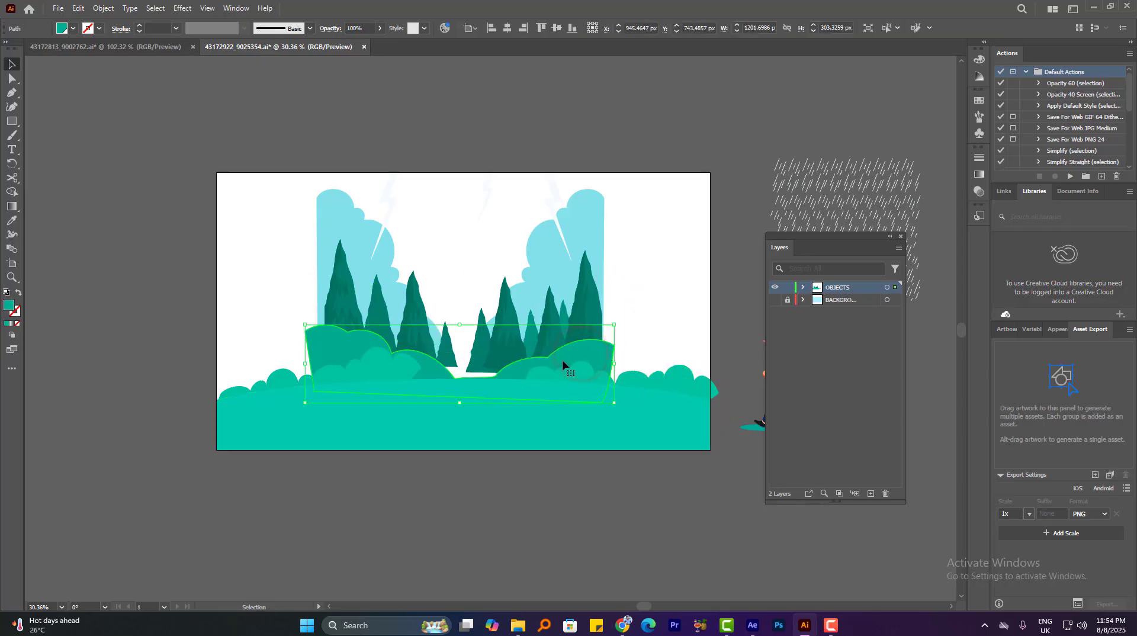
Move the wide dark green bush shape out of the scene to the empty area below the artboard
{"action": "left_click_drag", "start_coordinate": [563, 363], "coordinate": [296, 362]}
{"action": "key", "text": "ctrl+z"}
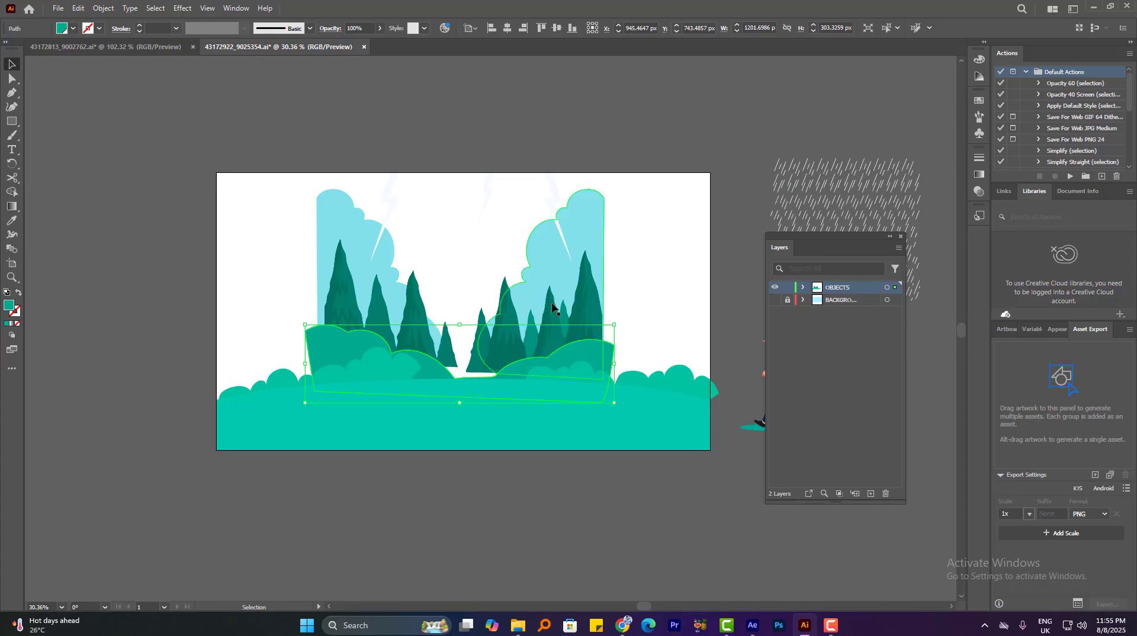
{"action": "scroll", "coordinate": [573, 325], "scroll_direction": "down", "scroll_amount": 2}
{"action": "left_click_drag", "start_coordinate": [601, 348], "coordinate": [546, 393]}
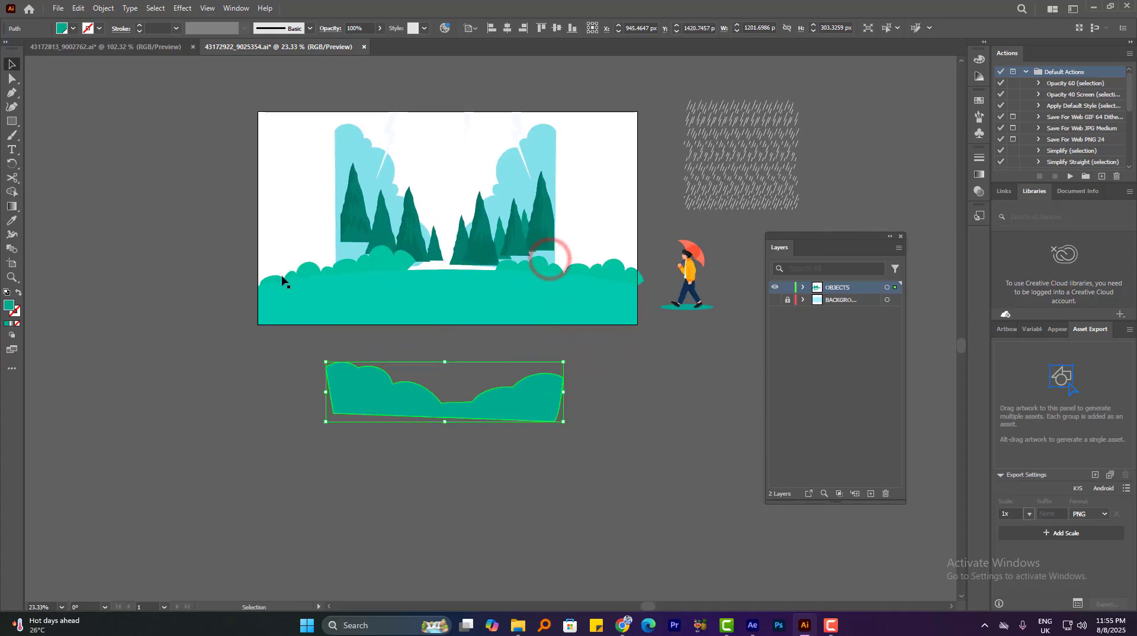
Delete the two bottom corner anchor points of the dark green bush shape to leave its underside open
{"action": "left_click", "coordinate": [12, 79]}
{"action": "left_click", "coordinate": [382, 450]}
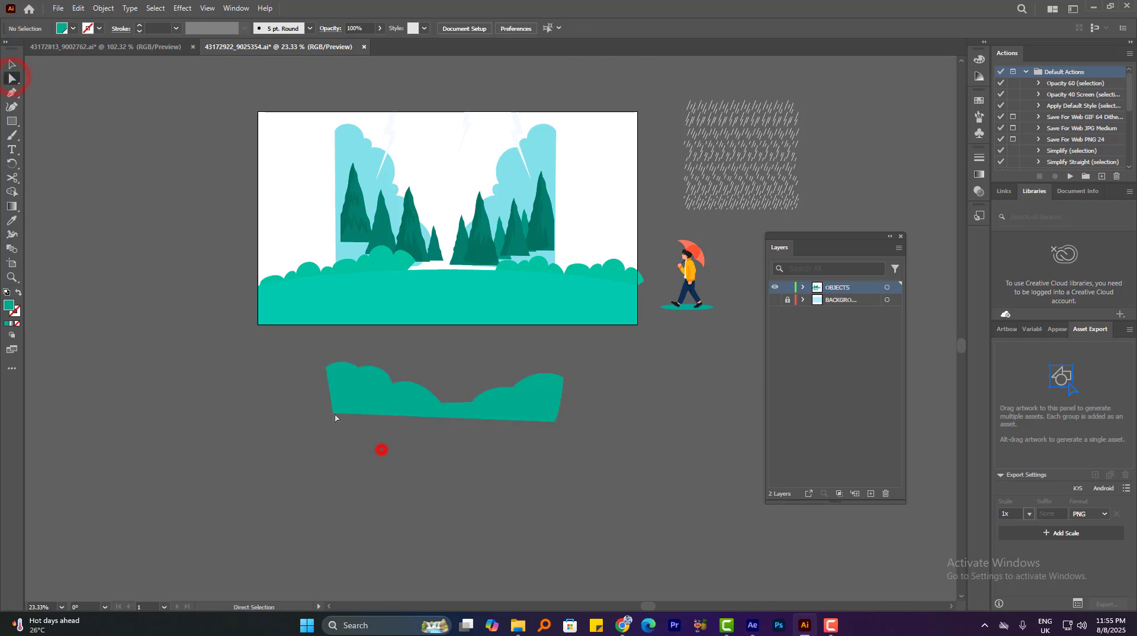
{"action": "left_click_drag", "start_coordinate": [492, 456], "coordinate": [494, 457]}
{"action": "left_click", "coordinate": [455, 457]}
{"action": "left_click_drag", "start_coordinate": [322, 435], "coordinate": [341, 404]}
{"action": "key", "text": "Delete"}
{"action": "left_click", "coordinate": [357, 423]}
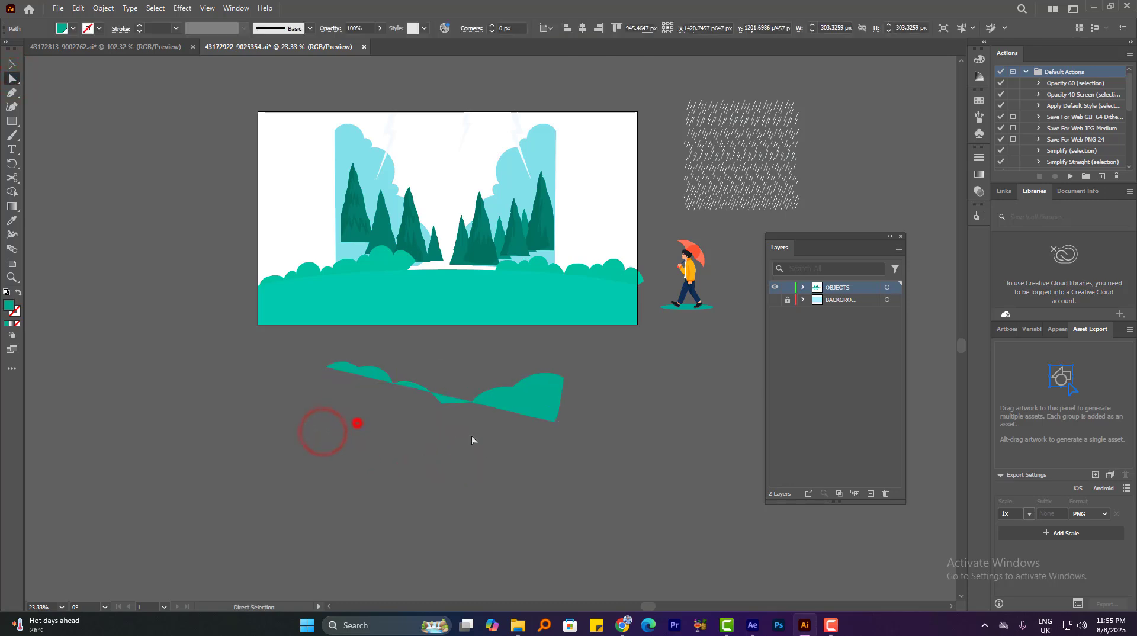
{"action": "left_click_drag", "start_coordinate": [528, 414], "coordinate": [664, 461]}
{"action": "left_click", "coordinate": [594, 454]}
{"action": "key", "text": "Delete"}
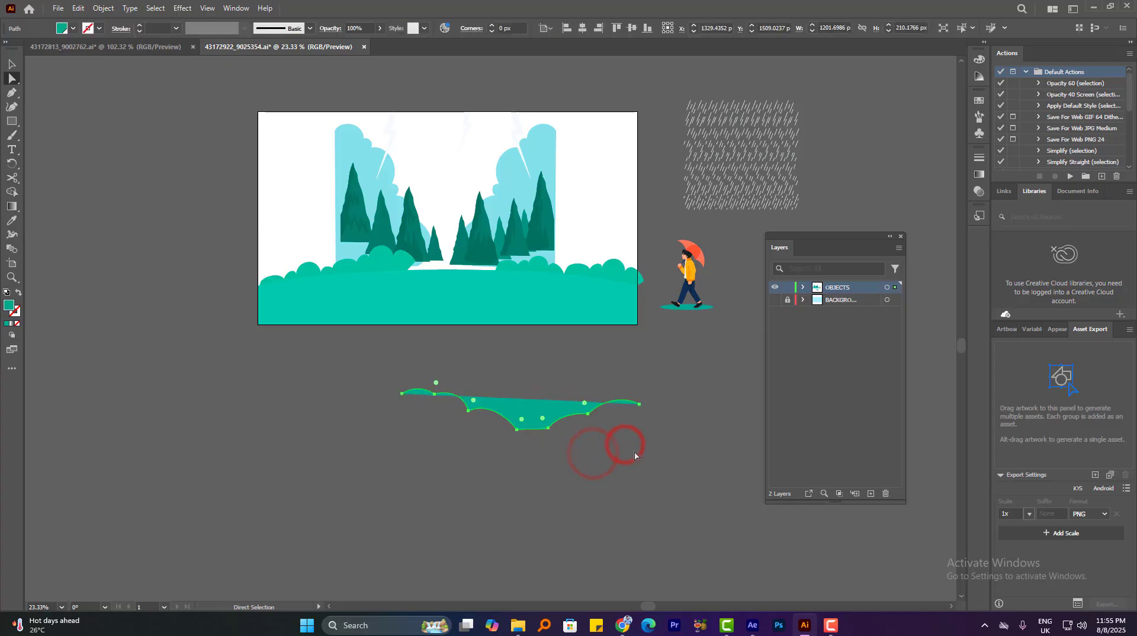
Move the opened bush shape back onto the artboard, centred over the lower part of the trees
{"action": "left_click", "coordinate": [12, 96]}
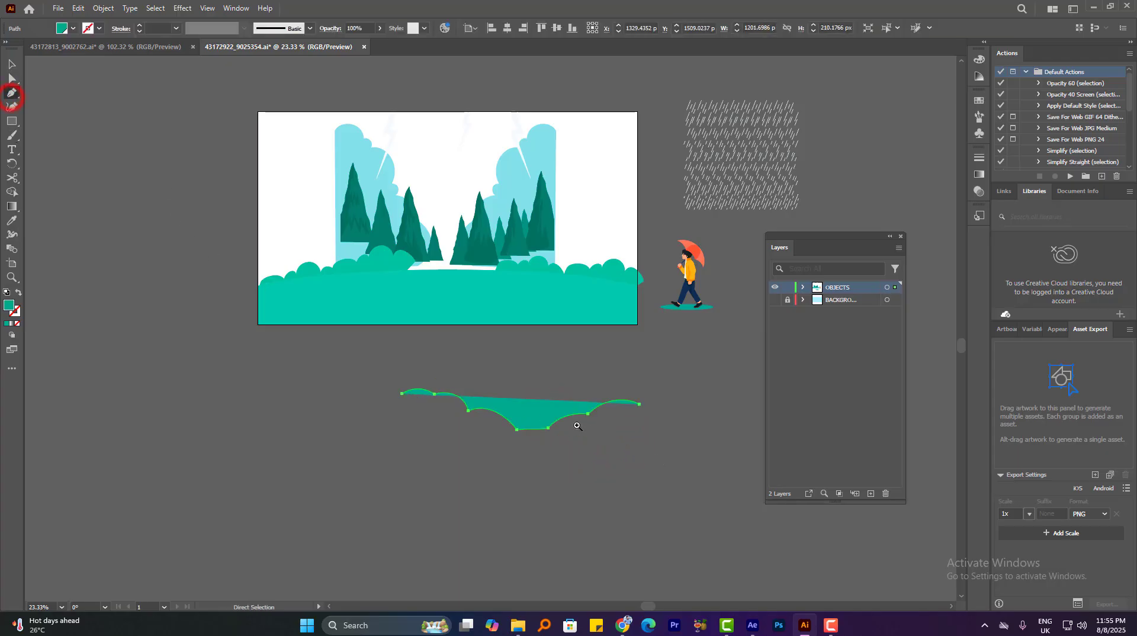
{"action": "left_click", "coordinate": [265, 445], "text": "ctrl"}
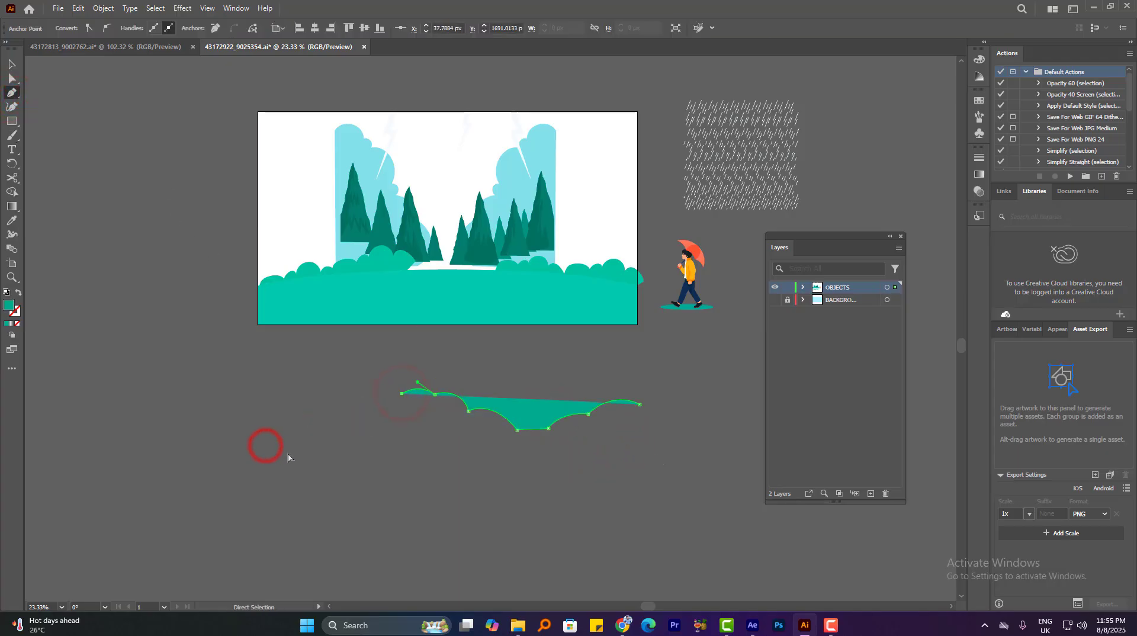
{"action": "left_click", "coordinate": [107, 232]}
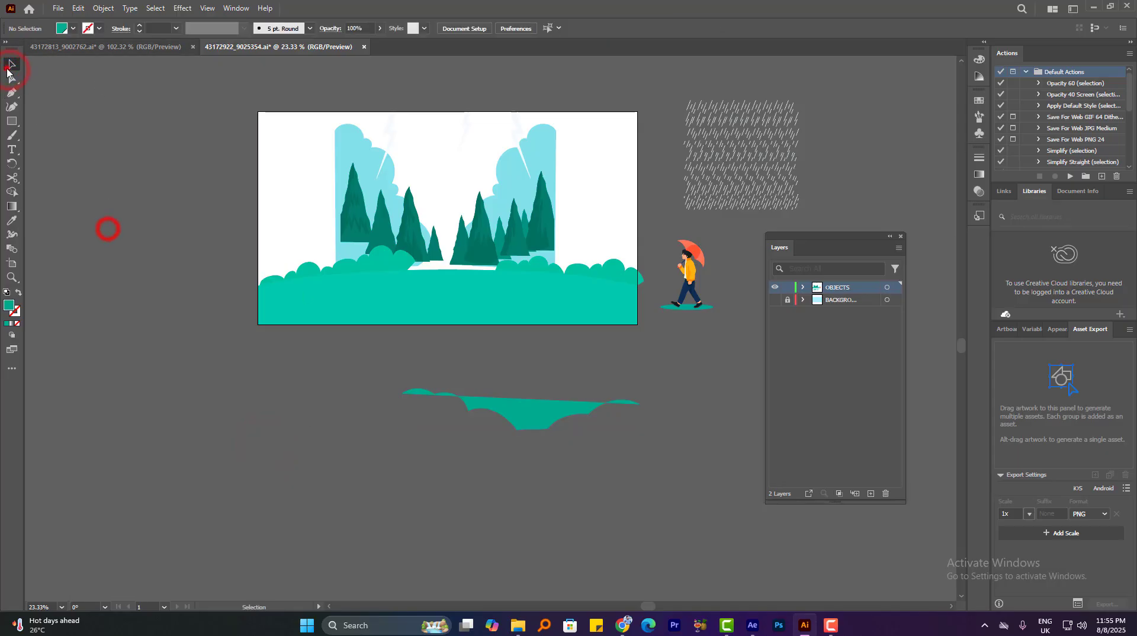
{"action": "left_click", "coordinate": [555, 406]}
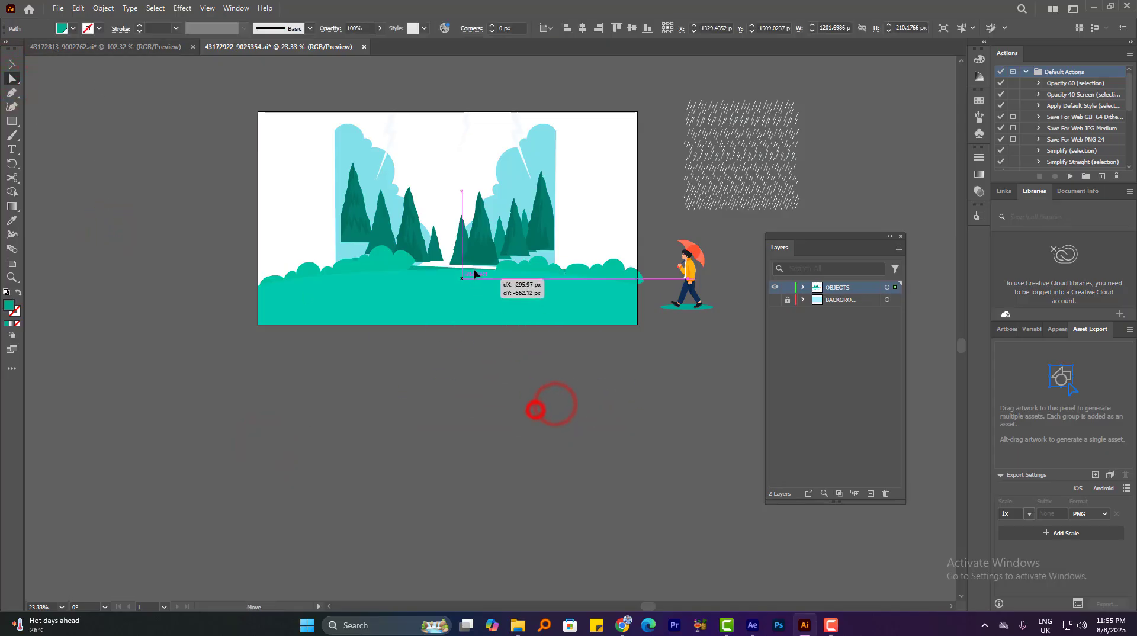
{"action": "left_click_drag", "start_coordinate": [474, 274], "coordinate": [460, 244]}
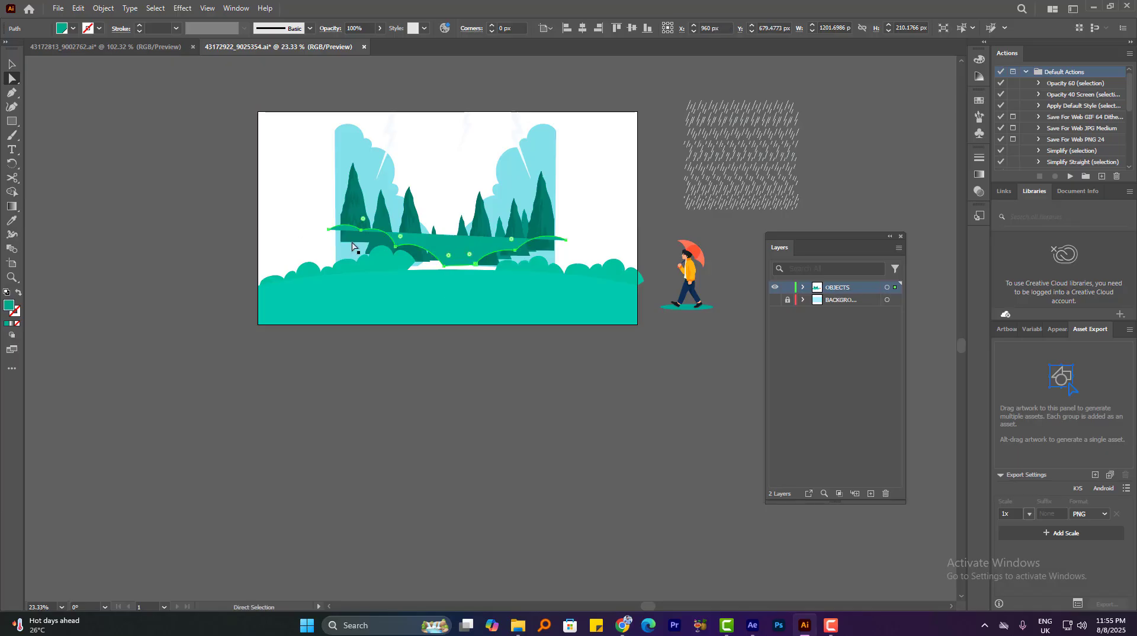
Continue the bush path from its left end with curved bumps running down past the artboard's left edge
{"action": "scroll", "coordinate": [427, 210], "scroll_direction": "up", "scroll_amount": 2}
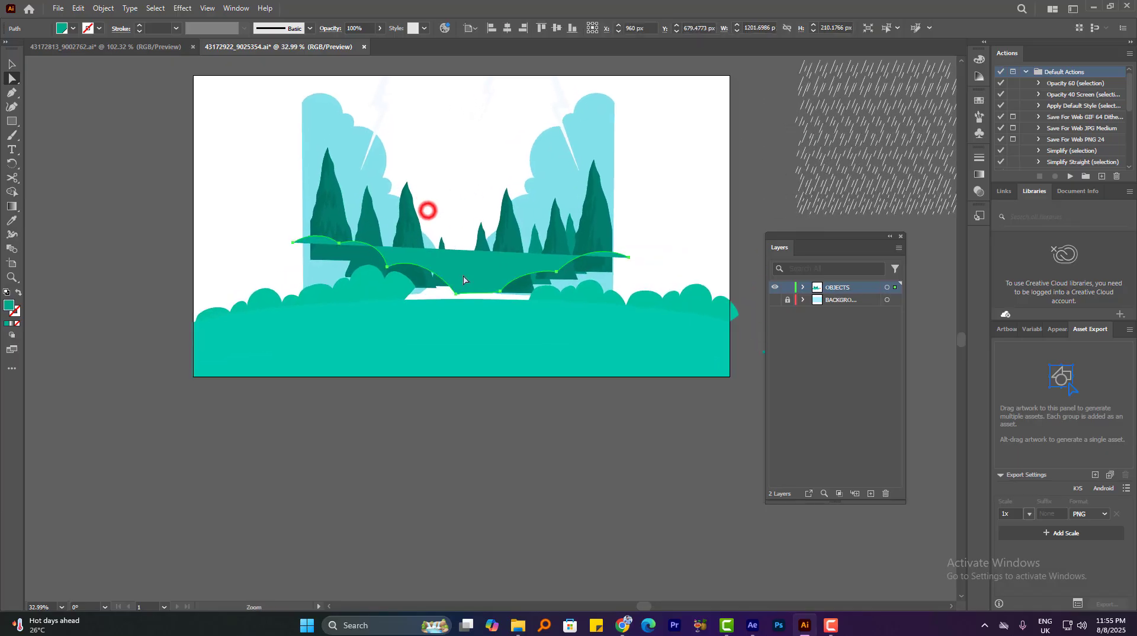
{"action": "left_click", "coordinate": [9, 93]}
{"action": "left_click_drag", "start_coordinate": [292, 244], "coordinate": [255, 240]}
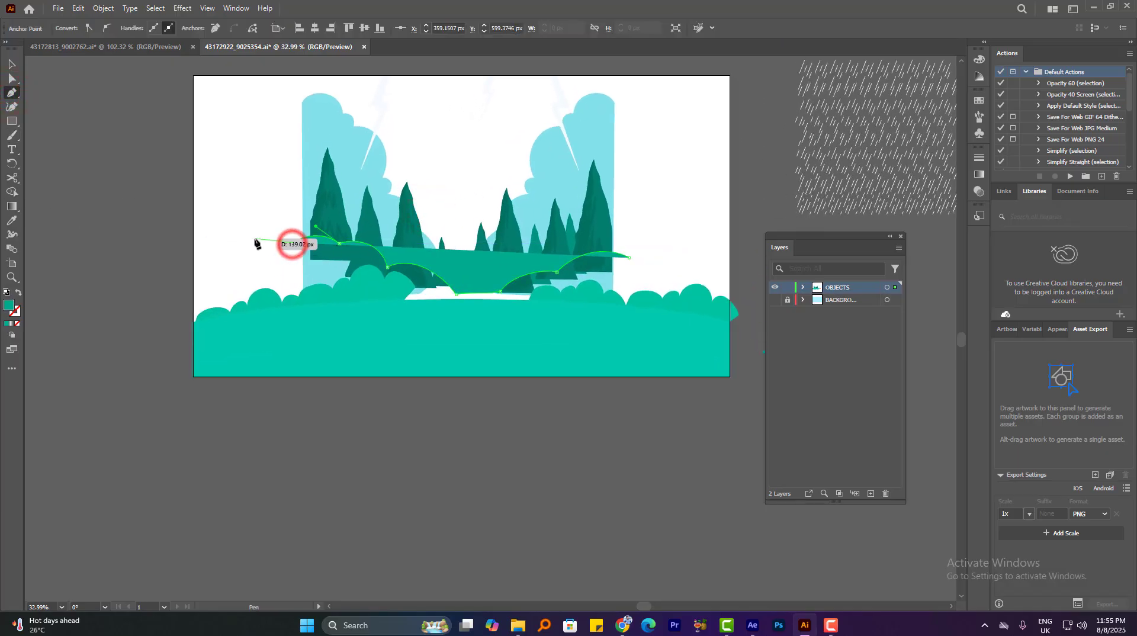
{"action": "left_click", "coordinate": [243, 277]}
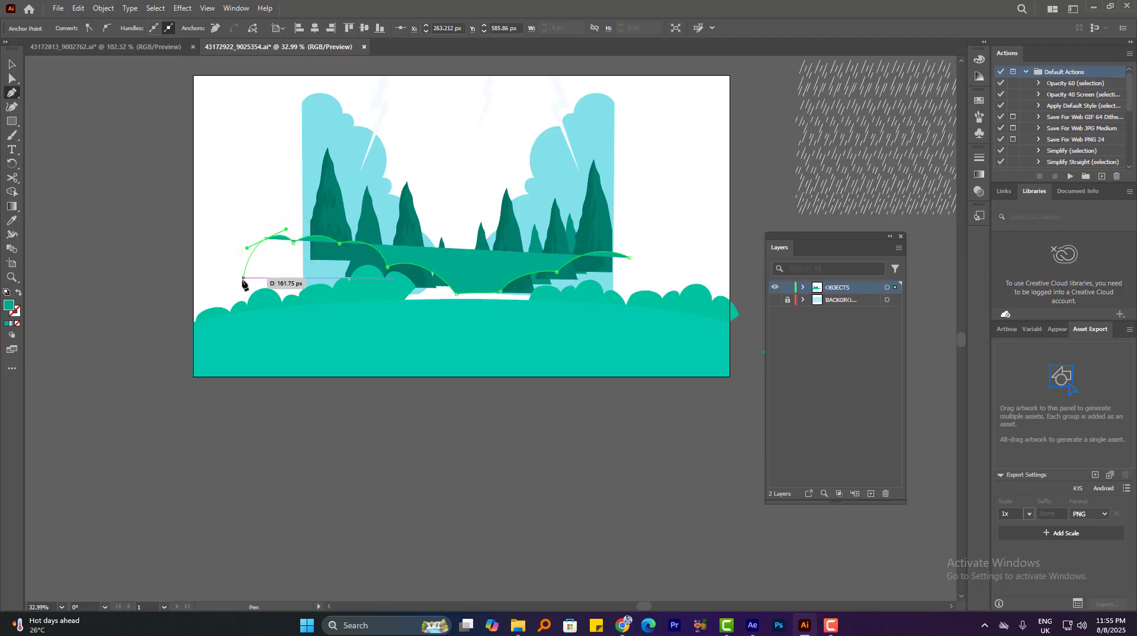
{"action": "left_click_drag", "start_coordinate": [249, 266], "coordinate": [157, 345]}
{"action": "left_click", "coordinate": [180, 332]}
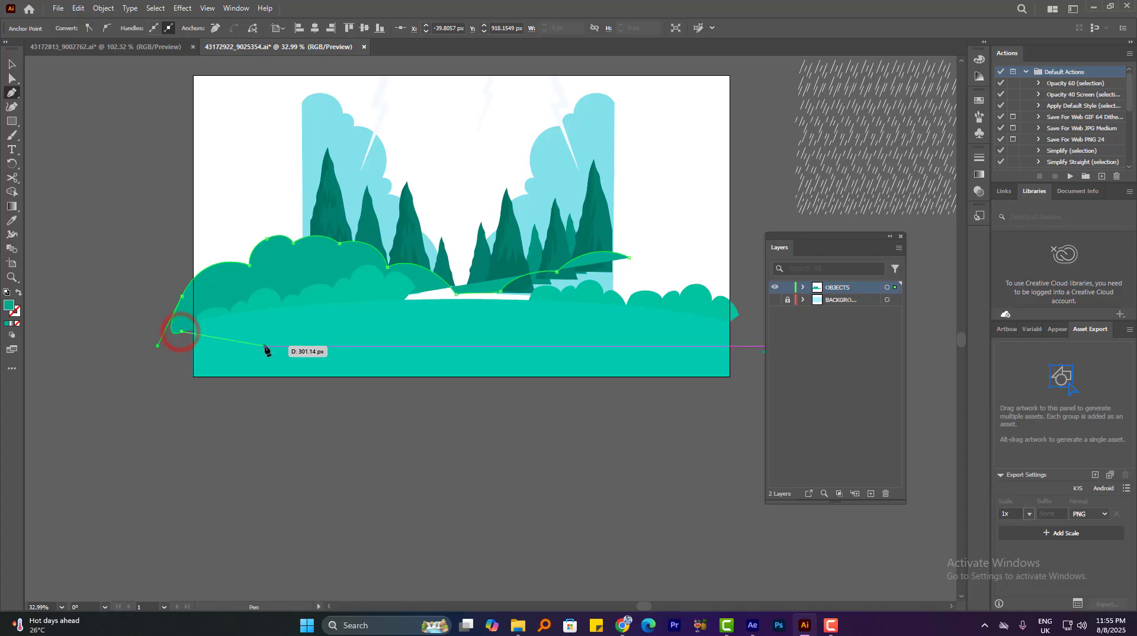
{"action": "key", "text": "ctrl+z"}
Run the bush path's bottom edge across behind the green ground to beyond the artboard's right edge
{"action": "left_click", "coordinate": [182, 356]}
{"action": "left_click", "coordinate": [270, 354]}
{"action": "left_click", "coordinate": [471, 358]}
{"action": "key", "text": "space"}
{"action": "left_click_drag", "start_coordinate": [565, 352], "coordinate": [507, 355]}
{"action": "left_click", "coordinate": [581, 356]}
{"action": "left_click_drag", "start_coordinate": [620, 348], "coordinate": [632, 329]}
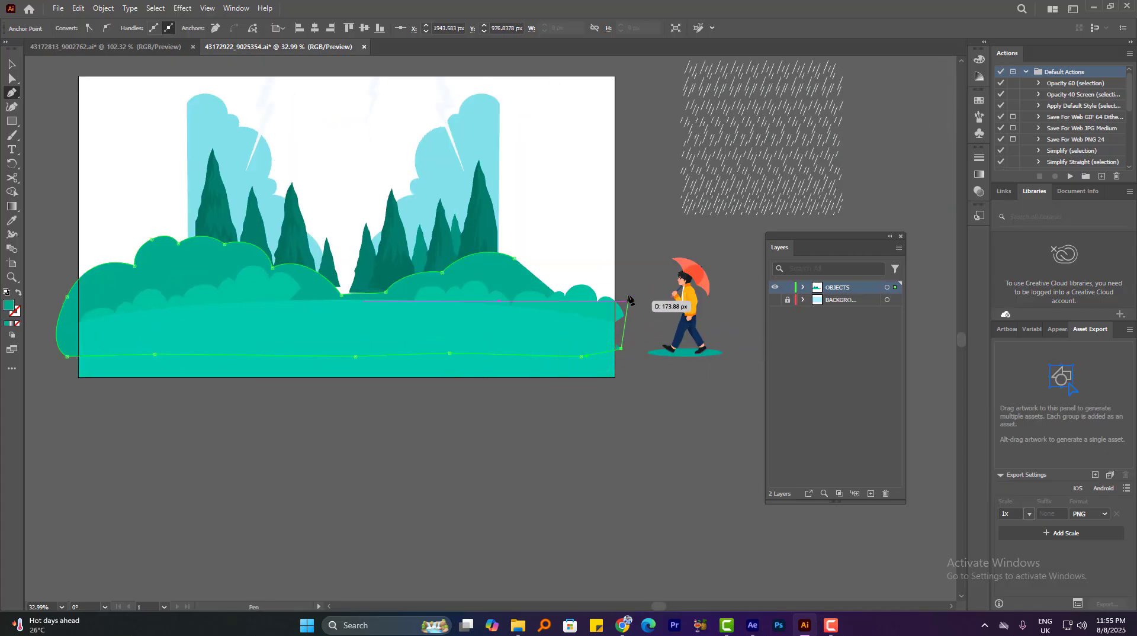
Close the bush path along the right side with curved bumps leading back to its open end, then deselect it
{"action": "left_click_drag", "start_coordinate": [604, 279], "coordinate": [617, 270]}
{"action": "key", "text": "ctrl+z"}
{"action": "left_click", "coordinate": [595, 282]}
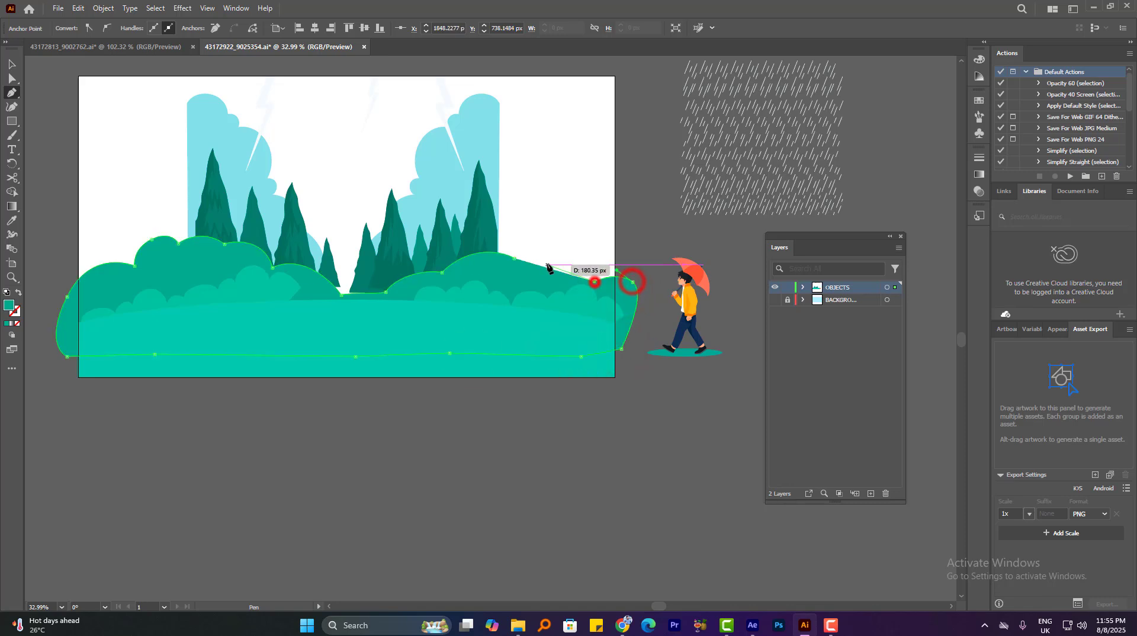
{"action": "left_click_drag", "start_coordinate": [527, 276], "coordinate": [502, 276]}
{"action": "left_click", "coordinate": [13, 70]}
{"action": "left_click", "coordinate": [43, 91]}
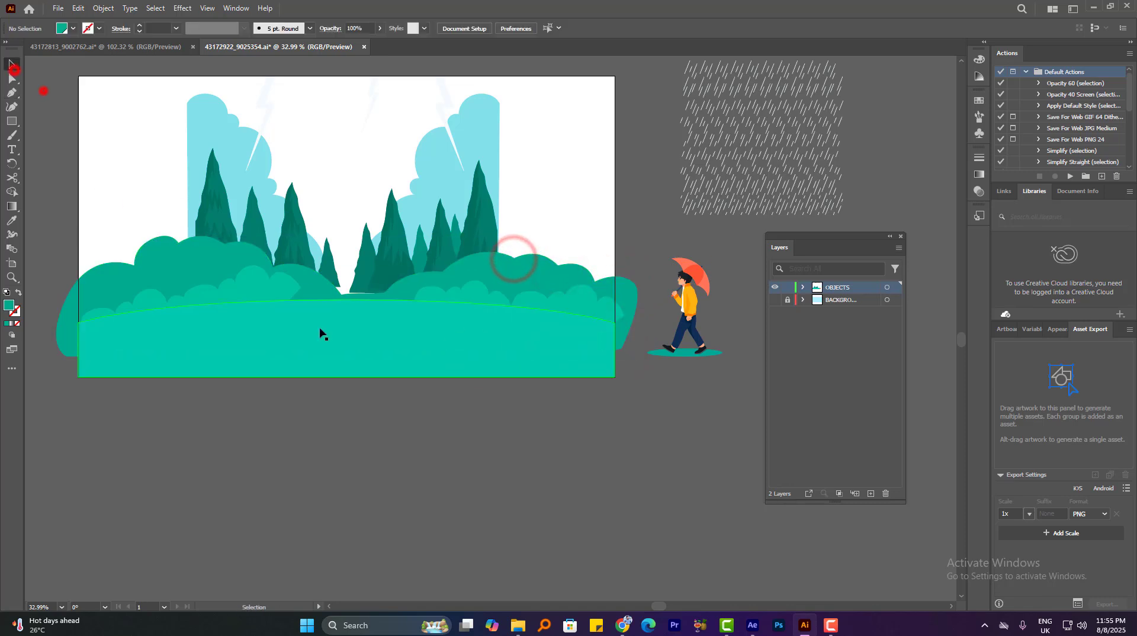
Move the two light blue clouds outward to the artboard's left and right edges
{"action": "left_click_drag", "start_coordinate": [327, 290], "coordinate": [317, 291]}
{"action": "left_click_drag", "start_coordinate": [350, 286], "coordinate": [391, 295]}
{"action": "left_click_drag", "start_coordinate": [411, 295], "coordinate": [422, 297]}
{"action": "left_click", "coordinate": [442, 293]}
{"action": "left_click_drag", "start_coordinate": [340, 249], "coordinate": [352, 249]}
{"action": "left_click", "coordinate": [261, 165]}
{"action": "left_click_drag", "start_coordinate": [249, 147], "coordinate": [131, 156]}
{"action": "left_click_drag", "start_coordinate": [533, 152], "coordinate": [664, 180]}
{"action": "left_click", "coordinate": [716, 142]}
Reposition the three white lightning bolts slightly lower so they sit fully inside the sky area
{"action": "left_click_drag", "start_coordinate": [488, 193], "coordinate": [482, 193]}
{"action": "left_click_drag", "start_coordinate": [452, 221], "coordinate": [469, 254]}
{"action": "left_click", "coordinate": [340, 150]}
{"action": "left_click_drag", "start_coordinate": [311, 166], "coordinate": [636, 128]}
{"action": "left_click_drag", "start_coordinate": [618, 138], "coordinate": [588, 148]}
{"action": "key", "text": "ctrl+z"}
{"action": "left_click", "coordinate": [470, 148]}
{"action": "left_click_drag", "start_coordinate": [408, 185], "coordinate": [452, 221]}
{"action": "left_click_drag", "start_coordinate": [566, 218], "coordinate": [599, 153]}
{"action": "left_click_drag", "start_coordinate": [594, 157], "coordinate": [477, 214]}
{"action": "left_click_drag", "start_coordinate": [520, 192], "coordinate": [675, 154]}
{"action": "left_click", "coordinate": [722, 108]}
{"action": "left_click_drag", "start_coordinate": [642, 120], "coordinate": [533, 278]}
{"action": "left_click_drag", "start_coordinate": [538, 282], "coordinate": [566, 196]}
{"action": "left_click_drag", "start_coordinate": [566, 196], "coordinate": [634, 198]}
{"action": "left_click_drag", "start_coordinate": [606, 194], "coordinate": [595, 173]}
{"action": "left_click", "coordinate": [612, 138]}
Show the background layer and lower the two rightmost trees of the left cluster behind the bushes
{"action": "left_click", "coordinate": [774, 300]}
{"action": "left_click", "coordinate": [541, 111]}
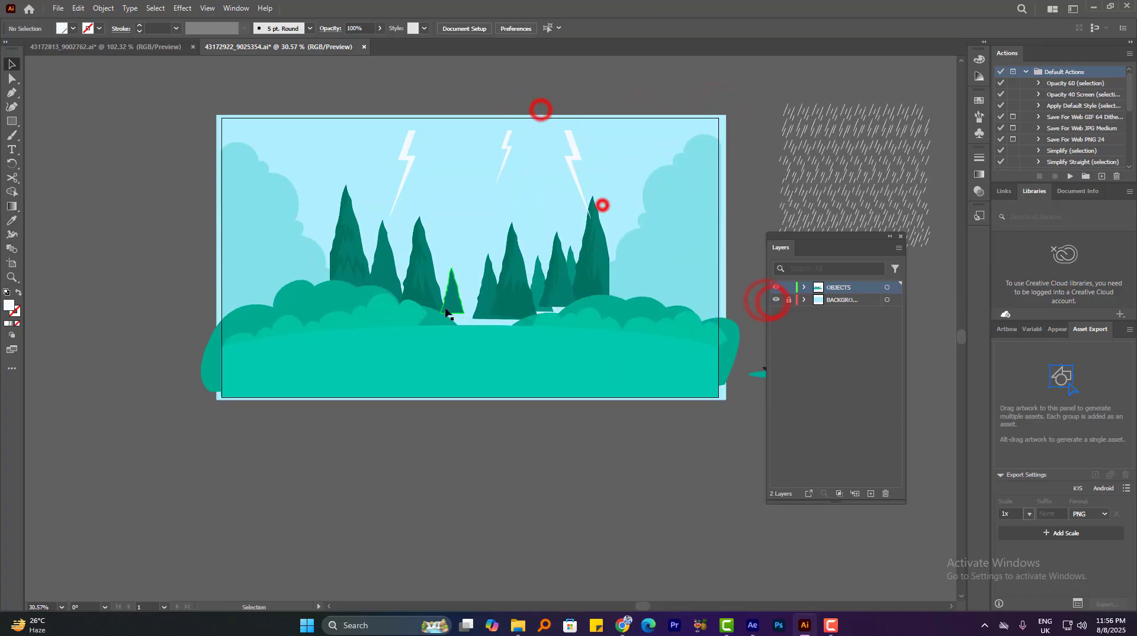
{"action": "left_click_drag", "start_coordinate": [451, 300], "coordinate": [459, 314]}
{"action": "left_click_drag", "start_coordinate": [426, 293], "coordinate": [427, 302]}
Duplicate the tall left tree twice towards the artboard's left edge and lower the original behind the bushes
{"action": "left_click_drag", "start_coordinate": [338, 258], "coordinate": [234, 290]}
{"action": "key", "text": "ctrl+z"}
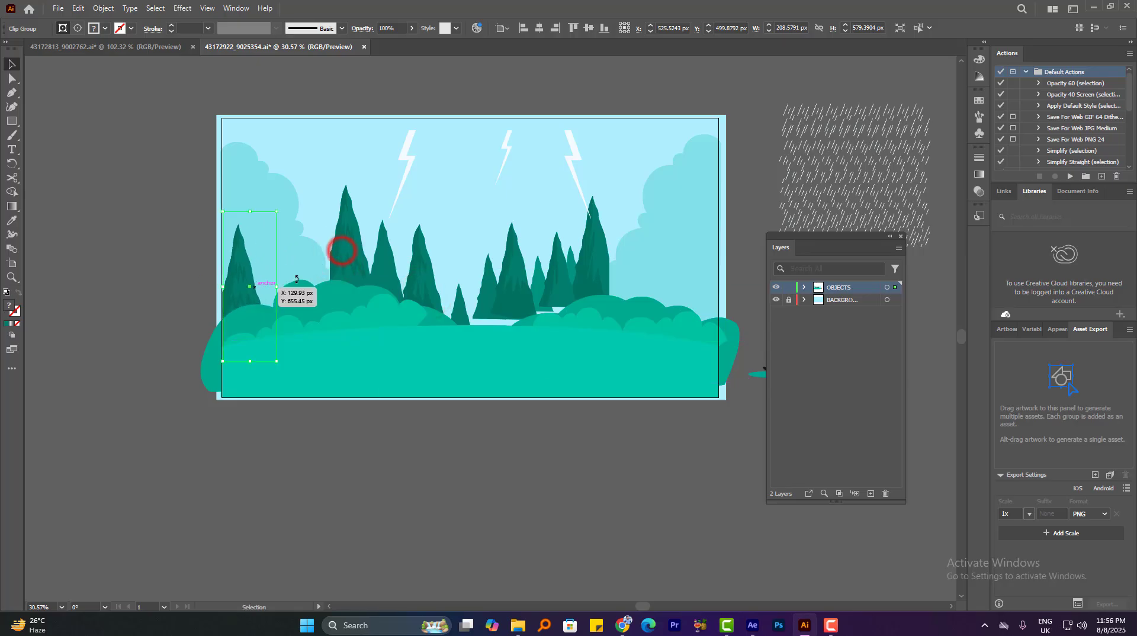
{"action": "left_click_drag", "start_coordinate": [325, 273], "coordinate": [334, 267]}
{"action": "left_click_drag", "start_coordinate": [325, 263], "coordinate": [273, 292]}
{"action": "left_click", "coordinate": [335, 256]}
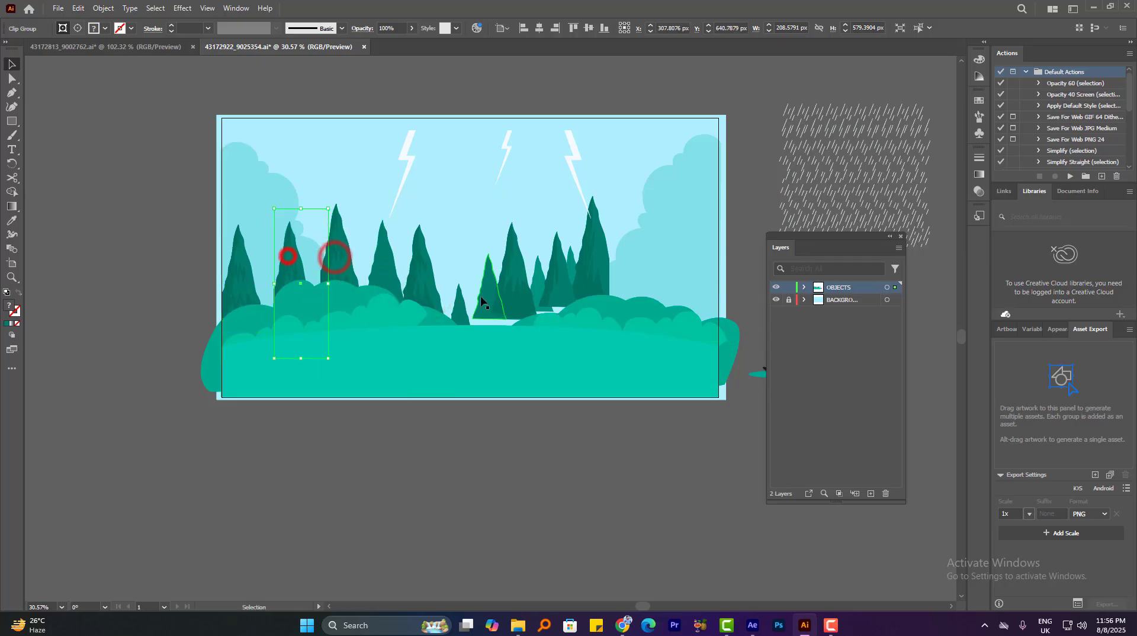
Fill the forest's middle gap with tree copies and spread more trees to the artboard's right edge
{"action": "left_click_drag", "start_coordinate": [487, 290], "coordinate": [445, 308]}
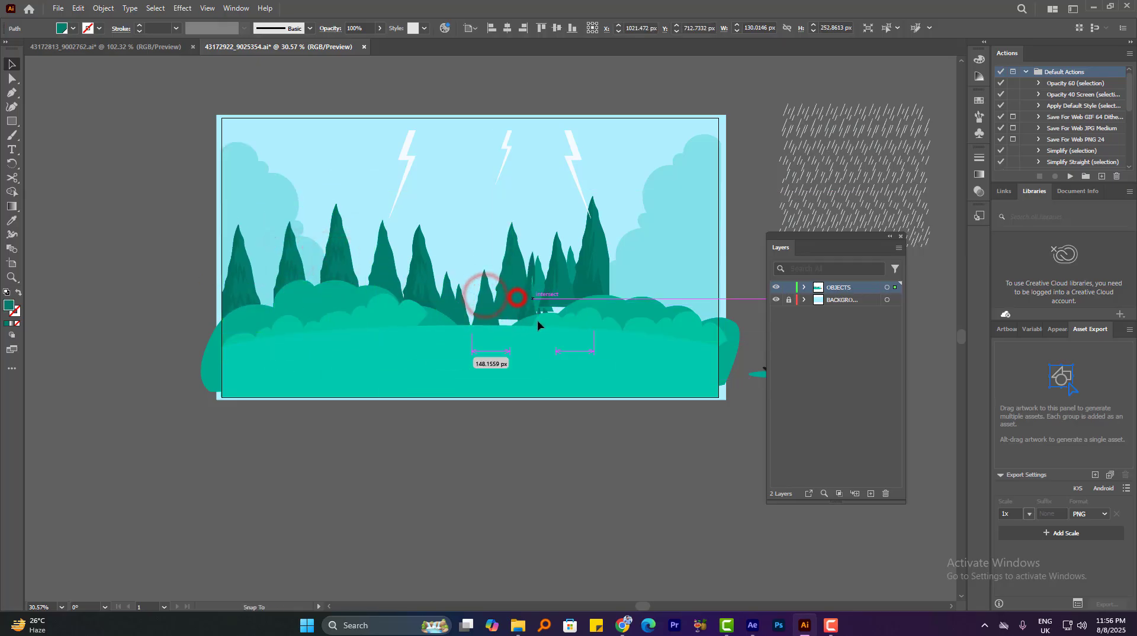
{"action": "left_click_drag", "start_coordinate": [520, 251], "coordinate": [564, 280]}
{"action": "left_click", "coordinate": [664, 273]}
{"action": "left_click", "coordinate": [557, 278]}
{"action": "left_click", "coordinate": [571, 261]}
{"action": "left_click", "coordinate": [604, 86]}
{"action": "scroll", "coordinate": [578, 120], "scroll_direction": "down", "scroll_amount": 1}
{"action": "left_click_drag", "start_coordinate": [578, 121], "coordinate": [549, 119]}
{"action": "left_click_drag", "start_coordinate": [549, 119], "coordinate": [526, 120]}
Move the umbrella character onto the ground in the middle of the artboard and enlarge it to about double size
{"action": "double_click", "coordinate": [728, 345]}
{"action": "key", "text": "Escape"}
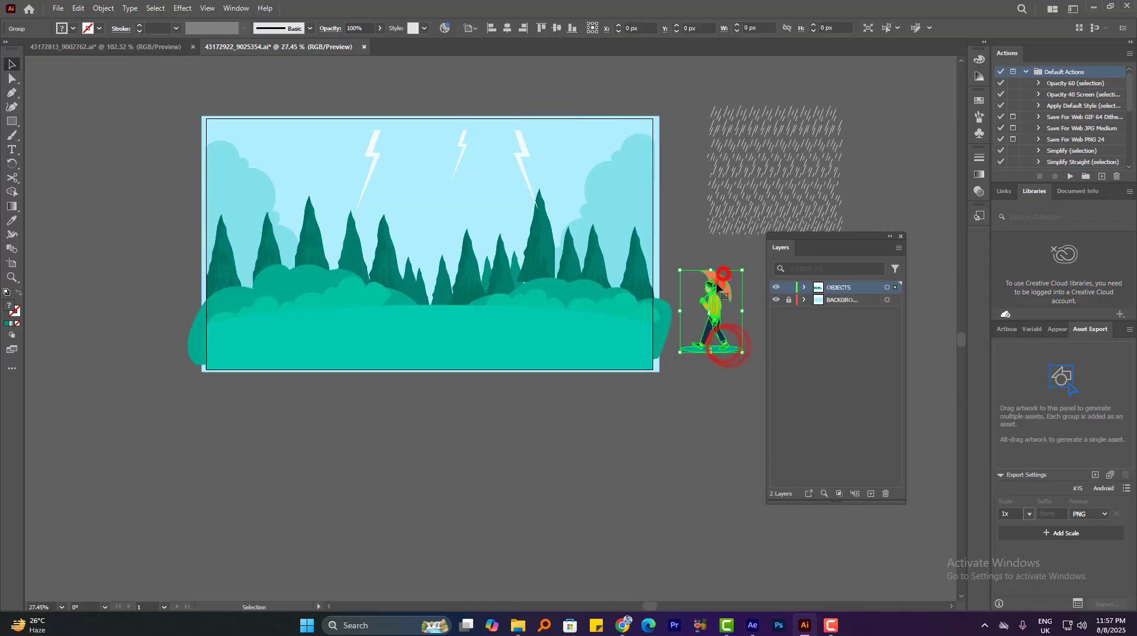
{"action": "left_click_drag", "start_coordinate": [716, 289], "coordinate": [429, 184]}
{"action": "left_click", "coordinate": [489, 398]}
{"action": "left_click_drag", "start_coordinate": [503, 283], "coordinate": [496, 284]}
{"action": "left_click_drag", "start_coordinate": [513, 289], "coordinate": [495, 326]}
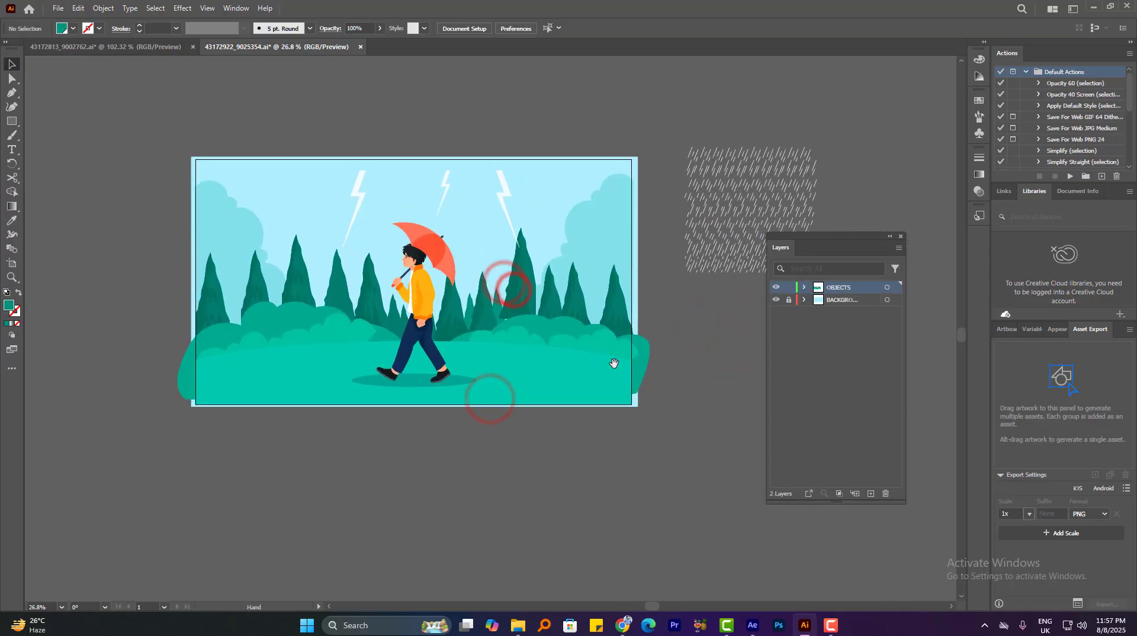
{"action": "mouse_move", "coordinate": [320, 252]}
{"action": "left_mouse_down"}
{"action": "mouse_move", "coordinate": [339, 252]}
{"action": "mouse_move", "coordinate": [323, 251]}
{"action": "left_mouse_up"}
{"action": "left_click_drag", "start_coordinate": [384, 225], "coordinate": [399, 225]}
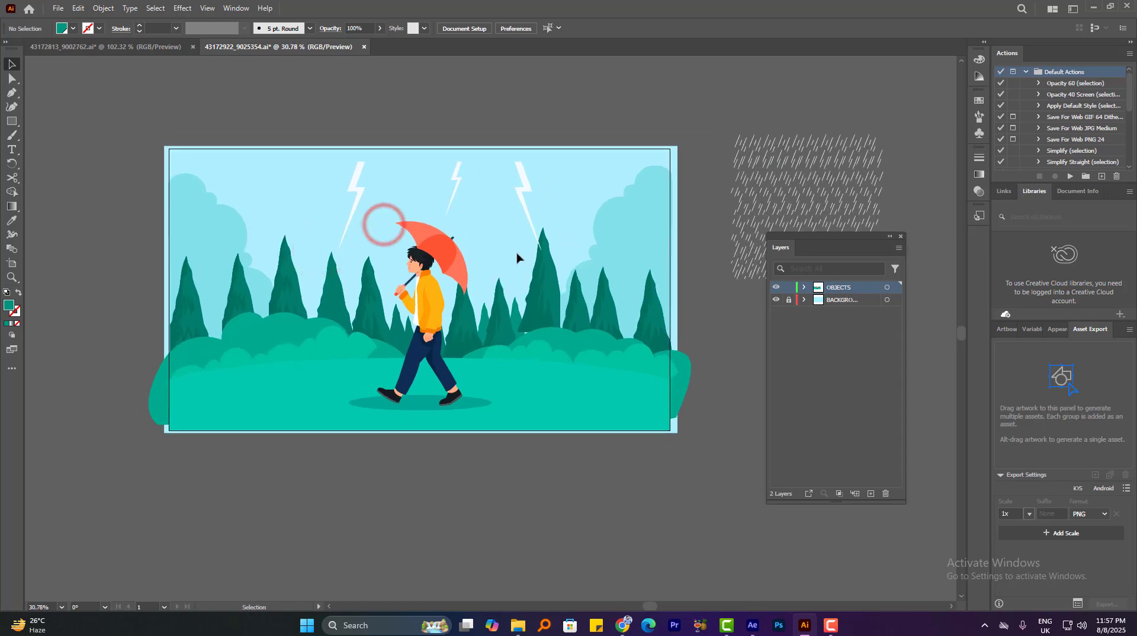
{"action": "left_click_drag", "start_coordinate": [516, 247], "coordinate": [501, 247]}
Move the enlarged umbrella character off the artboard to the empty area on its left
{"action": "left_click", "coordinate": [750, 185]}
{"action": "left_click", "coordinate": [861, 109]}
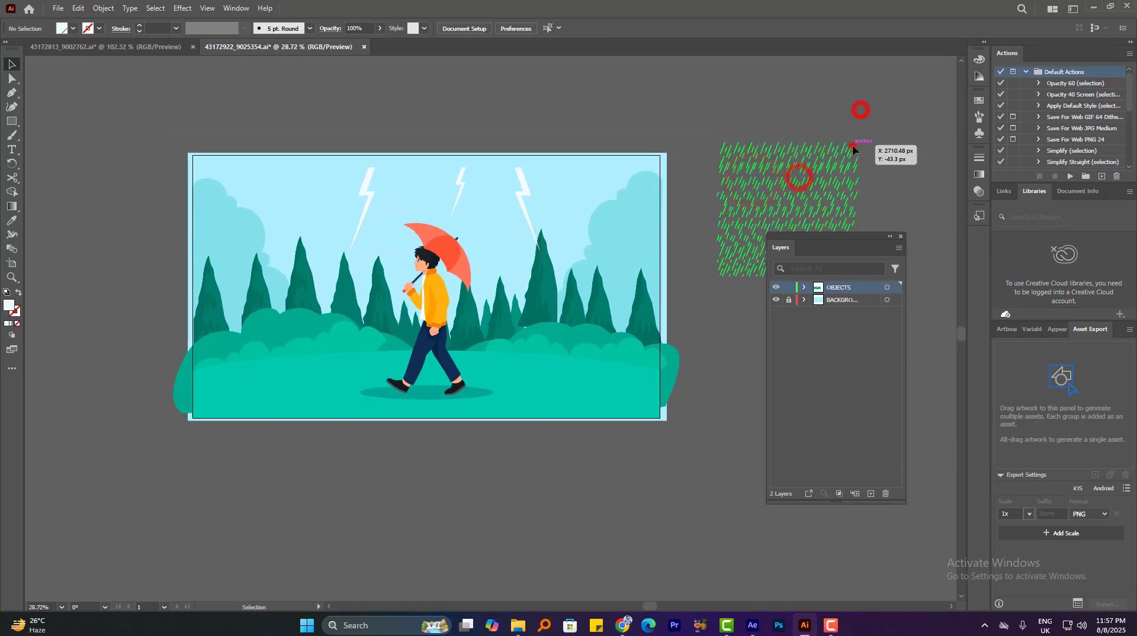
{"action": "left_click_drag", "start_coordinate": [853, 145], "coordinate": [939, 81]}
{"action": "left_click_drag", "start_coordinate": [540, 152], "coordinate": [563, 152]}
{"action": "left_click_drag", "start_coordinate": [553, 190], "coordinate": [582, 153]}
{"action": "left_click_drag", "start_coordinate": [474, 172], "coordinate": [492, 173]}
{"action": "left_click_drag", "start_coordinate": [516, 311], "coordinate": [466, 262]}
{"action": "left_click_drag", "start_coordinate": [471, 266], "coordinate": [97, 289]}
{"action": "left_click", "coordinate": [447, 100]}
Shrink the left lightning bolt and shift it and the middle bolt to the left
{"action": "left_click_drag", "start_coordinate": [475, 188], "coordinate": [508, 188]}
{"action": "left_click_drag", "start_coordinate": [510, 223], "coordinate": [488, 224]}
{"action": "mouse_move", "coordinate": [488, 171]}
{"action": "left_mouse_down"}
{"action": "mouse_move", "coordinate": [504, 171]}
{"action": "mouse_move", "coordinate": [492, 167]}
{"action": "left_mouse_up"}
{"action": "mouse_move", "coordinate": [501, 163]}
{"action": "left_mouse_down"}
{"action": "mouse_move", "coordinate": [456, 177]}
{"action": "mouse_move", "coordinate": [501, 161]}
{"action": "left_mouse_up"}
{"action": "left_click", "coordinate": [398, 167]}
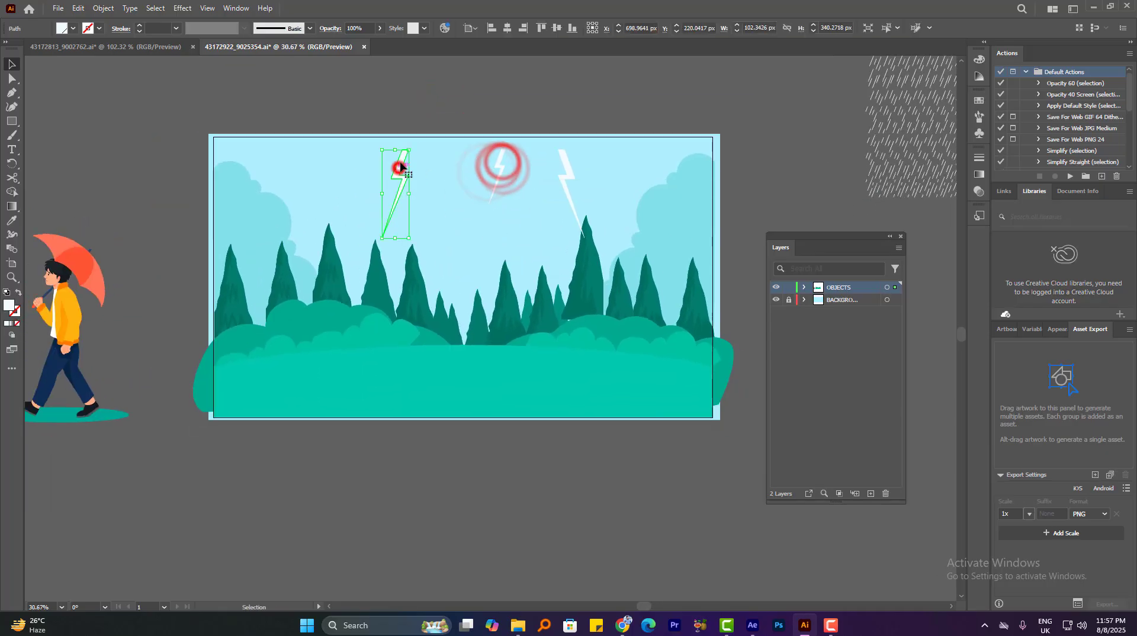
{"action": "left_click_drag", "start_coordinate": [408, 150], "coordinate": [399, 185]}
{"action": "left_click_drag", "start_coordinate": [395, 189], "coordinate": [348, 179]}
{"action": "left_click_drag", "start_coordinate": [499, 168], "coordinate": [484, 179]}
Shrink the right lightning bolt and move it next to the right cloud
{"action": "left_click", "coordinate": [571, 166]}
{"action": "left_click_drag", "start_coordinate": [572, 151], "coordinate": [572, 176]}
{"action": "left_click_drag", "start_coordinate": [571, 185], "coordinate": [539, 178]}
{"action": "left_click_drag", "start_coordinate": [539, 178], "coordinate": [603, 165]}
{"action": "left_click", "coordinate": [599, 223]}
{"action": "left_click", "coordinate": [577, 107]}
{"action": "left_click", "coordinate": [669, 219]}
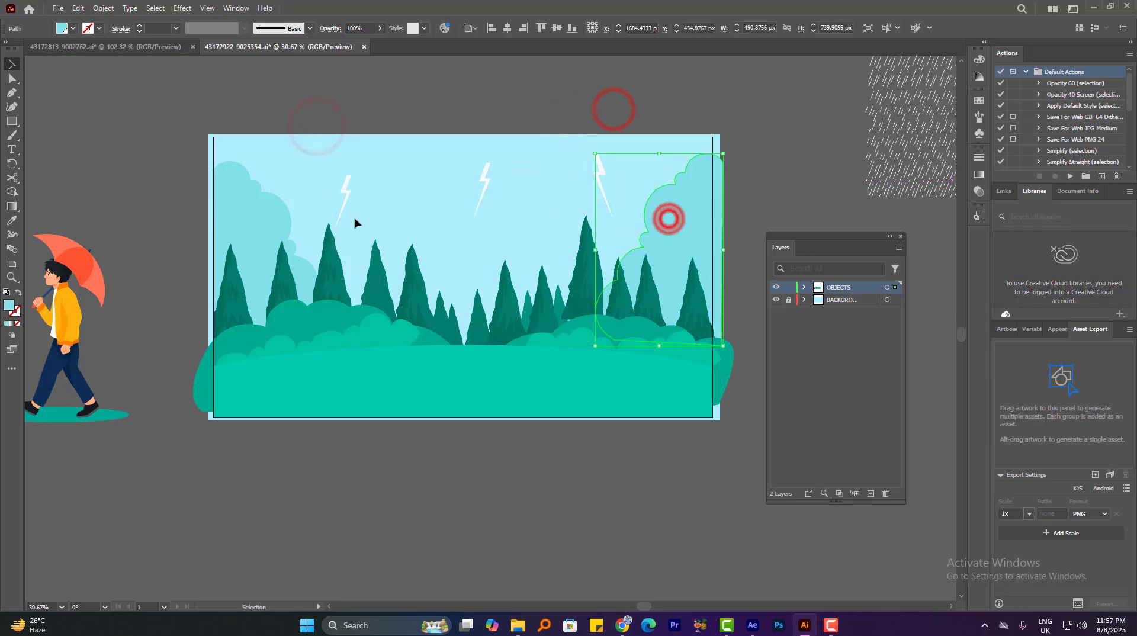
{"action": "left_click", "coordinate": [236, 207]}
{"action": "left_click", "coordinate": [374, 106]}
Move the umbrella character from beside the artboard to the empty area above it
{"action": "scroll", "coordinate": [190, 209], "scroll_direction": "down", "scroll_amount": 2}
{"action": "left_click", "coordinate": [201, 287]}
{"action": "scroll", "coordinate": [289, 370], "scroll_direction": "down", "scroll_amount": 2}
{"action": "left_click_drag", "start_coordinate": [267, 300], "coordinate": [605, 99]}
{"action": "left_click", "coordinate": [469, 136]}
Extend the artboard's left edge outward by about half of its width
{"action": "left_click", "coordinate": [12, 264]}
{"action": "left_click", "coordinate": [345, 285]}
{"action": "key", "text": "ctrl+z"}
{"action": "key", "text": "ctrl+shift+z"}
{"action": "left_click", "coordinate": [391, 269]}
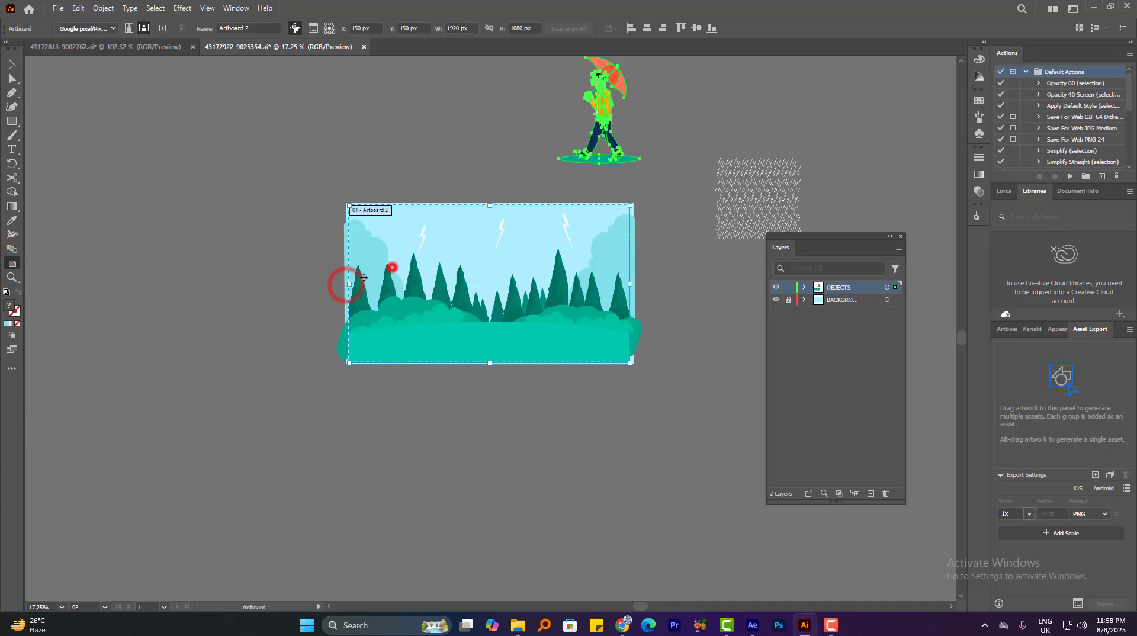
{"action": "left_click_drag", "start_coordinate": [348, 285], "coordinate": [202, 280]}
{"action": "left_click", "coordinate": [10, 61]}
Unlock the background layer and stretch the light blue sky rectangle past the artboard's new left edge
{"action": "scroll", "coordinate": [270, 158], "scroll_direction": "up", "scroll_amount": 1}
{"action": "left_click", "coordinate": [270, 158]}
{"action": "left_click", "coordinate": [365, 211]}
{"action": "left_click", "coordinate": [788, 300]}
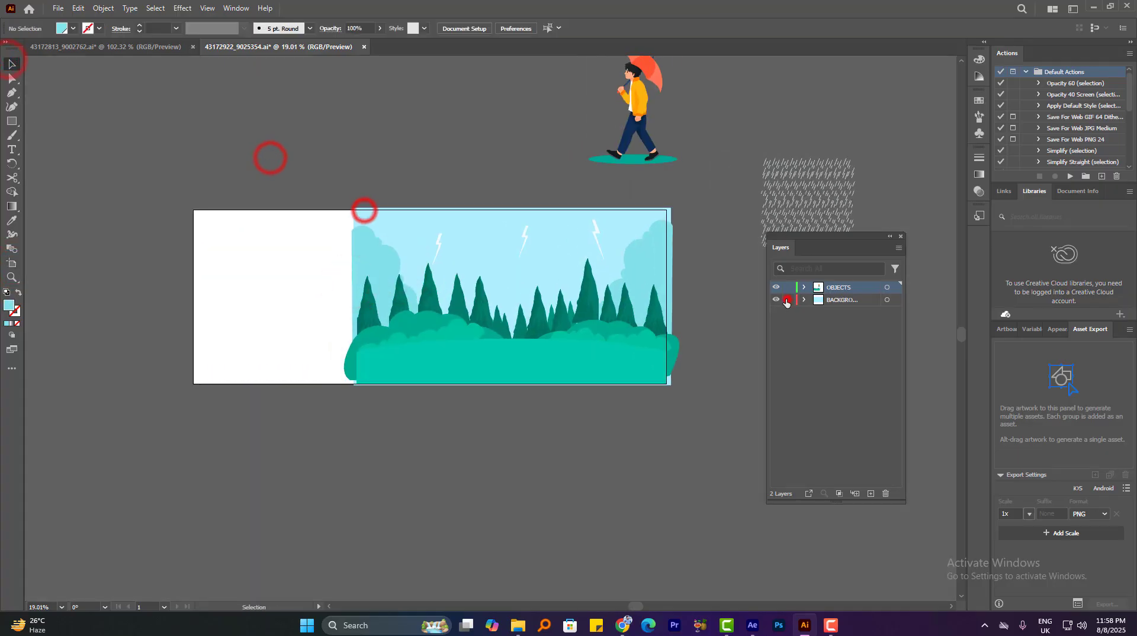
{"action": "left_click", "coordinate": [385, 221]}
{"action": "left_click_drag", "start_coordinate": [353, 299], "coordinate": [185, 296]}
{"action": "left_click", "coordinate": [314, 142]}
Move the left light blue cloud to the left edge of the widened artboard
{"action": "scroll", "coordinate": [399, 207], "scroll_direction": "up", "scroll_amount": 1}
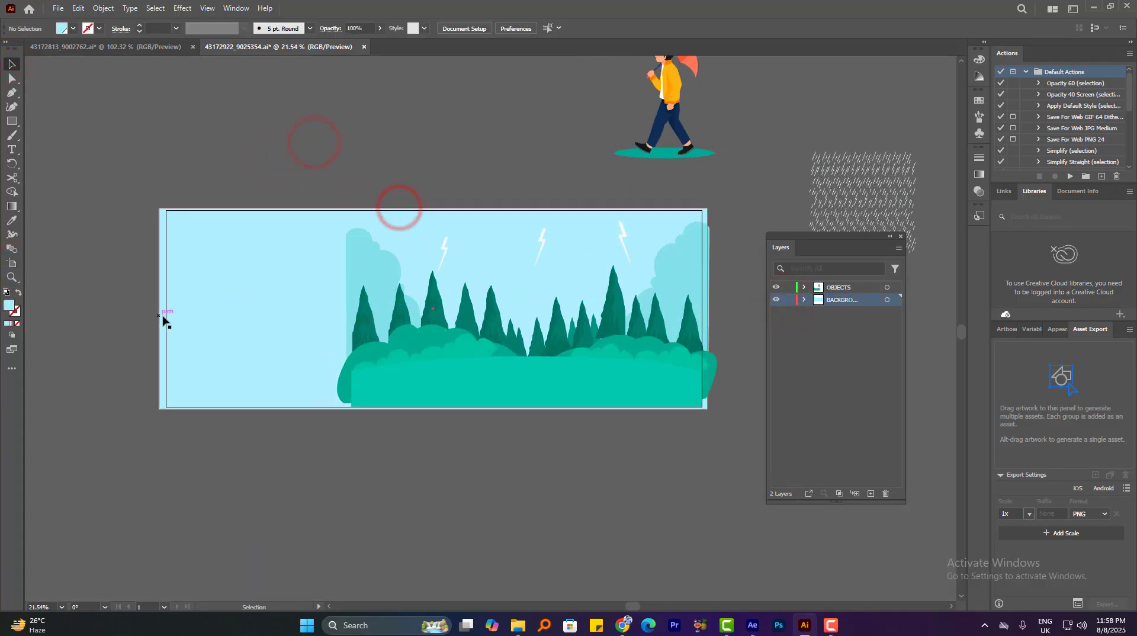
{"action": "left_click_drag", "start_coordinate": [140, 197], "coordinate": [672, 421]}
{"action": "left_click", "coordinate": [367, 259]}
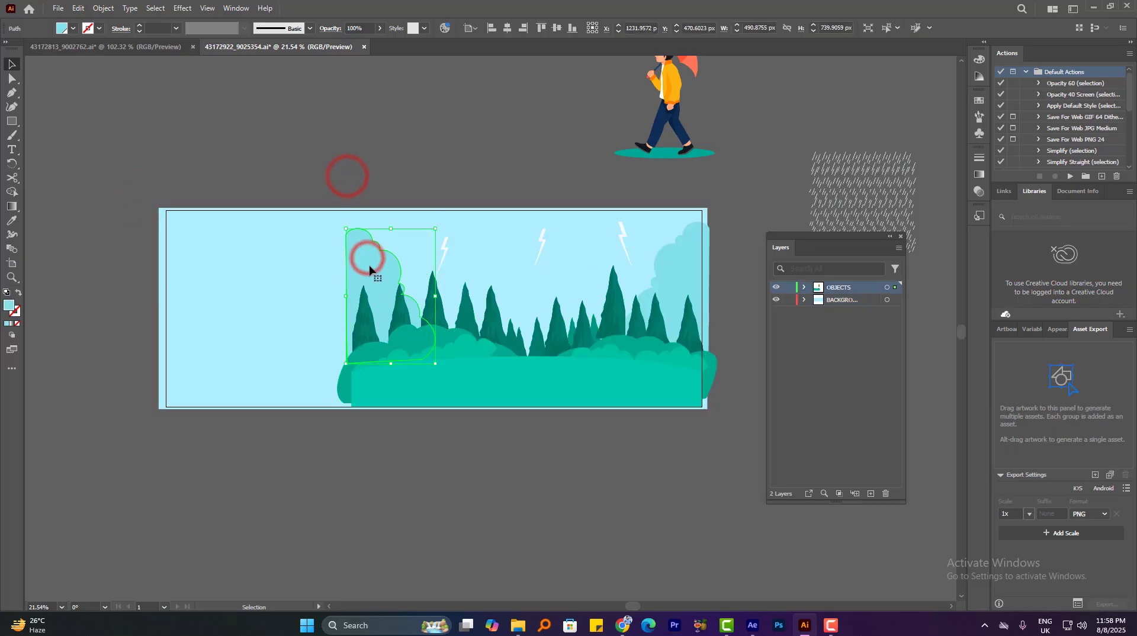
{"action": "left_click_drag", "start_coordinate": [371, 268], "coordinate": [190, 274]}
{"action": "key", "text": "space"}
{"action": "left_click_drag", "start_coordinate": [644, 99], "coordinate": [628, 123]}
{"action": "left_click_drag", "start_coordinate": [635, 165], "coordinate": [663, 152]}
{"action": "left_click_drag", "start_coordinate": [546, 289], "coordinate": [607, 236]}
Stretch the green ground shape leftwards to the widened artboard's left edge
{"action": "left_click", "coordinate": [404, 343]}
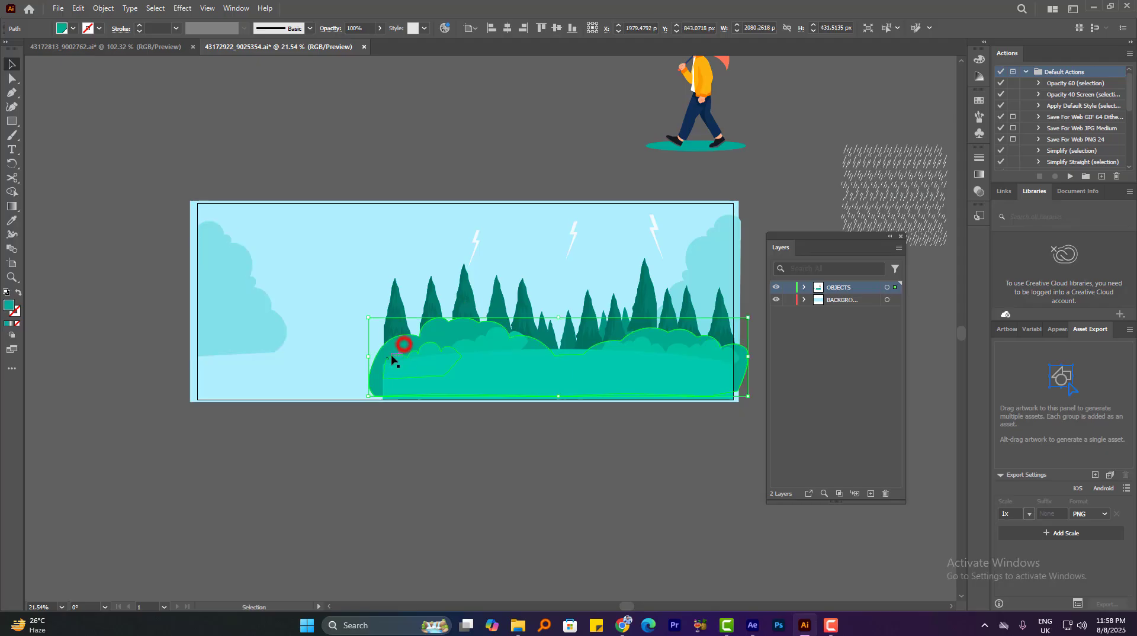
{"action": "left_click", "coordinate": [405, 368]}
{"action": "left_click_drag", "start_coordinate": [384, 375], "coordinate": [195, 375]}
Extend the row of front bushes with copies along the ground in the artboard's added left part
{"action": "left_click", "coordinate": [414, 340]}
{"action": "left_click", "coordinate": [480, 345]}
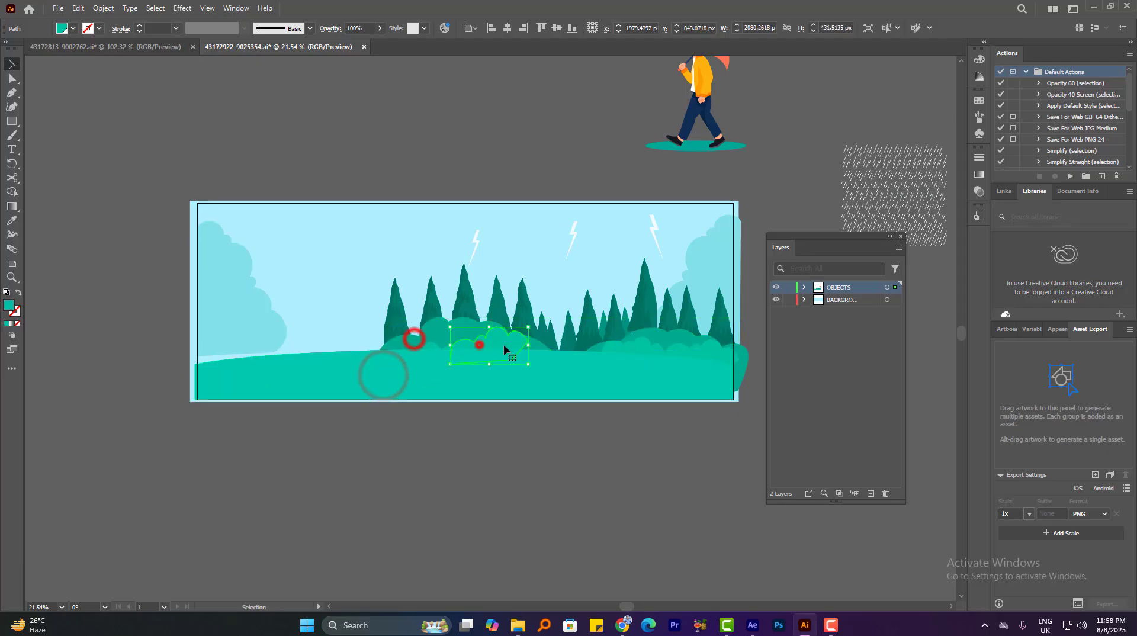
{"action": "left_click_drag", "start_coordinate": [492, 350], "coordinate": [319, 356]}
{"action": "left_click_drag", "start_coordinate": [430, 347], "coordinate": [374, 343]}
Fill the artboard's added left part with five tree copies standing behind the front bushes
{"action": "left_click_drag", "start_coordinate": [396, 305], "coordinate": [209, 314]}
{"action": "left_click_drag", "start_coordinate": [433, 307], "coordinate": [239, 327]}
{"action": "left_click_drag", "start_coordinate": [400, 319], "coordinate": [261, 333]}
{"action": "left_click_drag", "start_coordinate": [436, 316], "coordinate": [282, 340]}
{"action": "left_click_drag", "start_coordinate": [437, 308], "coordinate": [306, 338]}
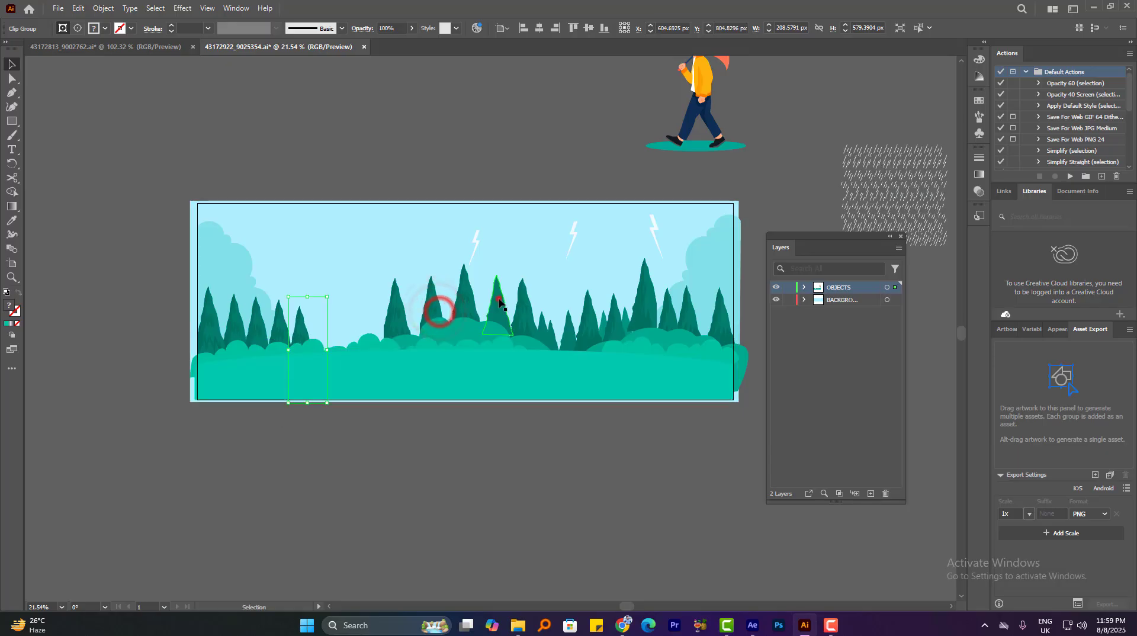
Continue the tree row towards the central bush by placing more trees beside the new left ones
{"action": "left_click", "coordinate": [500, 305]}
{"action": "left_click_drag", "start_coordinate": [497, 309], "coordinate": [319, 344]}
{"action": "left_click_drag", "start_coordinate": [397, 307], "coordinate": [338, 309]}
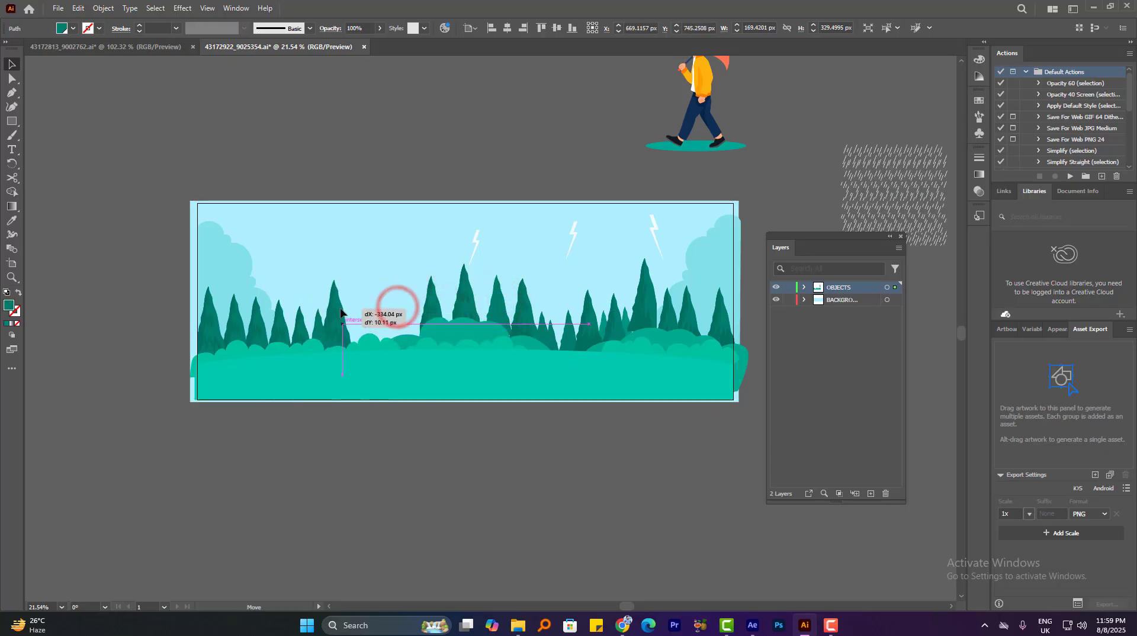
{"action": "left_click", "coordinate": [426, 302]}
{"action": "left_click_drag", "start_coordinate": [438, 305], "coordinate": [367, 324]}
Fill the remaining gap in the tree row just left of the large central bush with tree copies
{"action": "scroll", "coordinate": [380, 330], "scroll_direction": "down", "scroll_amount": 1}
{"action": "left_click", "coordinate": [510, 292]}
{"action": "left_click", "coordinate": [488, 292]}
{"action": "left_click", "coordinate": [549, 295]}
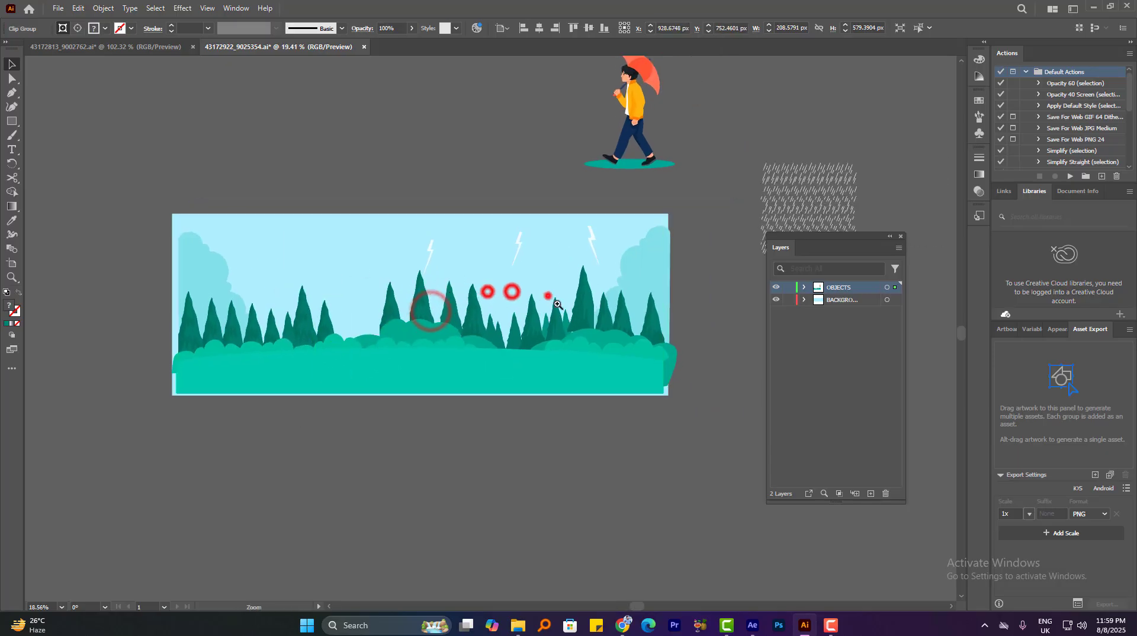
{"action": "left_click", "coordinate": [520, 329]}
{"action": "left_click", "coordinate": [514, 335]}
{"action": "left_click_drag", "start_coordinate": [515, 342], "coordinate": [364, 340]}
{"action": "key", "text": "ctrl+z"}
{"action": "left_click_drag", "start_coordinate": [395, 310], "coordinate": [371, 319]}
{"action": "left_click", "coordinate": [518, 311]}
{"action": "left_click", "coordinate": [475, 301]}
Delete the three white lightning bolts from the sky
{"action": "left_click", "coordinate": [430, 172]}
{"action": "left_click_drag", "start_coordinate": [447, 169], "coordinate": [497, 208]}
{"action": "left_click", "coordinate": [432, 246]}
{"action": "left_click", "coordinate": [510, 236], "text": "shift"}
{"action": "left_click", "coordinate": [576, 232], "text": "shift"}
{"action": "key", "text": "Delete"}
{"action": "left_click", "coordinate": [490, 170]}
Nudge the left light blue cloud slightly upwards
{"action": "left_click", "coordinate": [175, 252]}
{"action": "left_click_drag", "start_coordinate": [201, 228], "coordinate": [201, 219]}
{"action": "left_click", "coordinate": [291, 150]}
Enlarge the green ground shape so it extends slightly past the artboard's side and lower edges
{"action": "scroll", "coordinate": [441, 160], "scroll_direction": "up", "scroll_amount": 1}
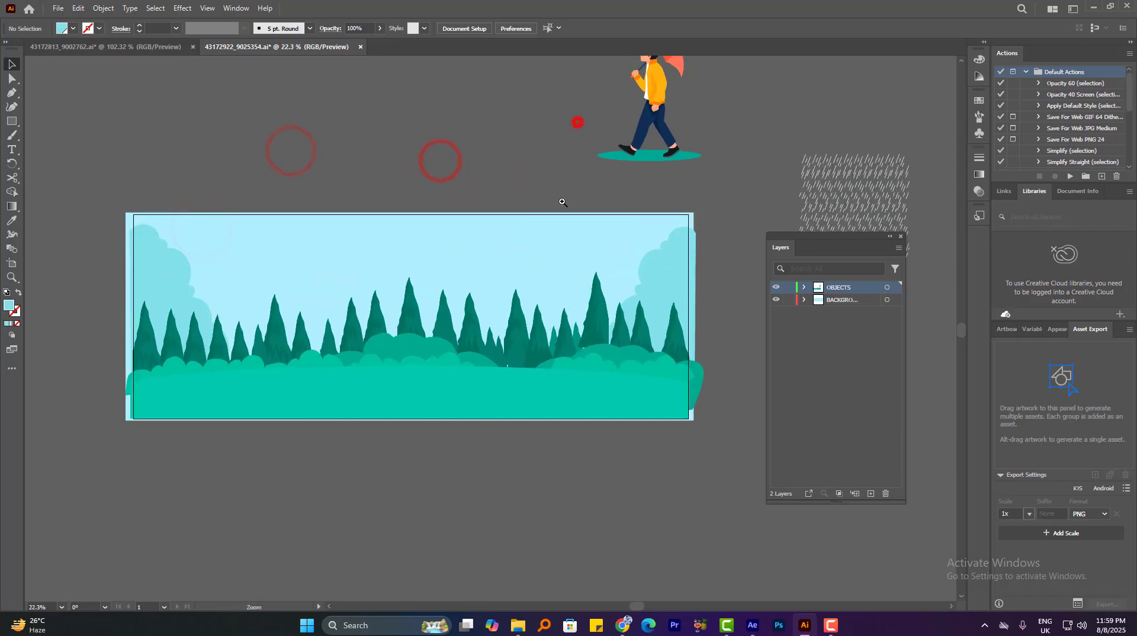
{"action": "scroll", "coordinate": [563, 203], "scroll_direction": "down", "scroll_amount": 1}
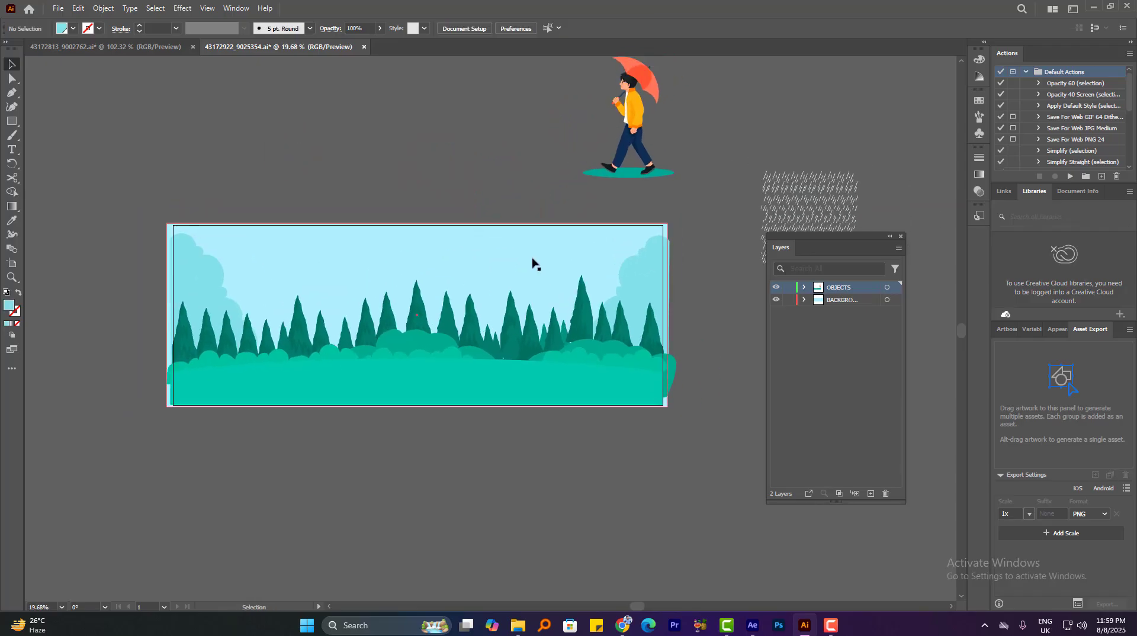
{"action": "scroll", "coordinate": [532, 264], "scroll_direction": "up", "scroll_amount": 1}
{"action": "left_click_drag", "start_coordinate": [528, 302], "coordinate": [560, 260]}
{"action": "scroll", "coordinate": [540, 259], "scroll_direction": "up", "scroll_amount": 1}
{"action": "left_click_drag", "start_coordinate": [833, 236], "coordinate": [869, 254]}
{"action": "scroll", "coordinate": [634, 340], "scroll_direction": "up", "scroll_amount": 1}
{"action": "left_click_drag", "start_coordinate": [649, 342], "coordinate": [693, 328]}
{"action": "left_click_drag", "start_coordinate": [674, 344], "coordinate": [645, 332]}
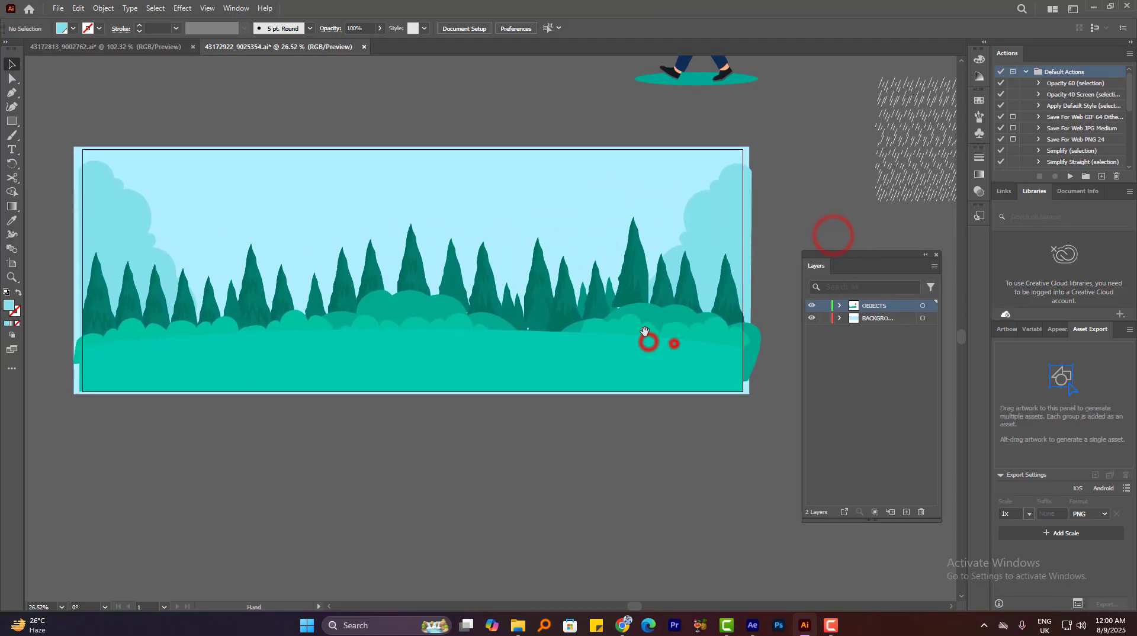
{"action": "left_click", "coordinate": [447, 368]}
{"action": "left_click_drag", "start_coordinate": [740, 394], "coordinate": [750, 396]}
{"action": "left_click", "coordinate": [497, 116]}
Nudge the piece at the gap between the central and right bushes slightly to the right
{"action": "mouse_move", "coordinate": [507, 160]}
{"action": "left_mouse_down"}
{"action": "mouse_move", "coordinate": [504, 188]}
{"action": "mouse_move", "coordinate": [509, 153]}
{"action": "left_mouse_up"}
{"action": "left_click", "coordinate": [602, 284]}
{"action": "left_click", "coordinate": [521, 299]}
{"action": "left_click_drag", "start_coordinate": [533, 326], "coordinate": [536, 326]}
{"action": "left_click", "coordinate": [509, 93]}
Extend the front bushes across the bare stretch between the central and right bush groups
{"action": "scroll", "coordinate": [438, 114], "scroll_direction": "up", "scroll_amount": 1}
{"action": "scroll", "coordinate": [501, 179], "scroll_direction": "down", "scroll_amount": 1}
{"action": "left_click", "coordinate": [342, 314]}
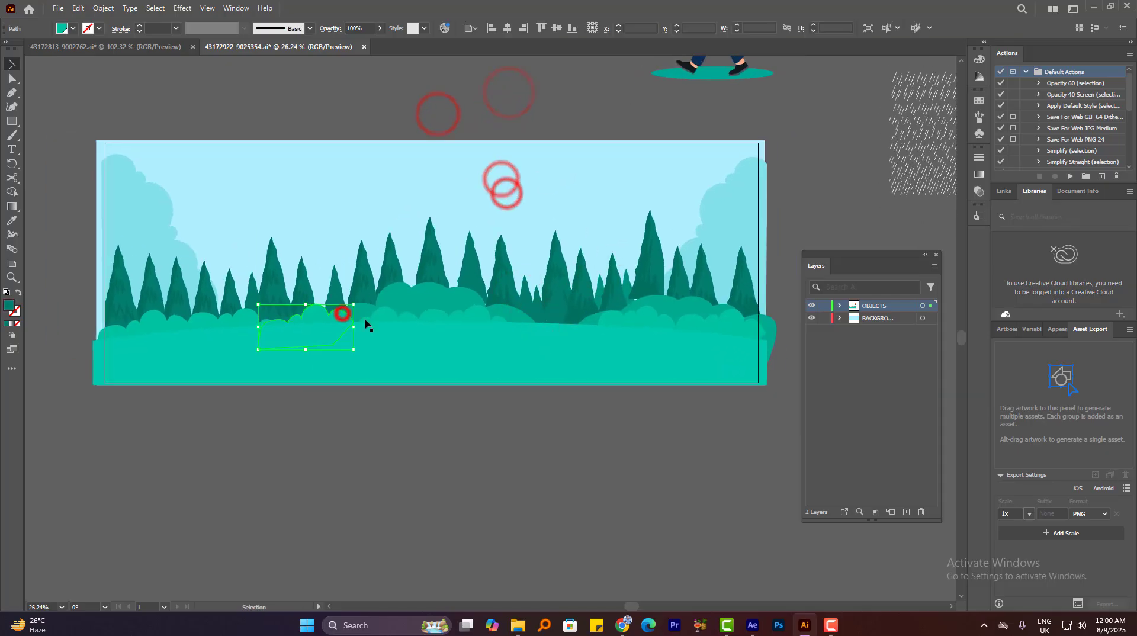
{"action": "left_click", "coordinate": [386, 321]}
{"action": "left_click", "coordinate": [474, 315], "text": "shift"}
{"action": "left_click", "coordinate": [670, 327]}
{"action": "left_click", "coordinate": [477, 314]}
{"action": "left_click", "coordinate": [554, 140]}
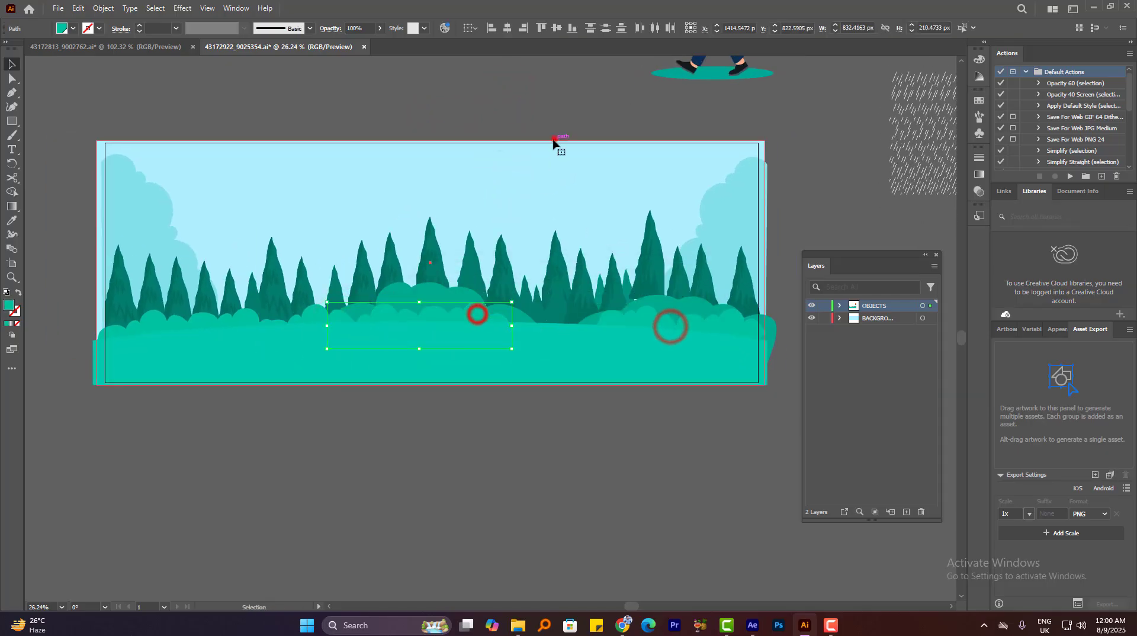
{"action": "left_click_drag", "start_coordinate": [600, 314], "coordinate": [614, 325]}
{"action": "left_click", "coordinate": [543, 110]}
{"action": "scroll", "coordinate": [542, 112], "scroll_direction": "down", "scroll_amount": 2}
{"action": "left_click_drag", "start_coordinate": [526, 126], "coordinate": [535, 158]}
{"action": "left_click", "coordinate": [386, 155]}
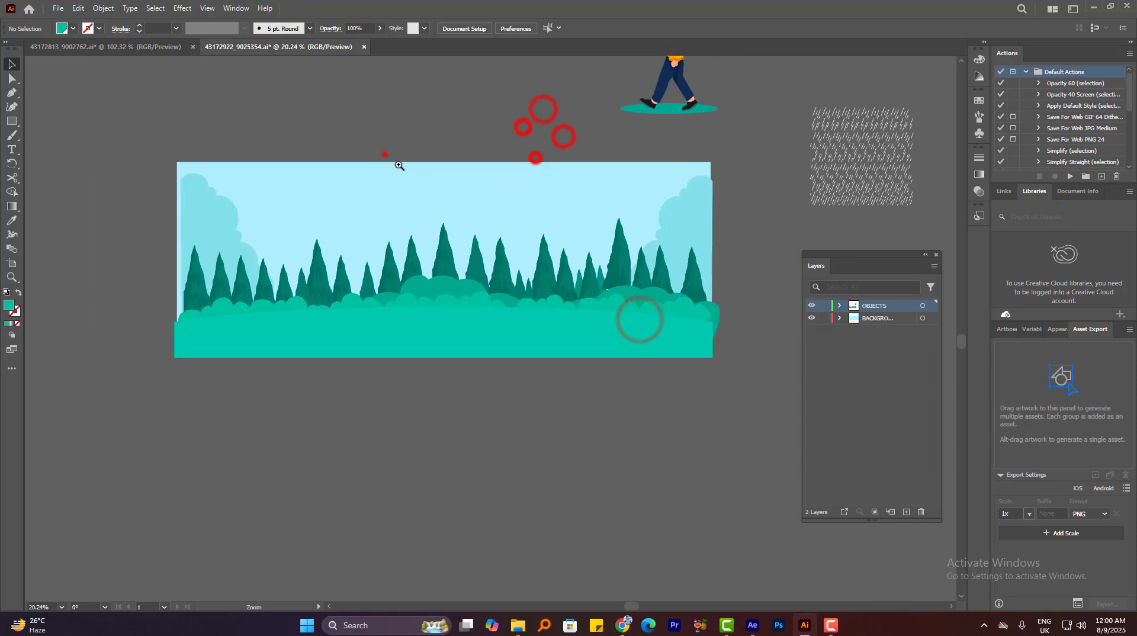
Try to place the white rain-line pattern over the landscape
{"action": "left_click", "coordinate": [528, 213]}
{"action": "left_click_drag", "start_coordinate": [510, 219], "coordinate": [471, 221]}
{"action": "left_click_drag", "start_coordinate": [865, 254], "coordinate": [822, 249]}
{"action": "scroll", "coordinate": [726, 190], "scroll_direction": "up", "scroll_amount": 1}
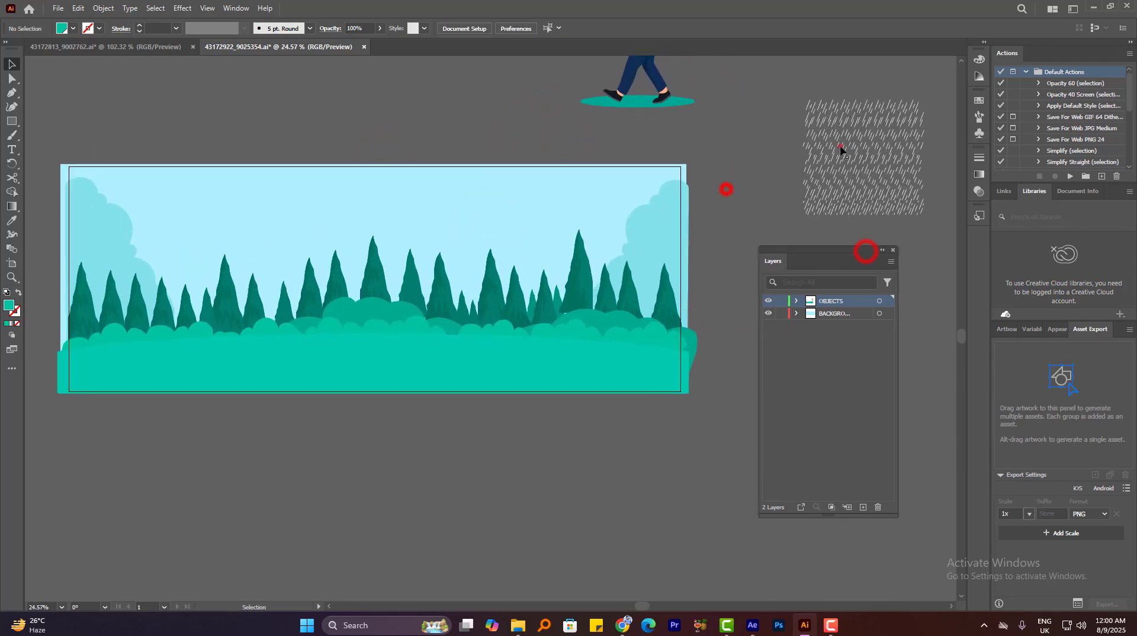
{"action": "left_click_drag", "start_coordinate": [840, 148], "coordinate": [441, 224]}
{"action": "left_click", "coordinate": [468, 87]}
{"action": "left_click", "coordinate": [724, 122]}
{"action": "left_click_drag", "start_coordinate": [506, 210], "coordinate": [563, 196]}
{"action": "scroll", "coordinate": [515, 200], "scroll_direction": "up", "scroll_amount": 1}
Hide and show the OBJECTS layer to check which artwork it holds
{"action": "left_click", "coordinate": [769, 301]}
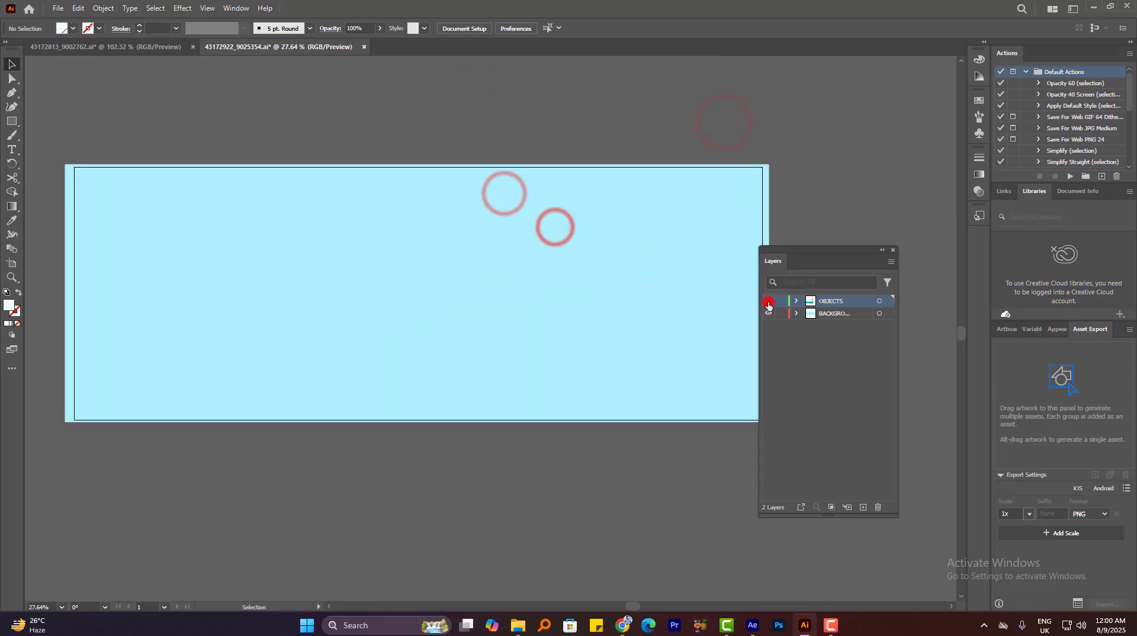
{"action": "left_click", "coordinate": [769, 301]}
{"action": "scroll", "coordinate": [572, 187], "scroll_direction": "down", "scroll_amount": 1}
Delete the white rain-line pattern beside the artboard
{"action": "left_click", "coordinate": [567, 183]}
{"action": "left_click", "coordinate": [773, 153]}
{"action": "left_click", "coordinate": [830, 150]}
{"action": "left_click", "coordinate": [807, 118]}
{"action": "key", "text": "Delete"}
Cut the man with the umbrella and his ground shadow and paste them onto a new layer
{"action": "left_click_drag", "start_coordinate": [780, 150], "coordinate": [680, 263]}
{"action": "left_click", "coordinate": [685, 150]}
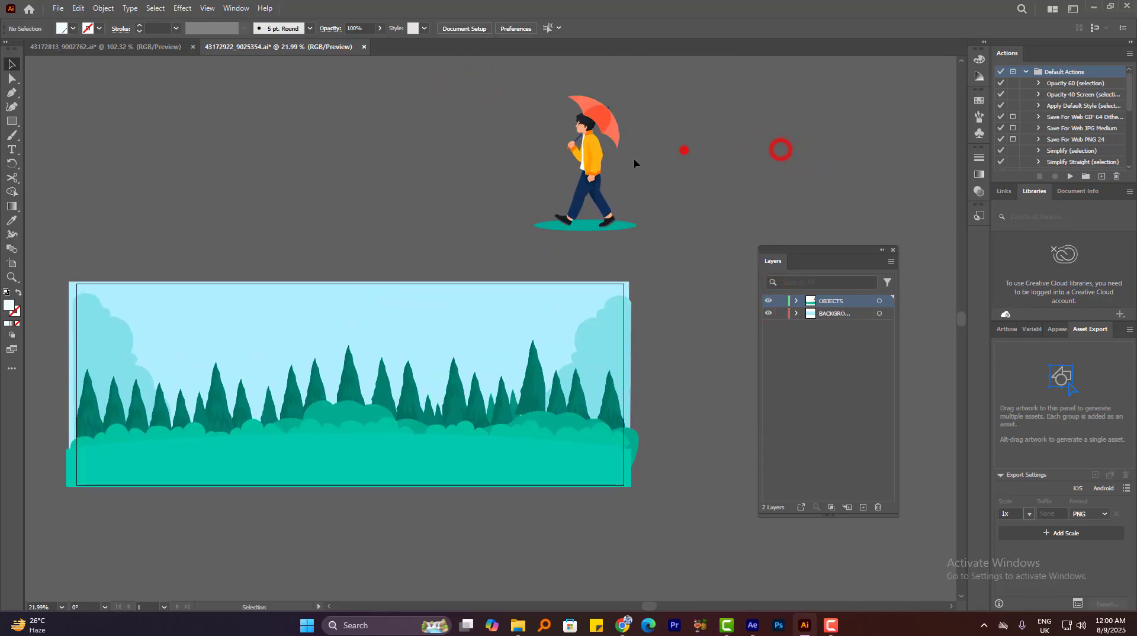
{"action": "left_click_drag", "start_coordinate": [510, 87], "coordinate": [687, 264]}
{"action": "key", "text": "ctrl+x"}
{"action": "left_click", "coordinate": [865, 508]}
{"action": "key", "text": "ctrl+v"}
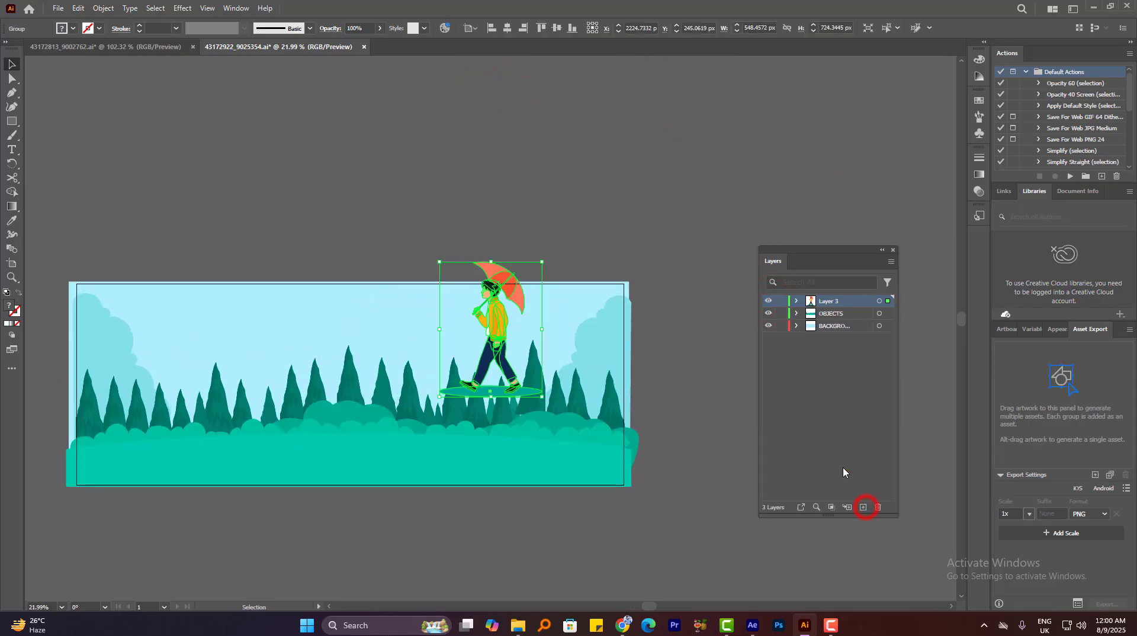
Check the new layer's visibility and move the man off the artboard, beyond its upper right corner
{"action": "left_click", "coordinate": [769, 301]}
{"action": "left_click", "coordinate": [769, 301]}
{"action": "left_click_drag", "start_coordinate": [525, 264], "coordinate": [807, 97]}
{"action": "left_click", "coordinate": [608, 173]}
{"action": "left_click", "coordinate": [699, 132]}
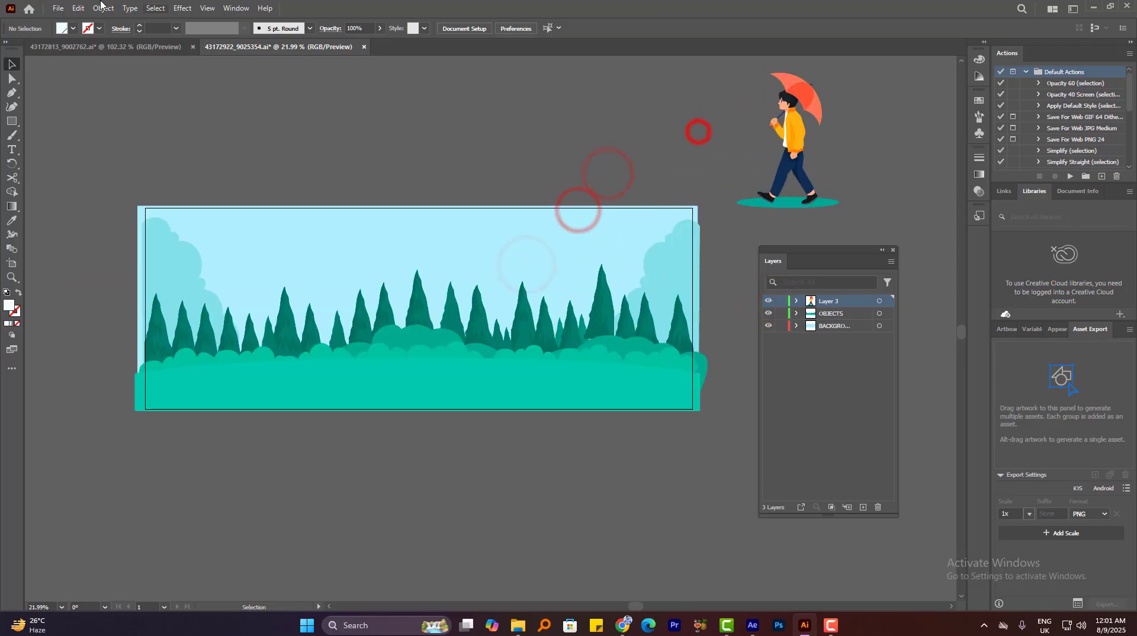
{"action": "left_click", "coordinate": [101, 7]}
{"action": "left_click", "coordinate": [637, 110]}
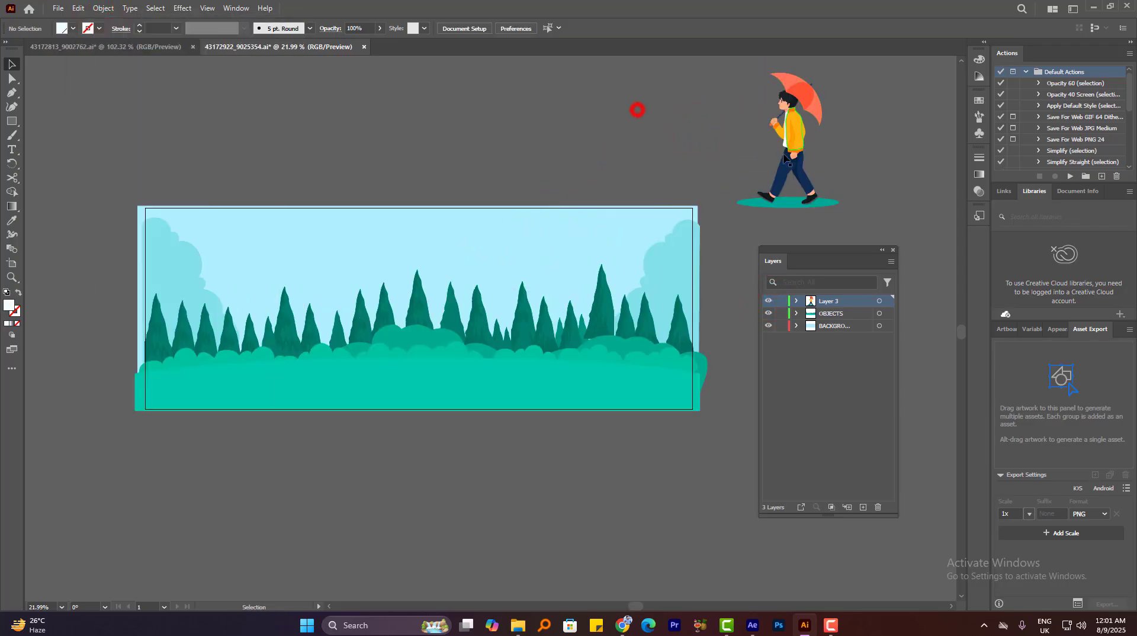
Rename the walking figure's layer to "man" and check the man and OBJECTS layers by toggling their visibility
{"action": "left_click", "coordinate": [769, 301]}
{"action": "left_click", "coordinate": [768, 313]}
{"action": "left_click", "coordinate": [768, 313]}
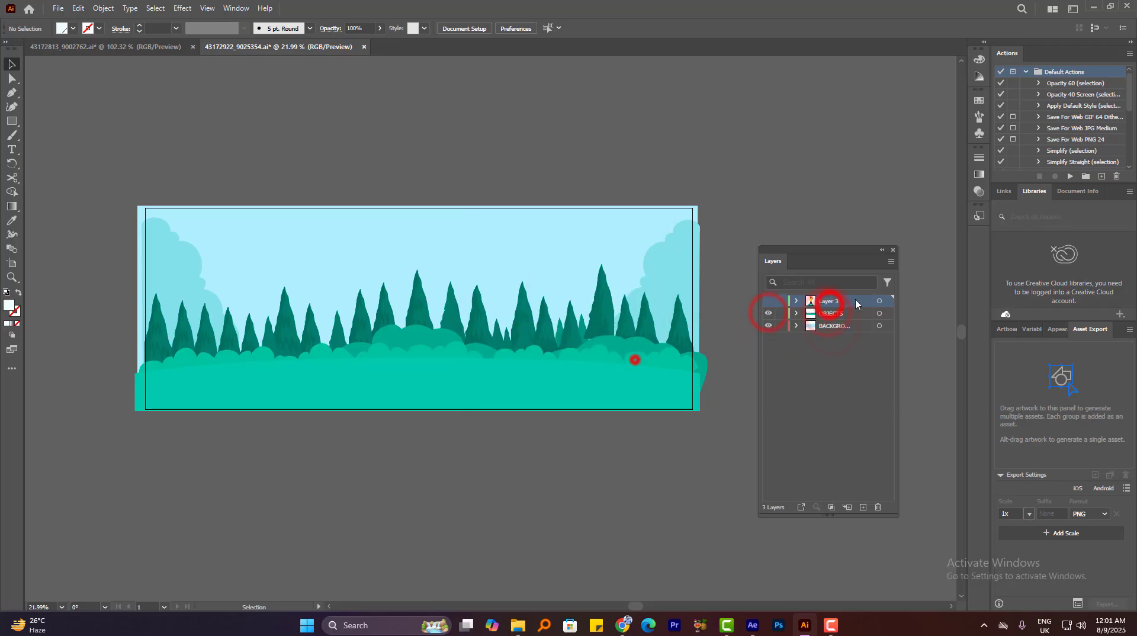
{"action": "left_click", "coordinate": [769, 302]}
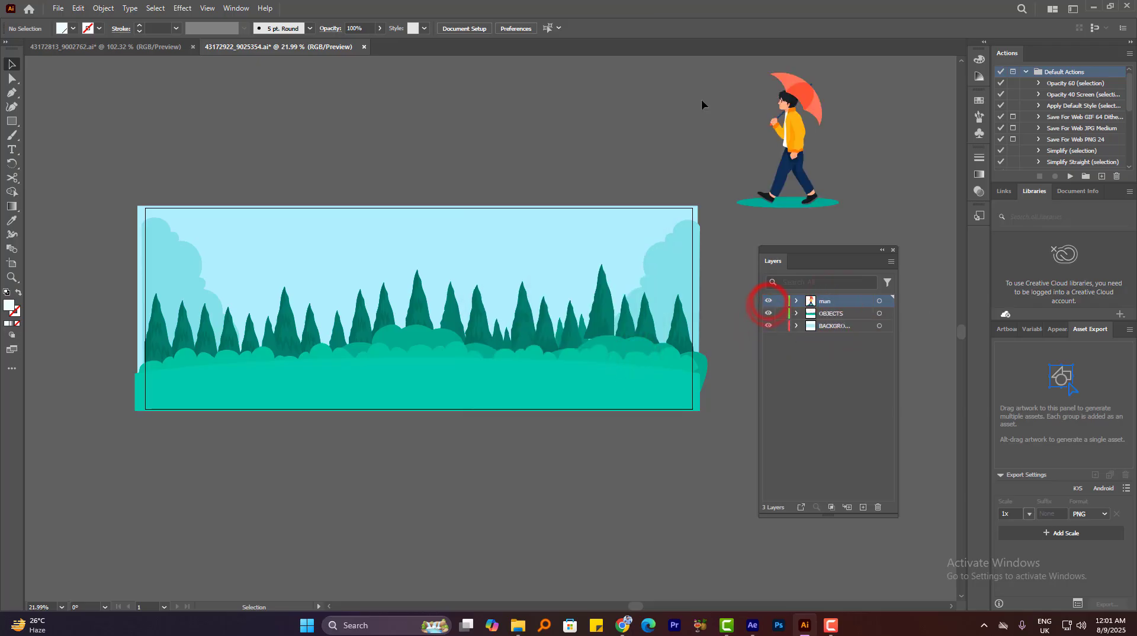
{"action": "double_click", "coordinate": [768, 314]}
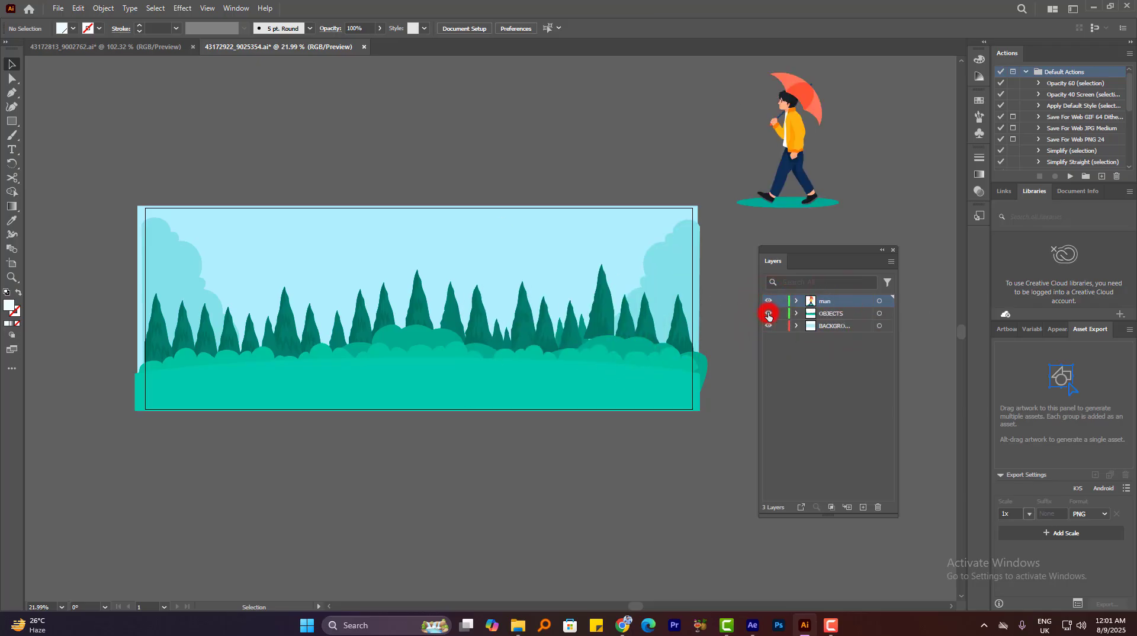
{"action": "left_click", "coordinate": [395, 134]}
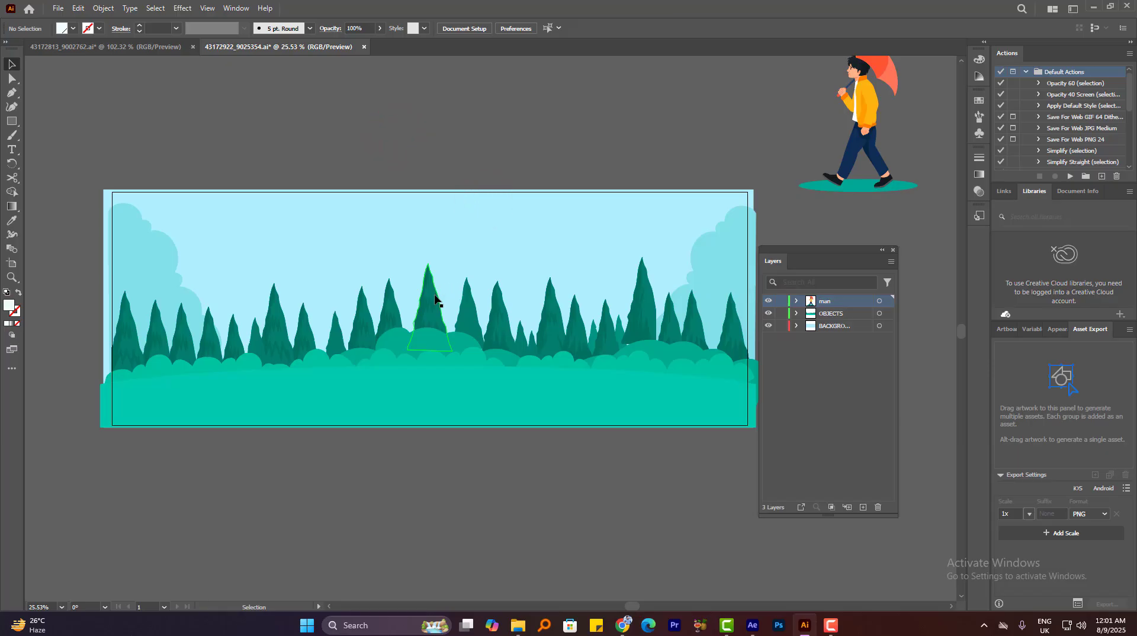
Inspect the trees and ground of the OBJECTS layer and compare them with the background layer's visibility toggled
{"action": "left_click", "coordinate": [432, 289]}
{"action": "left_click", "coordinate": [575, 376]}
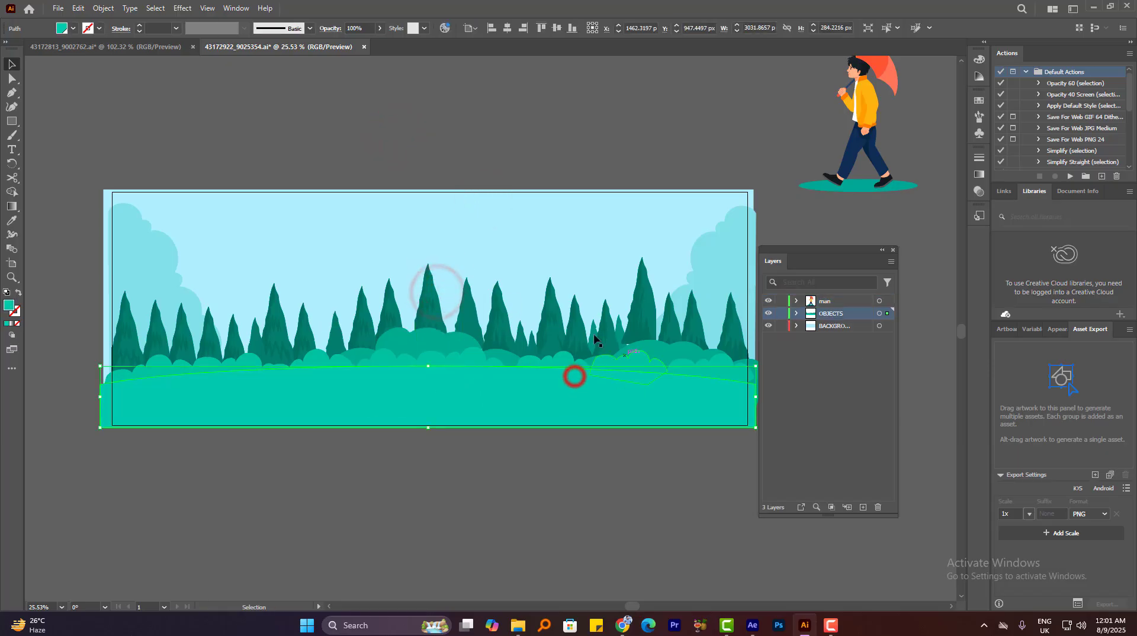
{"action": "left_click", "coordinate": [554, 305]}
{"action": "left_click", "coordinate": [421, 274]}
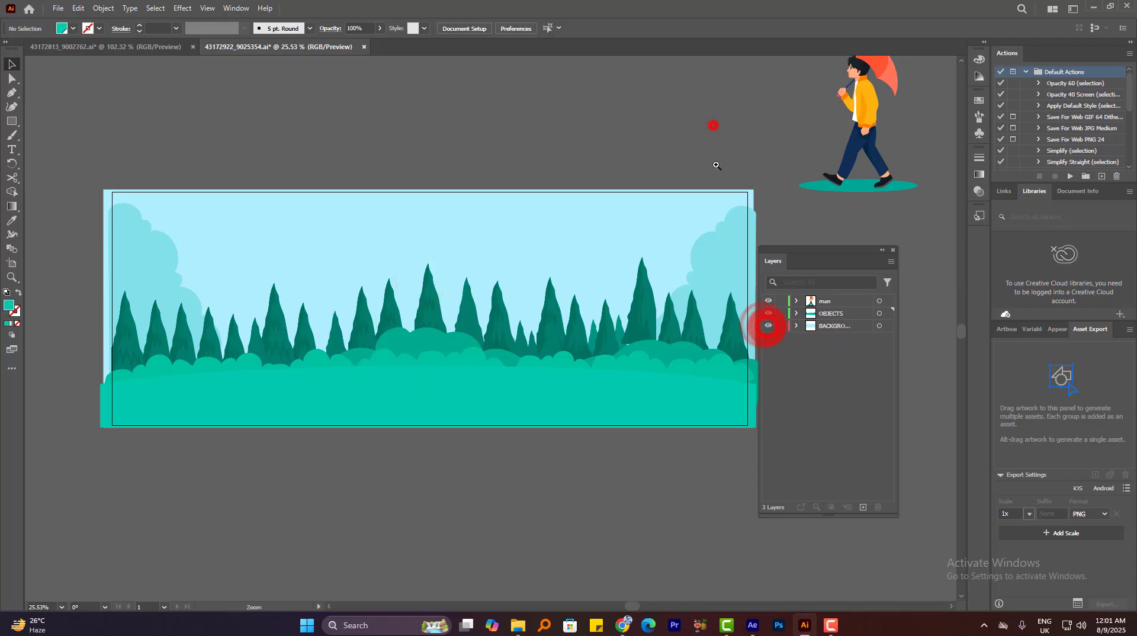
{"action": "left_click", "coordinate": [768, 327]}
{"action": "left_click", "coordinate": [768, 327]}
{"action": "left_click", "coordinate": [768, 327]}
{"action": "left_click", "coordinate": [768, 327]}
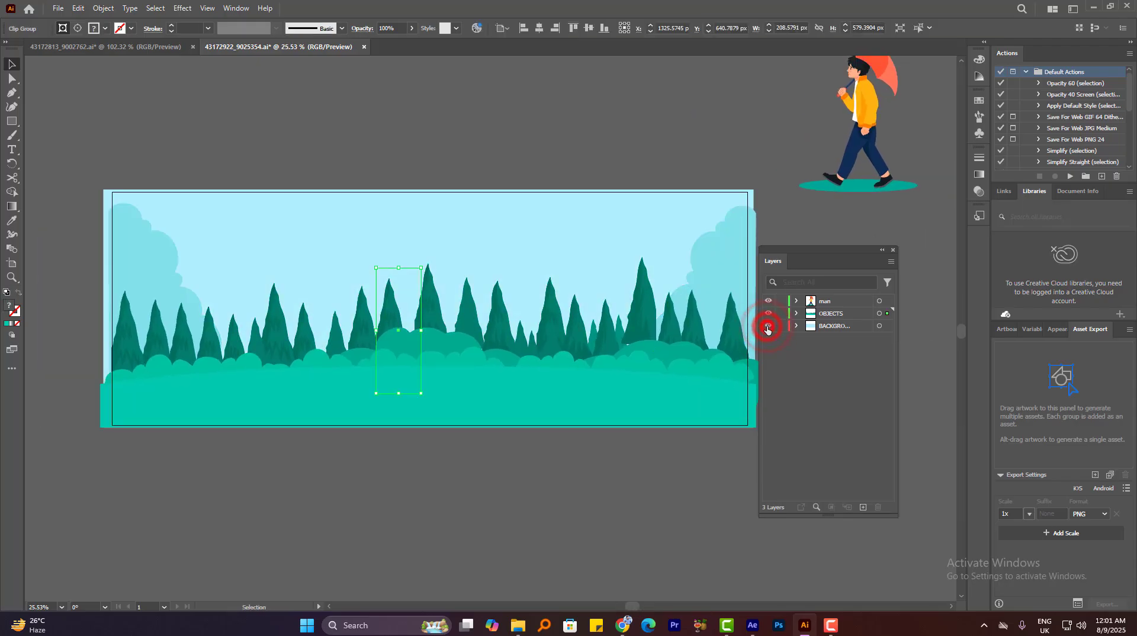
{"action": "left_click", "coordinate": [713, 124]}
{"action": "left_click_drag", "start_coordinate": [715, 166], "coordinate": [661, 171]}
{"action": "mouse_move", "coordinate": [678, 198]}
{"action": "left_mouse_down"}
{"action": "mouse_move", "coordinate": [666, 193]}
{"action": "mouse_move", "coordinate": [698, 214]}
{"action": "mouse_move", "coordinate": [677, 205]}
{"action": "left_mouse_up"}
{"action": "scroll", "coordinate": [751, 225], "scroll_direction": "up", "scroll_amount": 2}
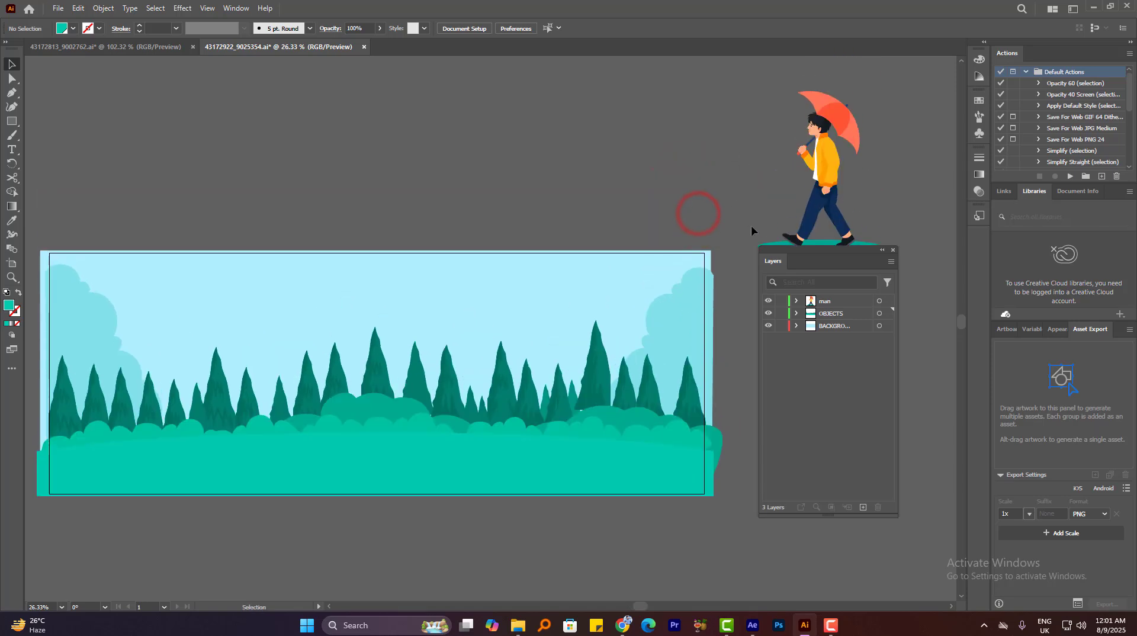
{"action": "scroll", "coordinate": [754, 234], "scroll_direction": "down", "scroll_amount": 1}
{"action": "left_click_drag", "start_coordinate": [821, 257], "coordinate": [875, 252]}
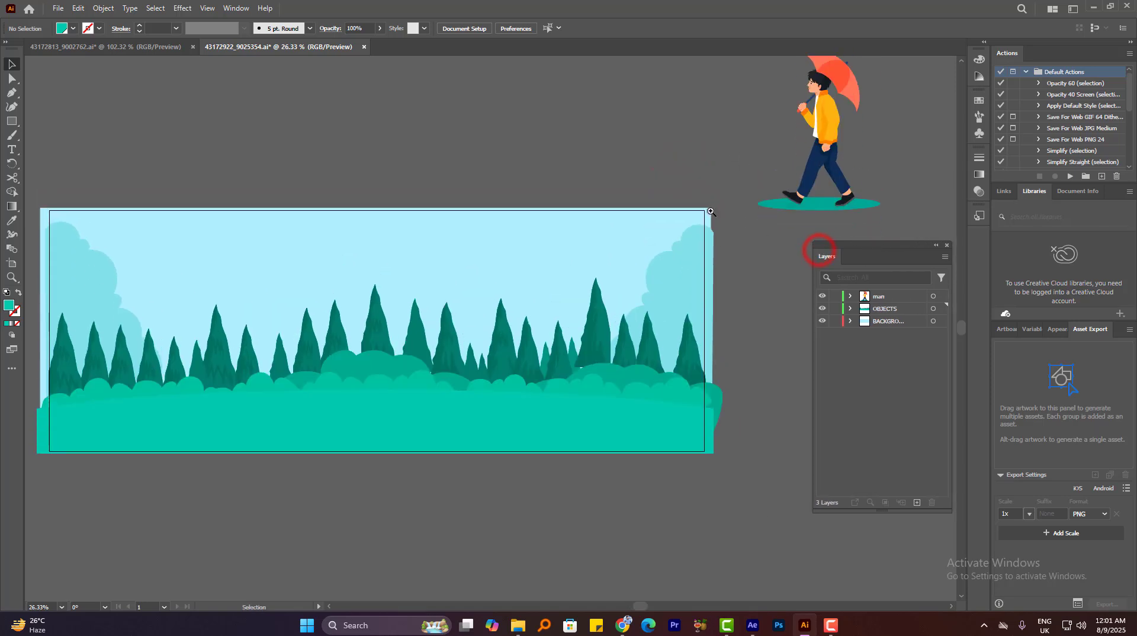
{"action": "left_click_drag", "start_coordinate": [684, 206], "coordinate": [711, 201]}
{"action": "left_click_drag", "start_coordinate": [622, 257], "coordinate": [558, 257]}
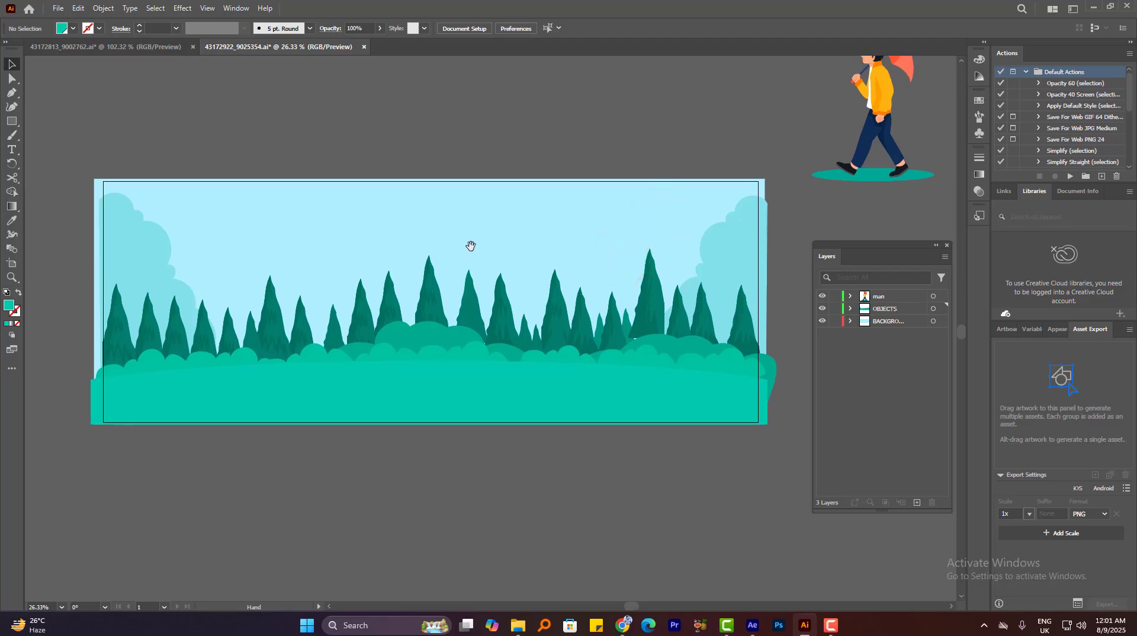
Repeatedly hide and show the background layer to examine the sky separately from the landscape objects
{"action": "left_click", "coordinate": [824, 321]}
{"action": "left_click", "coordinate": [824, 322]}
{"action": "left_click", "coordinate": [824, 322]}
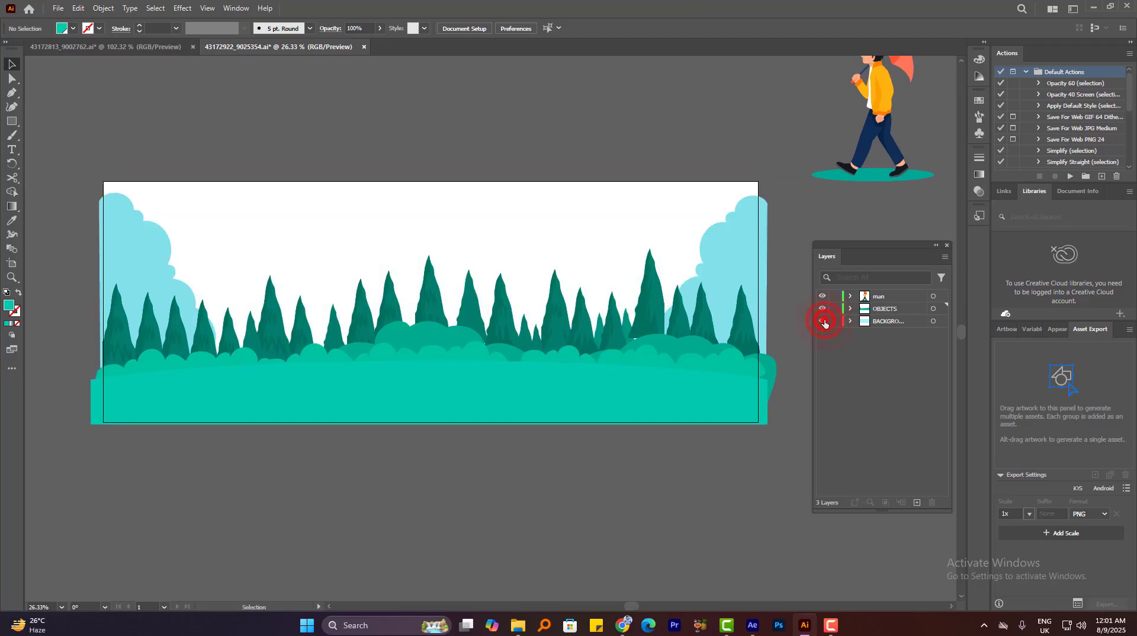
{"action": "left_click", "coordinate": [824, 321]}
{"action": "left_click", "coordinate": [824, 321]}
{"action": "left_click", "coordinate": [824, 322]}
{"action": "left_click", "coordinate": [824, 322]}
{"action": "left_click", "coordinate": [824, 321]}
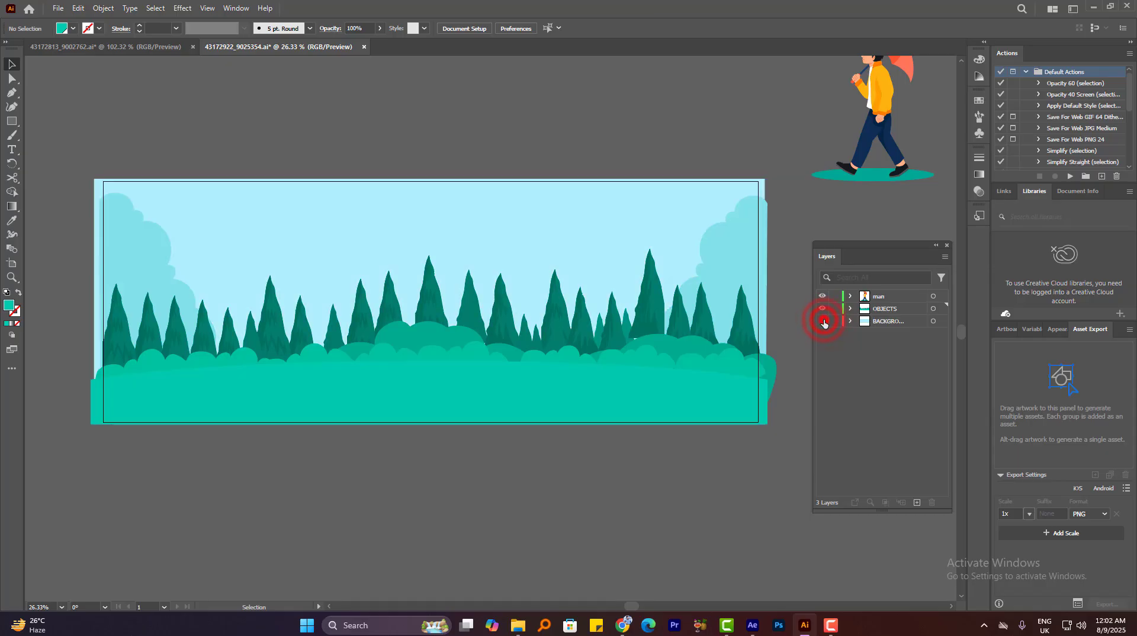
{"action": "left_click", "coordinate": [824, 321]}
{"action": "left_click", "coordinate": [825, 322]}
{"action": "left_click", "coordinate": [824, 321]}
{"action": "left_click", "coordinate": [824, 321]}
{"action": "left_click", "coordinate": [824, 321]}
{"action": "left_click", "coordinate": [824, 322]}
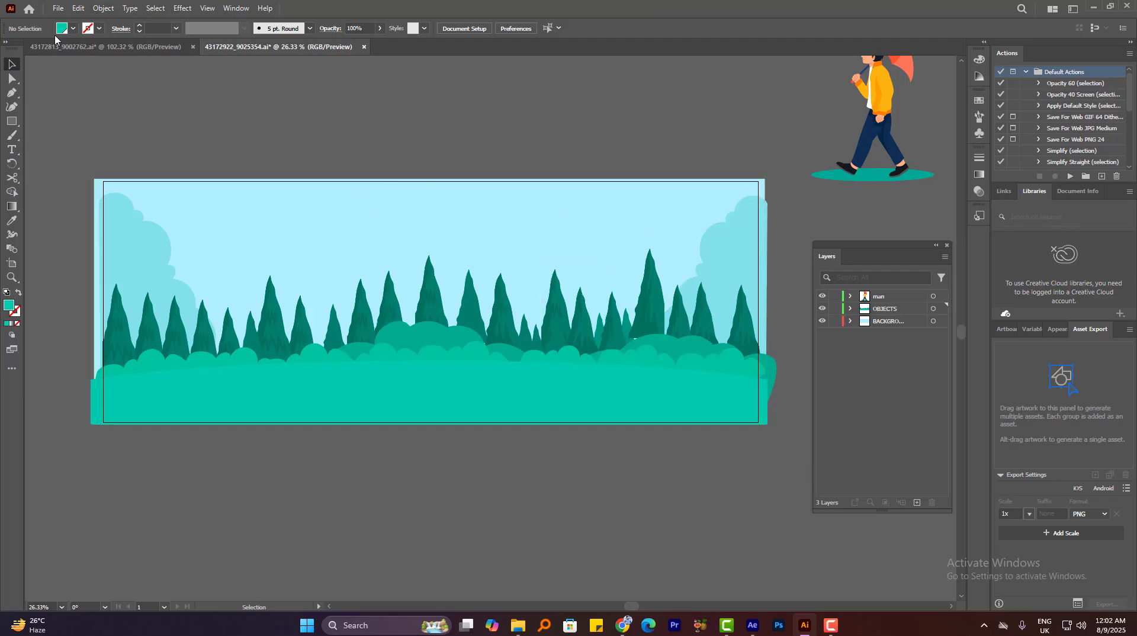
{"action": "left_click", "coordinate": [58, 8]}
{"action": "left_click", "coordinate": [84, 118]}
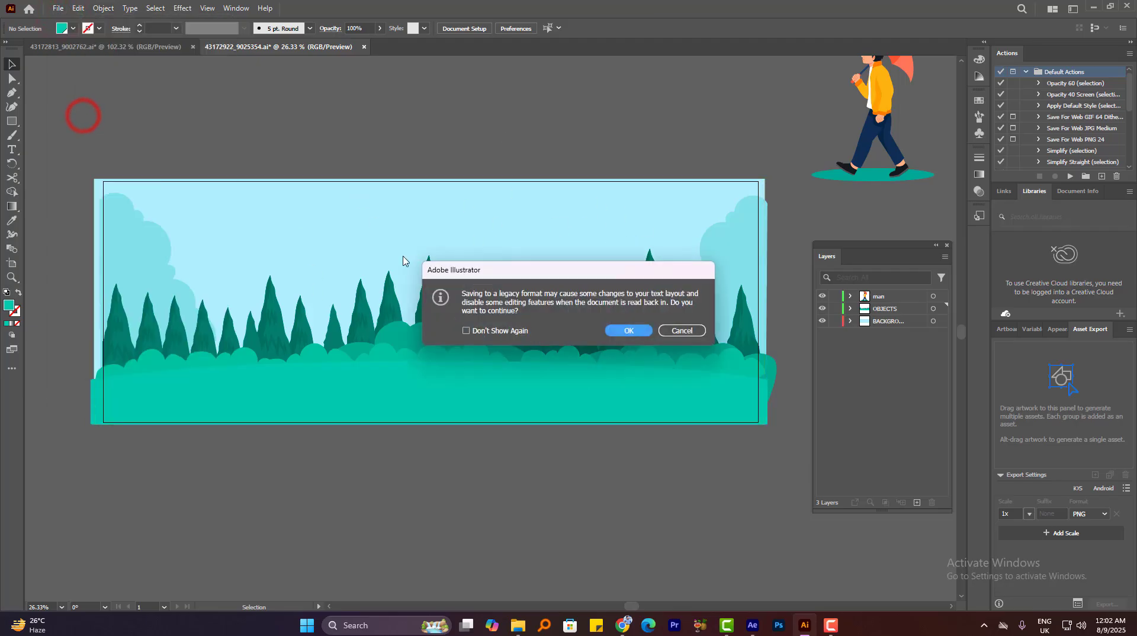
{"action": "left_click", "coordinate": [471, 331]}
{"action": "left_click", "coordinate": [671, 330]}
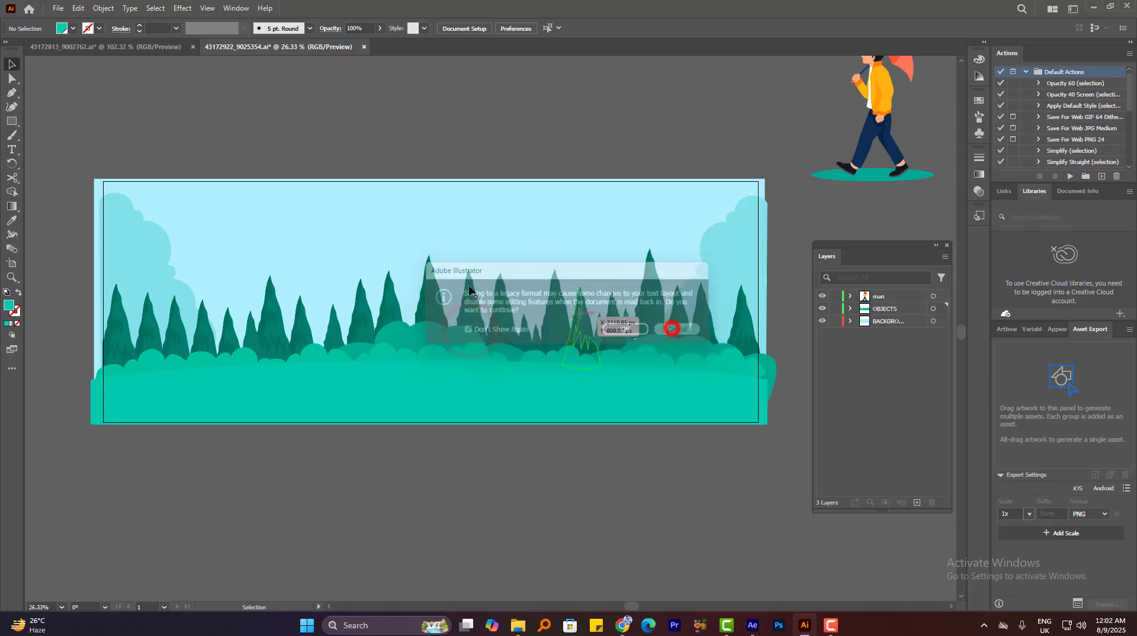
Start saving the document under a new location, creating and opening a "Cartoon Animation" folder on the Desktop
{"action": "left_click", "coordinate": [58, 8]}
{"action": "left_click", "coordinate": [83, 131]}
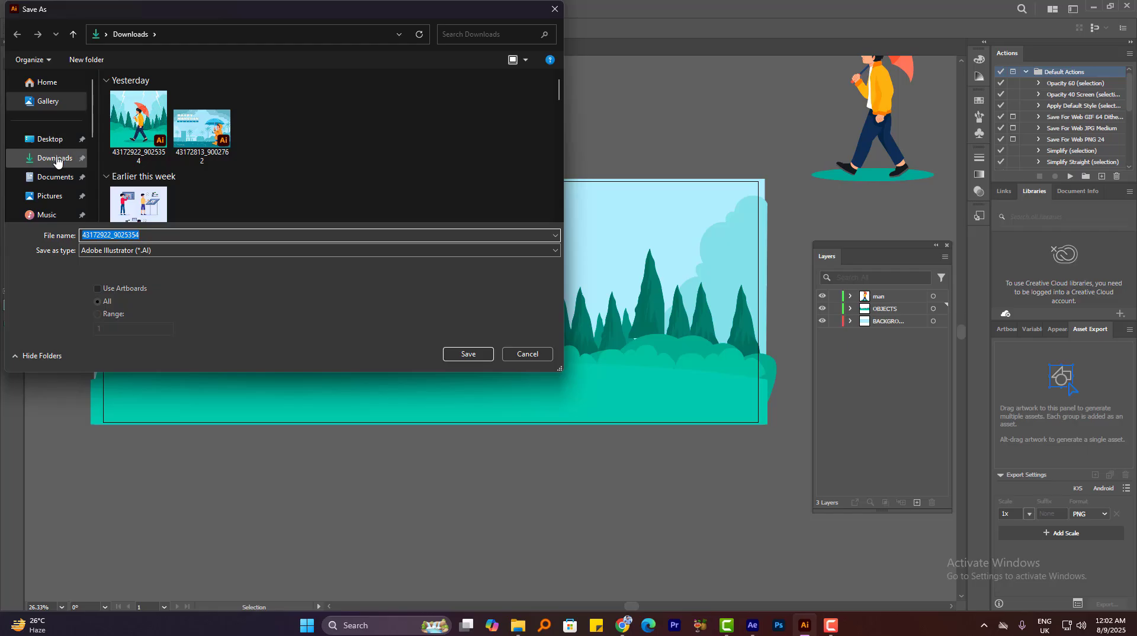
{"action": "left_click", "coordinate": [52, 140]}
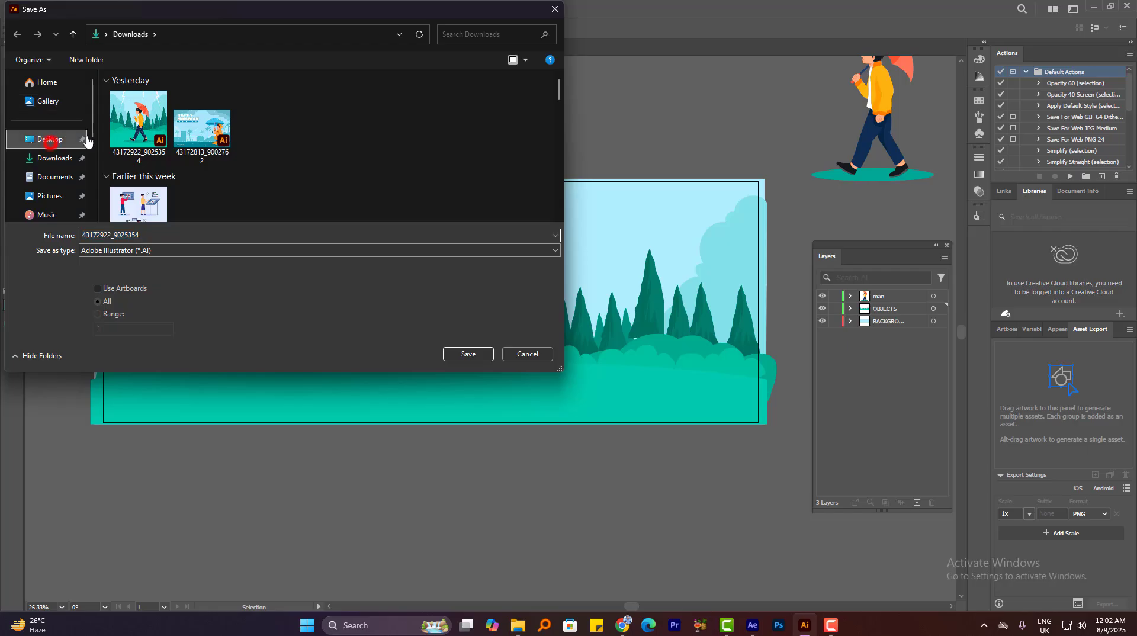
{"action": "left_click", "coordinate": [89, 60]}
{"action": "type", "text": "Cartoon A"}
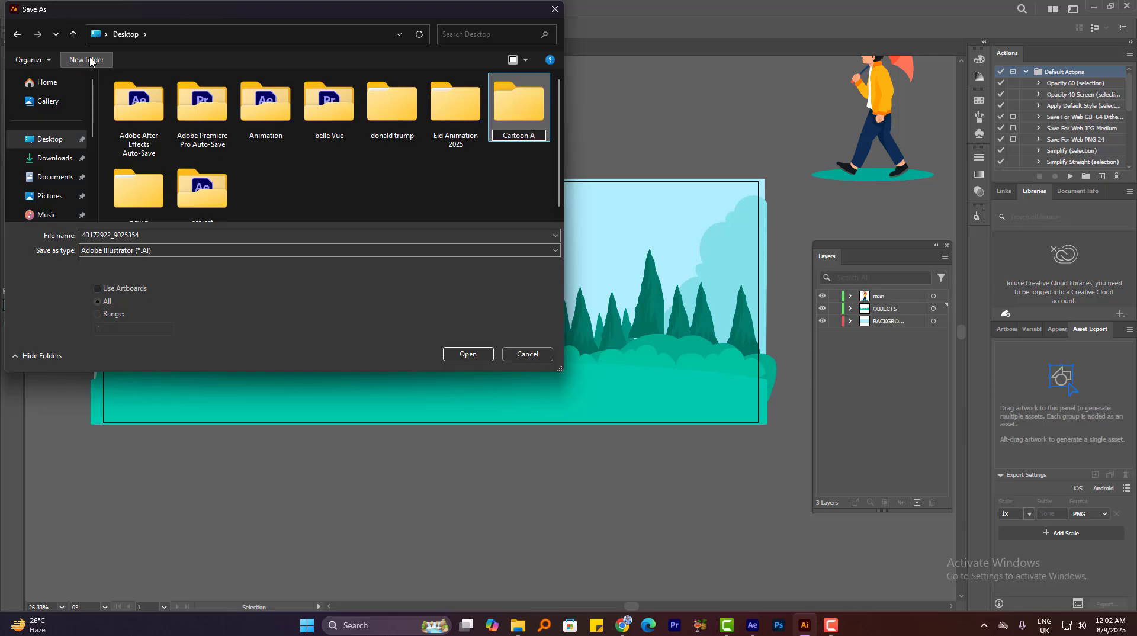
{"action": "type", "text": "nimation"}
{"action": "key", "text": "Return"}
{"action": "key", "text": "Return"}
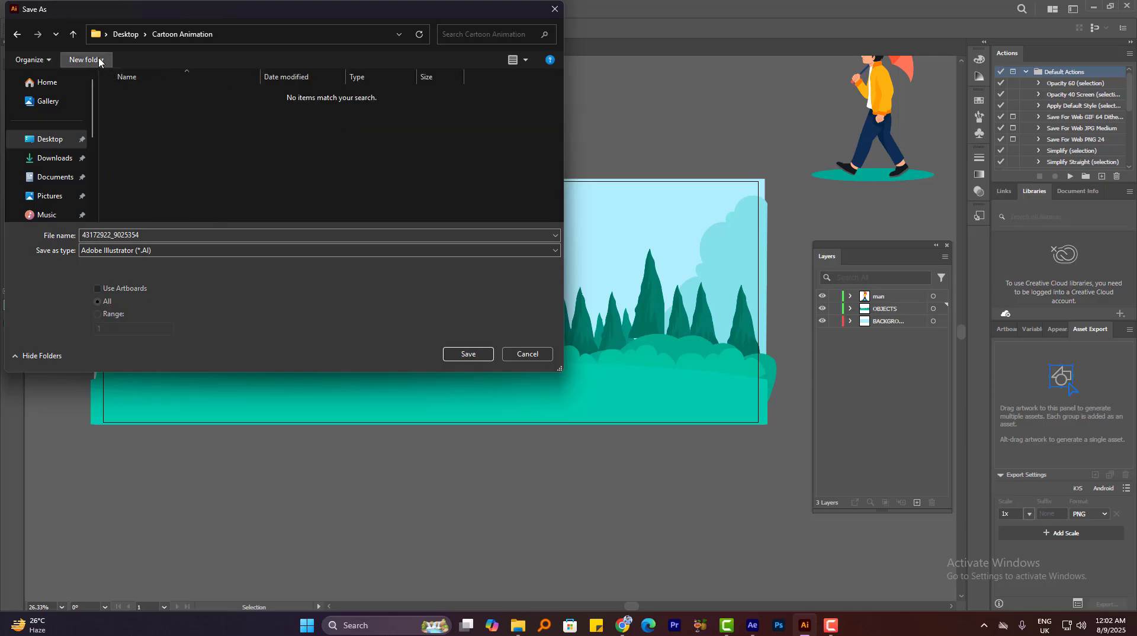
Create a "Design Assect" folder inside the Cartoon Animation folder and open it as the save location
{"action": "left_click", "coordinate": [90, 60]}
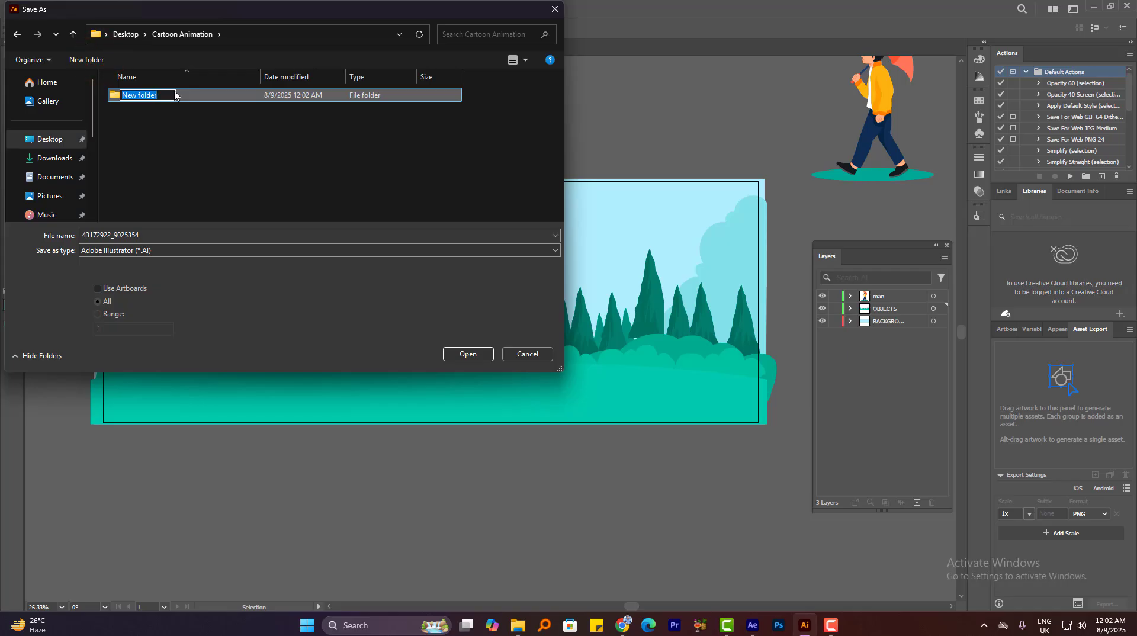
{"action": "type", "text": "Design"}
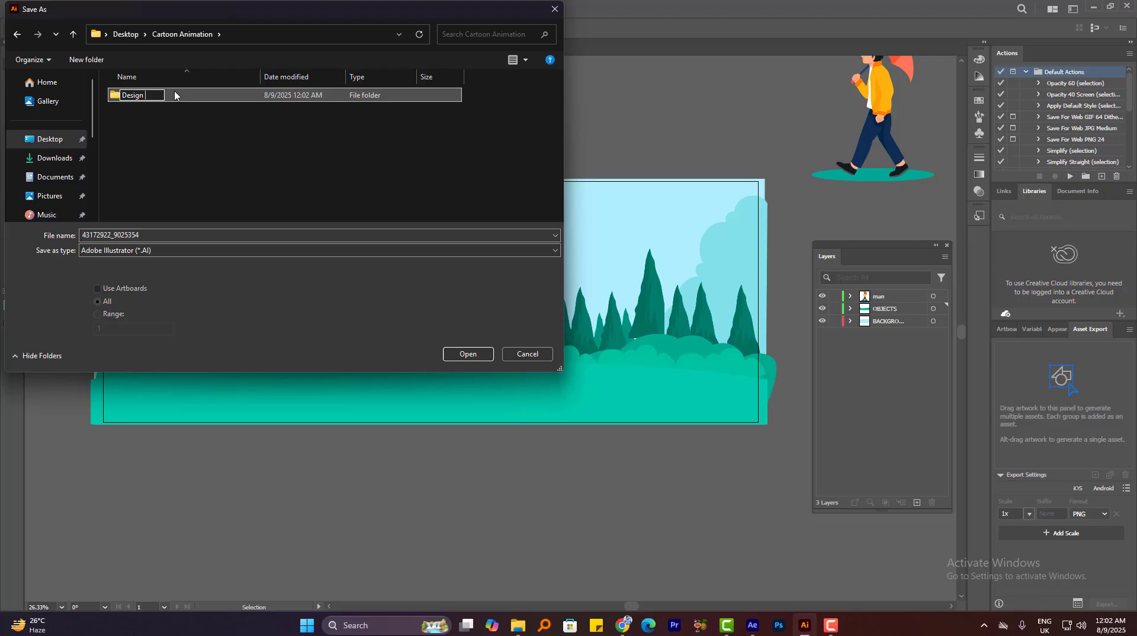
{"action": "type", "text": " Assect"}
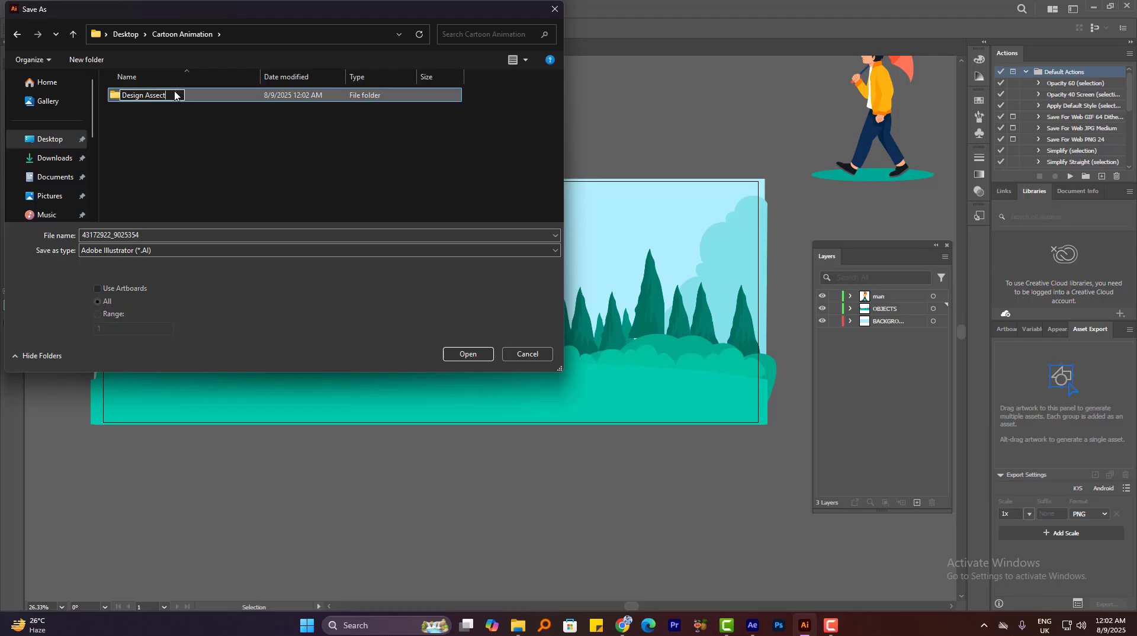
{"action": "key", "text": "Return"}
{"action": "key", "text": "Return"}
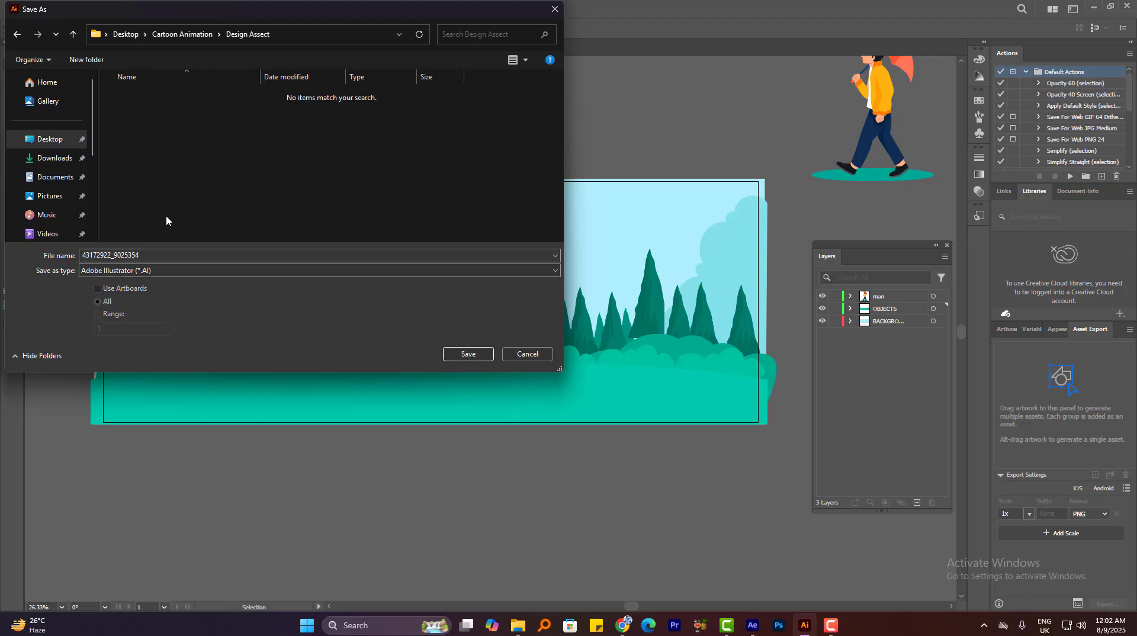
Save the document as "Background" in Adobe Illustrator format, keeping the Illustrator 2020 version and default options
{"action": "double_click", "coordinate": [143, 255]}
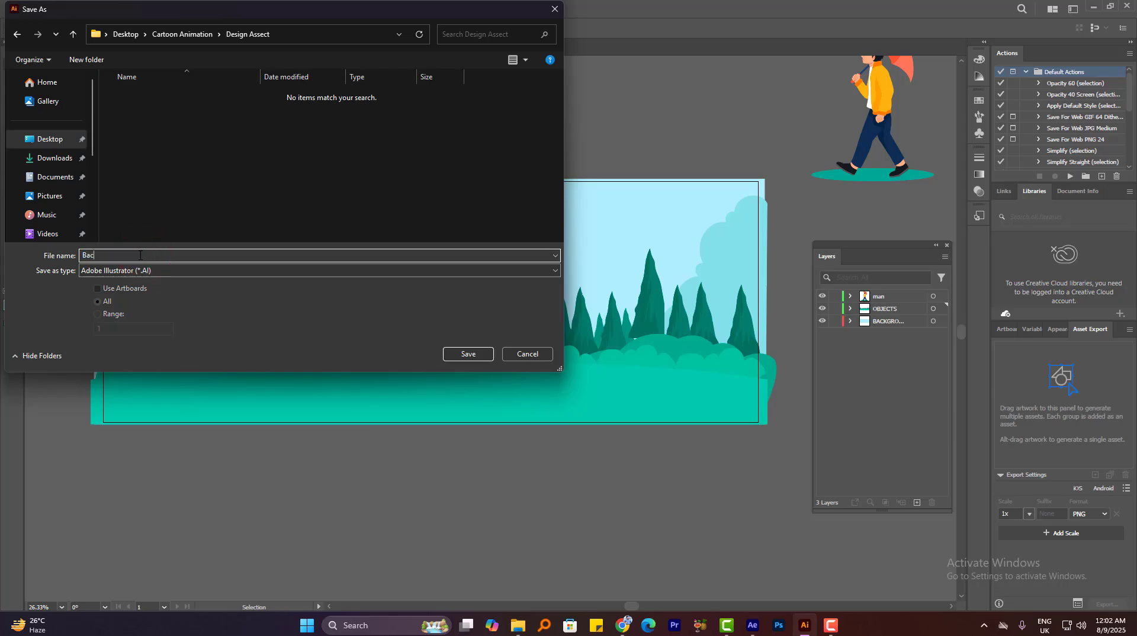
{"action": "type", "text": "Background"}
{"action": "key", "text": "Return"}
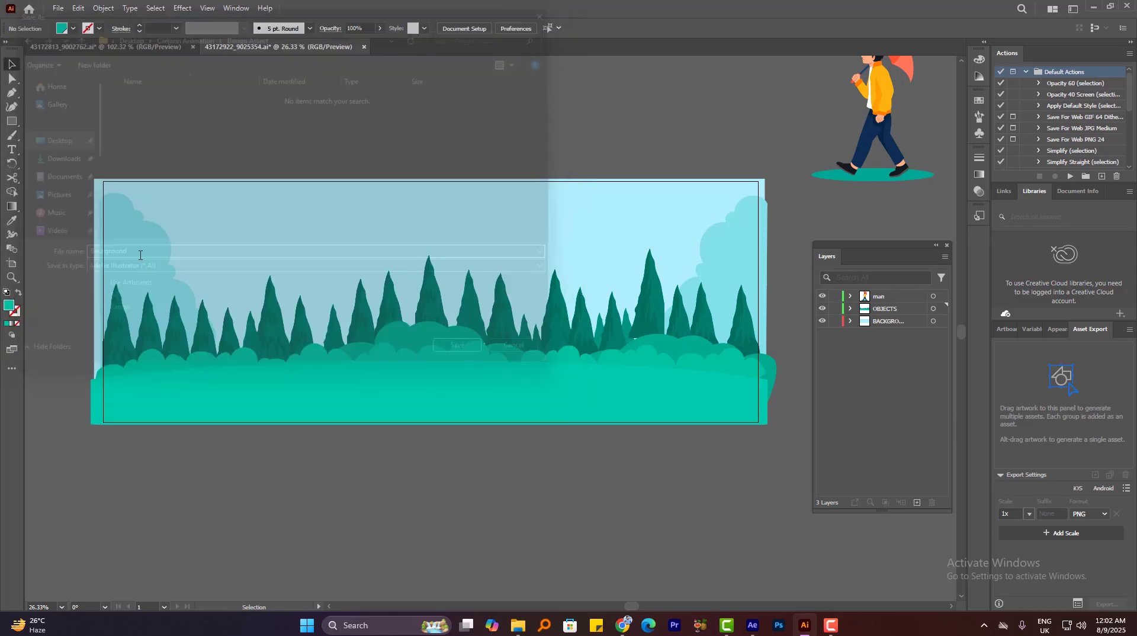
{"action": "left_click", "coordinate": [504, 141]}
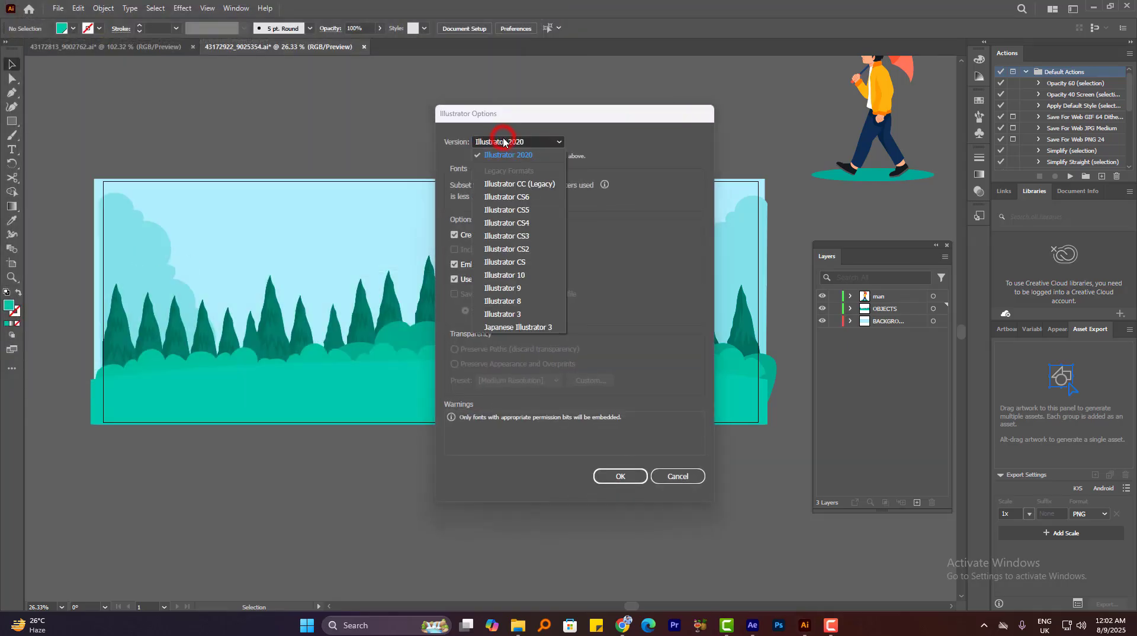
{"action": "left_click", "coordinate": [504, 142]}
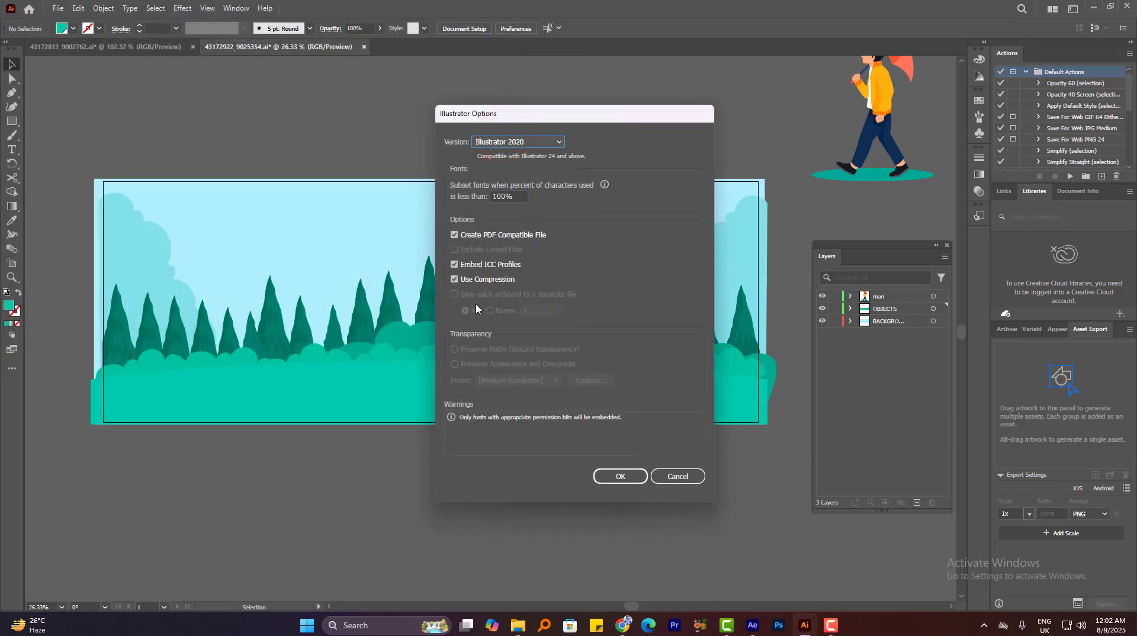
{"action": "left_click", "coordinate": [620, 476]}
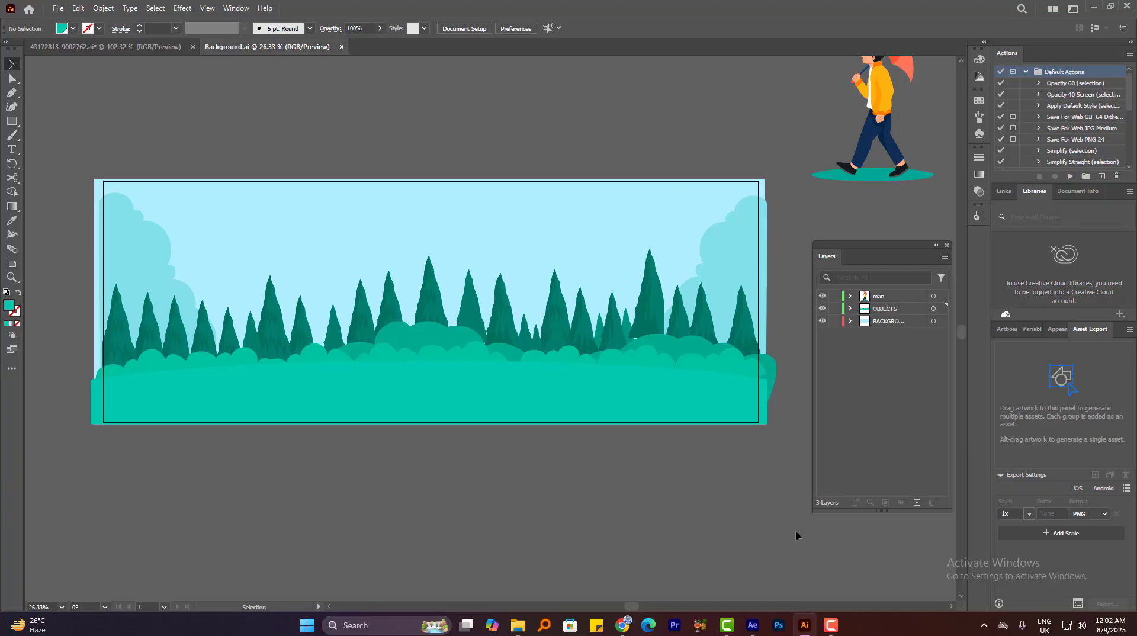
{"action": "left_click", "coordinate": [752, 626]}
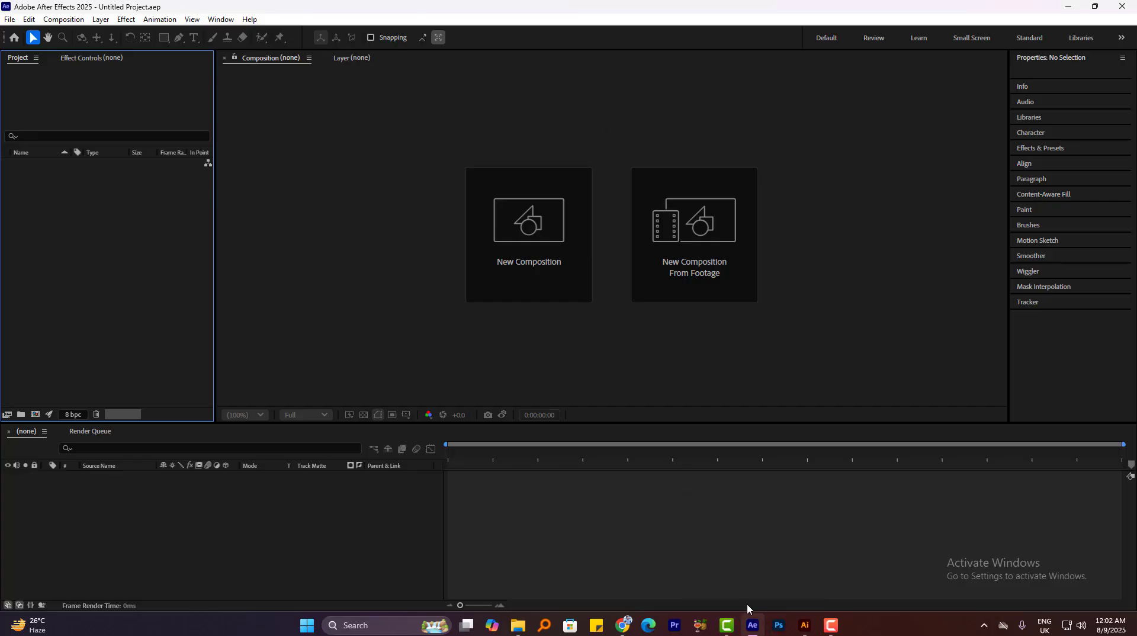
{"action": "left_click", "coordinate": [753, 627]}
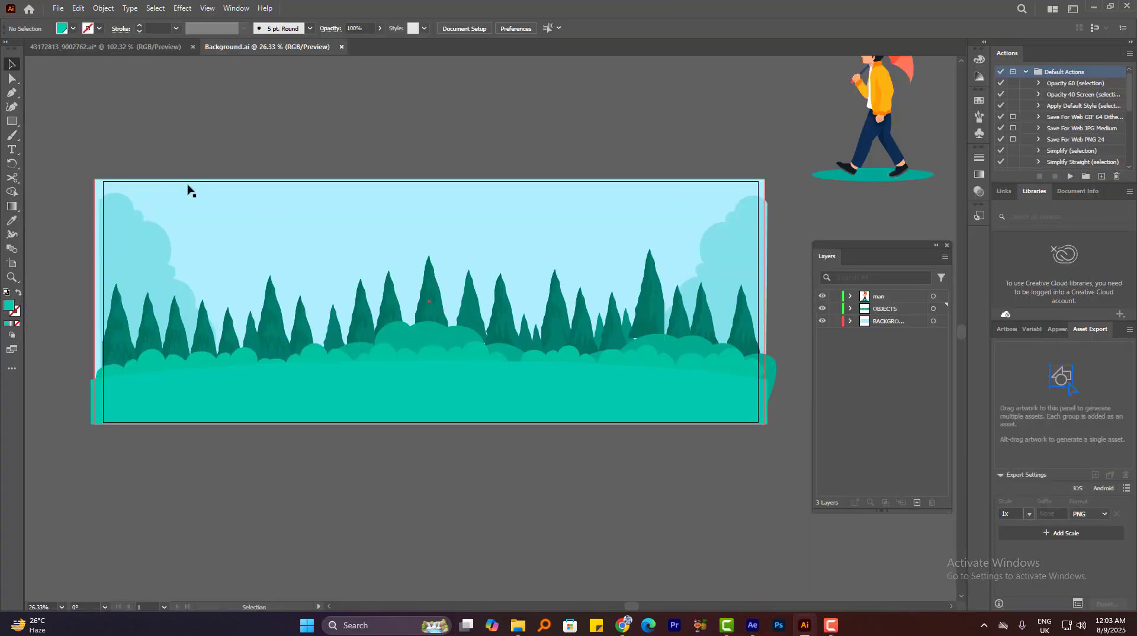
{"action": "left_click_drag", "start_coordinate": [61, 151], "coordinate": [228, 295]}
{"action": "left_click_drag", "start_coordinate": [841, 489], "coordinate": [808, 459]}
{"action": "key", "text": "ctrl+shift+s"}
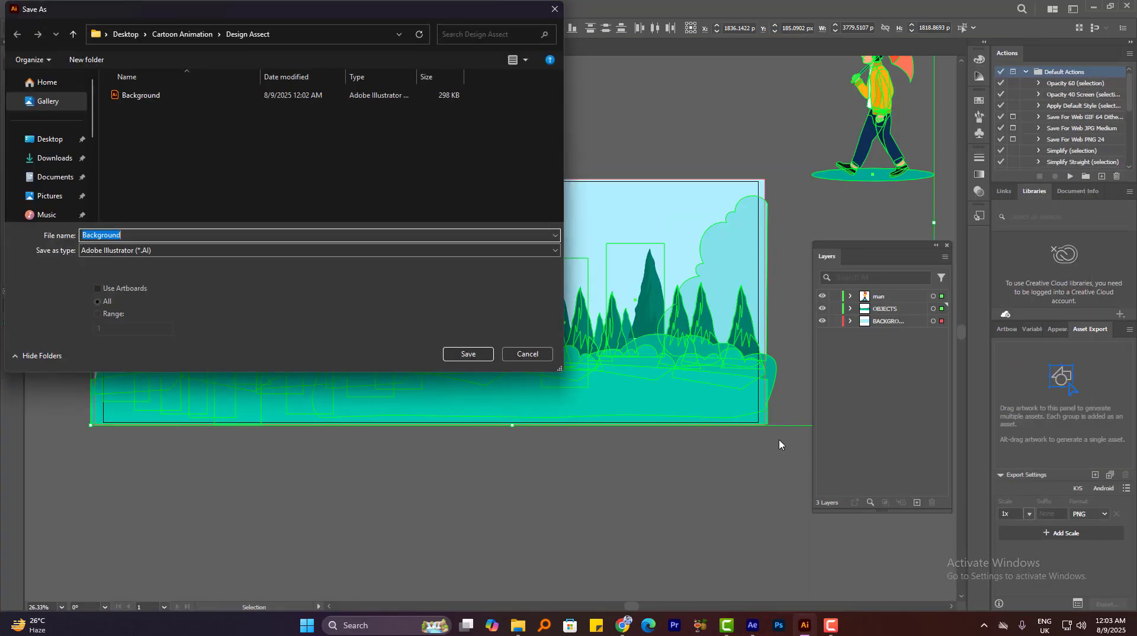
{"action": "key", "text": "Escape"}
Delete the walking man with the umbrella that stands outside the artboard
{"action": "left_click_drag", "start_coordinate": [748, 200], "coordinate": [698, 196]}
{"action": "left_click_drag", "start_coordinate": [696, 195], "coordinate": [616, 238]}
{"action": "left_click", "coordinate": [649, 133]}
{"action": "left_click", "coordinate": [759, 146]}
{"action": "key", "text": "Delete"}
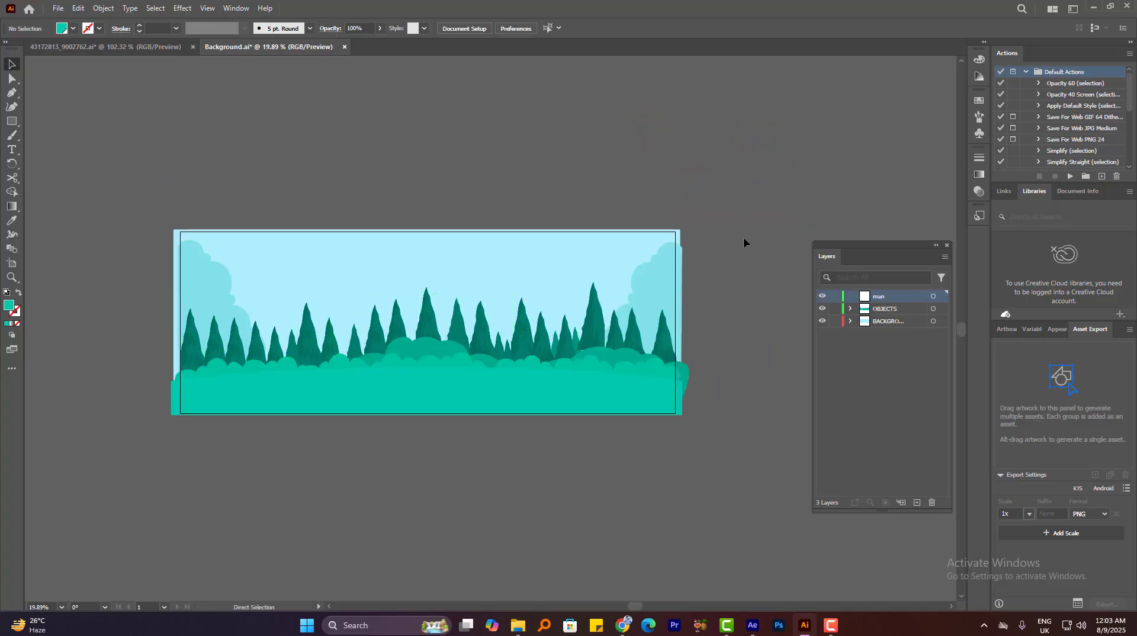
Bring the saved Background file into the After Effects project, importing it as a Composition with Layer Size footage dimensions
{"action": "key", "text": "ctrl+shift+s"}
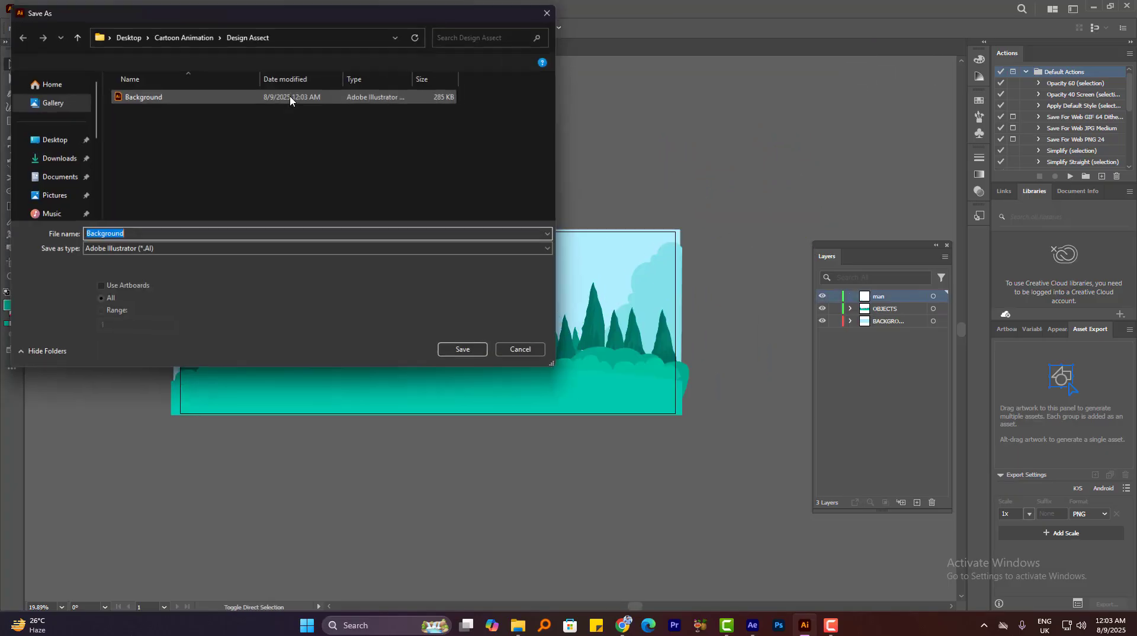
{"action": "left_click_drag", "start_coordinate": [127, 95], "coordinate": [79, 238]}
{"action": "key", "text": "alt+Tab"}
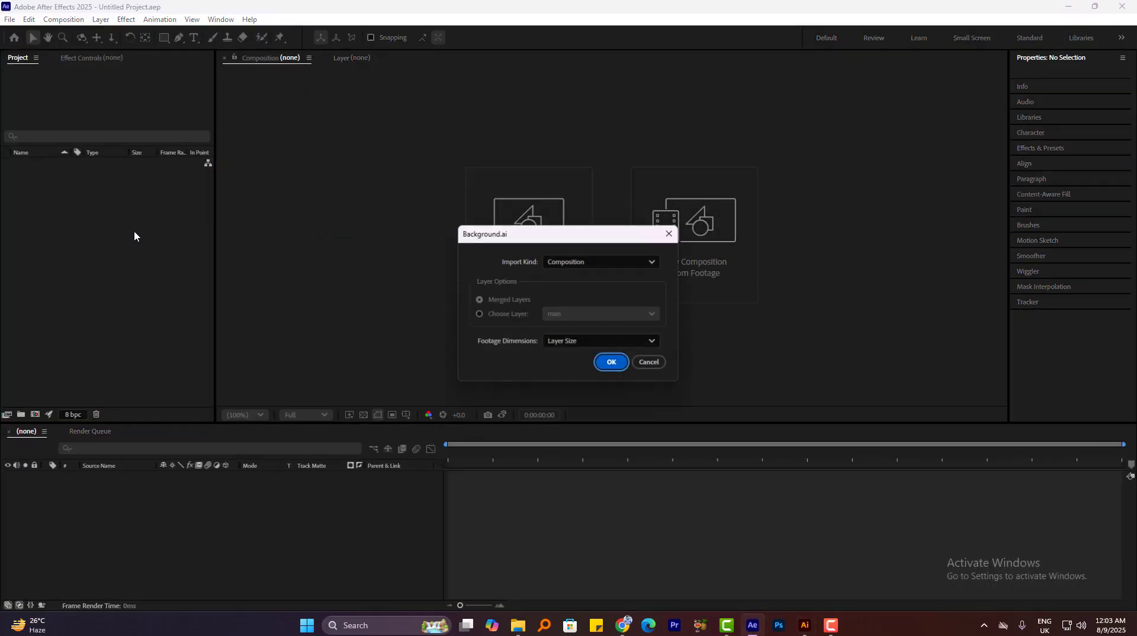
{"action": "left_click", "coordinate": [599, 261]}
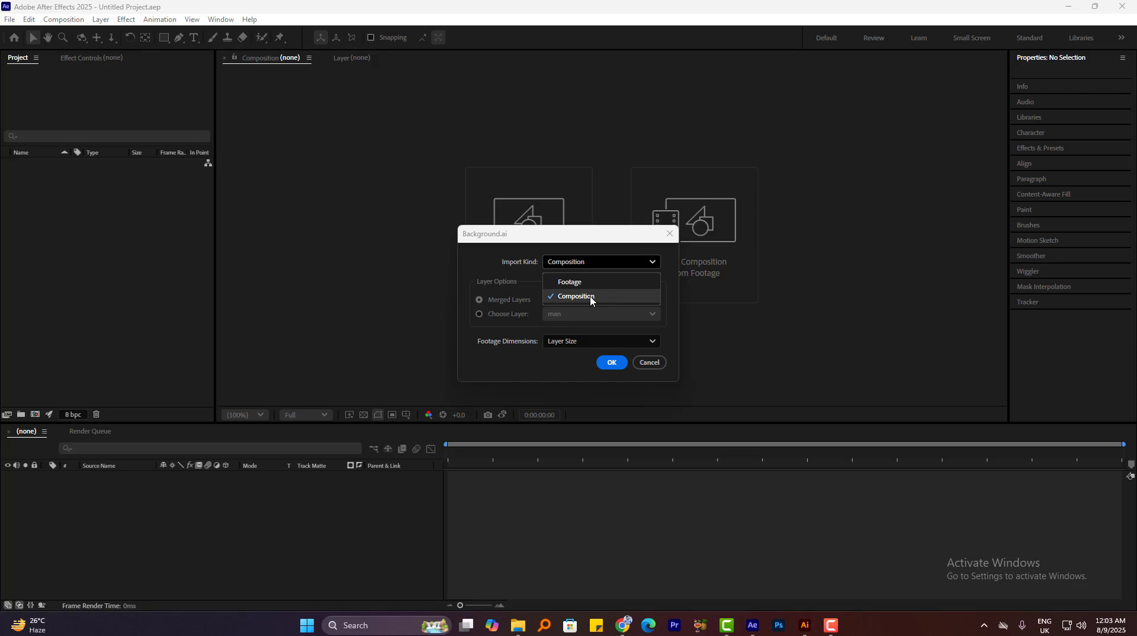
{"action": "left_click", "coordinate": [590, 298]}
{"action": "left_click", "coordinate": [612, 363]}
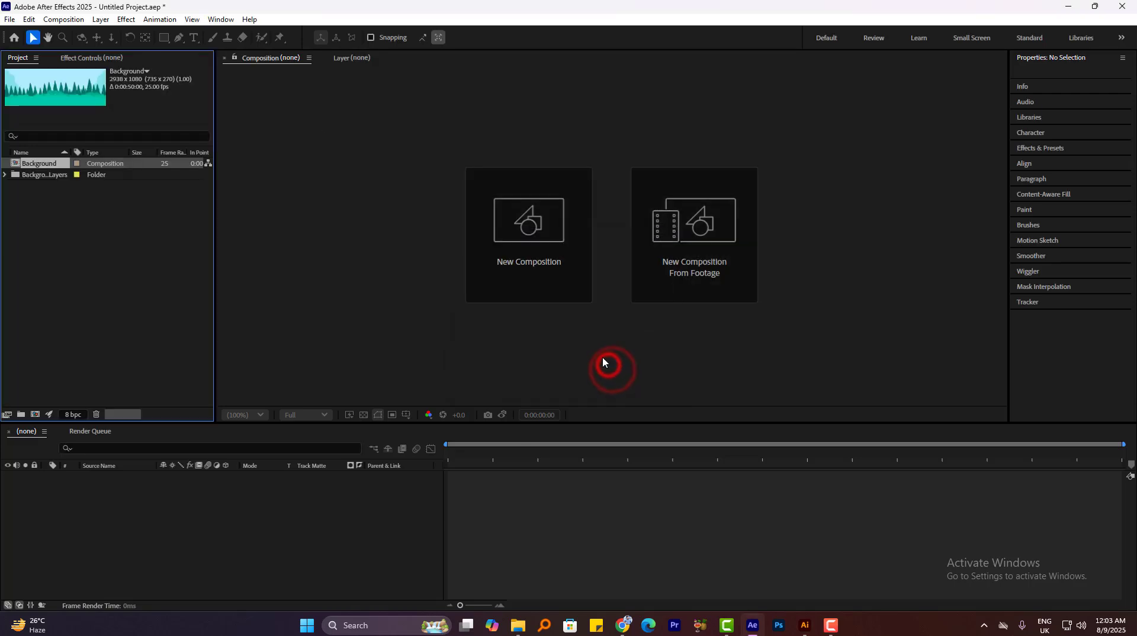
Create a new composition using the HD 1920x1080 29.97 fps preset
{"action": "left_click", "coordinate": [527, 215]}
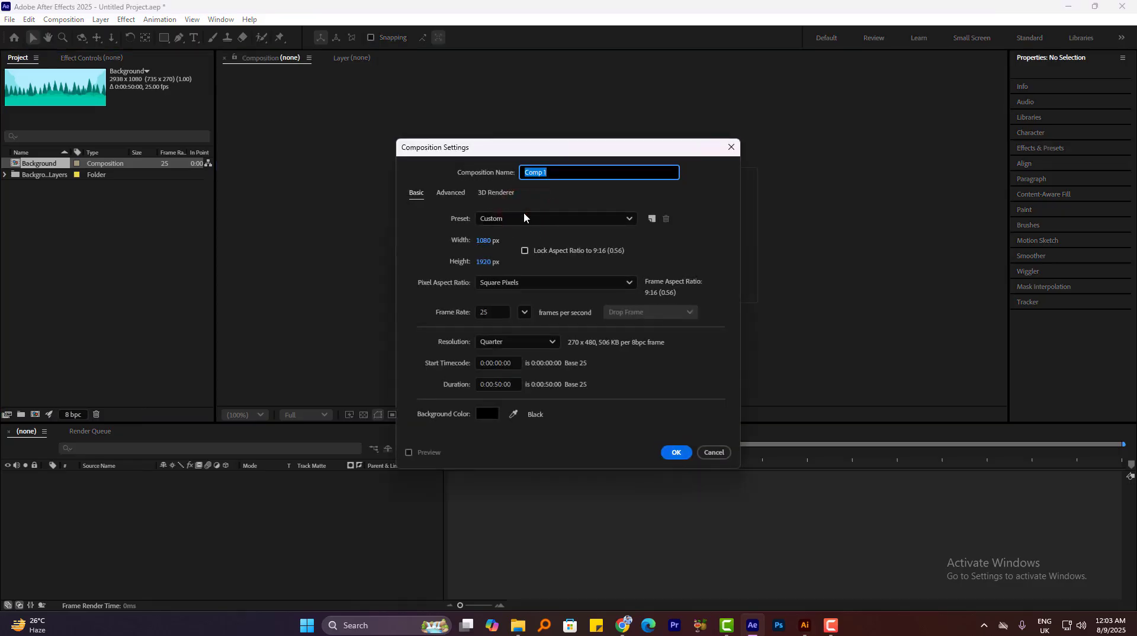
{"action": "left_click", "coordinate": [524, 218]}
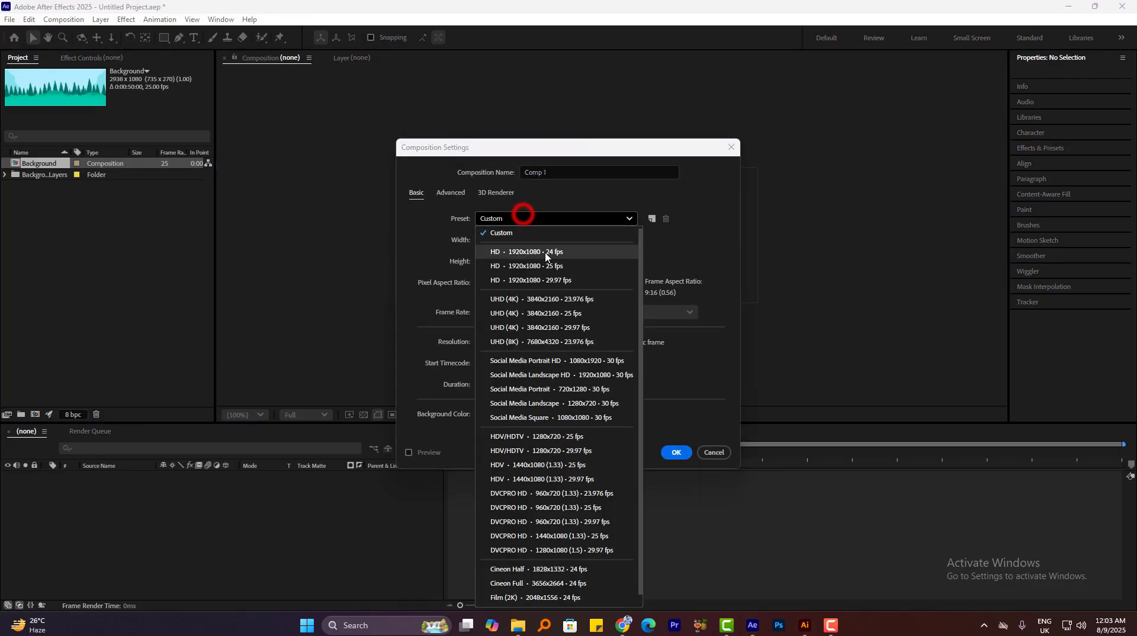
{"action": "left_click", "coordinate": [571, 281]}
{"action": "left_click", "coordinate": [679, 454]}
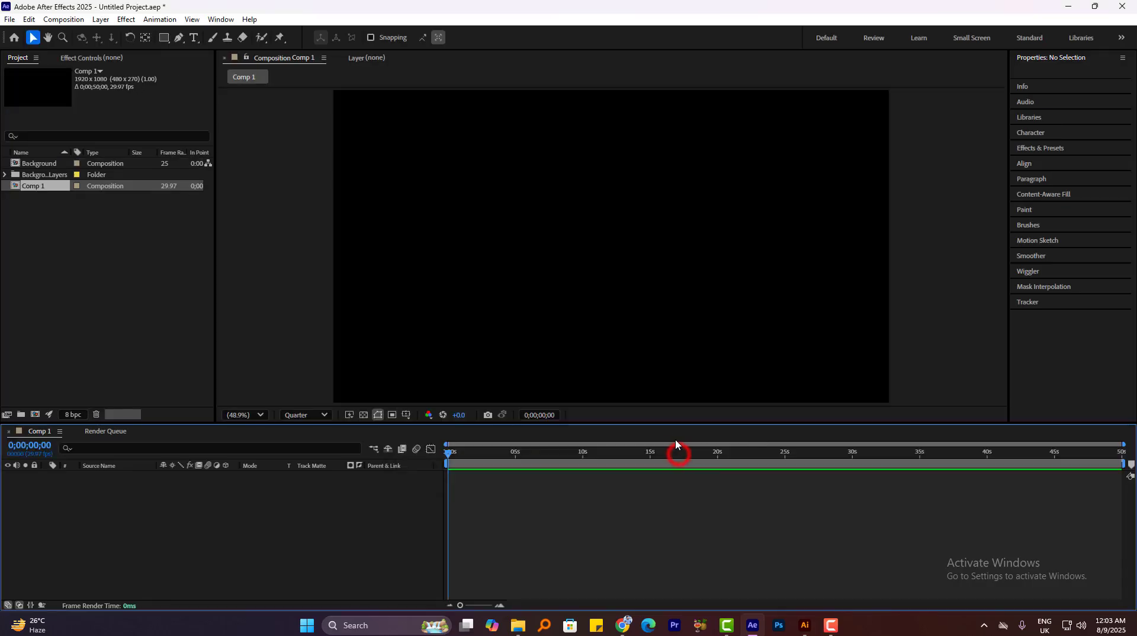
Try adding the Background Layers folder's contents to Comp 1, and undo the placement
{"action": "scroll", "coordinate": [545, 230], "scroll_direction": "down", "scroll_amount": 2}
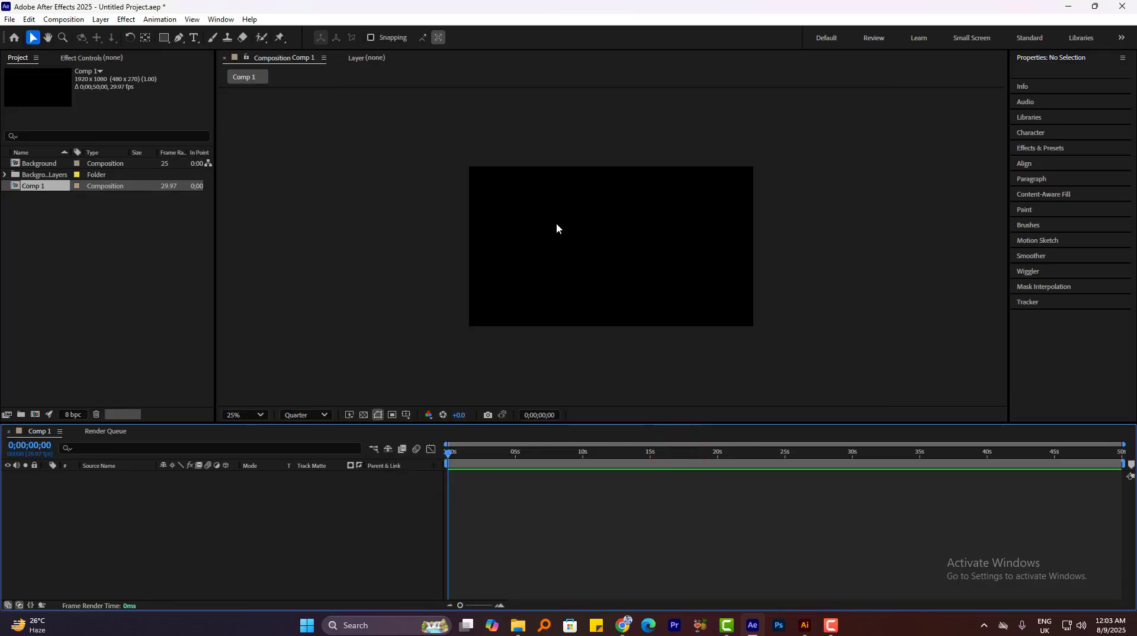
{"action": "left_click", "coordinate": [75, 321]}
{"action": "left_click", "coordinate": [41, 165]}
{"action": "left_click", "coordinate": [42, 175]}
{"action": "left_click", "coordinate": [35, 187]}
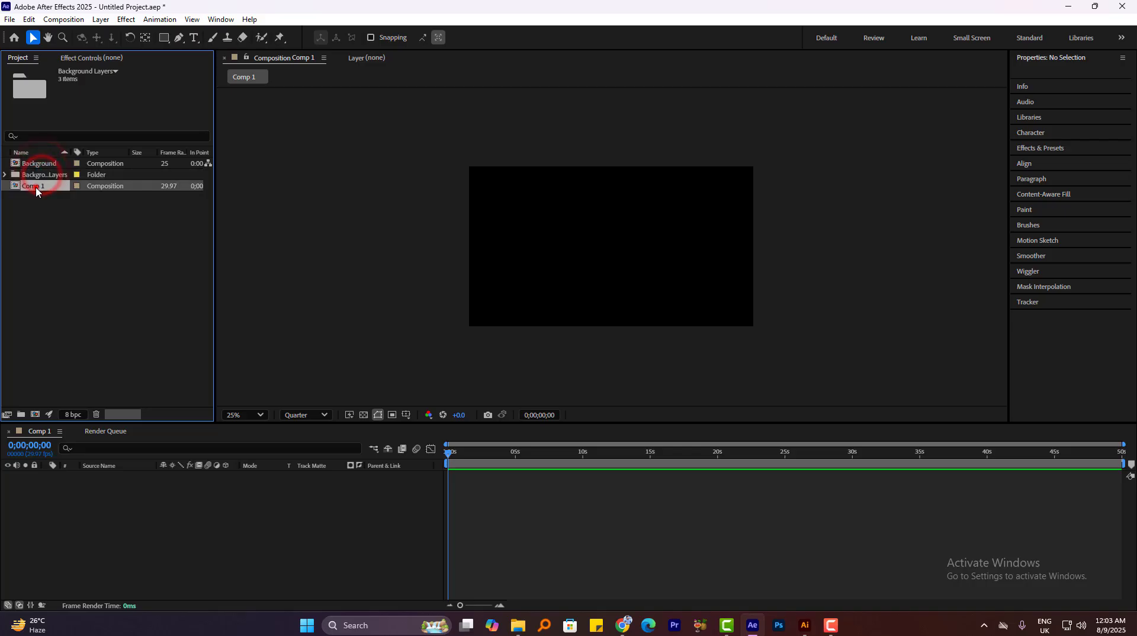
{"action": "left_click", "coordinate": [35, 175]}
{"action": "left_click_drag", "start_coordinate": [34, 176], "coordinate": [584, 246]}
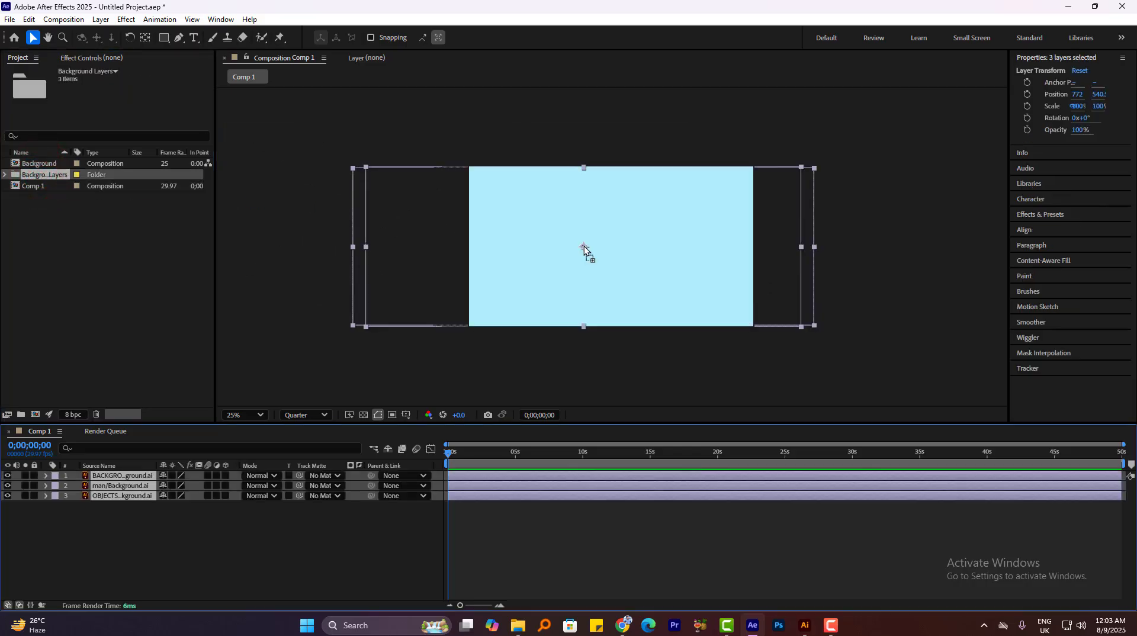
{"action": "key", "text": "ctrl+z"}
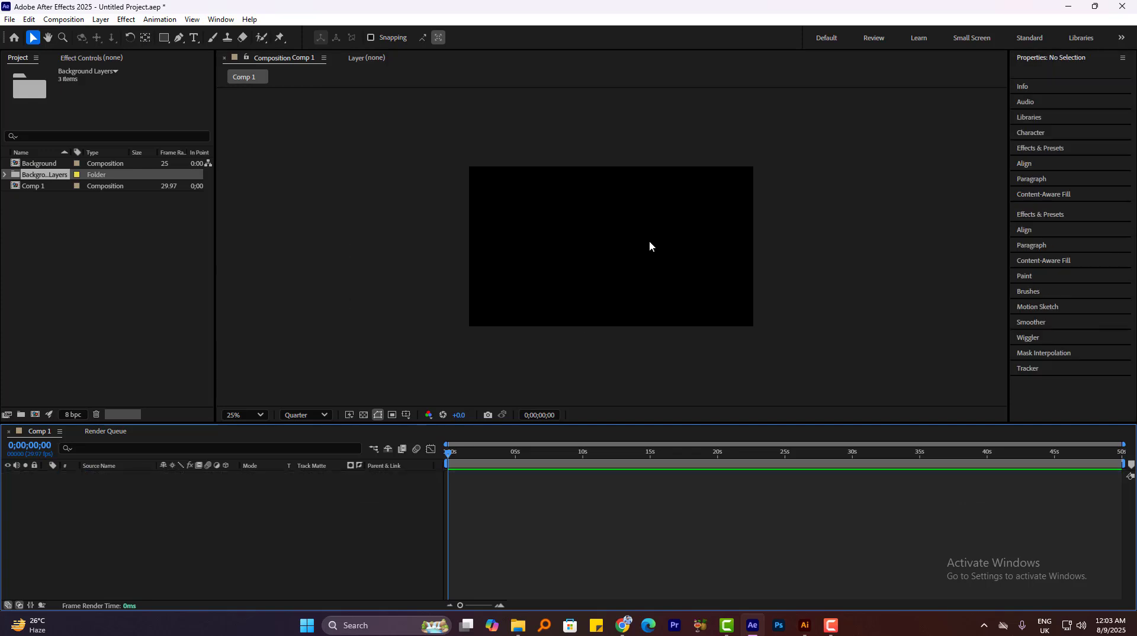
{"action": "key", "text": "ctrl+shift+z"}
{"action": "left_click_drag", "start_coordinate": [650, 242], "coordinate": [696, 199]}
{"action": "key", "text": "ctrl+z"}
{"action": "key", "text": "ctrl+z"}
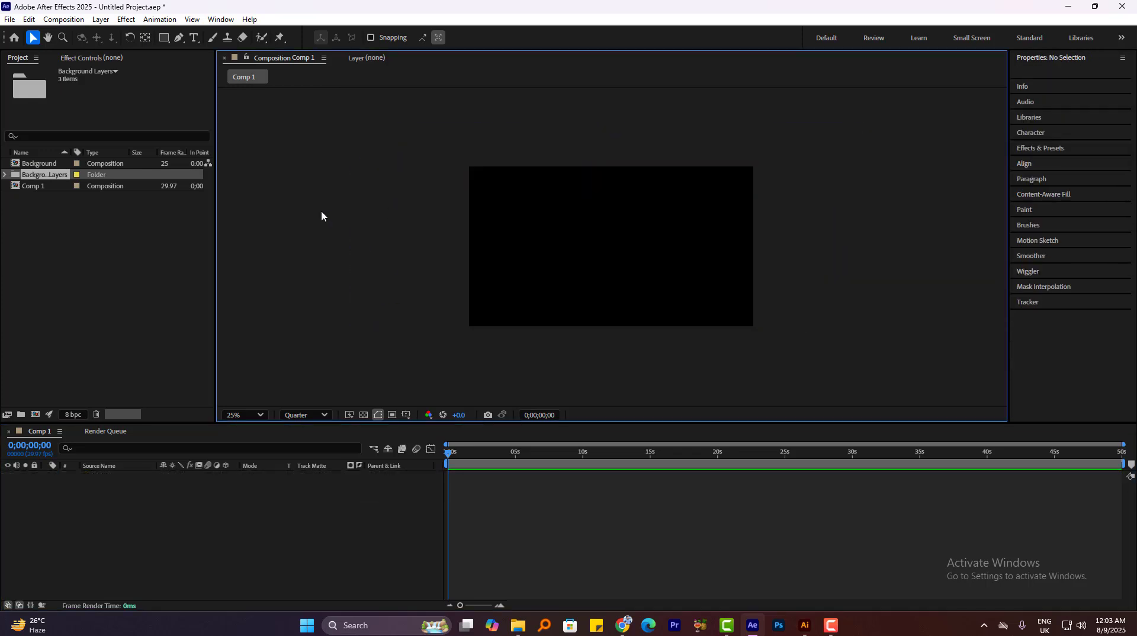
Add the imported Background composition to Comp 1 and set the preview resolution to Full
{"action": "left_click", "coordinate": [142, 212]}
{"action": "left_click", "coordinate": [31, 189]}
{"action": "left_click", "coordinate": [36, 167]}
{"action": "left_click_drag", "start_coordinate": [36, 166], "coordinate": [624, 247]}
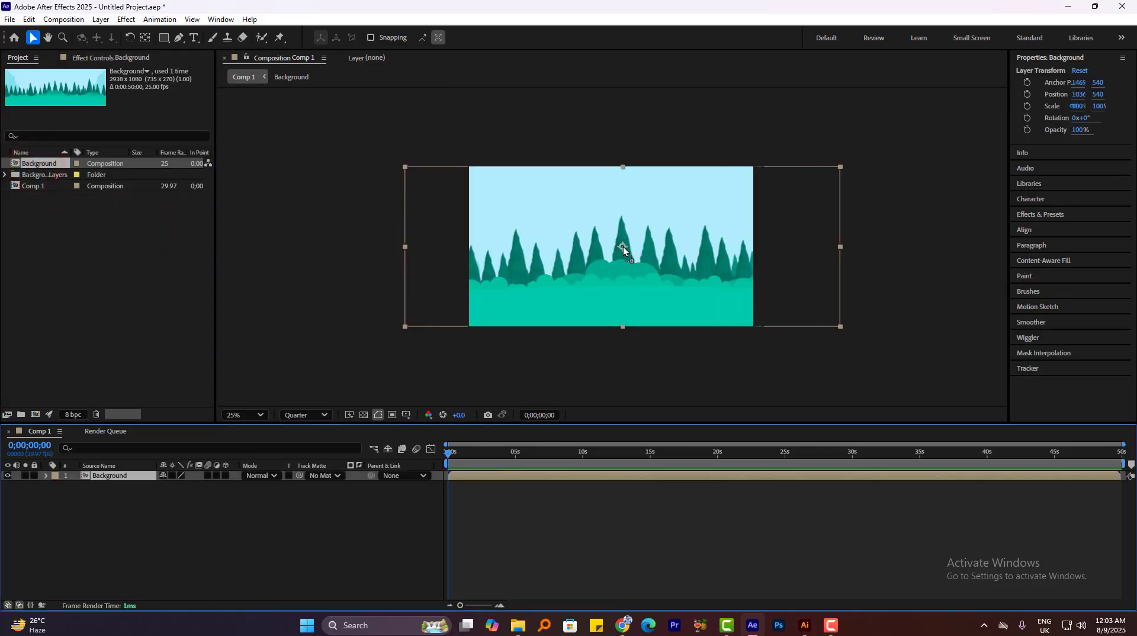
{"action": "left_click", "coordinate": [296, 415]}
{"action": "left_click", "coordinate": [302, 452]}
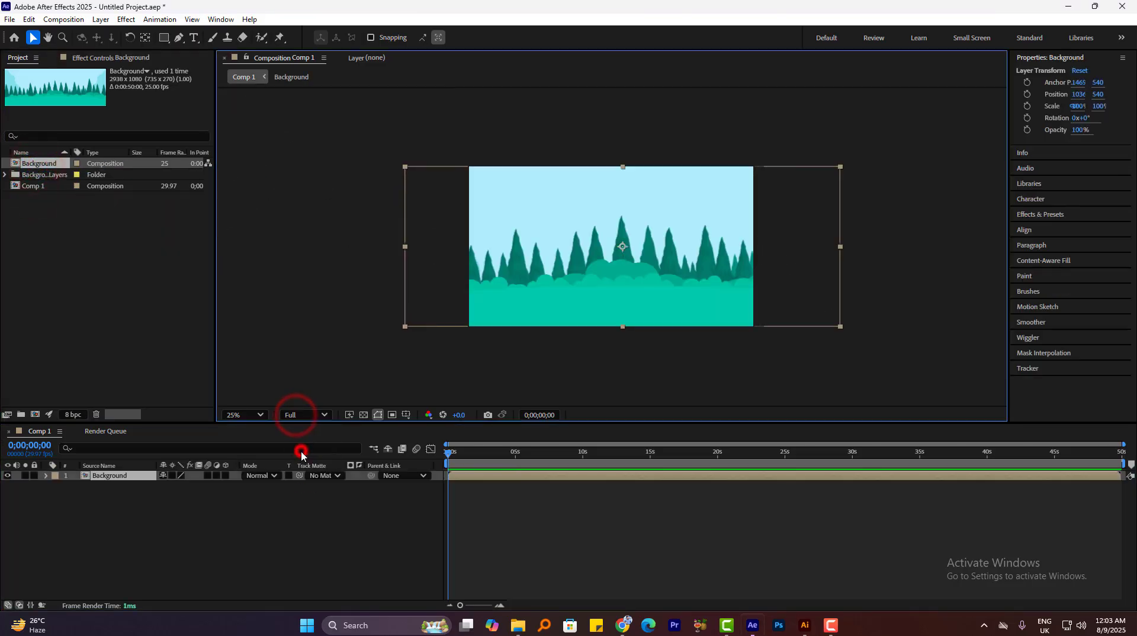
Inspect the Background layer at fitted magnification, try shifting it sideways, and undo the move
{"action": "scroll", "coordinate": [653, 251], "scroll_direction": "up", "scroll_amount": 2}
{"action": "scroll", "coordinate": [651, 250], "scroll_direction": "up", "scroll_amount": 1}
{"action": "scroll", "coordinate": [651, 250], "scroll_direction": "down", "scroll_amount": 2}
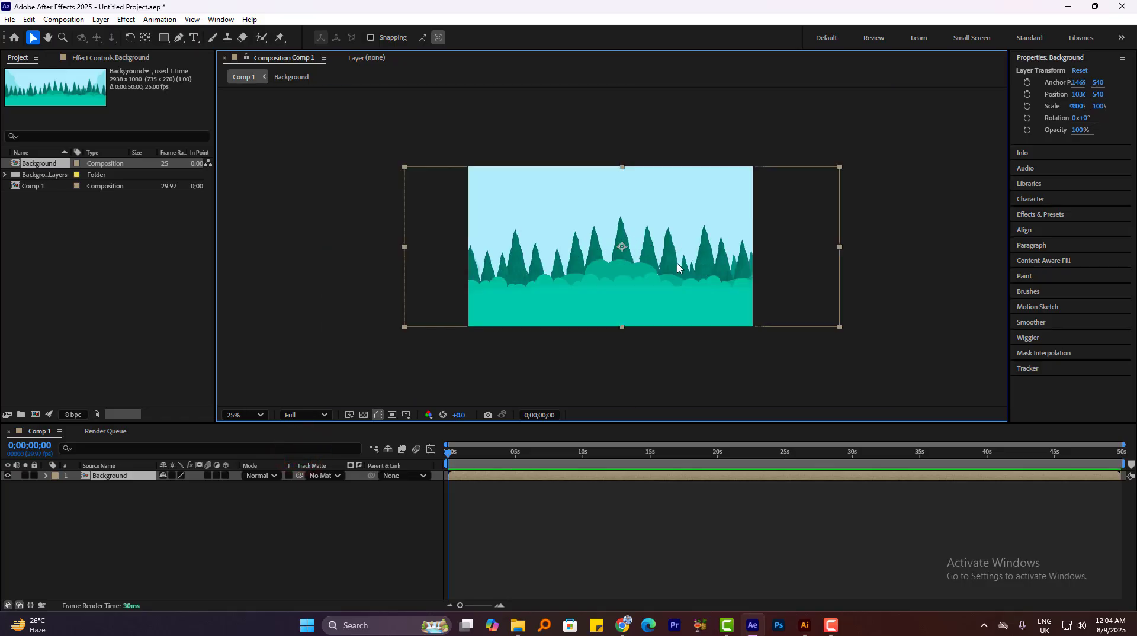
{"action": "left_click", "coordinate": [257, 413]}
{"action": "left_click", "coordinate": [245, 180]}
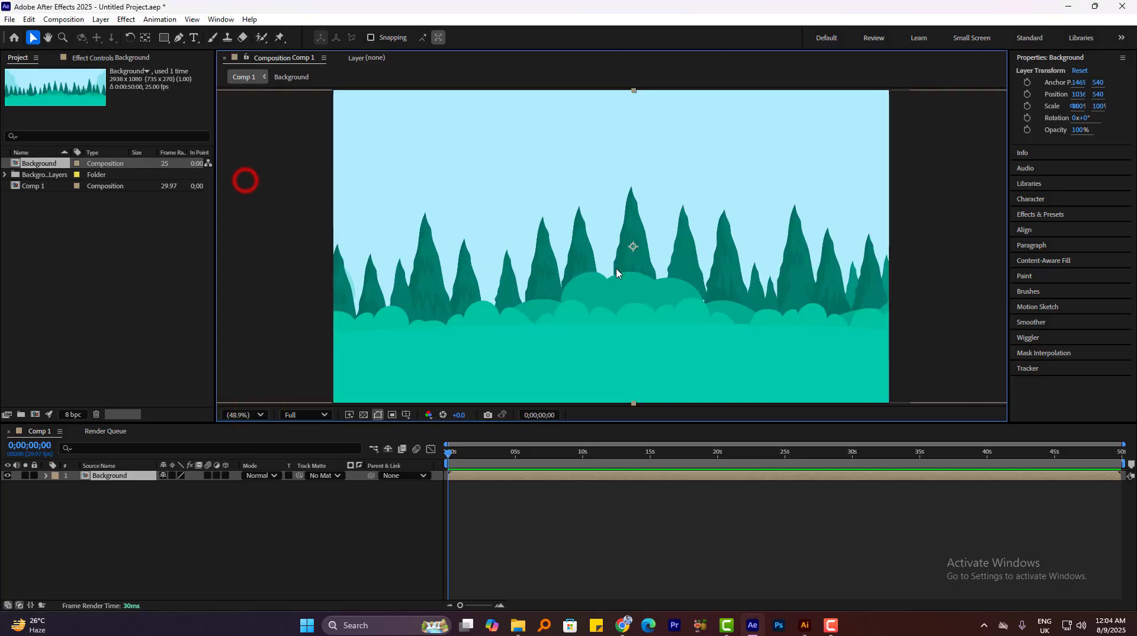
{"action": "left_click_drag", "start_coordinate": [793, 274], "coordinate": [715, 271]}
{"action": "key", "text": "ctrl+z"}
{"action": "scroll", "coordinate": [768, 245], "scroll_direction": "down", "scroll_amount": 2}
{"action": "left_click", "coordinate": [672, 137]}
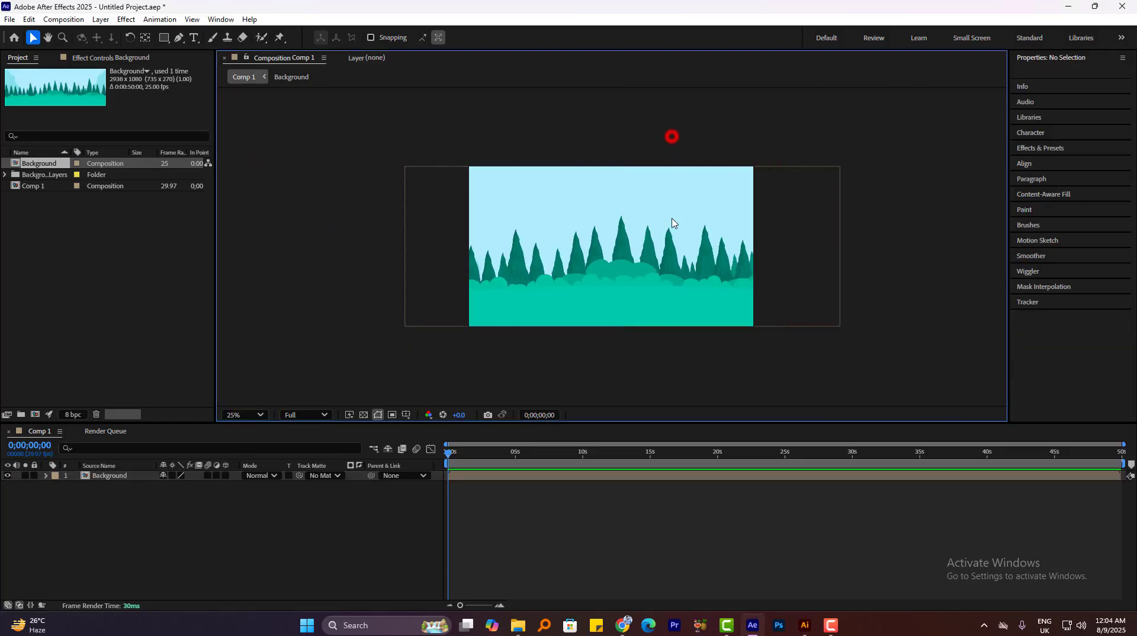
Scale the Background layer up uniformly to about 104% and preview the start of Comp 1
{"action": "left_click", "coordinate": [662, 229]}
{"action": "left_click_drag", "start_coordinate": [841, 247], "coordinate": [850, 256]}
{"action": "left_click_drag", "start_coordinate": [470, 452], "coordinate": [401, 466]}
{"action": "key", "text": "space"}
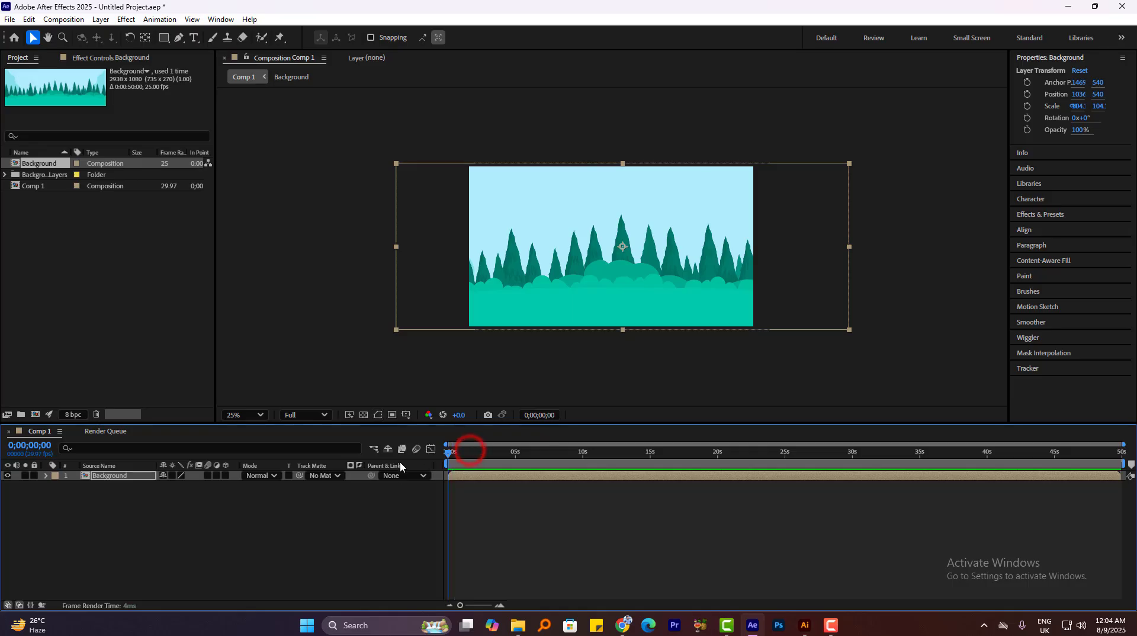
{"action": "left_click_drag", "start_coordinate": [493, 454], "coordinate": [419, 458]}
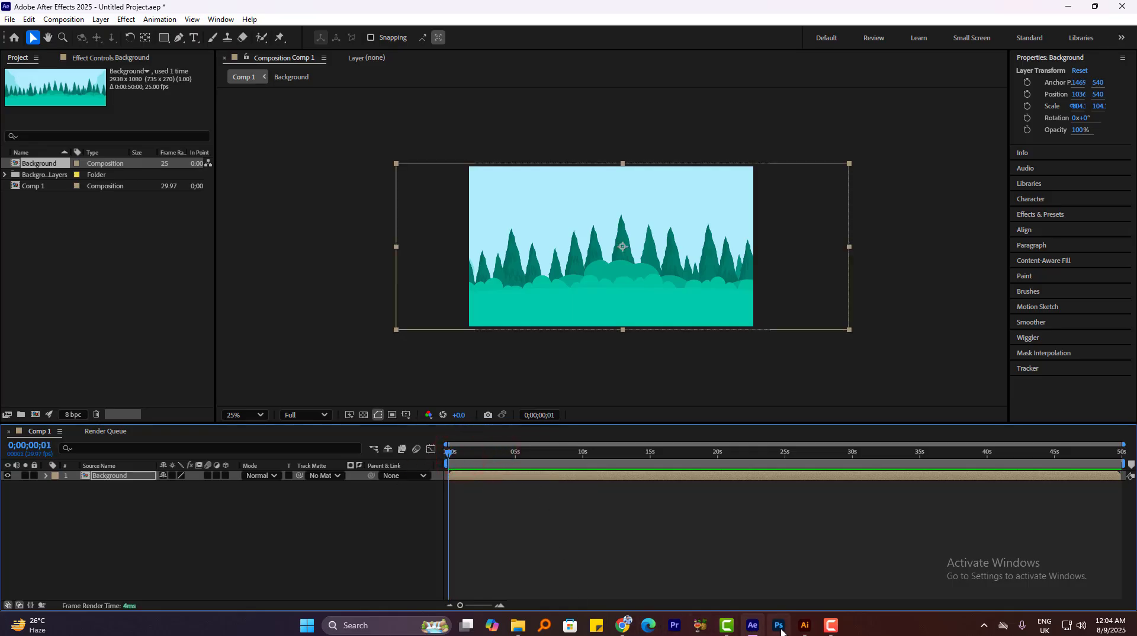
Switch back to Illustrator, cancel the pending Save As, and undo the deletion of the walking man
{"action": "left_click", "coordinate": [804, 626]}
{"action": "left_click", "coordinate": [537, 356]}
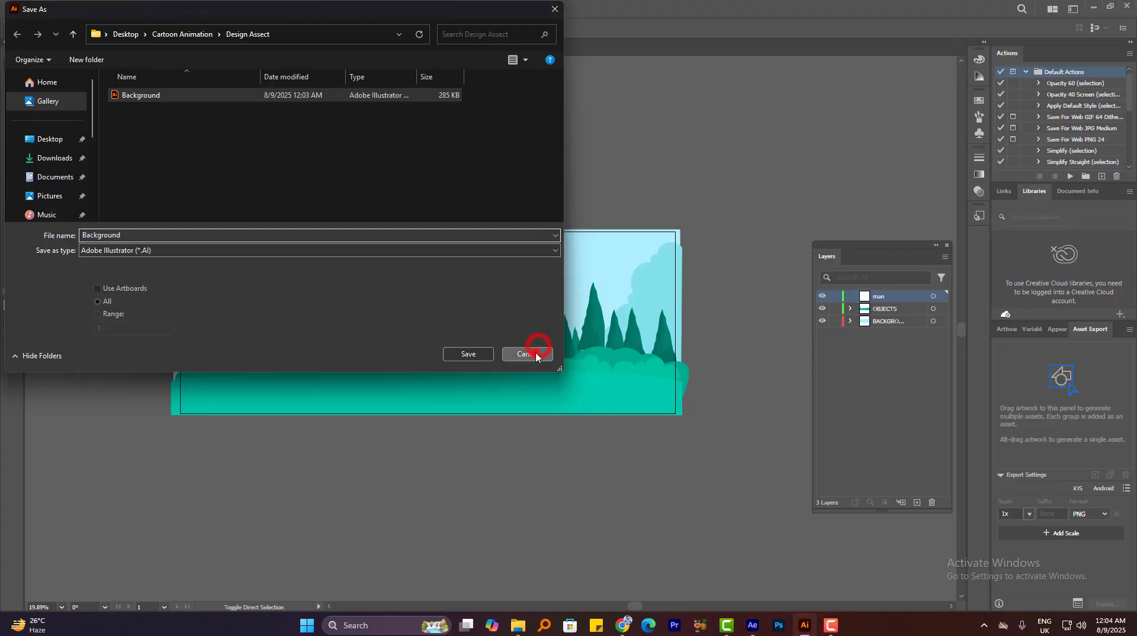
{"action": "left_click", "coordinate": [574, 215]}
{"action": "left_click_drag", "start_coordinate": [592, 232], "coordinate": [376, 250]}
{"action": "key", "text": "ctrl+z"}
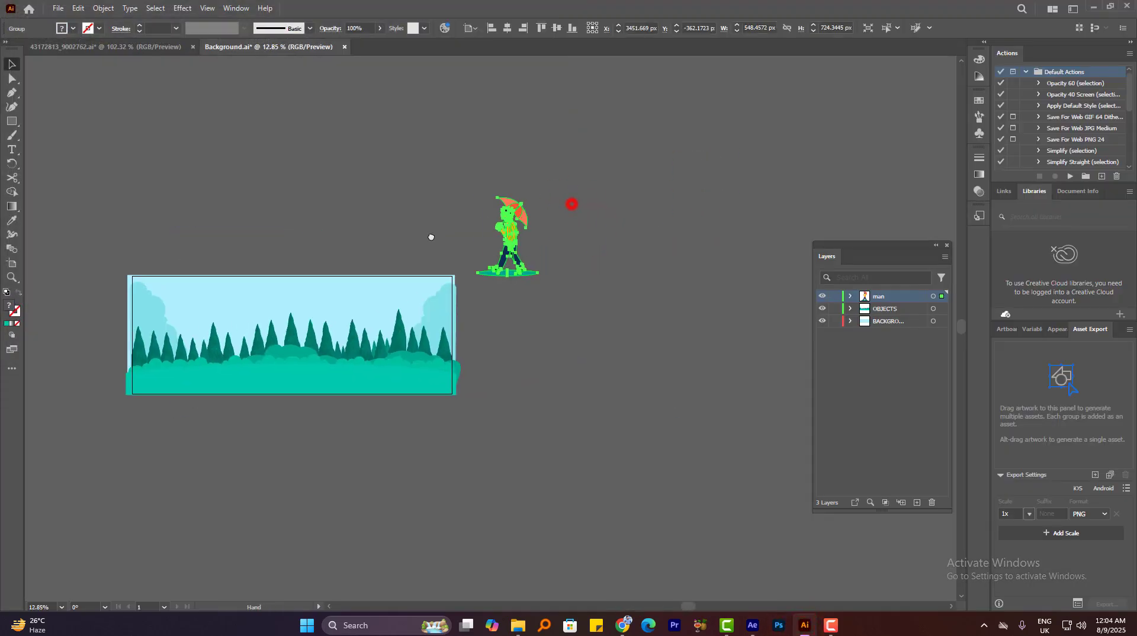
Cut the walking man group out of the Background.ai document
{"action": "left_click", "coordinate": [515, 179]}
{"action": "left_click_drag", "start_coordinate": [562, 172], "coordinate": [500, 303]}
{"action": "key", "text": "Delete"}
Create a new A4 document and paste the walking man into it
{"action": "key", "text": "ctrl+n"}
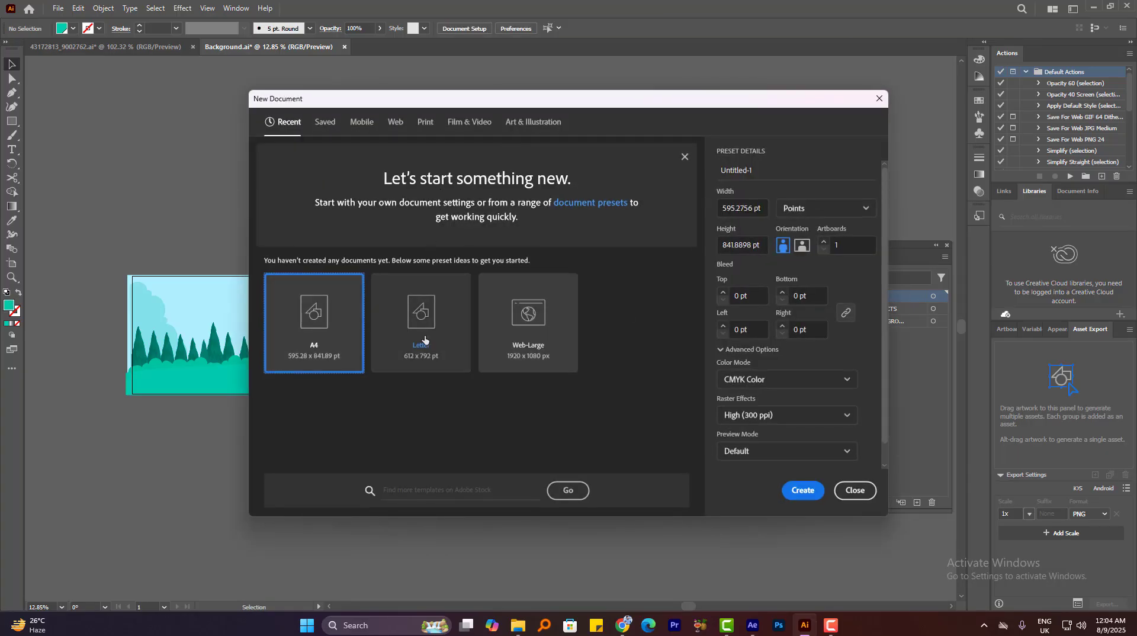
{"action": "left_click", "coordinate": [331, 339]}
{"action": "left_click", "coordinate": [331, 339]}
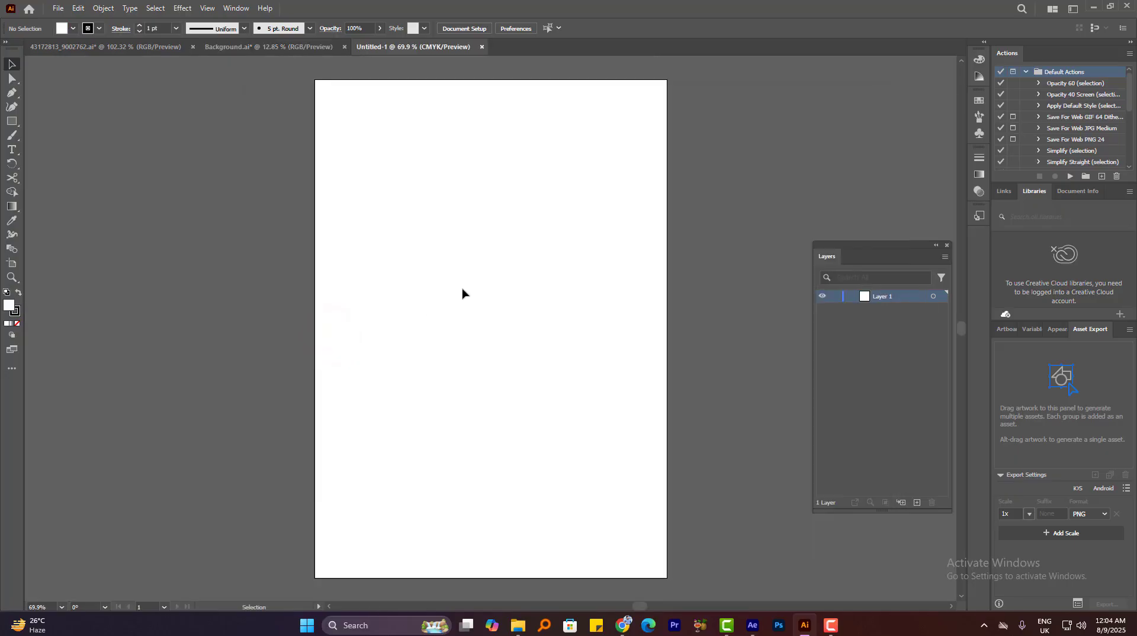
{"action": "key", "text": "ctrl+v"}
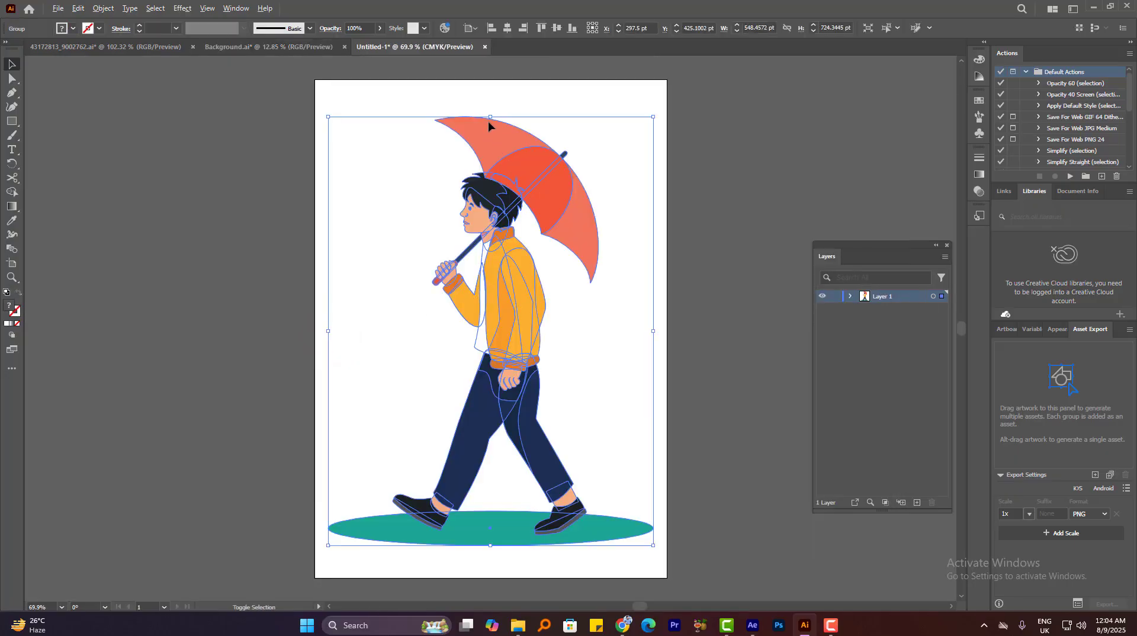
Scale the walking man down about his centre to about 501 x 662 pt and deselect him
{"action": "left_click_drag", "start_coordinate": [488, 121], "coordinate": [490, 137]}
{"action": "left_click", "coordinate": [303, 332]}
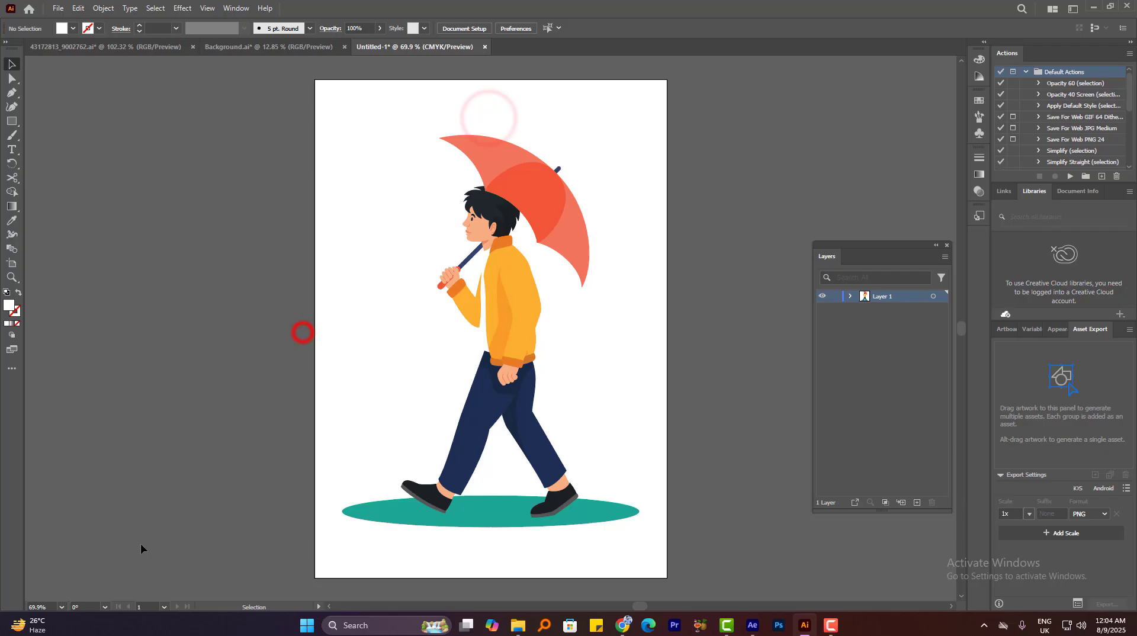
{"action": "left_click", "coordinate": [98, 513]}
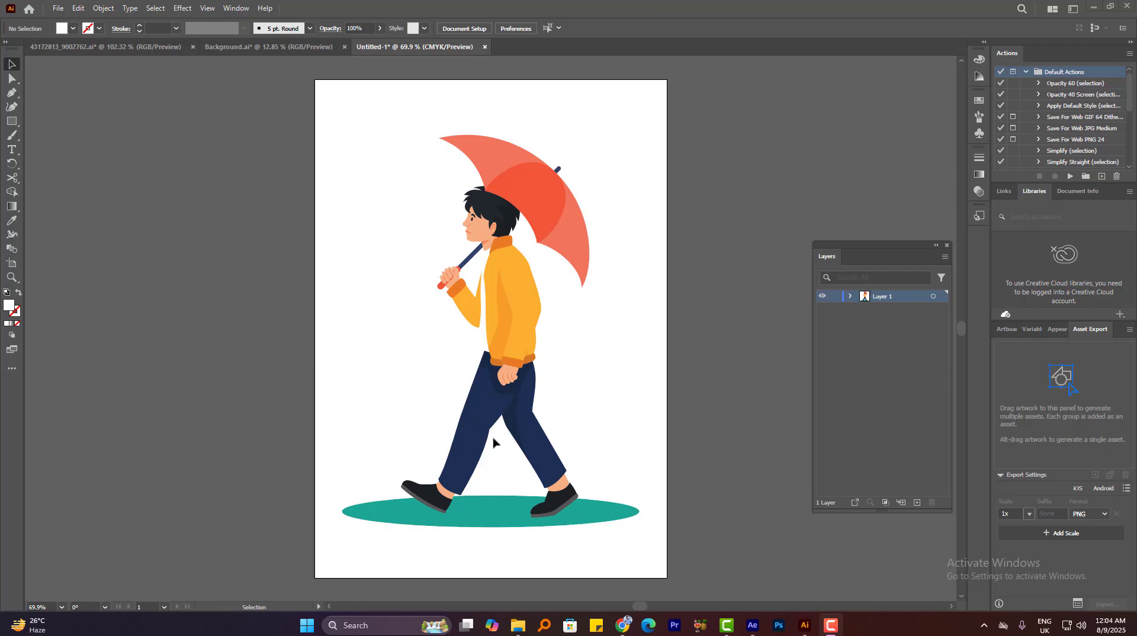
Ungroup the walking man twice, separating the ground shadow and the umbrella from the body
{"action": "left_click", "coordinate": [466, 450]}
{"action": "right_click", "coordinate": [509, 216]}
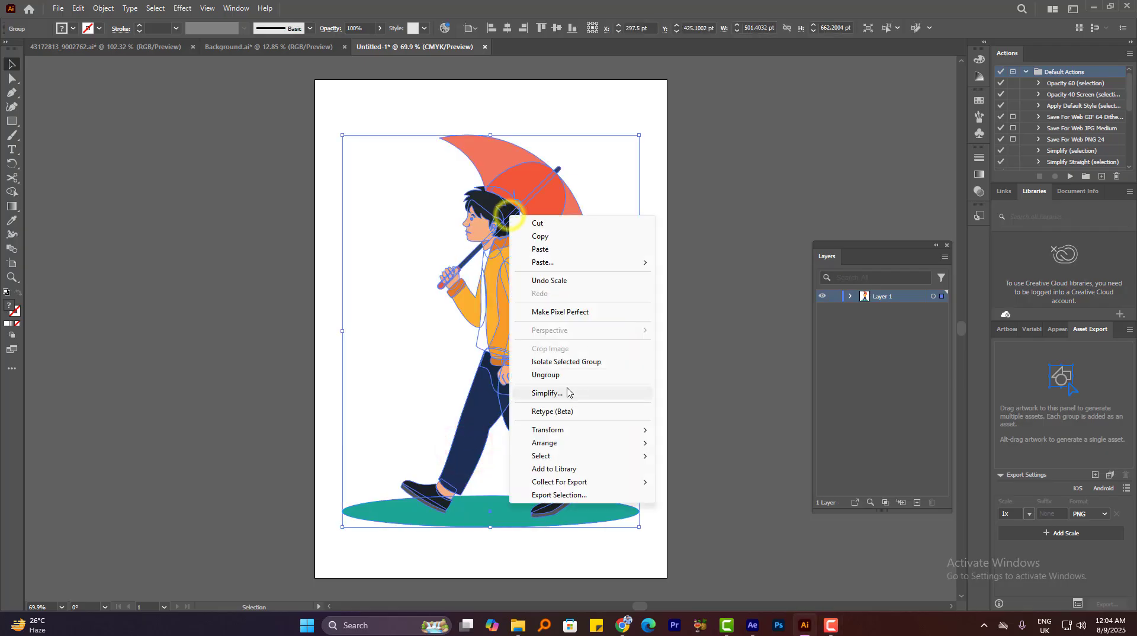
{"action": "left_click", "coordinate": [546, 374]}
{"action": "left_click", "coordinate": [706, 264]}
{"action": "right_click", "coordinate": [531, 186]}
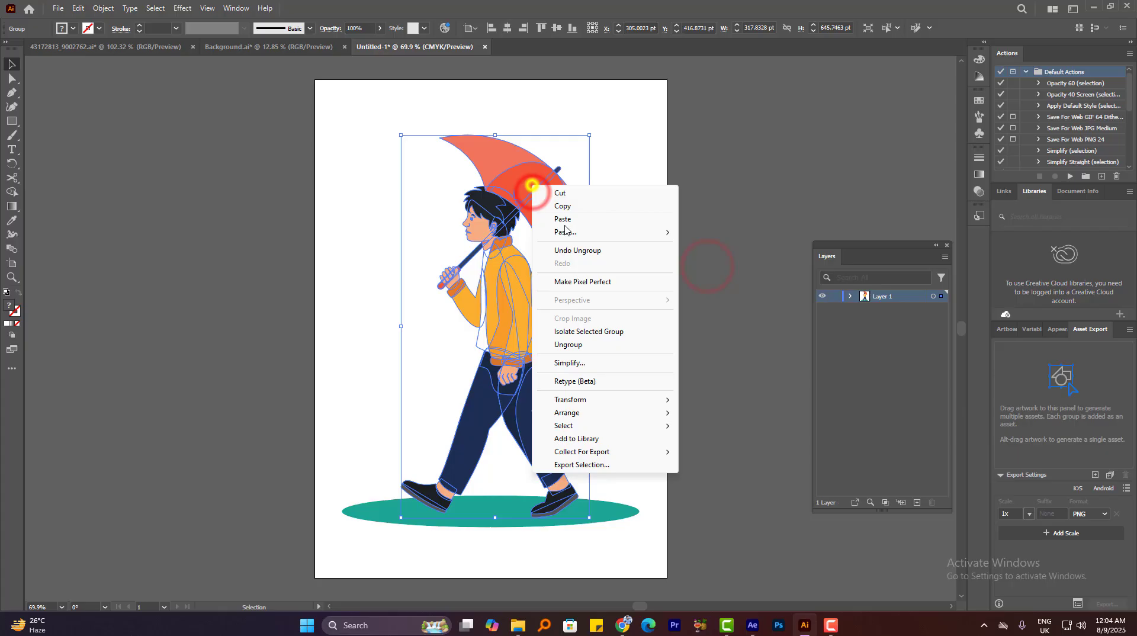
{"action": "left_click", "coordinate": [573, 344]}
{"action": "left_click", "coordinate": [726, 165]}
Try moving the umbrella canopy away from the man, and undo the moves
{"action": "left_click", "coordinate": [521, 174]}
{"action": "left_click_drag", "start_coordinate": [571, 191], "coordinate": [639, 180]}
{"action": "key", "text": "ctrl+z"}
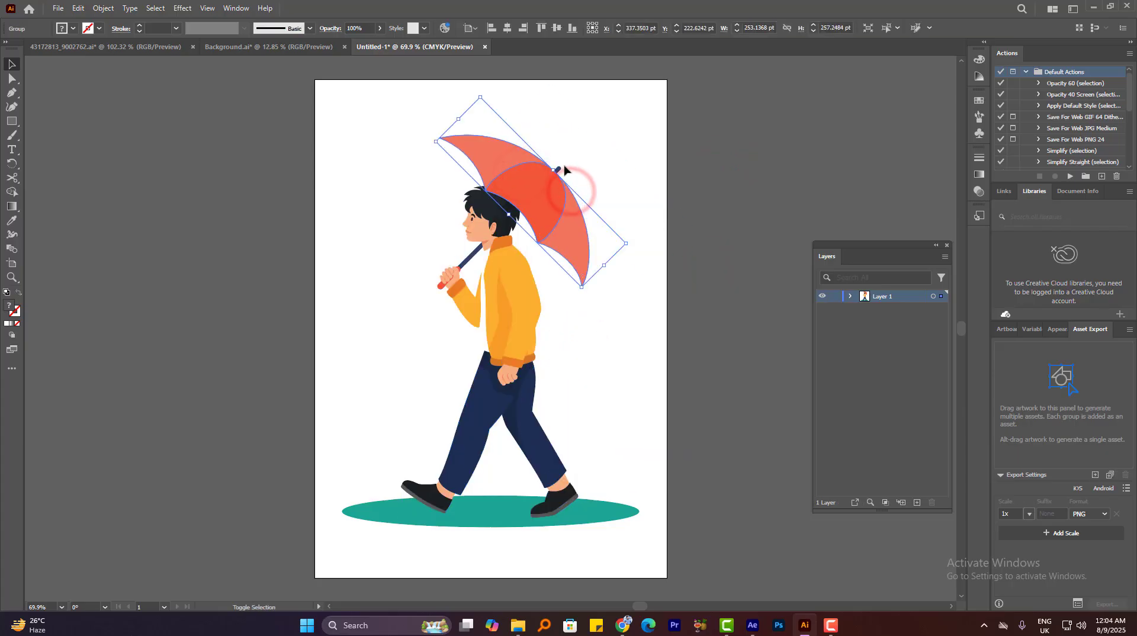
{"action": "left_click_drag", "start_coordinate": [554, 169], "coordinate": [725, 158]}
{"action": "left_click", "coordinate": [588, 147]}
{"action": "key", "text": "ctrl+z"}
{"action": "key", "text": "ctrl+z"}
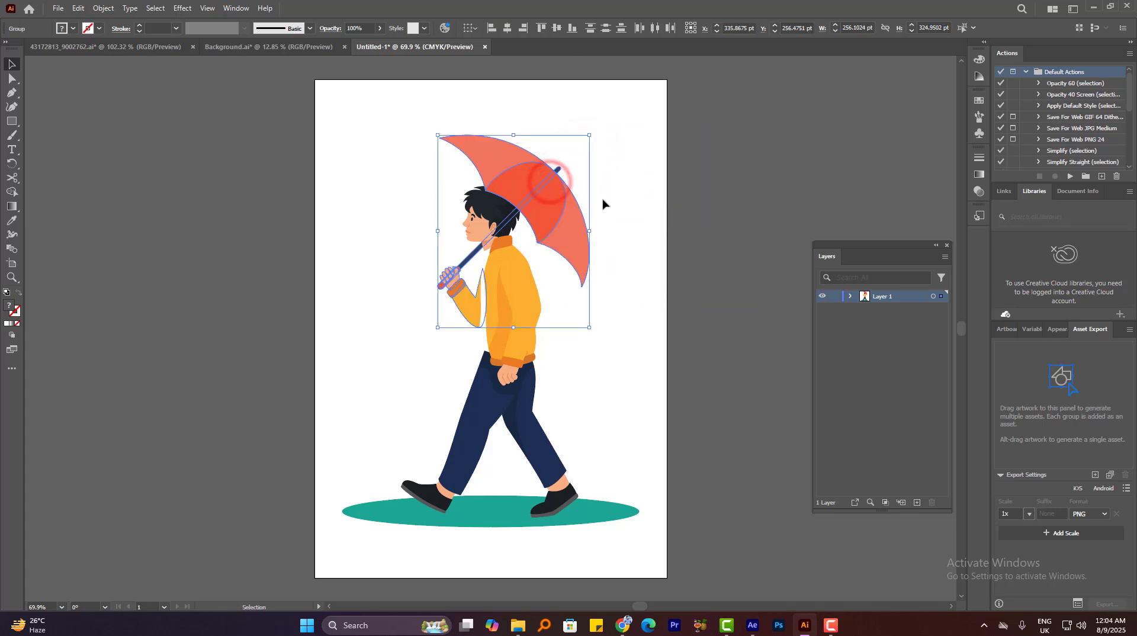
Ungroup the umbrella handle and bent arm so that the forearm sleeve can be selected on its own
{"action": "right_click", "coordinate": [459, 287]}
{"action": "left_click", "coordinate": [367, 317]}
{"action": "left_click", "coordinate": [365, 316]}
{"action": "right_click", "coordinate": [461, 290]}
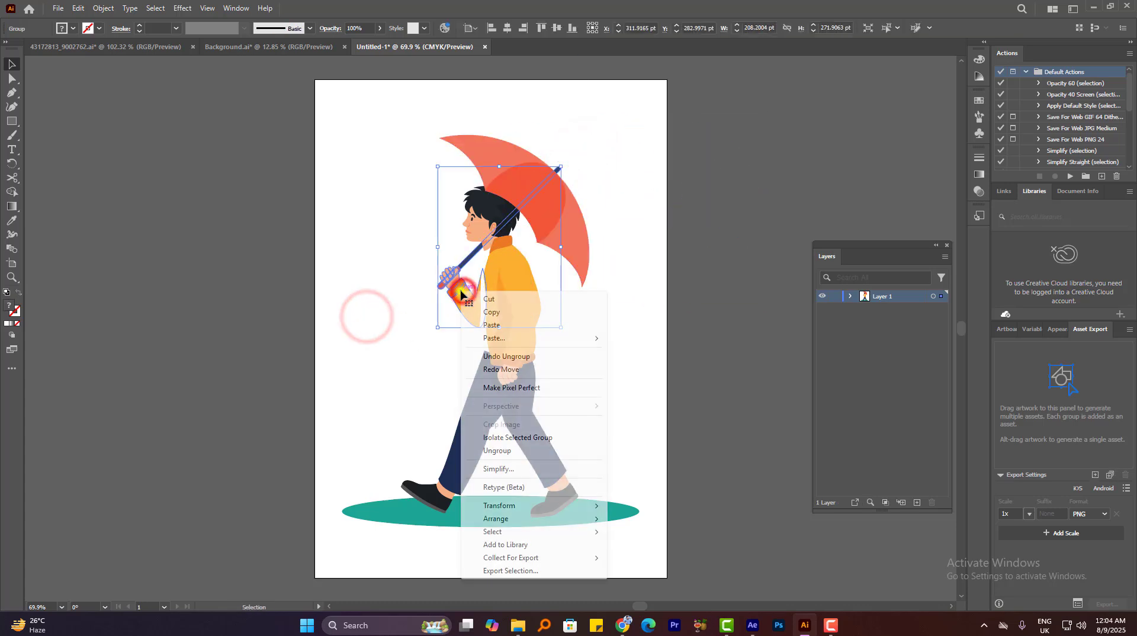
{"action": "left_click", "coordinate": [496, 452]}
{"action": "scroll", "coordinate": [371, 337], "scroll_direction": "up", "scroll_amount": 2}
{"action": "left_click", "coordinate": [468, 289]}
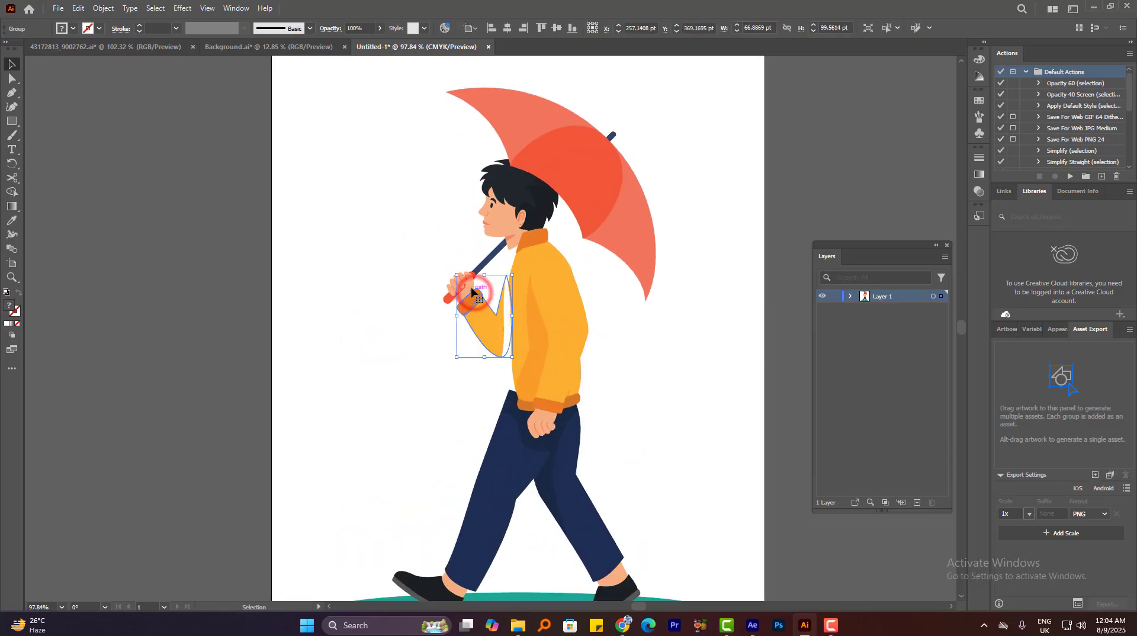
Ungroup the umbrella shaft and the hand holding it into separate paths
{"action": "left_click_drag", "start_coordinate": [427, 259], "coordinate": [468, 295]}
{"action": "left_click", "coordinate": [385, 248]}
{"action": "left_click", "coordinate": [502, 304]}
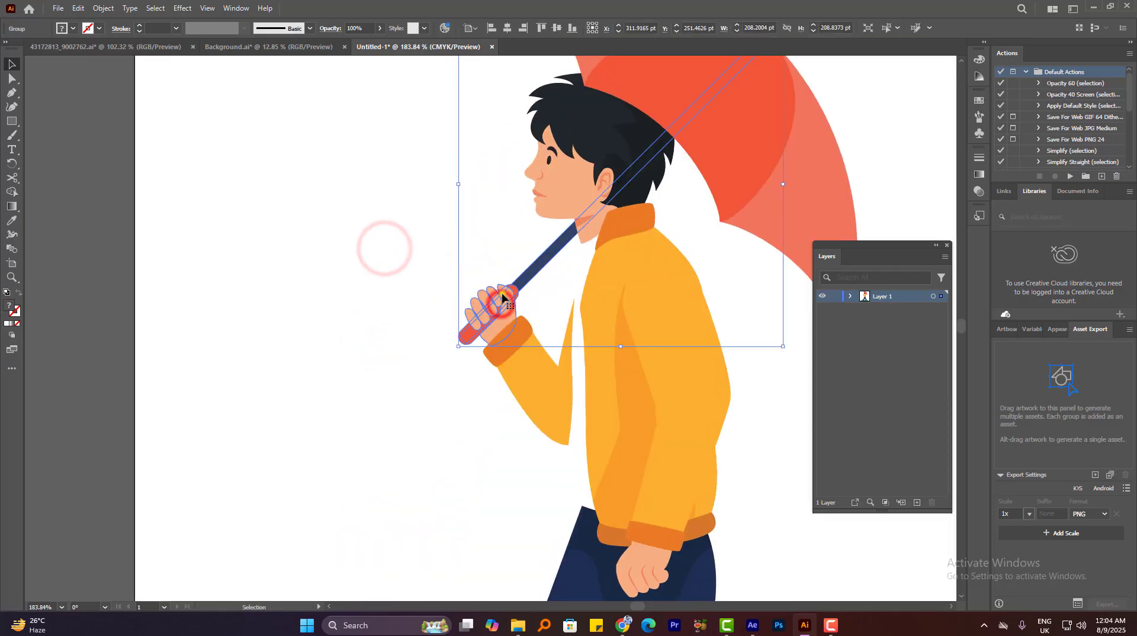
{"action": "right_click", "coordinate": [503, 295]}
{"action": "left_click", "coordinate": [539, 453]}
{"action": "left_click", "coordinate": [427, 393]}
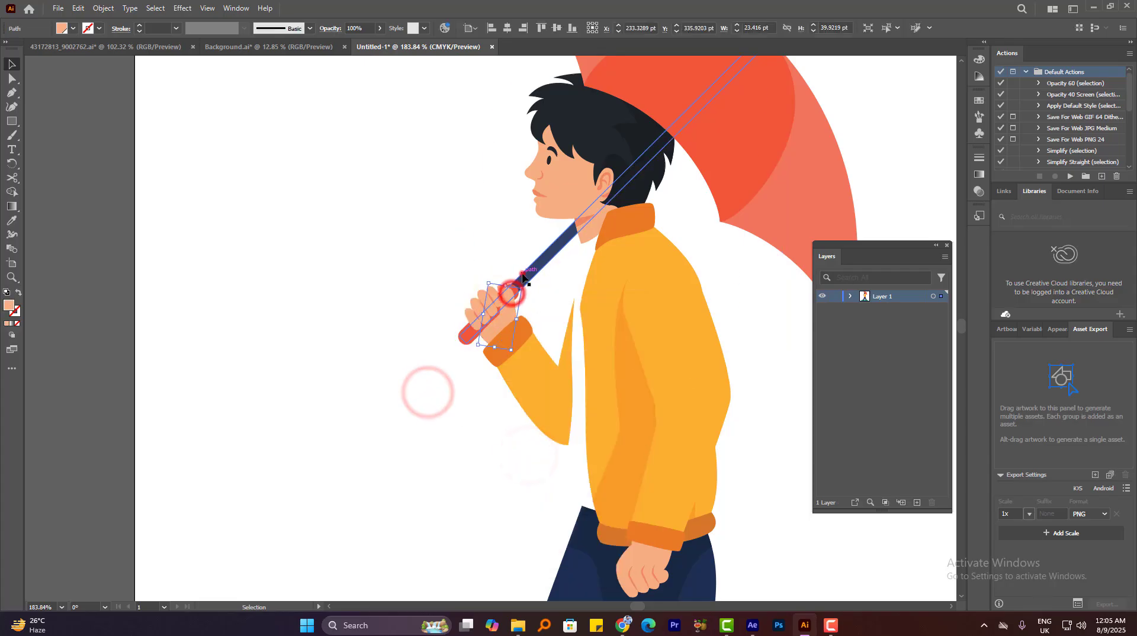
Try moving the umbrella shaft out of the hand, and undo the move
{"action": "left_click", "coordinate": [522, 274]}
{"action": "left_click_drag", "start_coordinate": [525, 272], "coordinate": [468, 266]}
{"action": "key", "text": "ctrl+z"}
Try moving the umbrella canopy and shaft together away from the man, and undo the move
{"action": "scroll", "coordinate": [510, 245], "scroll_direction": "down", "scroll_amount": 3}
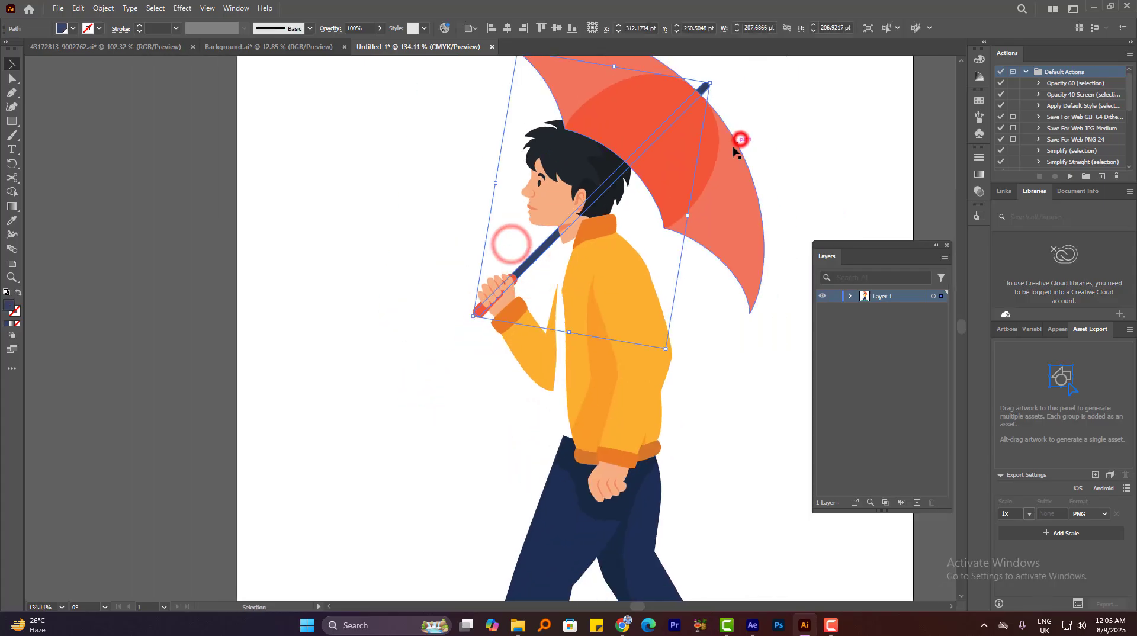
{"action": "scroll", "coordinate": [740, 141], "scroll_direction": "down", "scroll_amount": 1}
{"action": "left_click_drag", "start_coordinate": [734, 152], "coordinate": [666, 202]}
{"action": "left_click", "coordinate": [708, 125]}
{"action": "left_click_drag", "start_coordinate": [698, 99], "coordinate": [655, 140]}
{"action": "left_click_drag", "start_coordinate": [665, 170], "coordinate": [803, 141]}
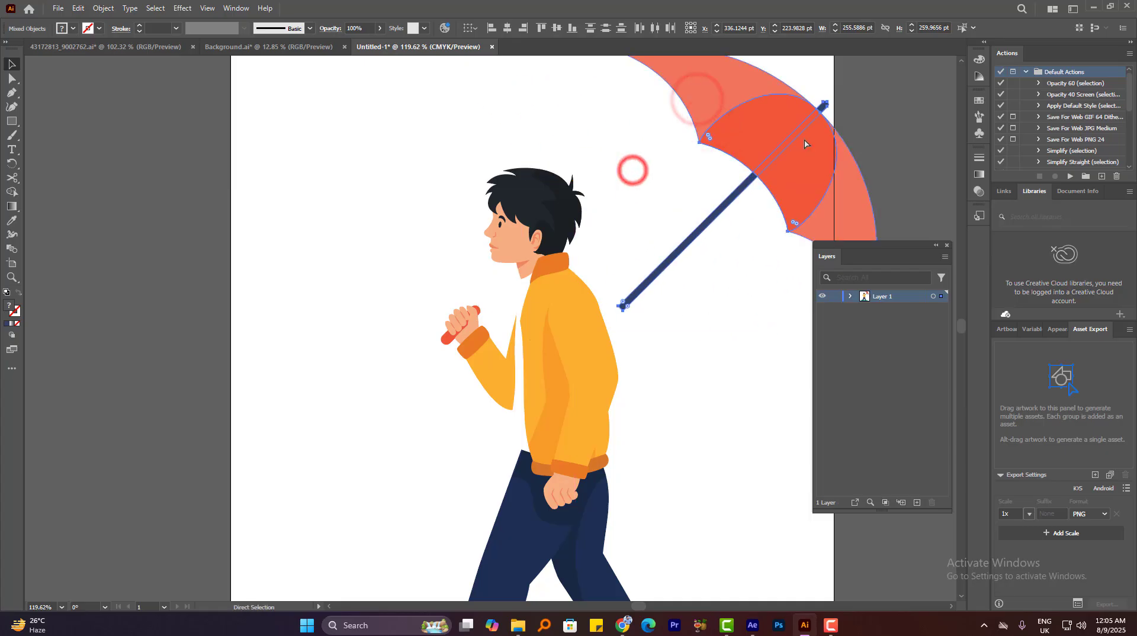
{"action": "key", "text": "ctrl+z"}
Try moving the umbrella's grip together with its canopy and shaft, and undo the moves
{"action": "left_click_drag", "start_coordinate": [442, 339], "coordinate": [373, 286]}
{"action": "key", "text": "ctrl+z"}
{"action": "left_click_drag", "start_coordinate": [660, 232], "coordinate": [628, 234]}
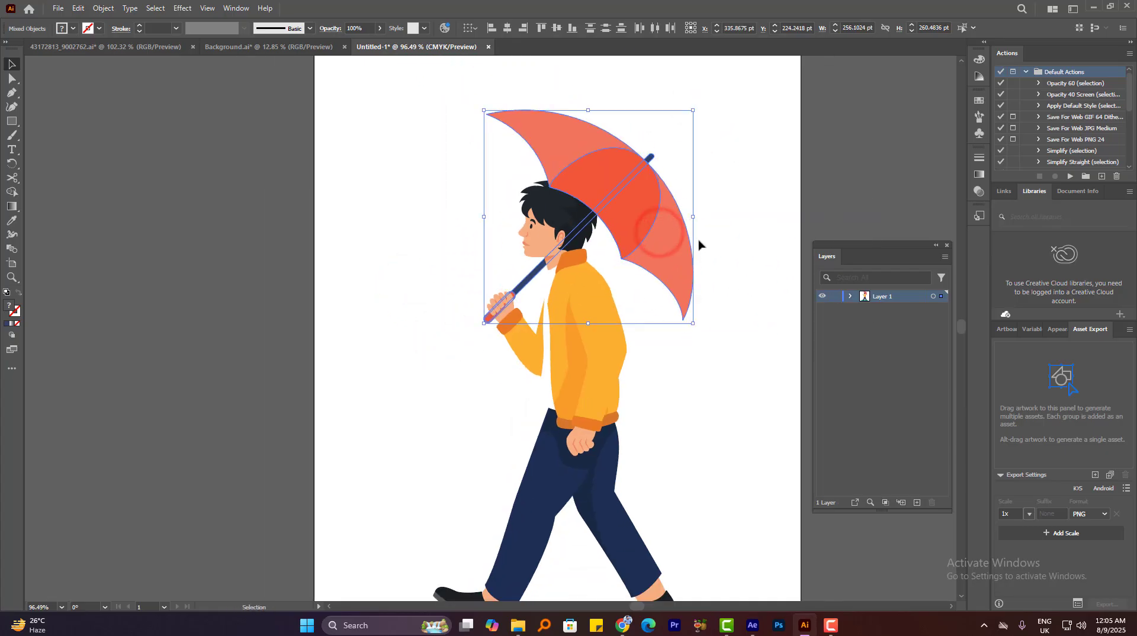
{"action": "left_click_drag", "start_coordinate": [615, 178], "coordinate": [654, 208]}
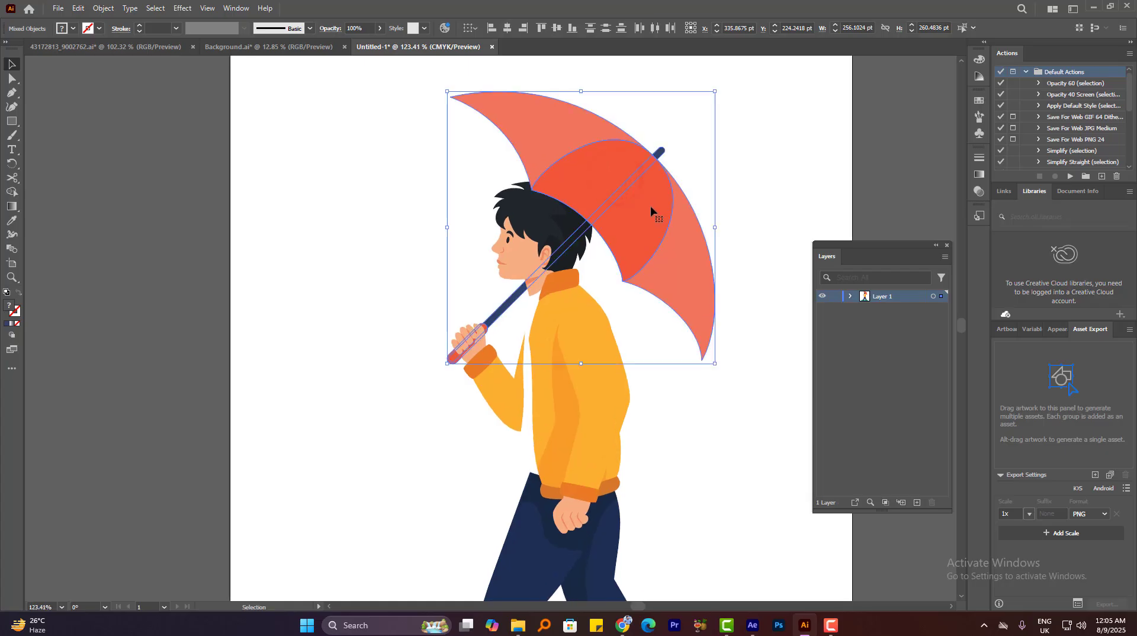
{"action": "left_click_drag", "start_coordinate": [638, 221], "coordinate": [793, 173]}
{"action": "key", "text": "ctrl+z"}
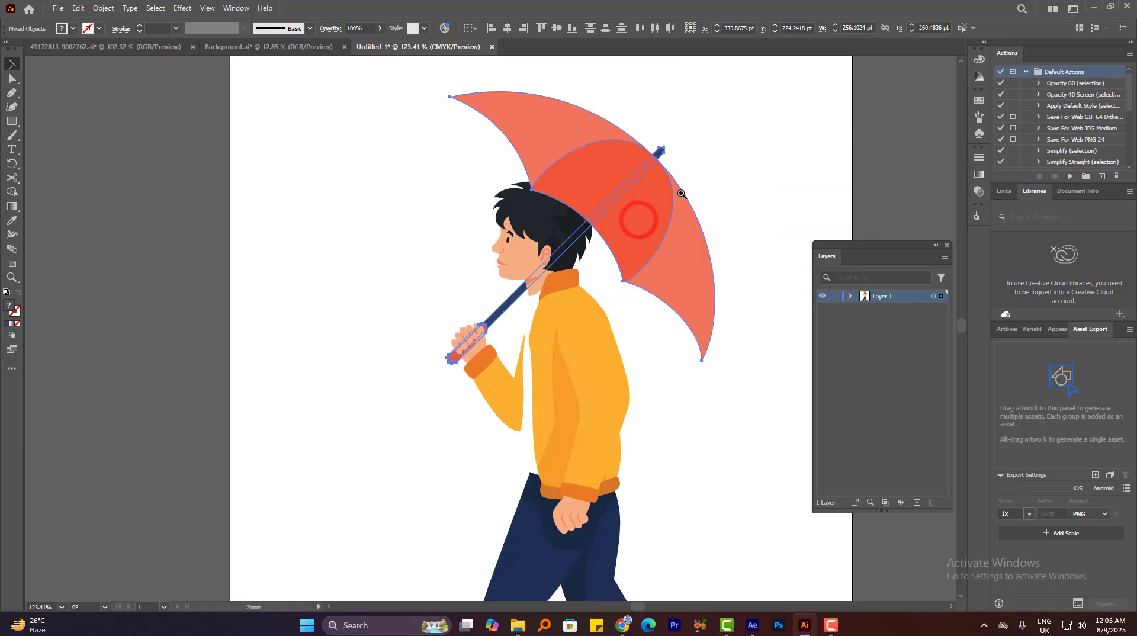
Try shifting the umbrella canopy on its own, and undo the move
{"action": "left_click_drag", "start_coordinate": [681, 193], "coordinate": [634, 198]}
{"action": "left_click_drag", "start_coordinate": [644, 203], "coordinate": [634, 141]}
{"action": "left_click", "coordinate": [663, 171]}
{"action": "key", "text": "ctrl+z"}
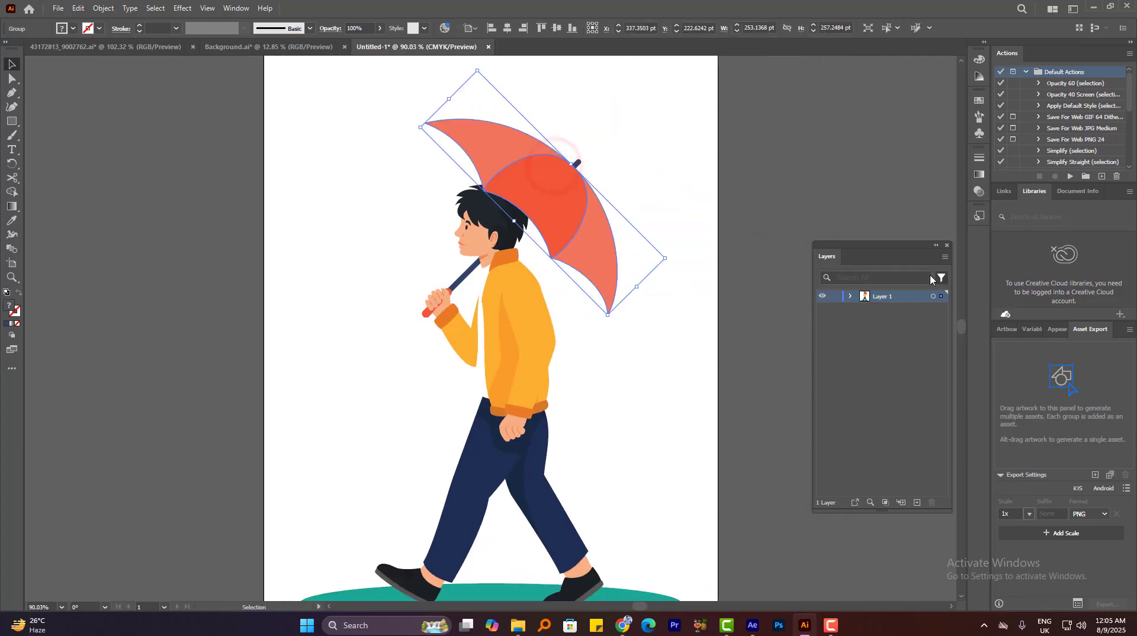
{"action": "left_click", "coordinate": [586, 210], "text": "ctrl+alt"}
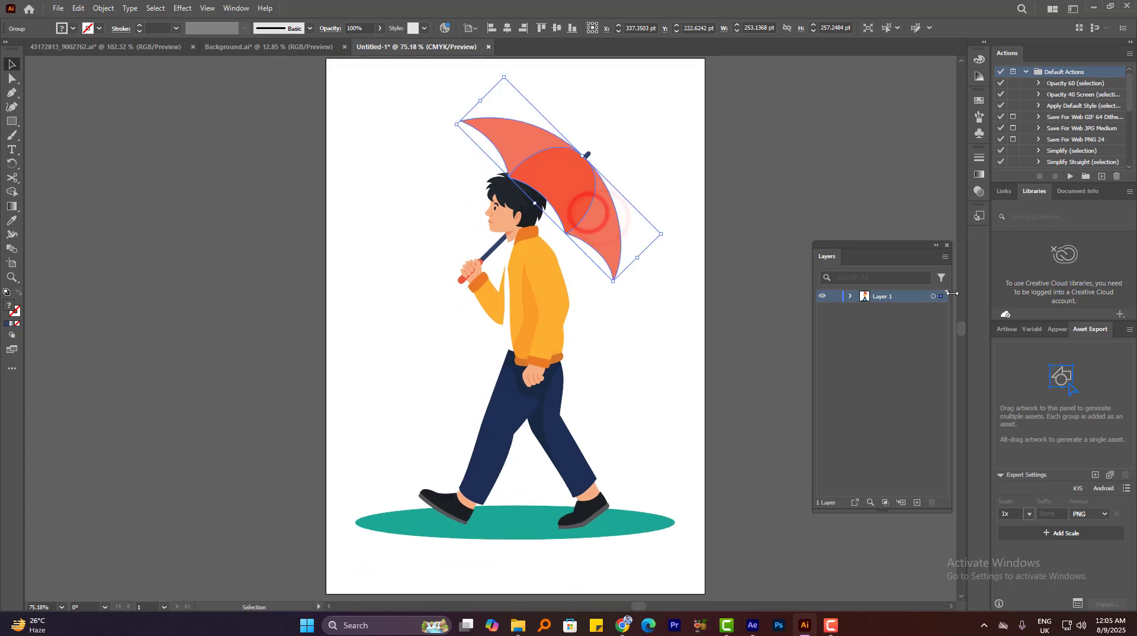
{"action": "left_click", "coordinate": [945, 256]}
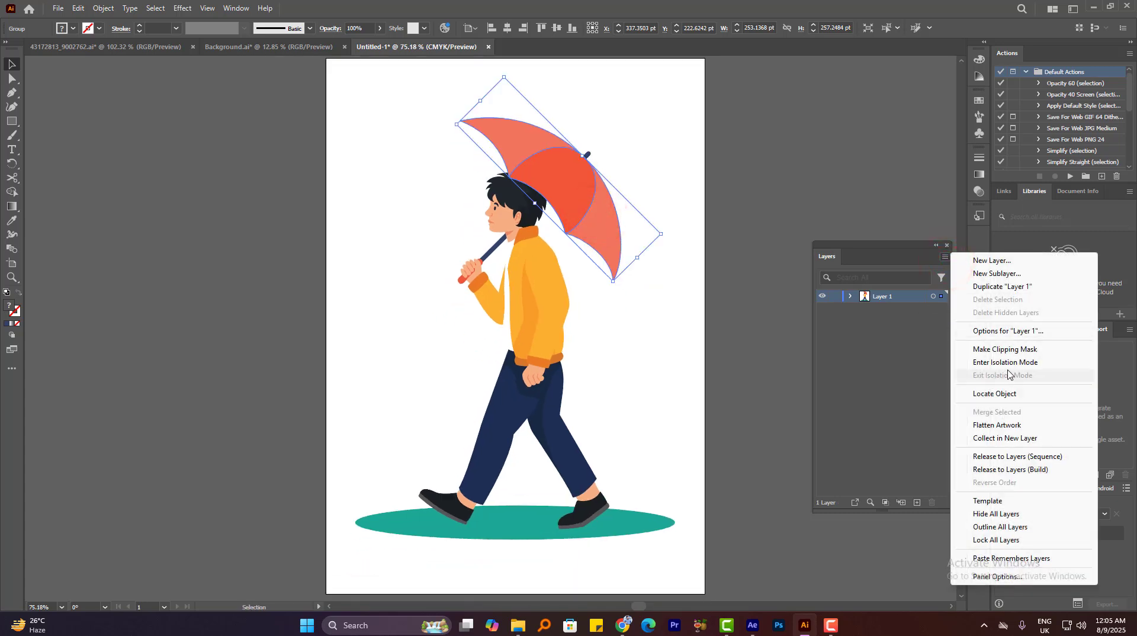
{"action": "left_click", "coordinate": [824, 354]}
Try moving the palm of the umbrella-holding hand off the grip, and undo each move
{"action": "left_click_drag", "start_coordinate": [487, 251], "coordinate": [472, 350]}
{"action": "left_click", "coordinate": [487, 298]}
{"action": "key", "text": "ctrl+z"}
{"action": "left_click_drag", "start_coordinate": [452, 262], "coordinate": [510, 326]}
{"action": "left_click", "coordinate": [483, 275]}
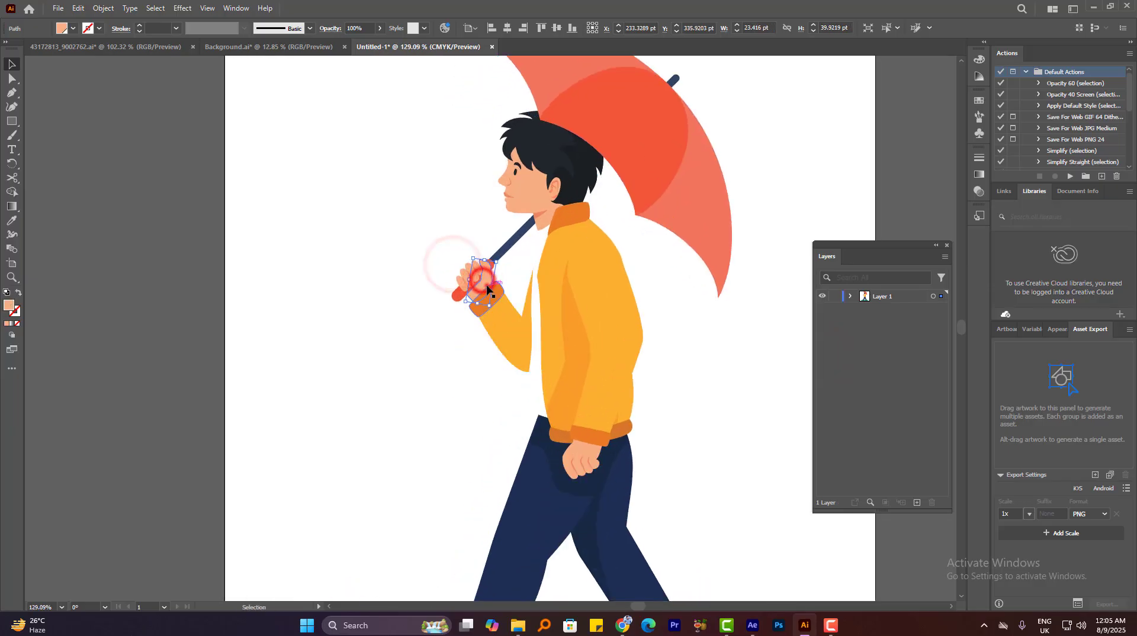
{"action": "left_click_drag", "start_coordinate": [487, 285], "coordinate": [483, 330]}
{"action": "key", "text": "ctrl+z"}
{"action": "left_click_drag", "start_coordinate": [478, 281], "coordinate": [508, 282]}
{"action": "key", "text": "ctrl+z"}
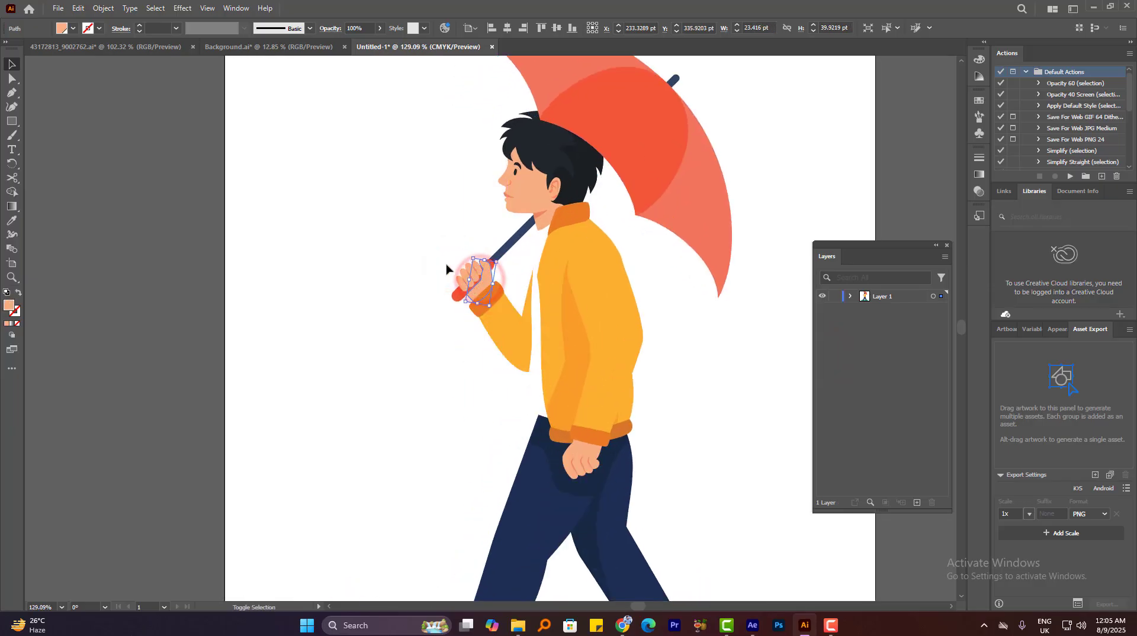
Zoom in closely on the umbrella-holding hand, try moving its palm again, and undo the changes
{"action": "left_click", "coordinate": [443, 262]}
{"action": "left_click_drag", "start_coordinate": [450, 259], "coordinate": [557, 326]}
{"action": "left_click_drag", "start_coordinate": [510, 256], "coordinate": [368, 231]}
{"action": "key", "text": "ctrl+z"}
{"action": "left_click_drag", "start_coordinate": [541, 282], "coordinate": [580, 333]}
{"action": "key", "text": "ctrl+z"}
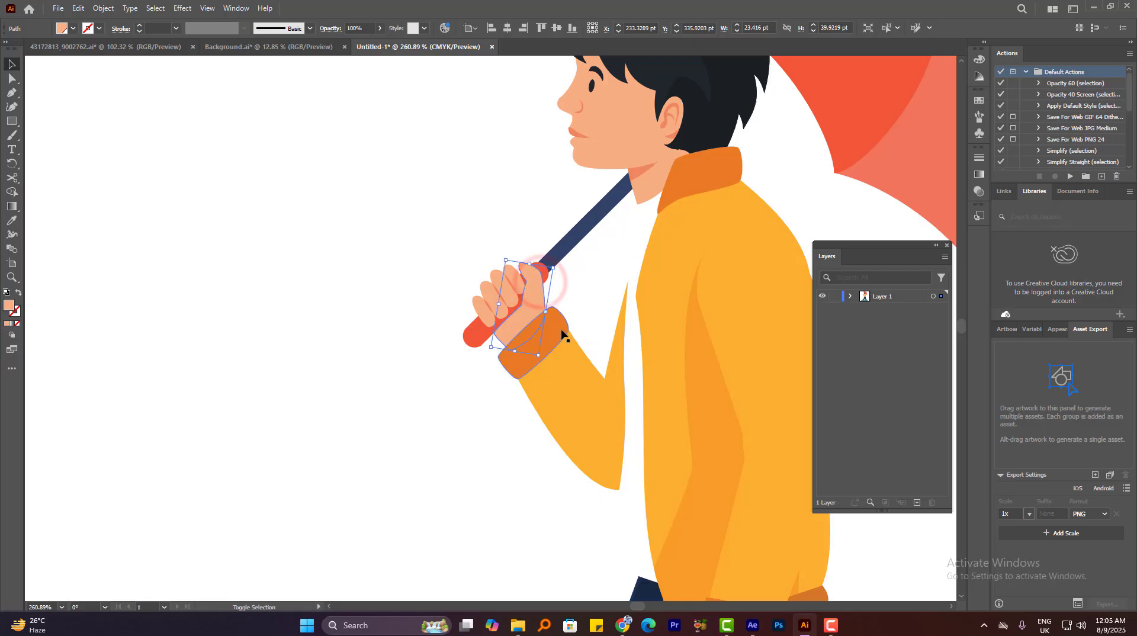
Select the forearm sleeve and fingers along with the palm, try moving them together, and undo the move
{"action": "left_click", "coordinate": [563, 330], "text": "shift"}
{"action": "left_click", "coordinate": [494, 290], "text": "shift"}
{"action": "left_click_drag", "start_coordinate": [493, 290], "coordinate": [390, 279]}
{"action": "key", "text": "ctrl+z"}
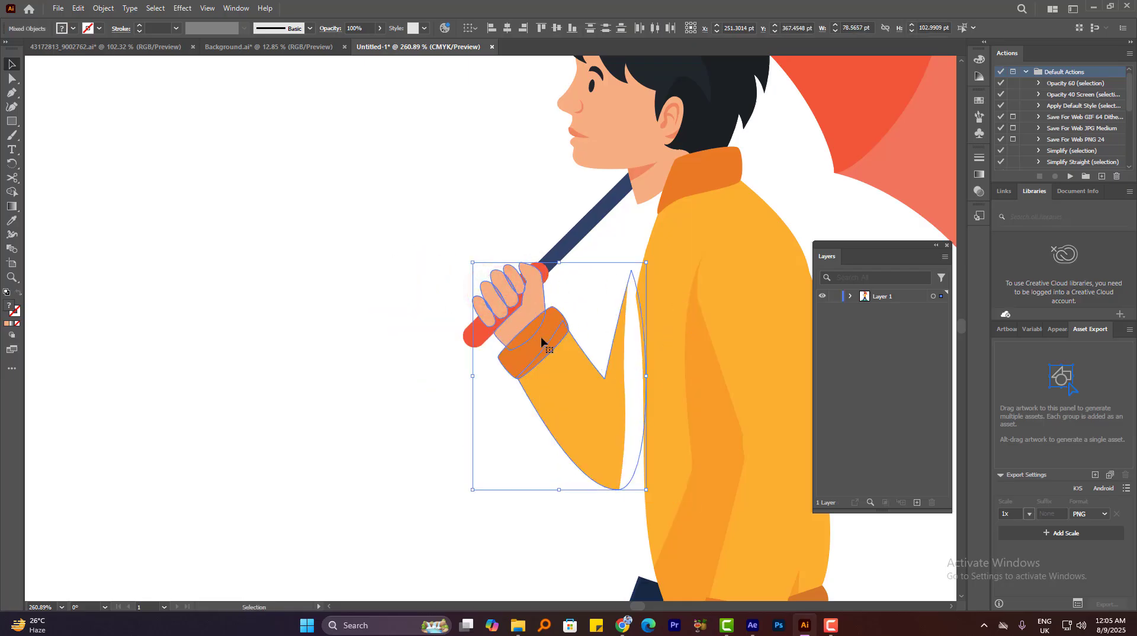
Cut the bent forearm sleeve with its cuff from Layer 1
{"action": "left_click_drag", "start_coordinate": [630, 290], "coordinate": [587, 290]}
{"action": "left_click_drag", "start_coordinate": [643, 279], "coordinate": [538, 276]}
{"action": "left_click", "coordinate": [423, 354]}
{"action": "left_click", "coordinate": [492, 353]}
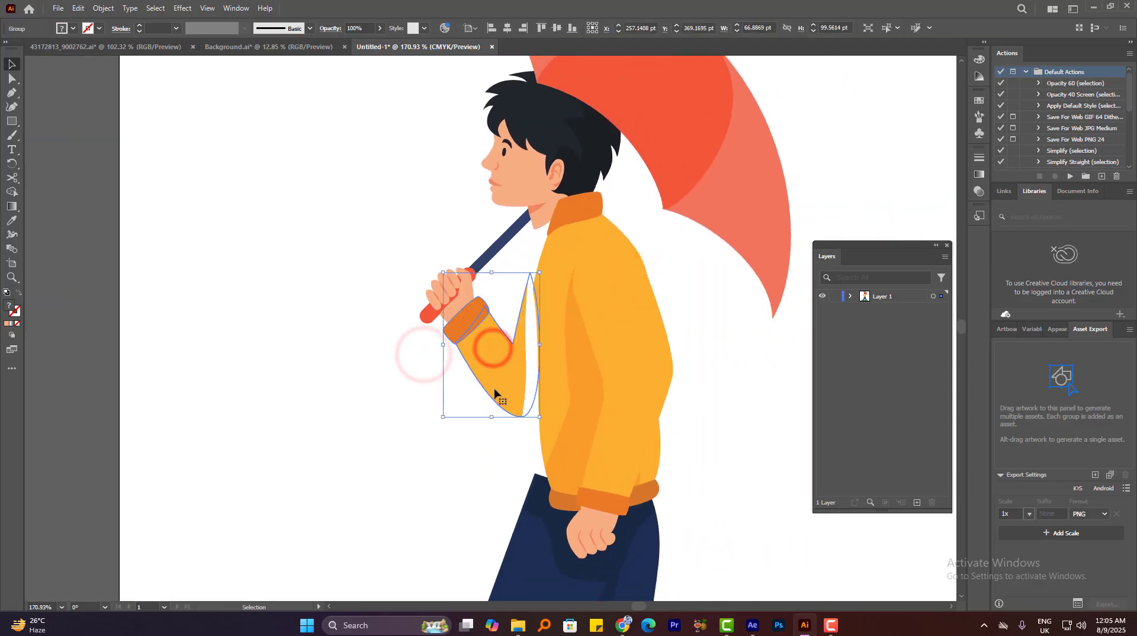
{"action": "key", "text": "Delete"}
Add a new layer beneath Layer 1 and paste the forearm sleeve into it at its original position
{"action": "left_click", "coordinate": [916, 502]}
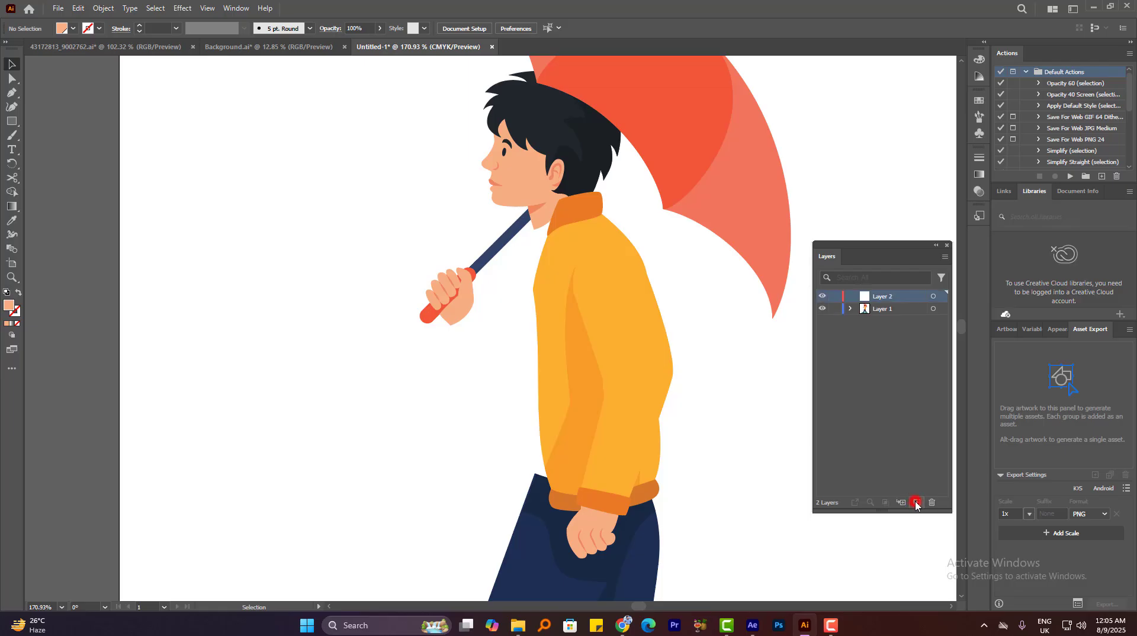
{"action": "left_click_drag", "start_coordinate": [895, 299], "coordinate": [895, 324]}
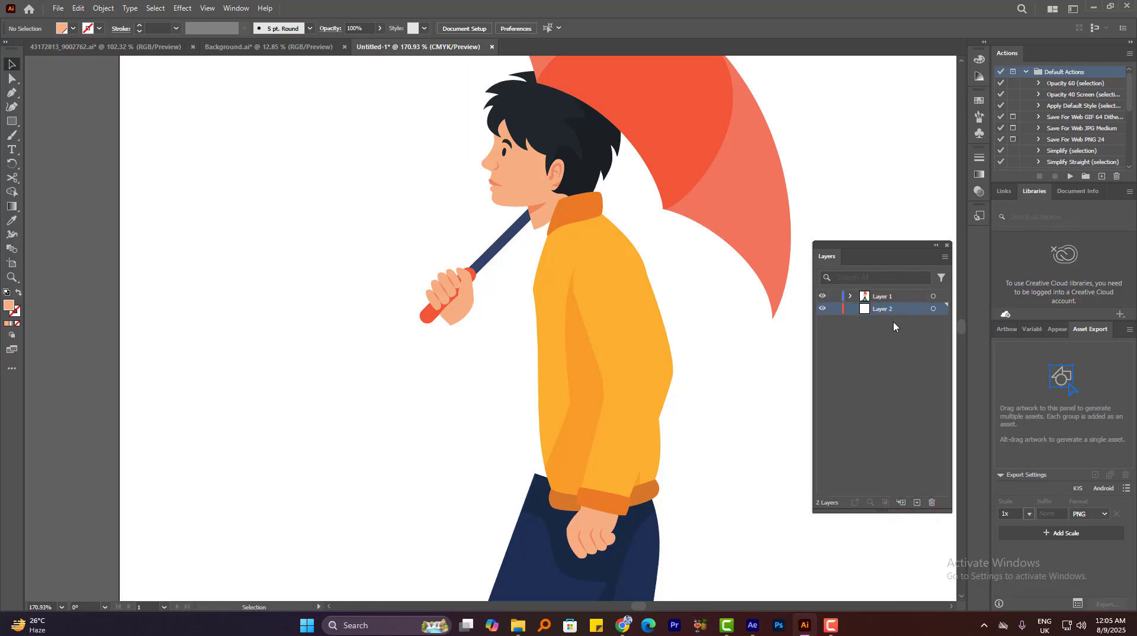
{"action": "key", "text": "ctrl+f"}
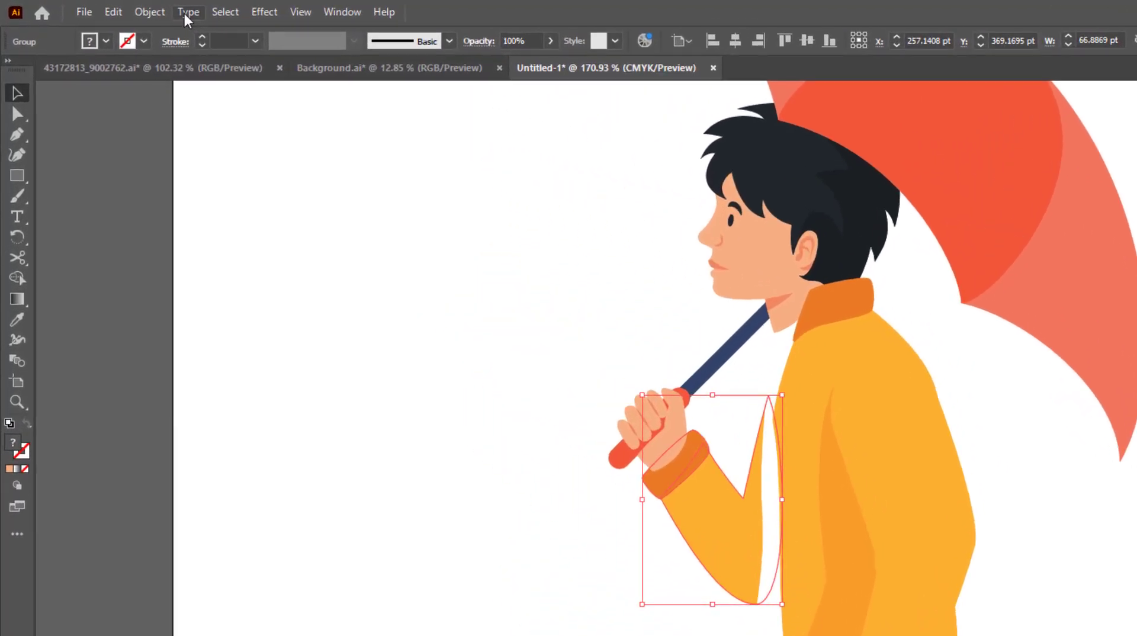
{"action": "left_click", "coordinate": [103, 7]}
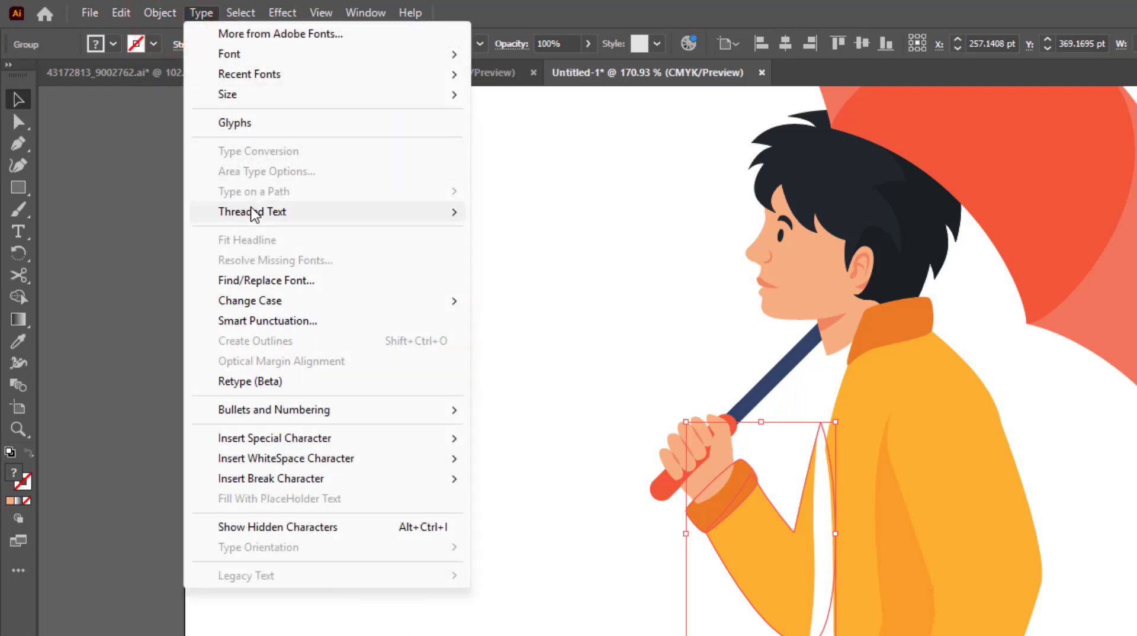
{"action": "mouse_move", "coordinate": [121, 13]}
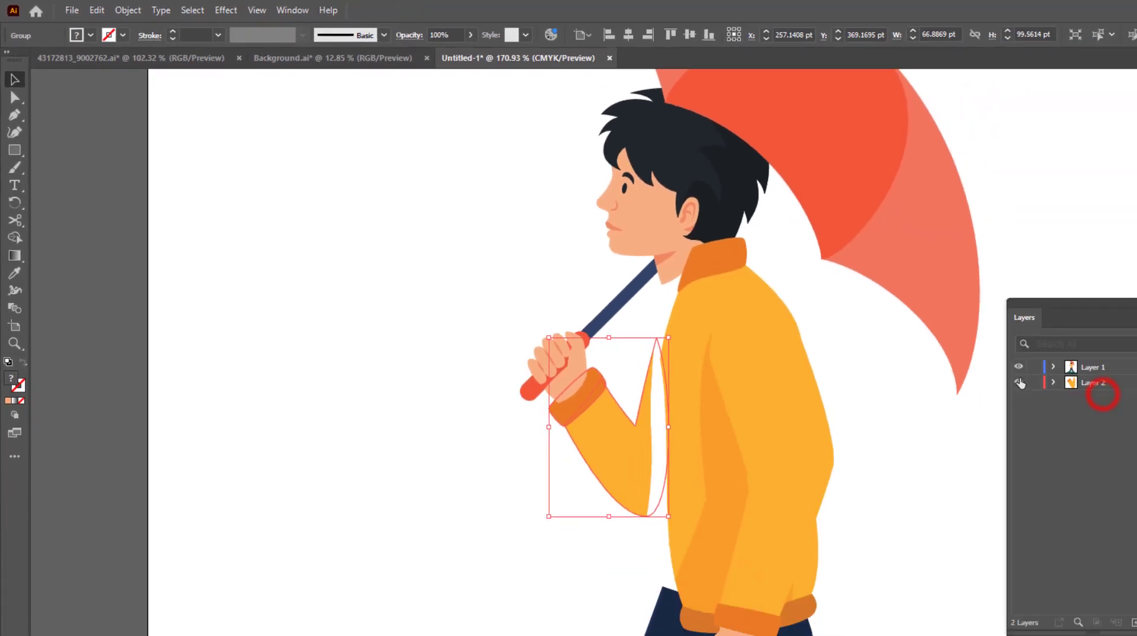
Toggle Layer 2's visibility off and on to check that it holds the forearm sleeve
{"action": "left_click", "coordinate": [822, 308]}
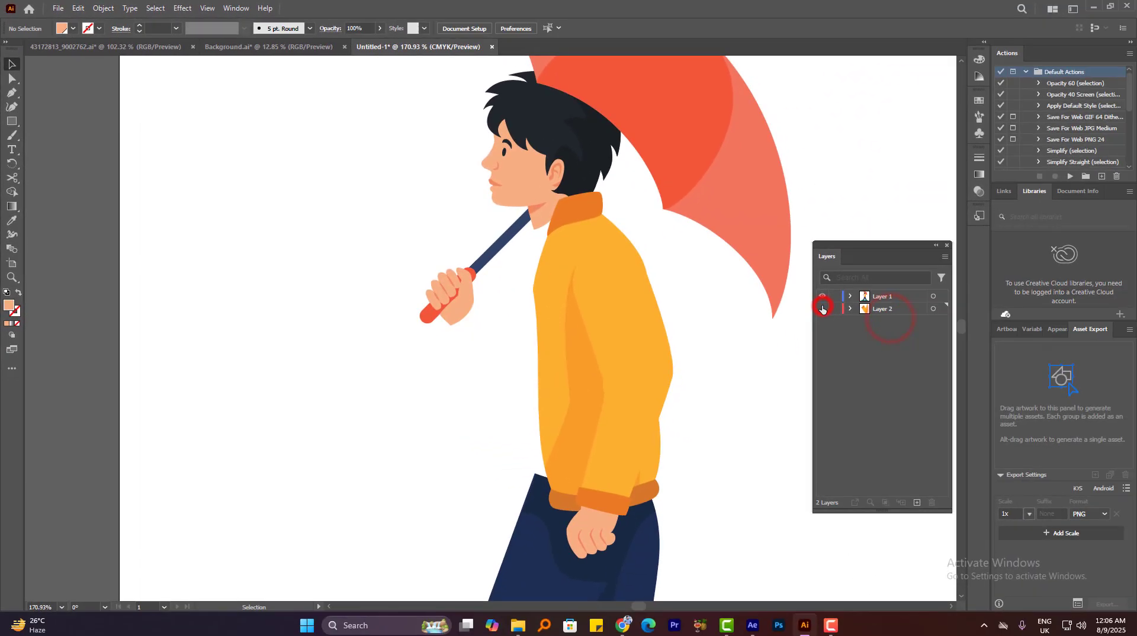
{"action": "left_click", "coordinate": [822, 309]}
{"action": "left_click", "coordinate": [823, 308]}
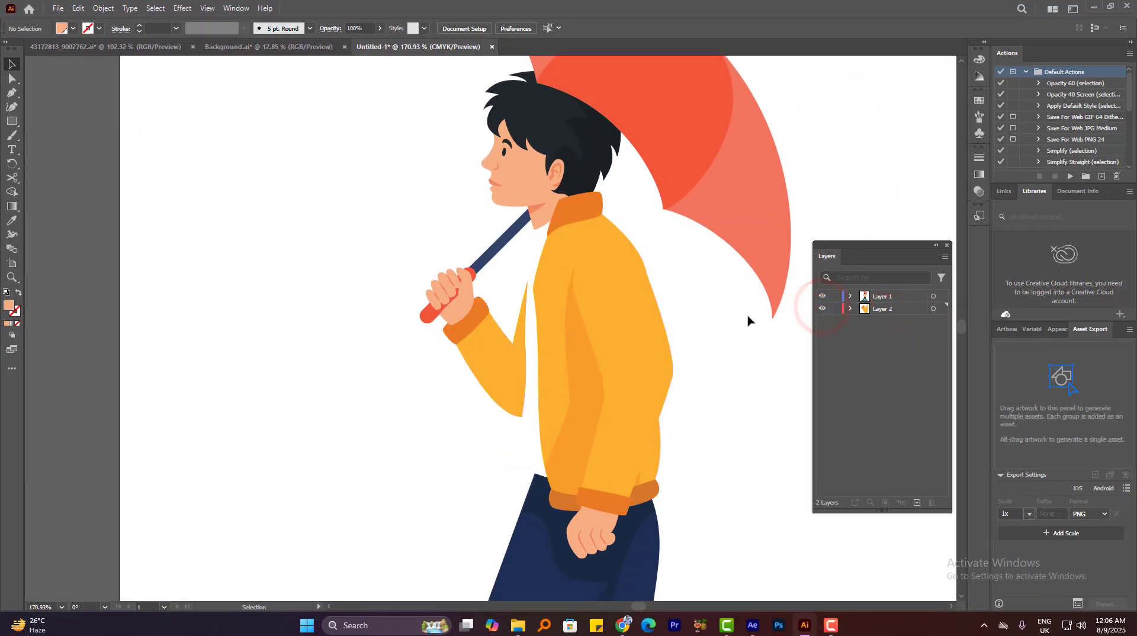
Try moving the palm from Layer 1 into Layer 2 at its original position, toggling Layer 2's visibility to check the stacking
{"action": "left_click", "coordinate": [471, 303]}
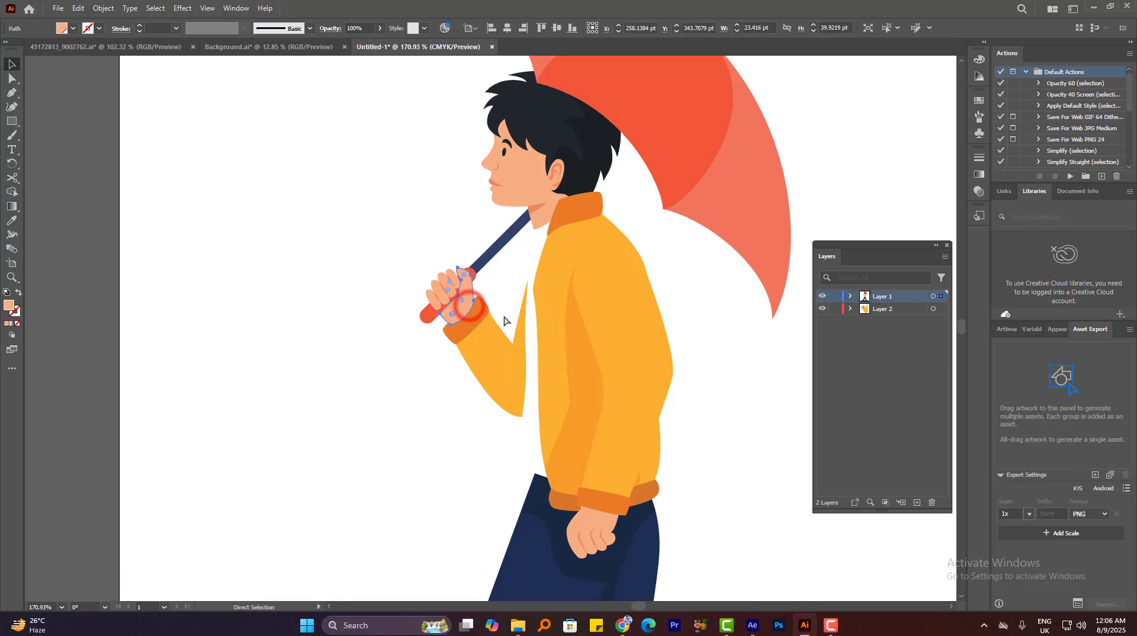
{"action": "left_click", "coordinate": [712, 318]}
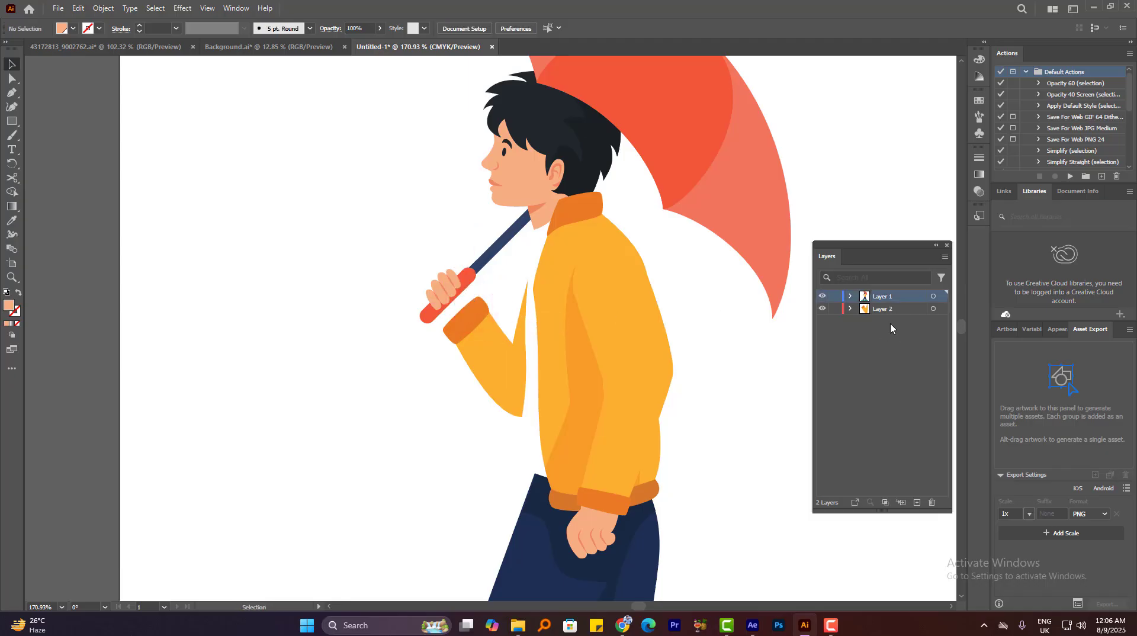
{"action": "left_click", "coordinate": [888, 313]}
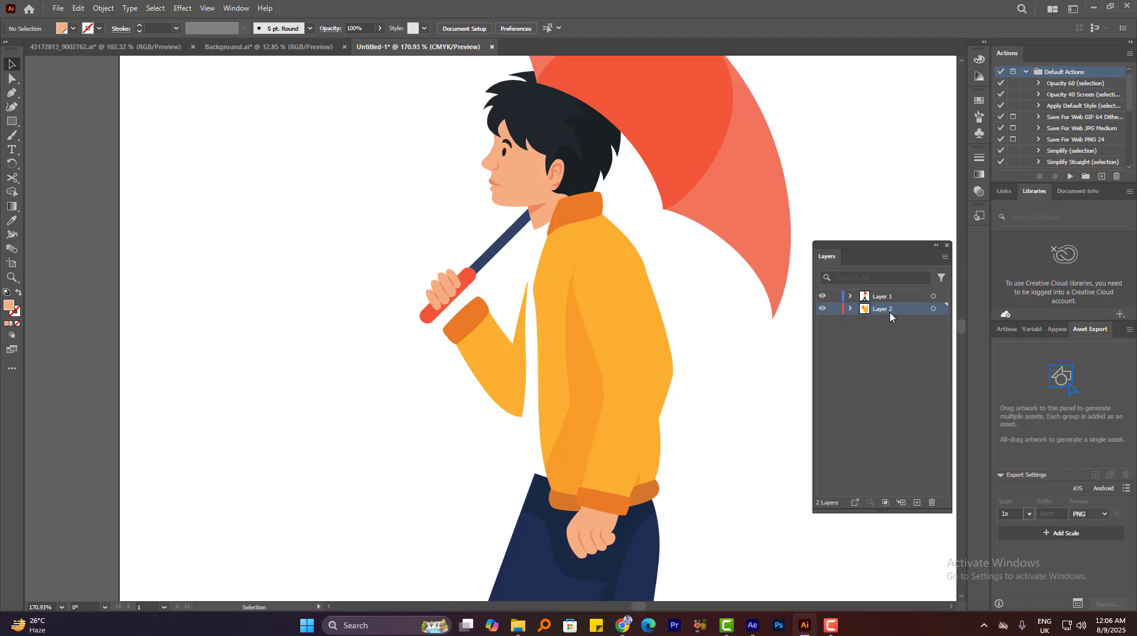
{"action": "left_click", "coordinate": [885, 314], "text": "alt"}
{"action": "left_click", "coordinate": [826, 310]}
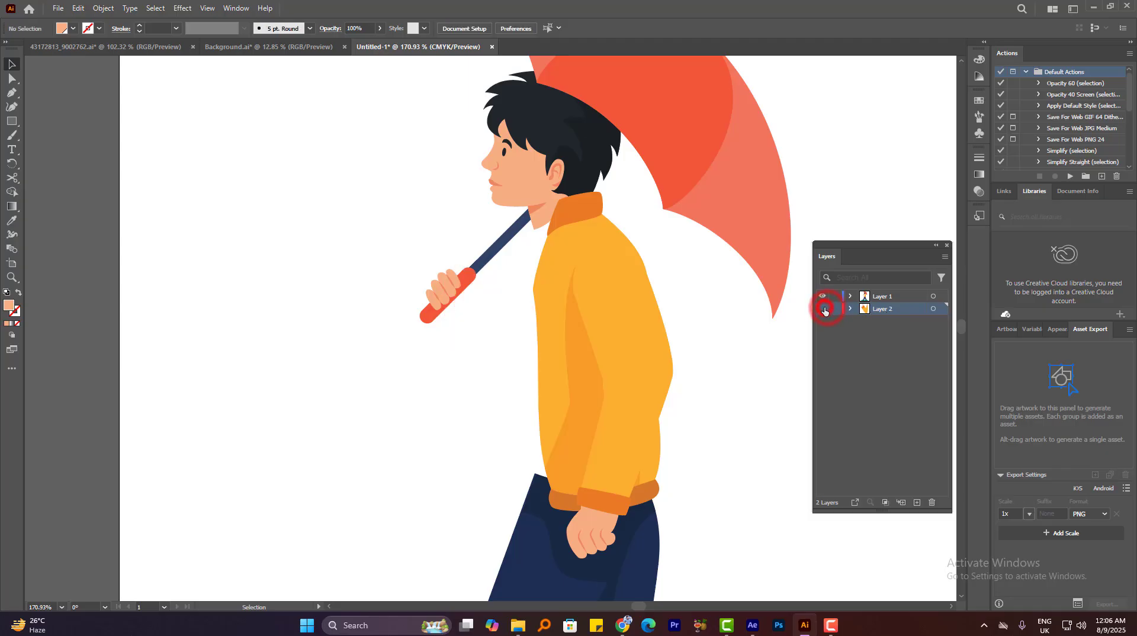
{"action": "left_click", "coordinate": [824, 309]}
{"action": "left_click", "coordinate": [825, 310]}
{"action": "left_click", "coordinate": [825, 309]}
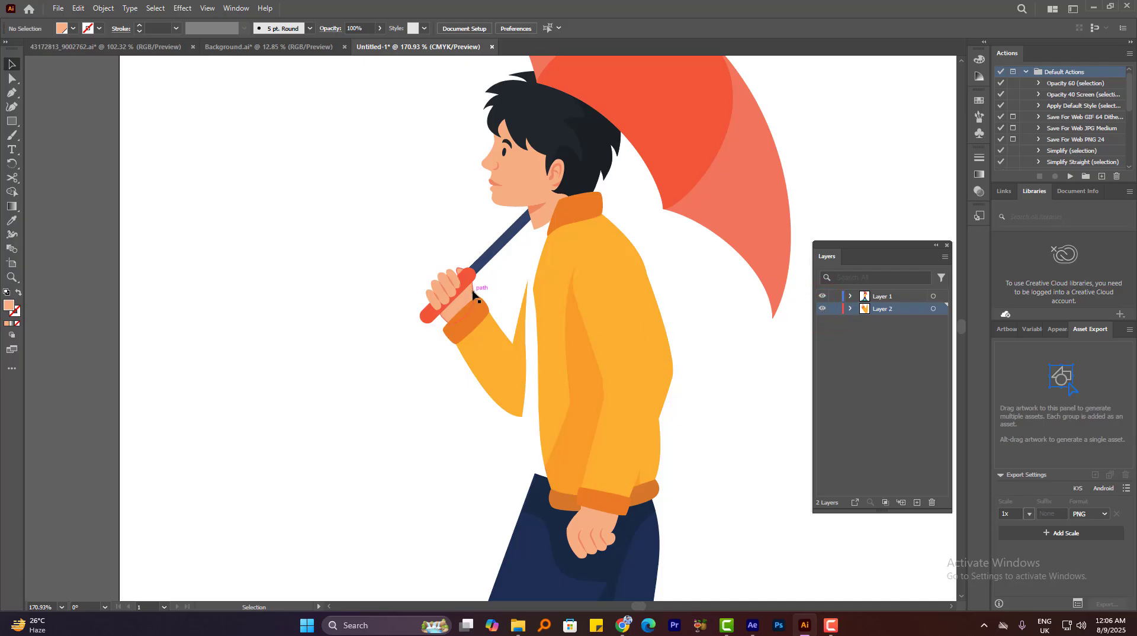
Undo the palm's transfer into Layer 2 so it is selected on Layer 1 again
{"action": "key", "text": "ctrl+z"}
{"action": "key", "text": "ctrl+z"}
{"action": "key", "text": "ctrl+z"}
{"action": "key", "text": "ctrl+z"}
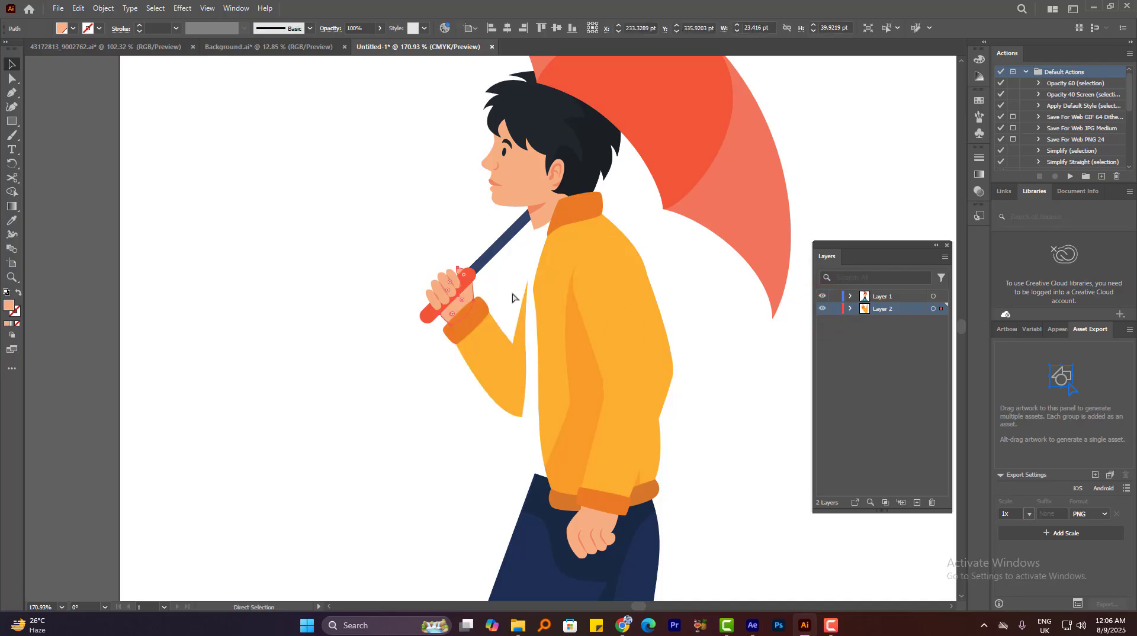
{"action": "key", "text": "ctrl+z"}
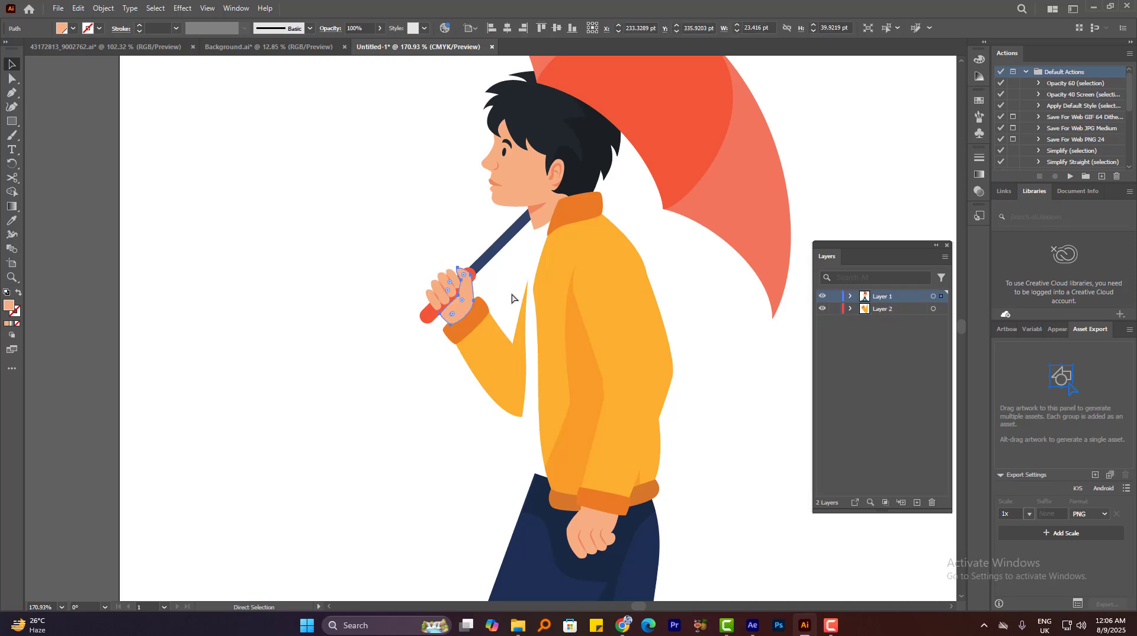
Cut the palm from Layer 1 and paste it at its original position into a new layer above Layer 2
{"action": "left_click", "coordinate": [506, 274]}
{"action": "left_click_drag", "start_coordinate": [469, 274], "coordinate": [495, 280]}
{"action": "key", "text": "ctrl+z"}
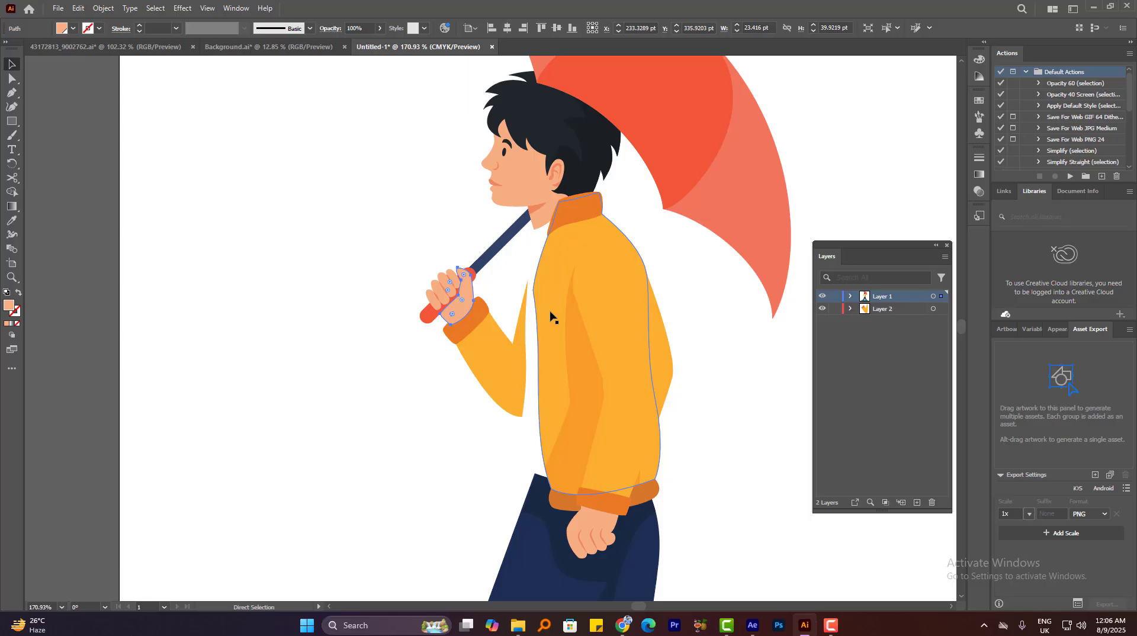
{"action": "key", "text": "ctrl+z"}
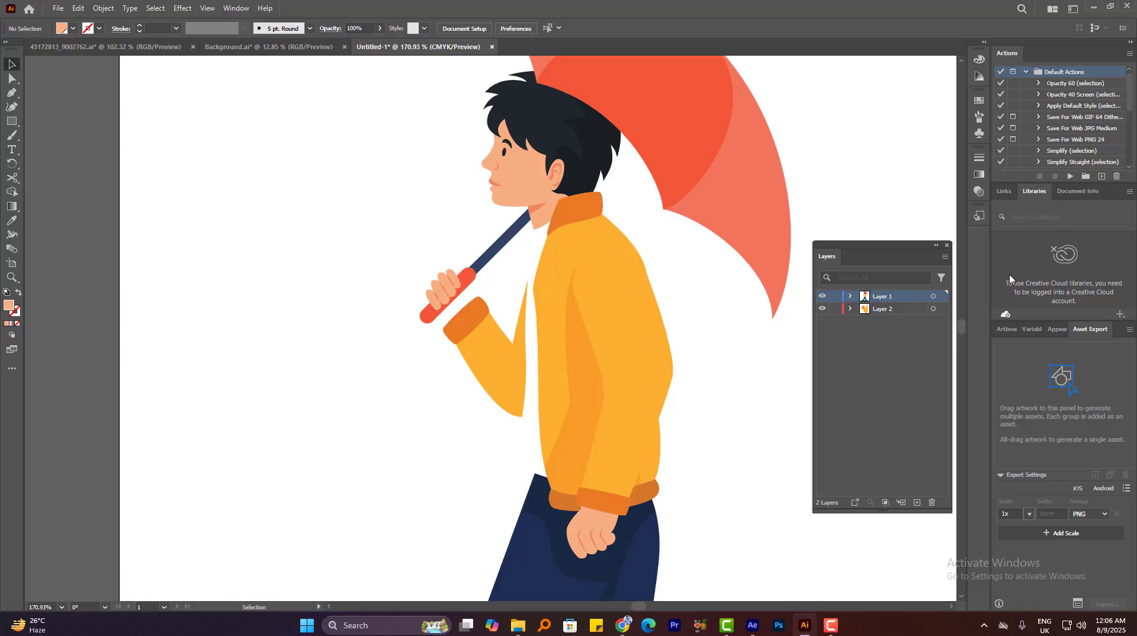
{"action": "left_click", "coordinate": [880, 309]}
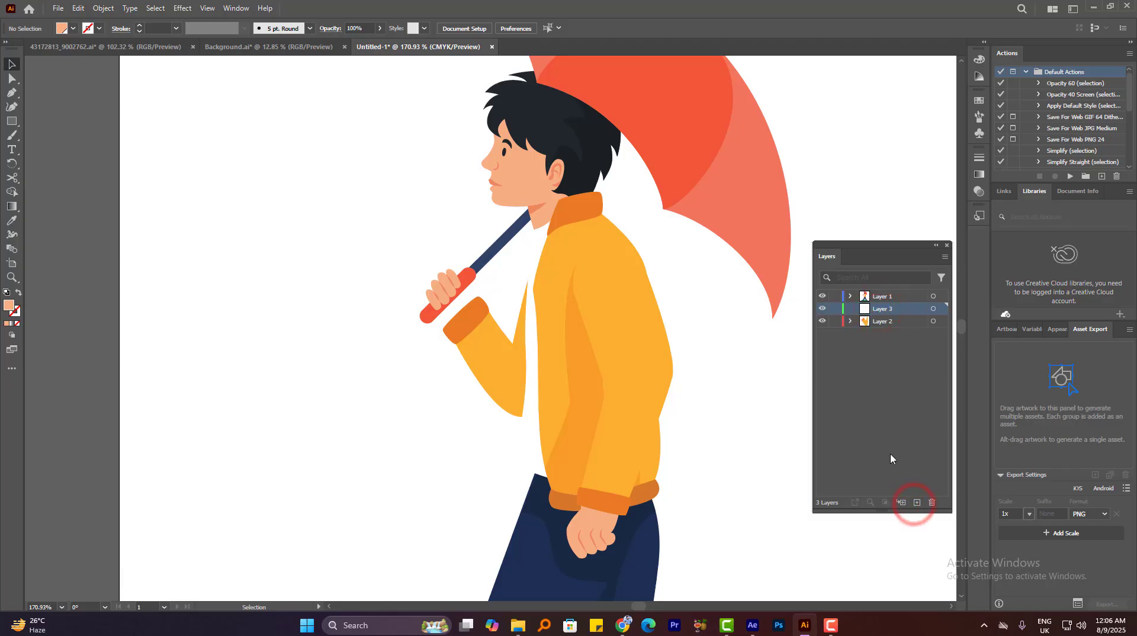
{"action": "key", "text": "ctrl+n"}
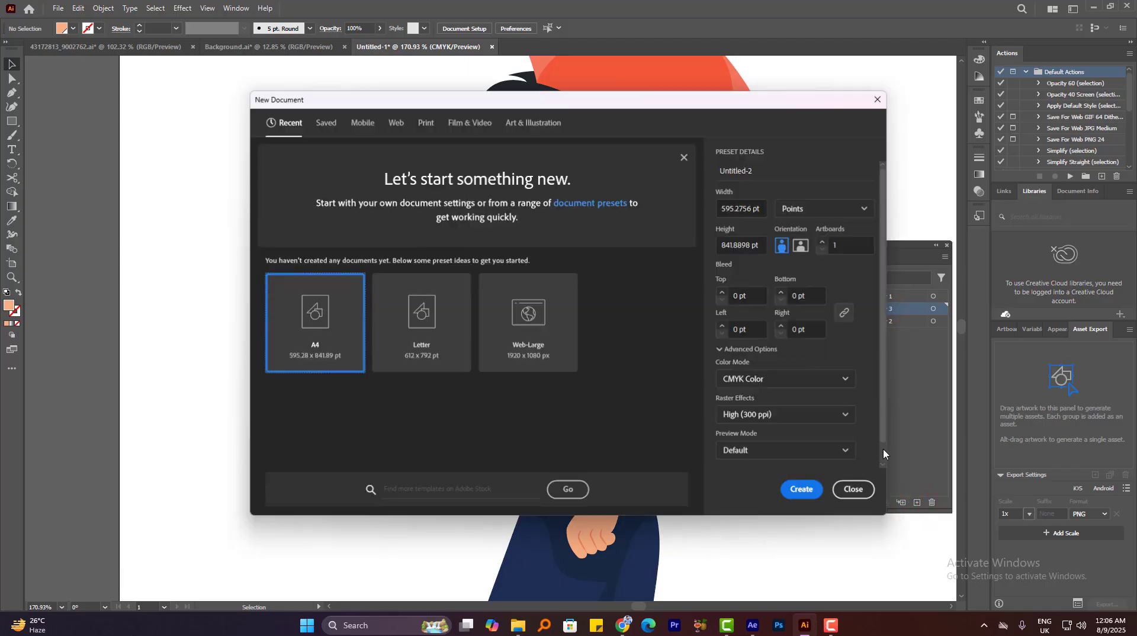
{"action": "left_click", "coordinate": [859, 487]}
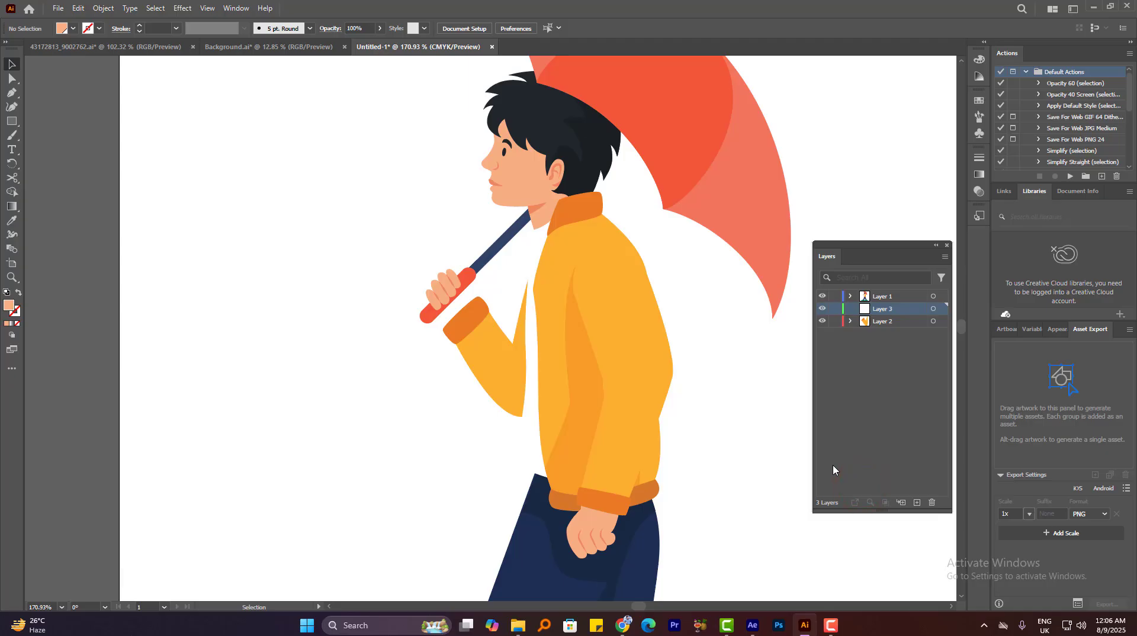
{"action": "key", "text": "ctrl+f"}
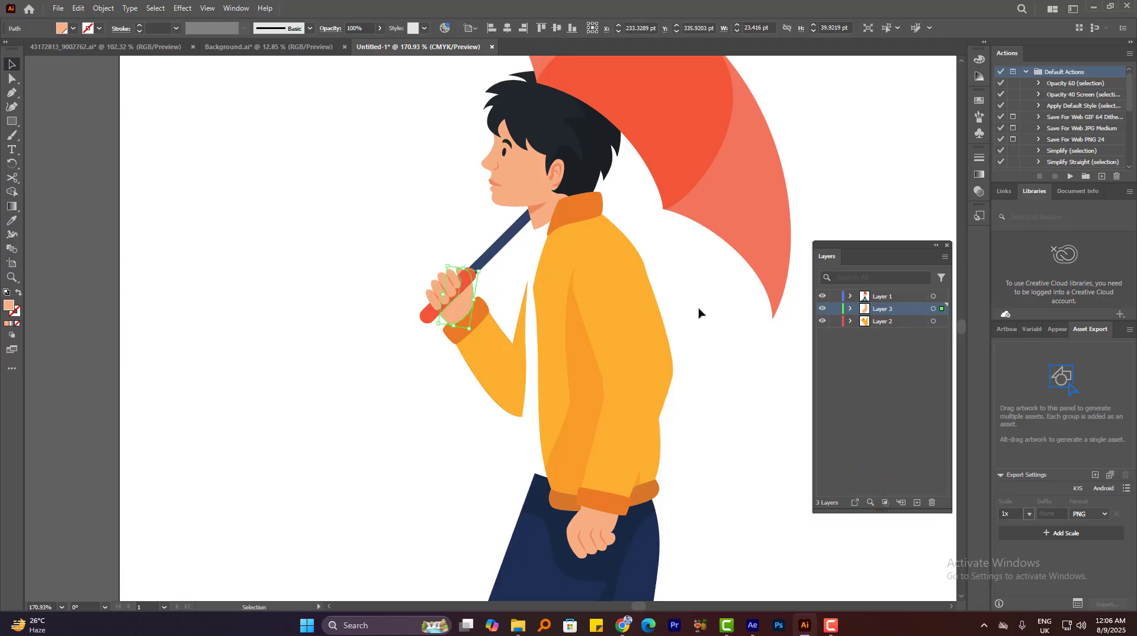
Move the palm's layer above Layer 1 and rename it finger
{"action": "left_click_drag", "start_coordinate": [879, 310], "coordinate": [883, 292]}
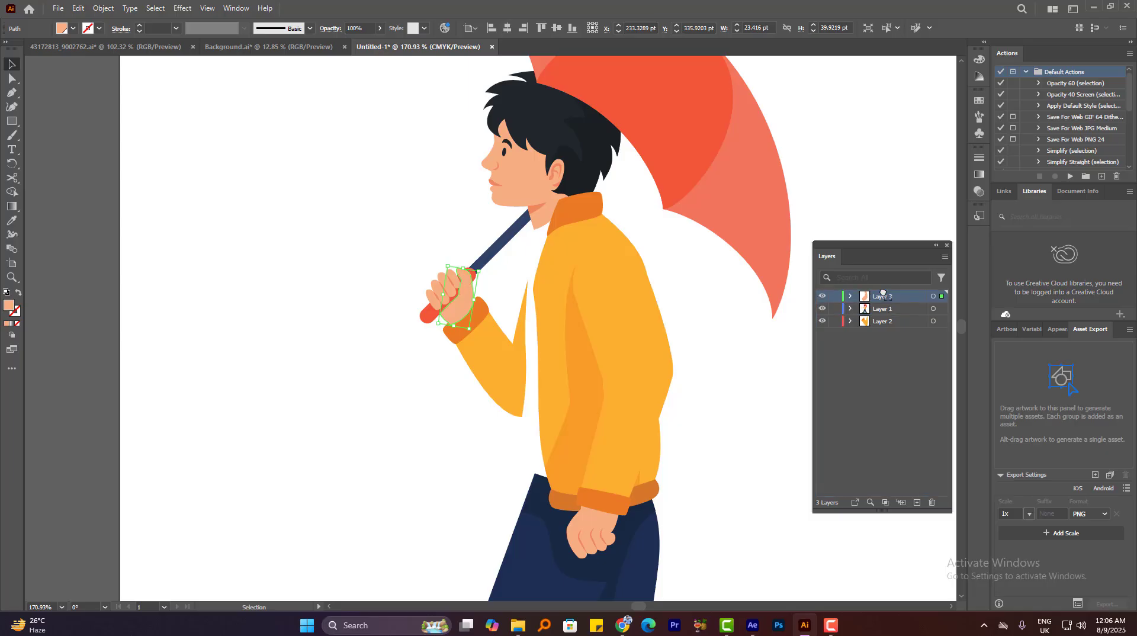
{"action": "left_click", "coordinate": [307, 282]}
{"action": "scroll", "coordinate": [391, 271], "scroll_direction": "up", "scroll_amount": 4}
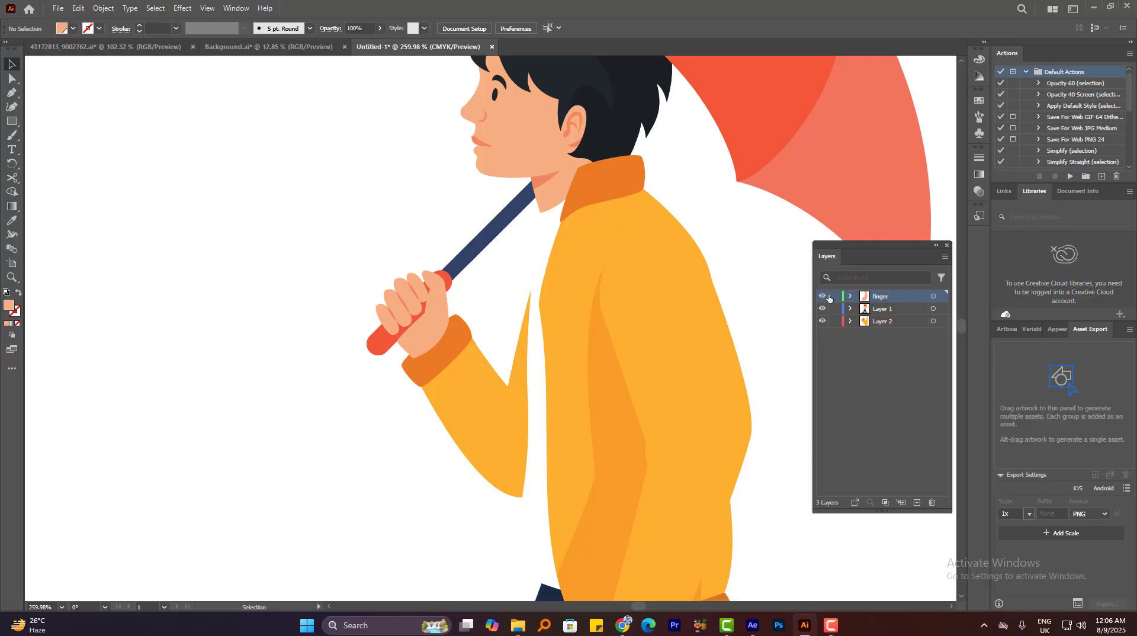
{"action": "left_click", "coordinate": [824, 296]}
{"action": "left_click", "coordinate": [823, 296]}
Cut the group of fingers from Layer 1 and paste it into the finger layer at its original position
{"action": "left_click", "coordinate": [403, 295]}
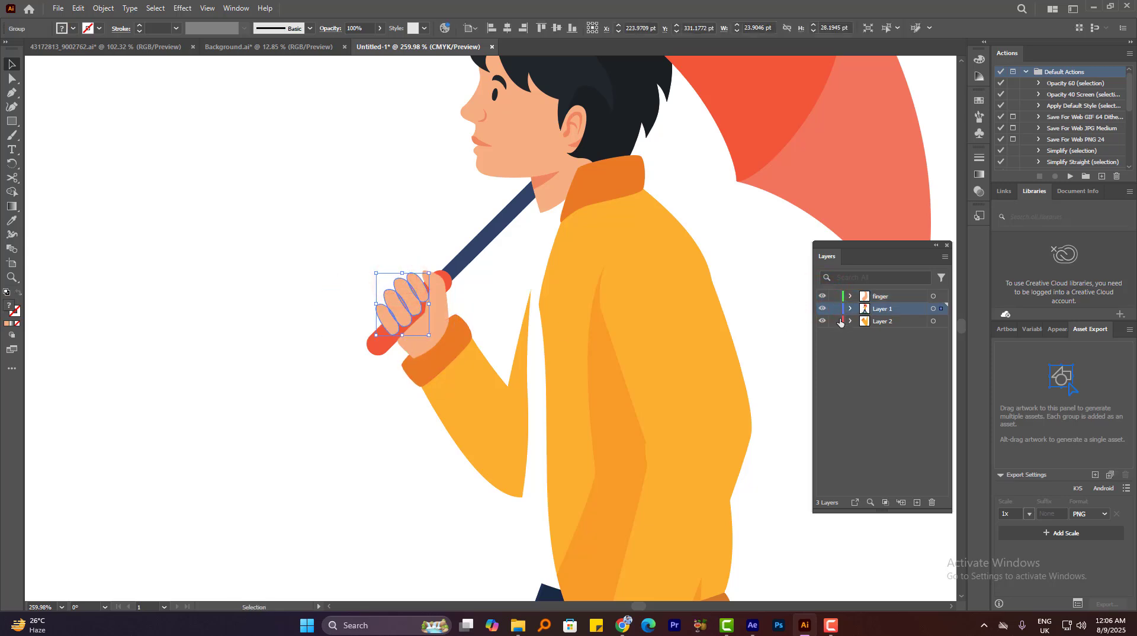
{"action": "key", "text": "ctrl+shift+a"}
{"action": "left_click", "coordinate": [880, 296]}
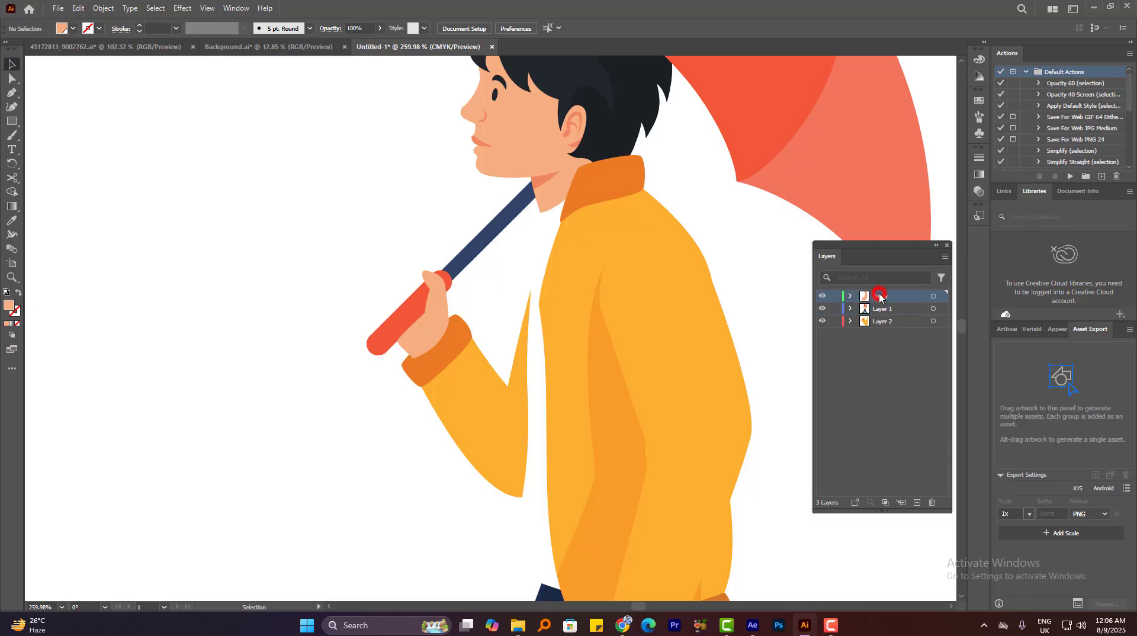
{"action": "left_click", "coordinate": [878, 296], "text": "alt"}
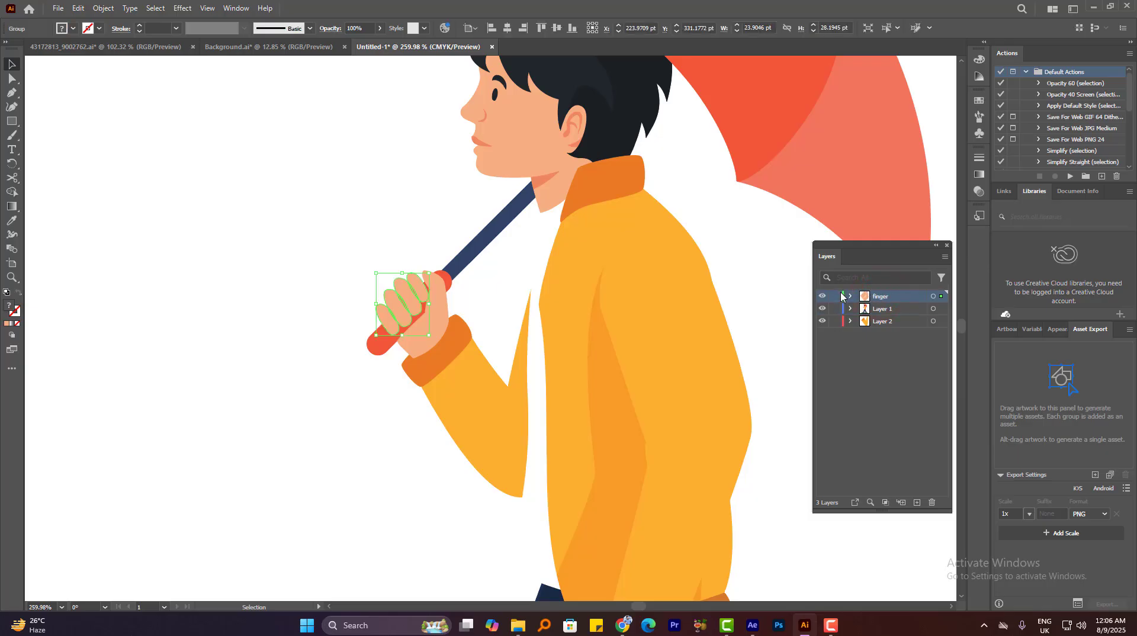
Remove the pasted fingers from the finger layer and restore them in the same place
{"action": "key", "text": "Delete"}
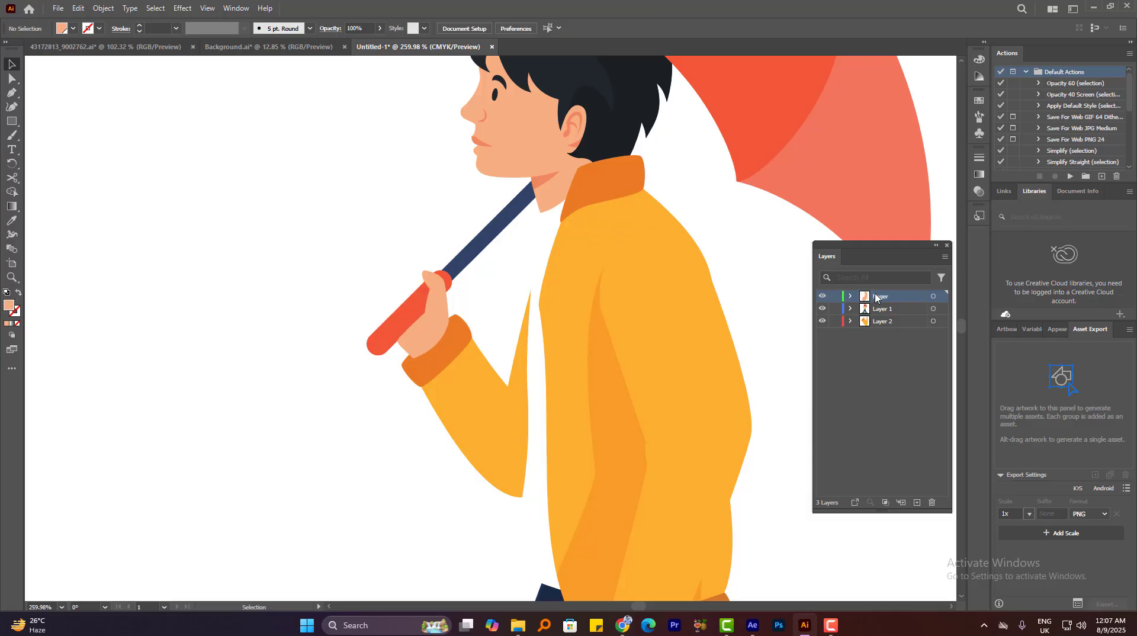
{"action": "key", "text": "ctrl+z"}
{"action": "key", "text": "ctrl+shift+z"}
{"action": "key", "text": "ctrl+shift+z"}
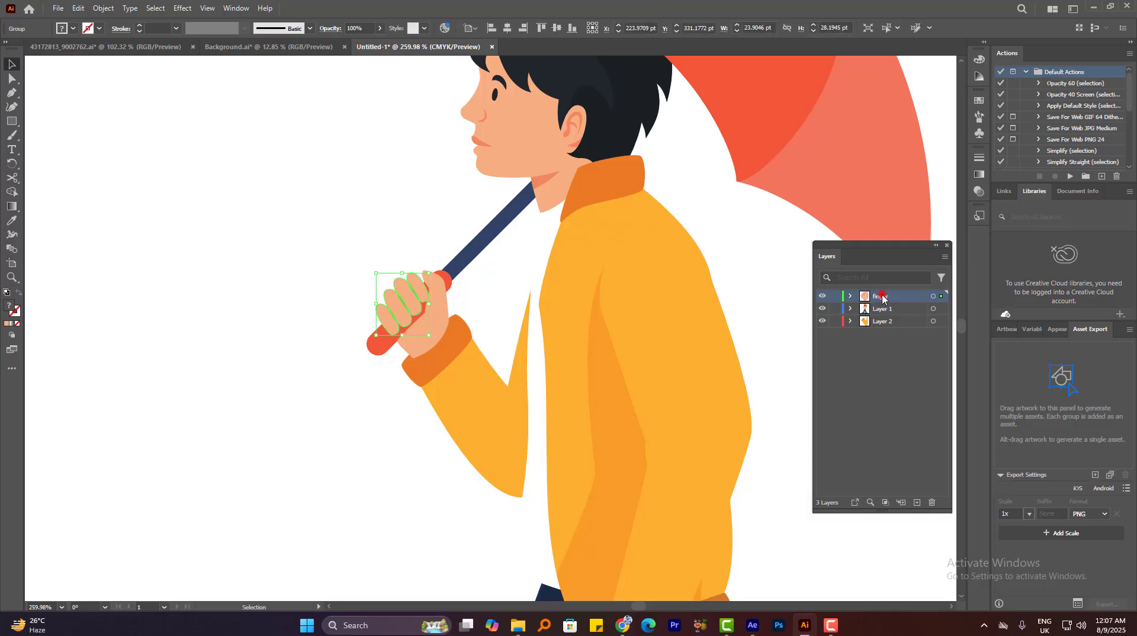
Toggle the finger layer's visibility repeatedly to check that it holds both the palm and the fingers
{"action": "left_click", "coordinate": [820, 300]}
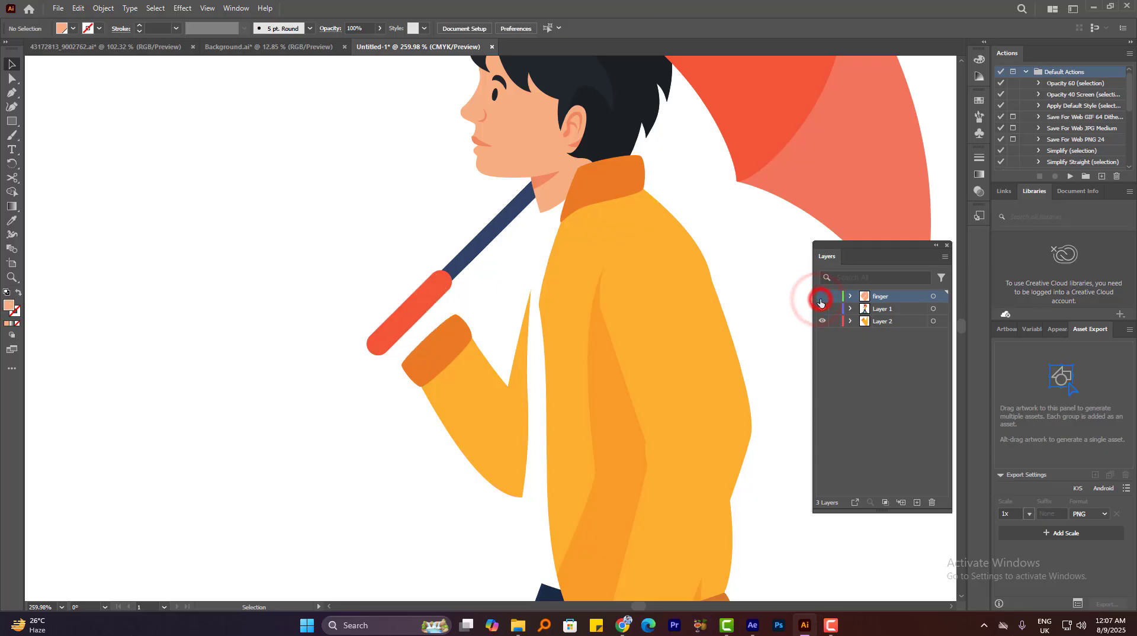
{"action": "left_click", "coordinate": [821, 299]}
{"action": "left_click", "coordinate": [821, 299]}
{"action": "left_click", "coordinate": [820, 299]}
{"action": "left_click", "coordinate": [820, 300]}
{"action": "left_click", "coordinate": [821, 299]}
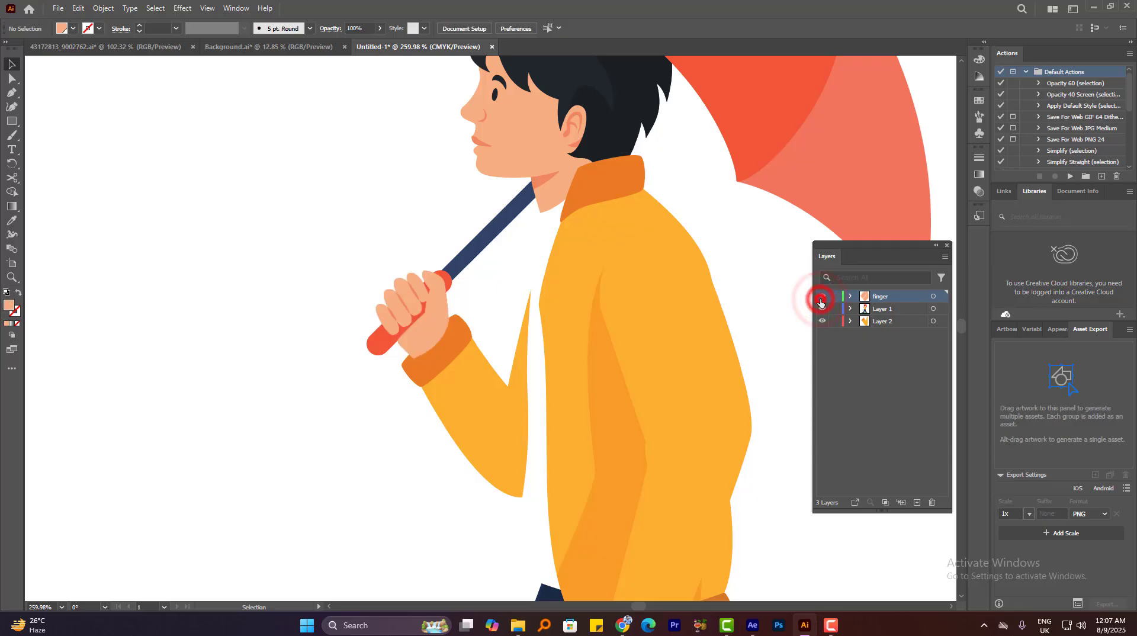
{"action": "left_click", "coordinate": [821, 299]}
{"action": "left_click", "coordinate": [821, 299]}
Check which layers hold the sleeve, umbrella handle and shaft, and hide and show Layer 1 to view the separated arm
{"action": "left_click", "coordinate": [426, 365]}
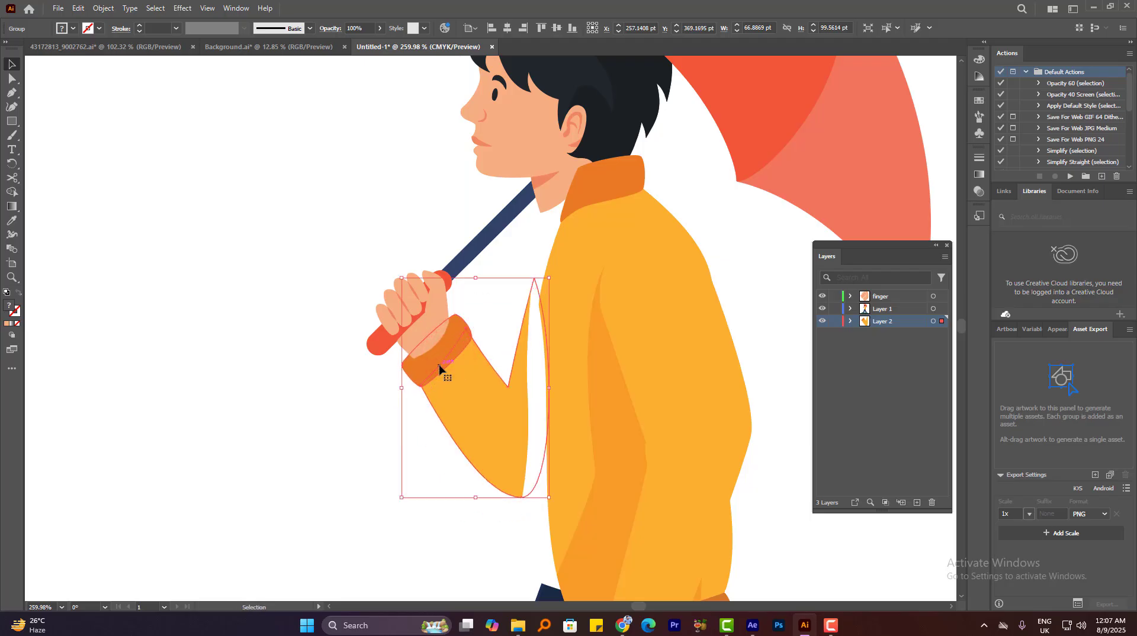
{"action": "left_click", "coordinate": [442, 318]}
{"action": "left_click", "coordinate": [438, 265]}
{"action": "left_click", "coordinate": [449, 277]}
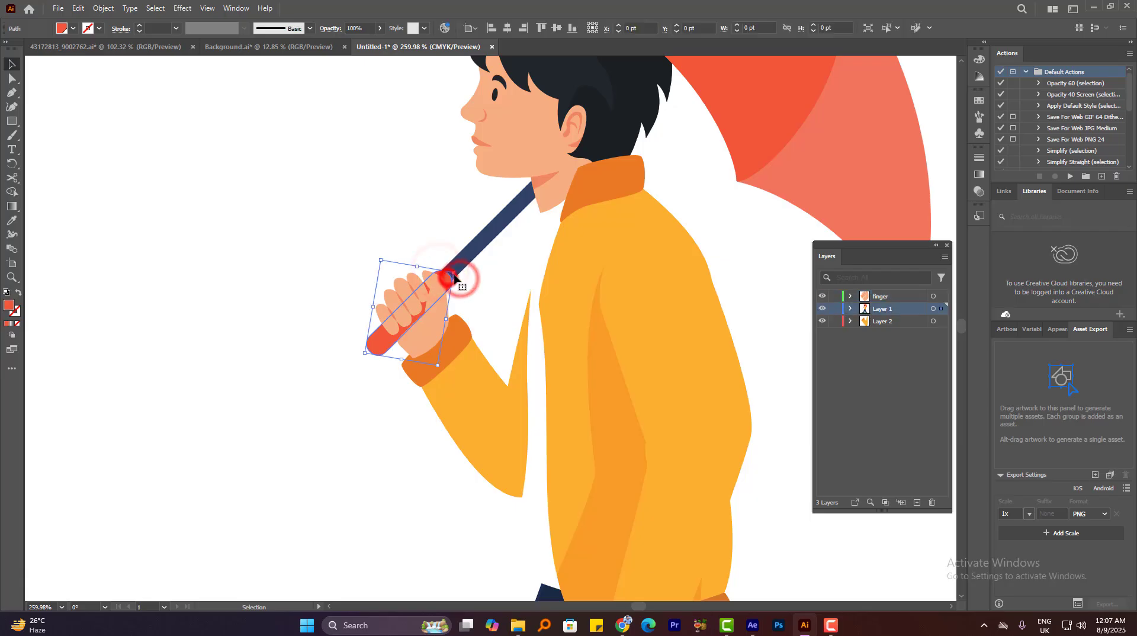
{"action": "left_click", "coordinate": [471, 256]}
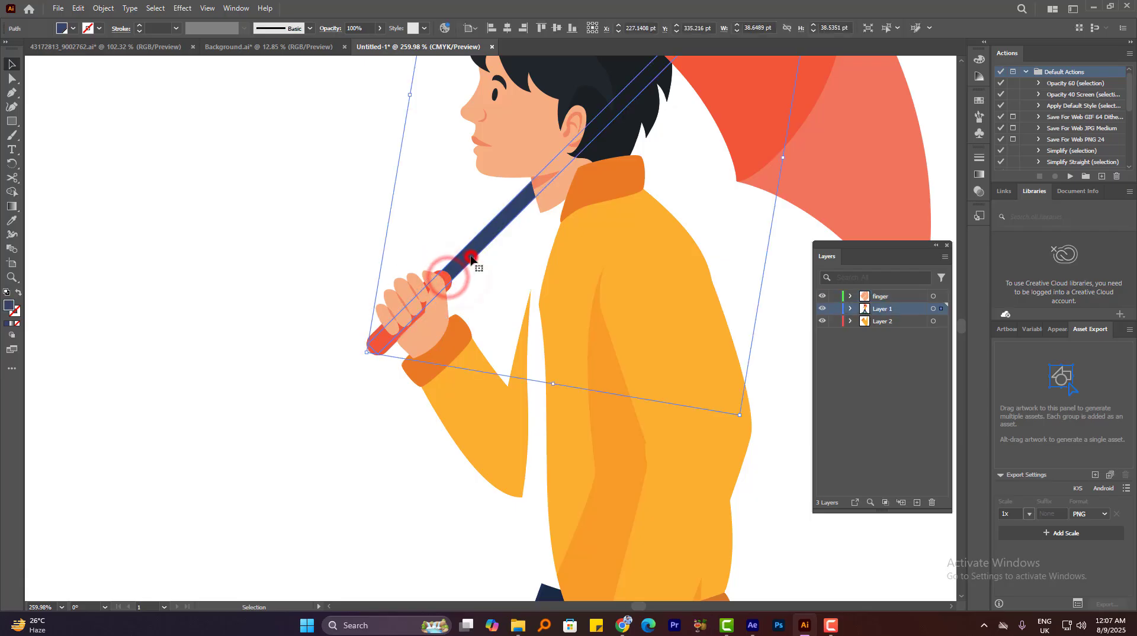
{"action": "left_click", "coordinate": [460, 348]}
{"action": "left_click", "coordinate": [822, 309]}
{"action": "key", "text": "ctrl+0"}
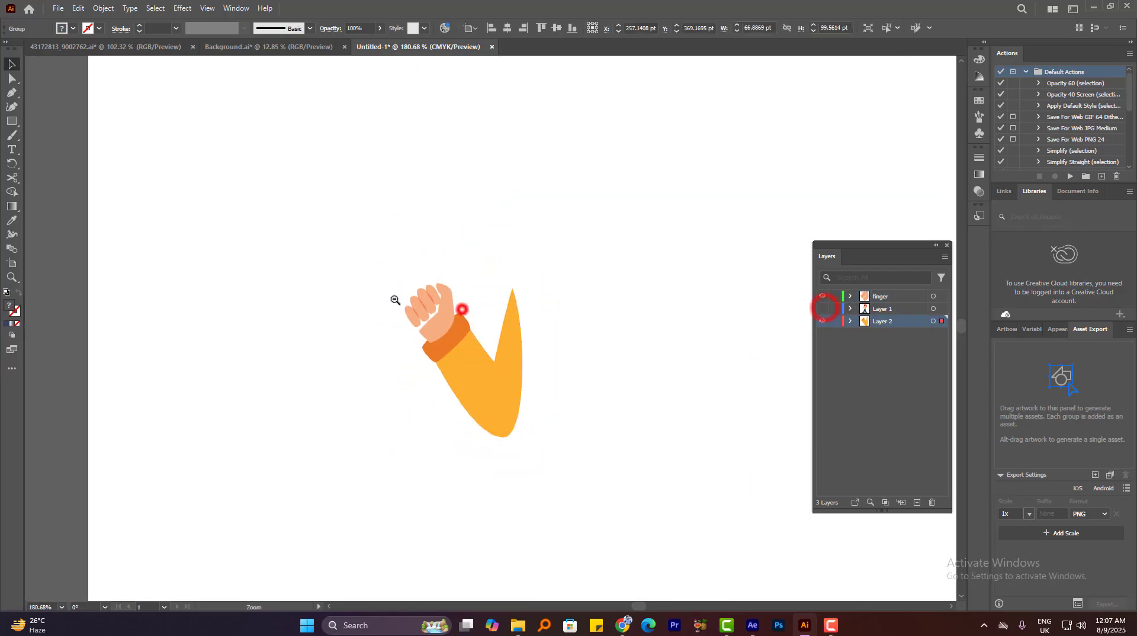
{"action": "left_click", "coordinate": [823, 309]}
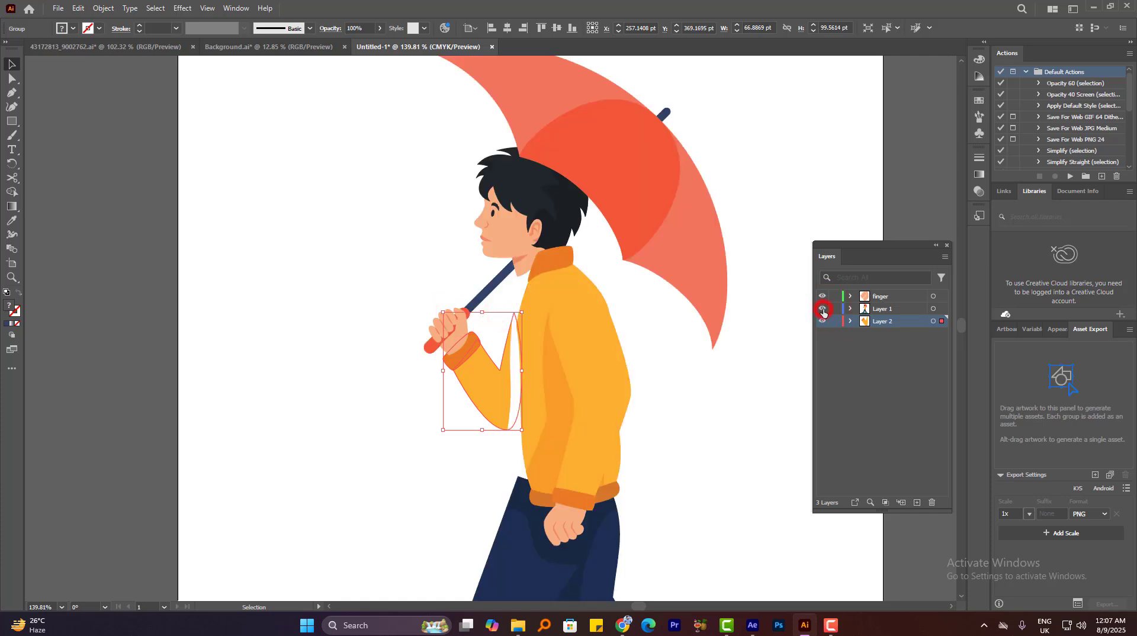
Reshape the forearm sleeve with Direct Selection, pulling the handles of its torso-side curve outward so it bulges behind the jacket
{"action": "left_click", "coordinate": [493, 388]}
{"action": "left_click_drag", "start_coordinate": [482, 345], "coordinate": [538, 301]}
{"action": "left_click", "coordinate": [12, 78]}
{"action": "left_click", "coordinate": [435, 213]}
{"action": "left_click", "coordinate": [513, 330]}
{"action": "left_click", "coordinate": [504, 392]}
{"action": "key", "text": "ctrl+z"}
{"action": "left_click", "coordinate": [525, 301]}
{"action": "key", "text": "ctrl+z"}
{"action": "left_click_drag", "start_coordinate": [540, 342], "coordinate": [819, 330]}
{"action": "left_click_drag", "start_coordinate": [523, 300], "coordinate": [528, 301]}
{"action": "left_click_drag", "start_coordinate": [540, 458], "coordinate": [586, 473]}
{"action": "left_click_drag", "start_coordinate": [653, 340], "coordinate": [530, 346]}
{"action": "left_click_drag", "start_coordinate": [700, 335], "coordinate": [531, 356]}
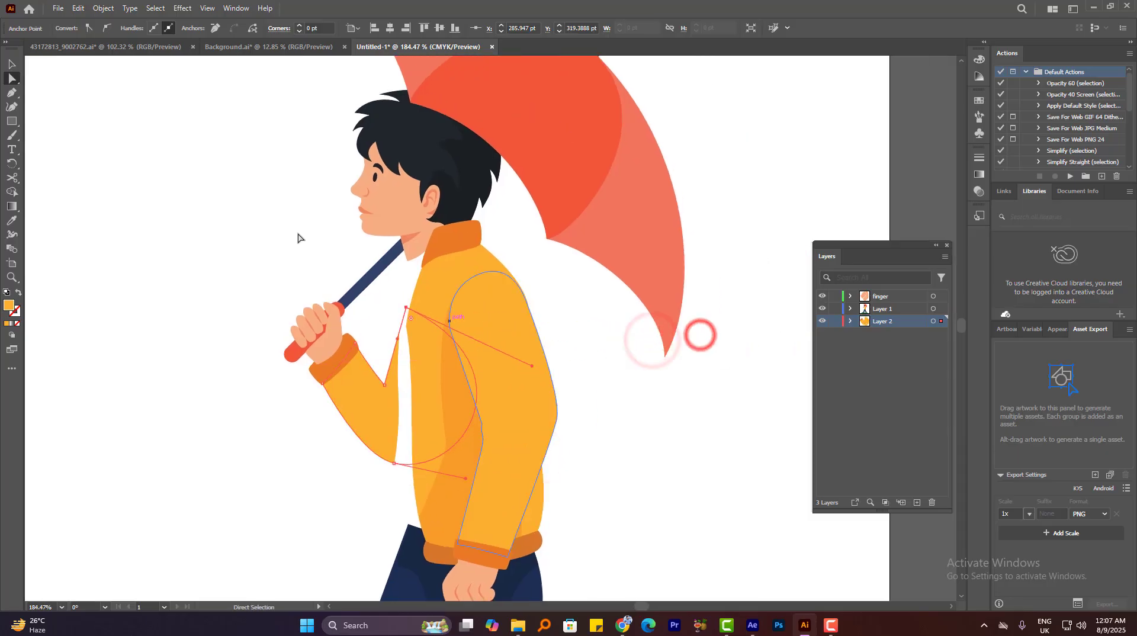
{"action": "left_click", "coordinate": [12, 64]}
{"action": "left_click", "coordinate": [303, 185]}
Try moving the umbrella canopy group away from the man and undo the move
{"action": "left_click_drag", "start_coordinate": [429, 173], "coordinate": [398, 184]}
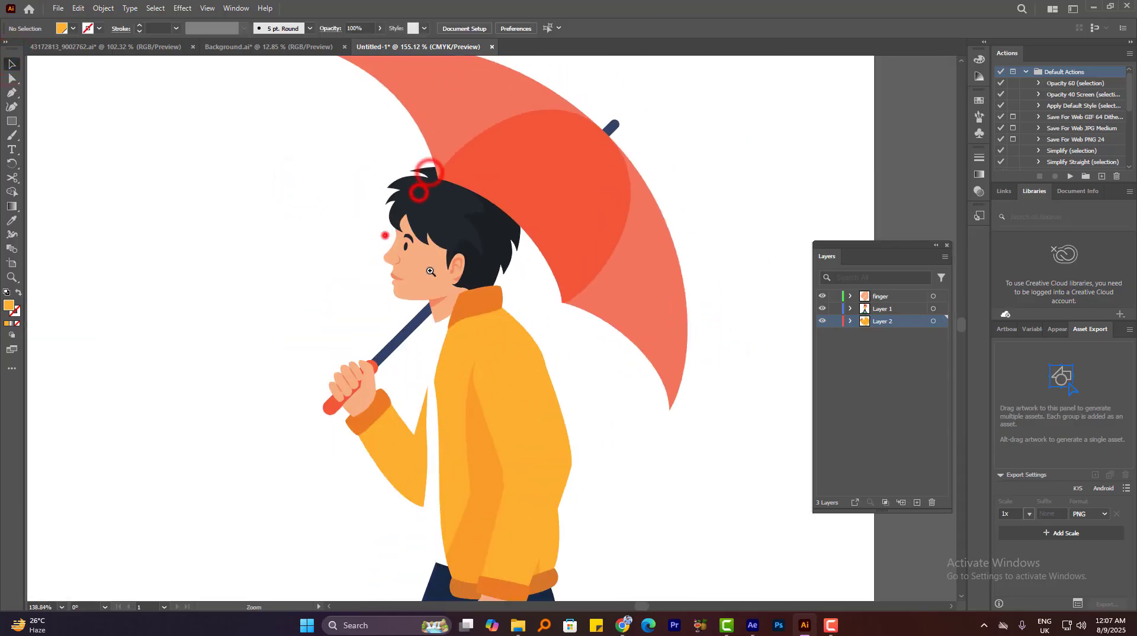
{"action": "left_click_drag", "start_coordinate": [386, 236], "coordinate": [336, 237]}
{"action": "left_click", "coordinate": [501, 267]}
{"action": "left_click", "coordinate": [510, 190]}
{"action": "left_click_drag", "start_coordinate": [539, 212], "coordinate": [491, 207]}
{"action": "left_click_drag", "start_coordinate": [503, 191], "coordinate": [568, 194]}
{"action": "key", "text": "ctrl+z"}
{"action": "left_click_drag", "start_coordinate": [478, 171], "coordinate": [552, 116]}
{"action": "left_click_drag", "start_coordinate": [548, 214], "coordinate": [504, 220]}
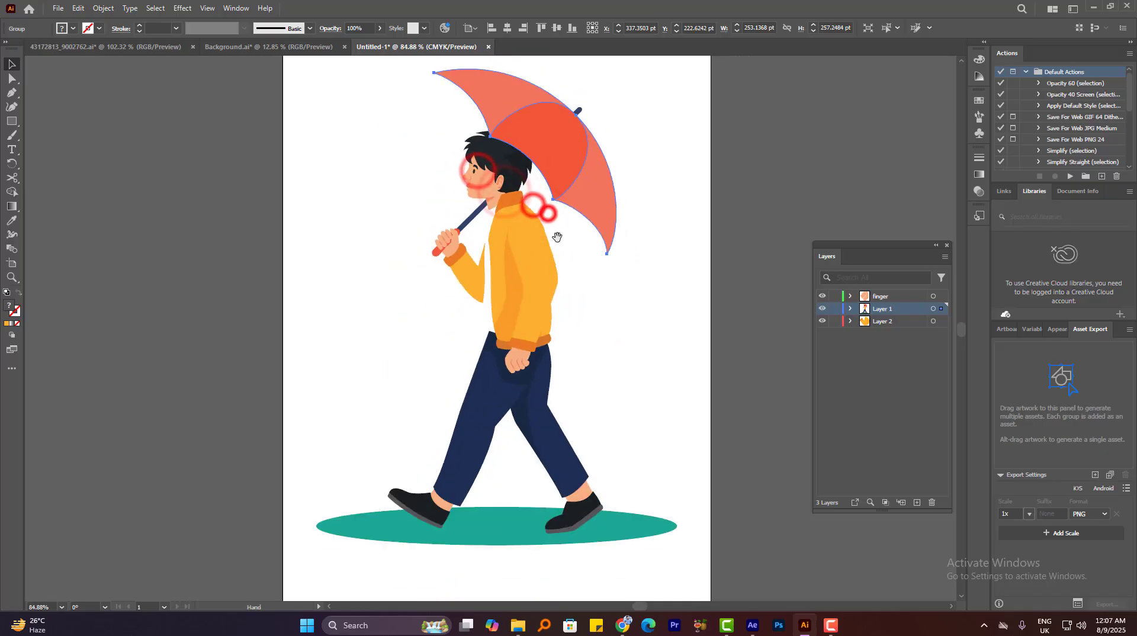
Transfer the teal ground ellipse from Layer 1 to a new layer and place that layer beneath Layer 2
{"action": "left_click_drag", "start_coordinate": [517, 329], "coordinate": [517, 291]}
{"action": "left_click_drag", "start_coordinate": [470, 343], "coordinate": [521, 306]}
{"action": "left_click_drag", "start_coordinate": [520, 449], "coordinate": [534, 470]}
{"action": "key", "text": "ctrl+z"}
{"action": "key", "text": "ctrl+z"}
{"action": "key", "text": "ctrl+x"}
{"action": "left_click", "coordinate": [917, 503]}
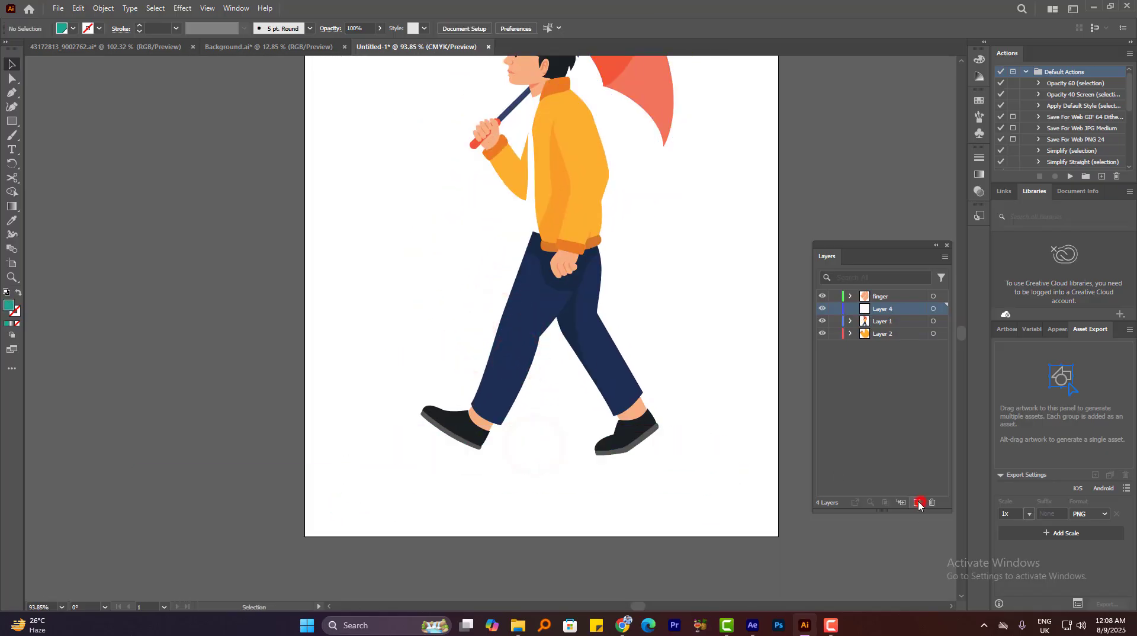
{"action": "key", "text": "ctrl+v"}
{"action": "left_click_drag", "start_coordinate": [891, 313], "coordinate": [887, 345]}
Delete the teal ground ellipse from the bottom layer
{"action": "left_click_drag", "start_coordinate": [632, 333], "coordinate": [664, 488]}
{"action": "key", "text": "Delete"}
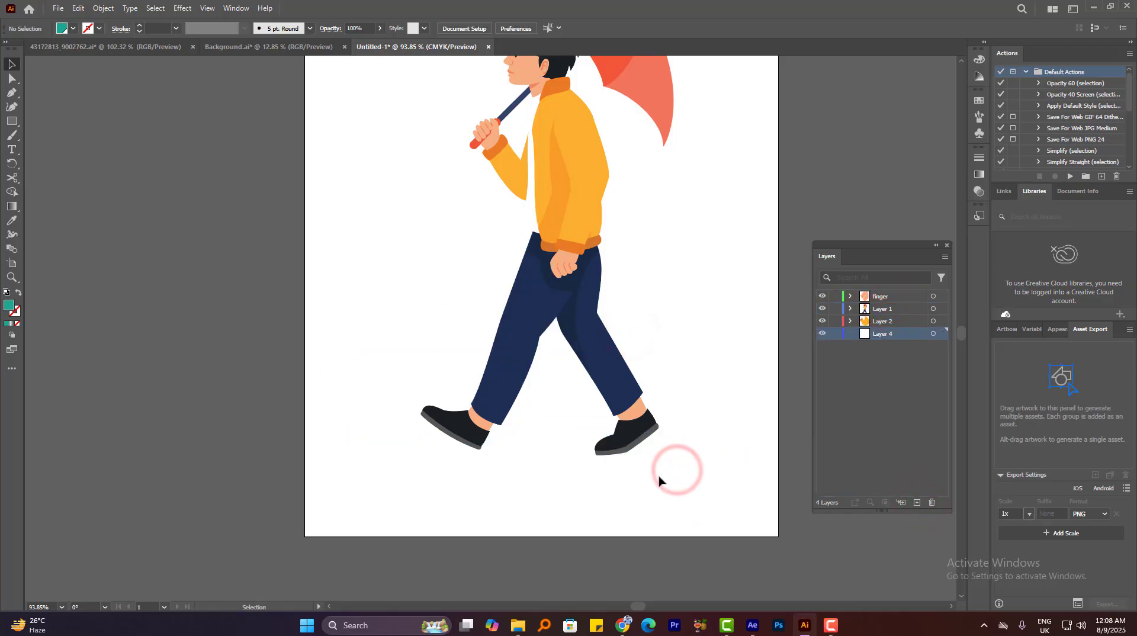
{"action": "left_click_drag", "start_coordinate": [533, 232], "coordinate": [470, 236]}
{"action": "left_click_drag", "start_coordinate": [625, 217], "coordinate": [620, 308]}
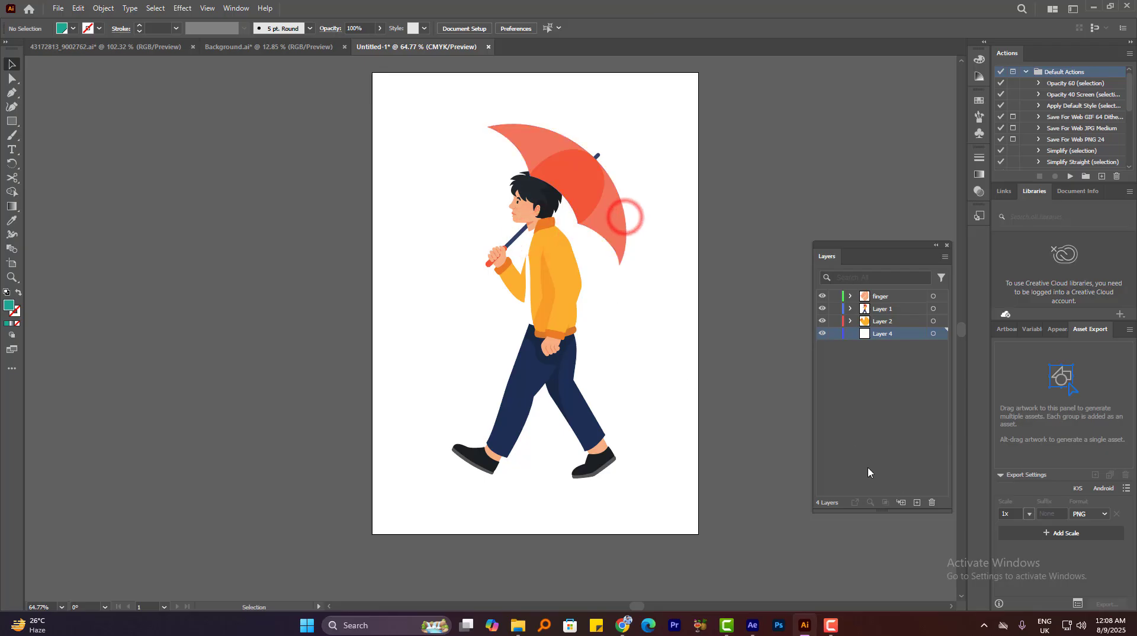
Select the whole man with his umbrella and move him off the artboard onto the empty canvas beside it
{"action": "left_click_drag", "start_coordinate": [559, 247], "coordinate": [404, 226]}
{"action": "left_click_drag", "start_coordinate": [406, 186], "coordinate": [578, 413]}
{"action": "left_click_drag", "start_coordinate": [526, 308], "coordinate": [741, 305]}
{"action": "left_click", "coordinate": [597, 224]}
{"action": "left_click_drag", "start_coordinate": [718, 326], "coordinate": [606, 347]}
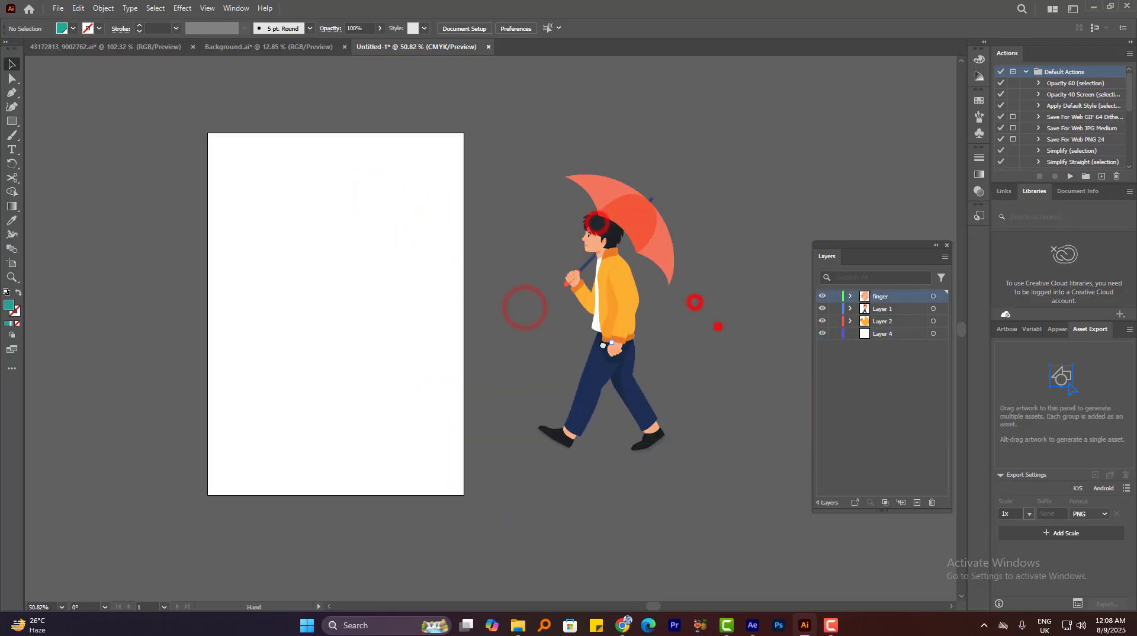
Ungroup the walking man's artwork and the body group containing his jacket and legs
{"action": "left_click_drag", "start_coordinate": [582, 298], "coordinate": [625, 301]}
{"action": "left_click_drag", "start_coordinate": [635, 333], "coordinate": [525, 308]}
{"action": "key", "text": "ctrl+z"}
{"action": "right_click", "coordinate": [602, 245]}
{"action": "left_click", "coordinate": [653, 401]}
{"action": "left_click", "coordinate": [728, 257]}
{"action": "left_click_drag", "start_coordinate": [612, 325], "coordinate": [681, 328]}
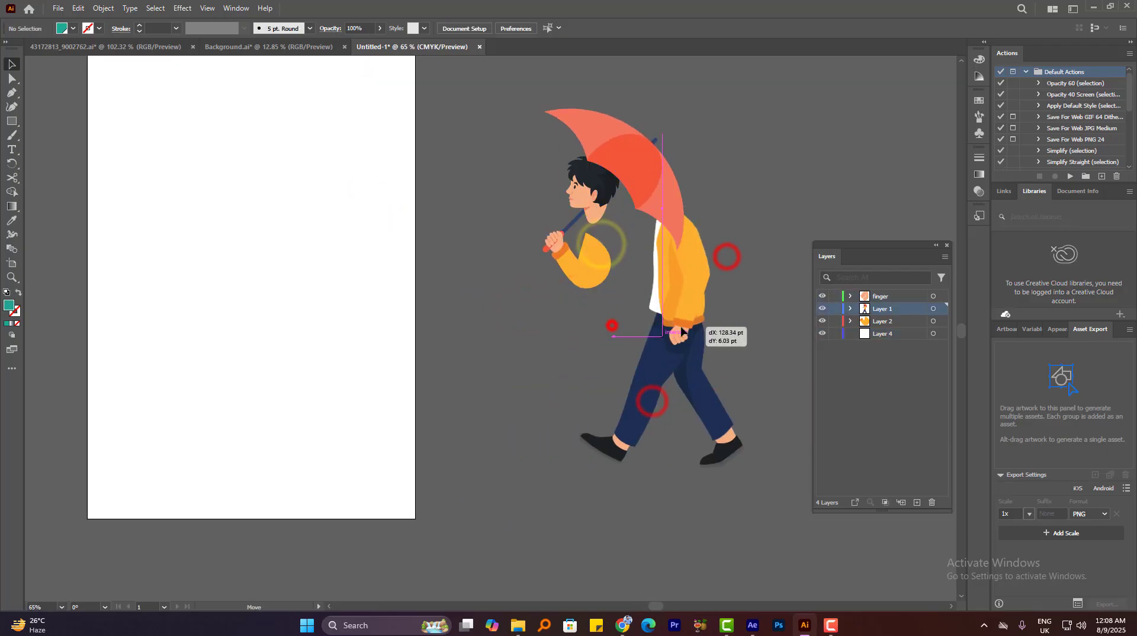
{"action": "key", "text": "ctrl+z"}
{"action": "right_click", "coordinate": [628, 296]}
{"action": "left_click", "coordinate": [666, 456]}
Ungroup the group holding the man's jacket, sleeve and lowered hand
{"action": "left_click", "coordinate": [677, 338]}
{"action": "left_click", "coordinate": [679, 307]}
{"action": "left_click", "coordinate": [615, 333]}
{"action": "right_click", "coordinate": [625, 310]}
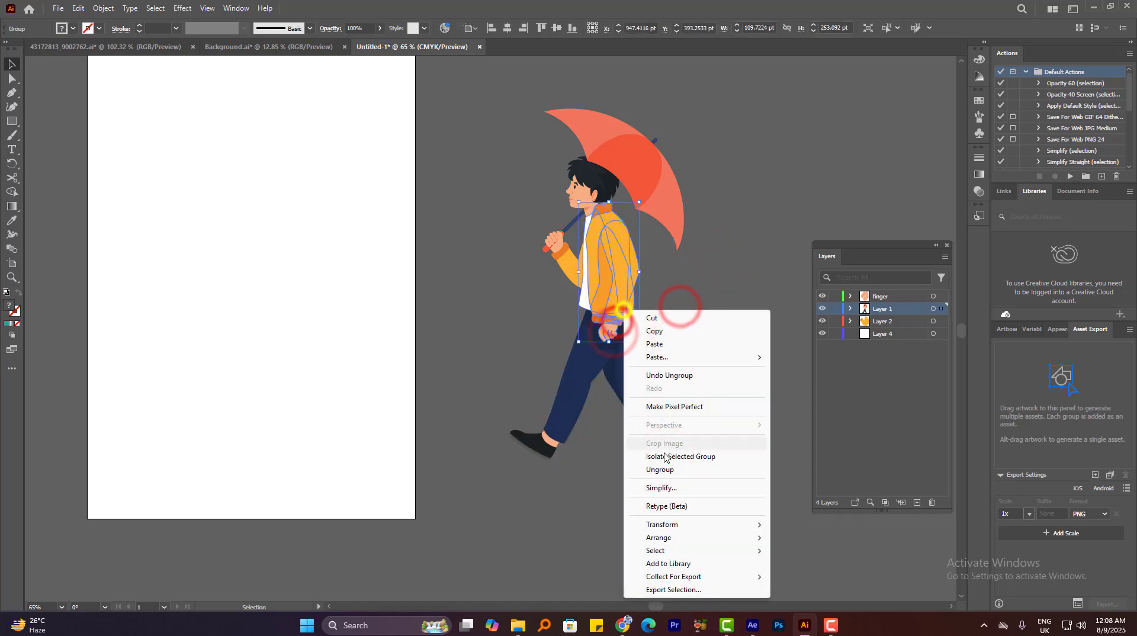
{"action": "left_click", "coordinate": [667, 470]}
{"action": "left_click", "coordinate": [673, 355]}
{"action": "left_click_drag", "start_coordinate": [606, 309], "coordinate": [652, 382]}
{"action": "mouse_move", "coordinate": [614, 335]}
{"action": "left_mouse_down"}
{"action": "mouse_move", "coordinate": [662, 347]}
{"action": "mouse_move", "coordinate": [618, 345]}
{"action": "left_mouse_up"}
{"action": "key", "text": "ctrl+z"}
Ungroup the remaining jacket artwork and select the lowered sleeve together with its hand
{"action": "right_click", "coordinate": [627, 282]}
{"action": "left_click", "coordinate": [670, 439]}
{"action": "left_click", "coordinate": [696, 284]}
{"action": "left_click", "coordinate": [626, 319]}
{"action": "key", "text": "ctrl+z"}
{"action": "left_click_drag", "start_coordinate": [621, 225], "coordinate": [641, 239]}
{"action": "left_click_drag", "start_coordinate": [620, 293], "coordinate": [699, 346]}
{"action": "key", "text": "ctrl+z"}
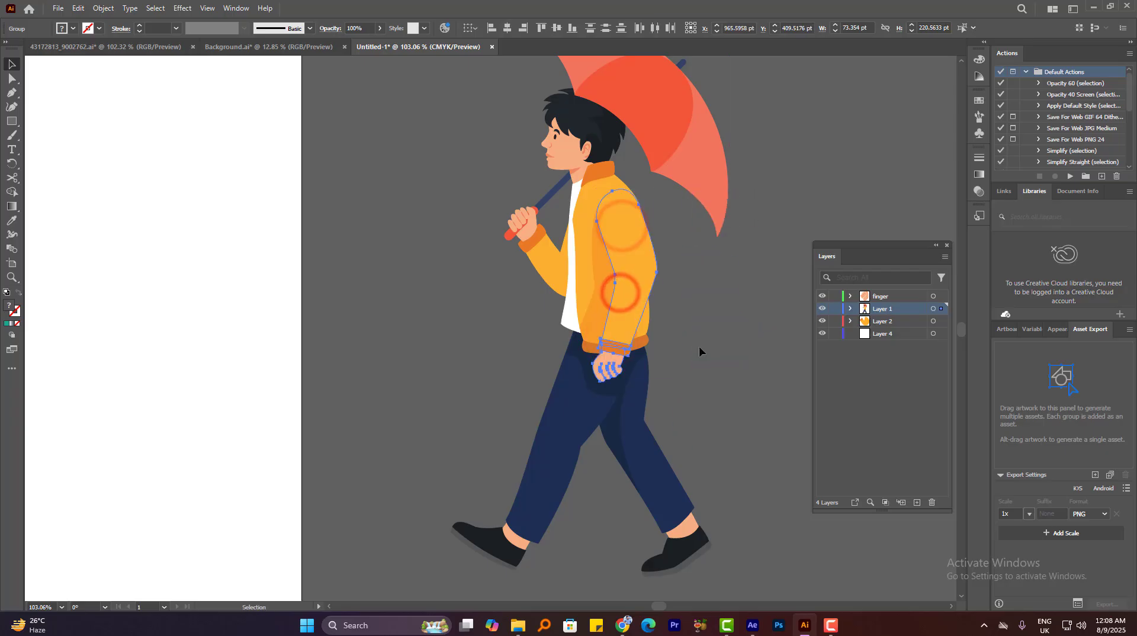
Transfer the lowered sleeve and hand, in place, to a new layer directly above Layer 1
{"action": "key", "text": "Delete"}
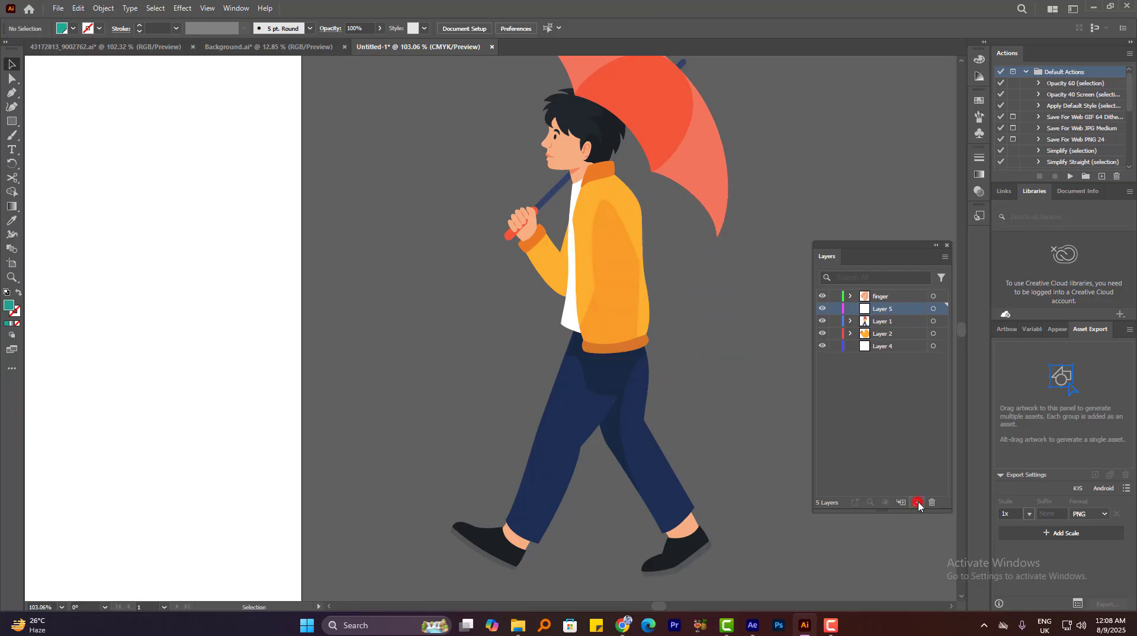
{"action": "key", "text": "ctrl+z"}
{"action": "mouse_move", "coordinate": [627, 408]}
{"action": "left_mouse_down"}
{"action": "mouse_move", "coordinate": [736, 363]}
{"action": "mouse_move", "coordinate": [623, 389]}
{"action": "left_mouse_up"}
{"action": "key", "text": "ctrl+z"}
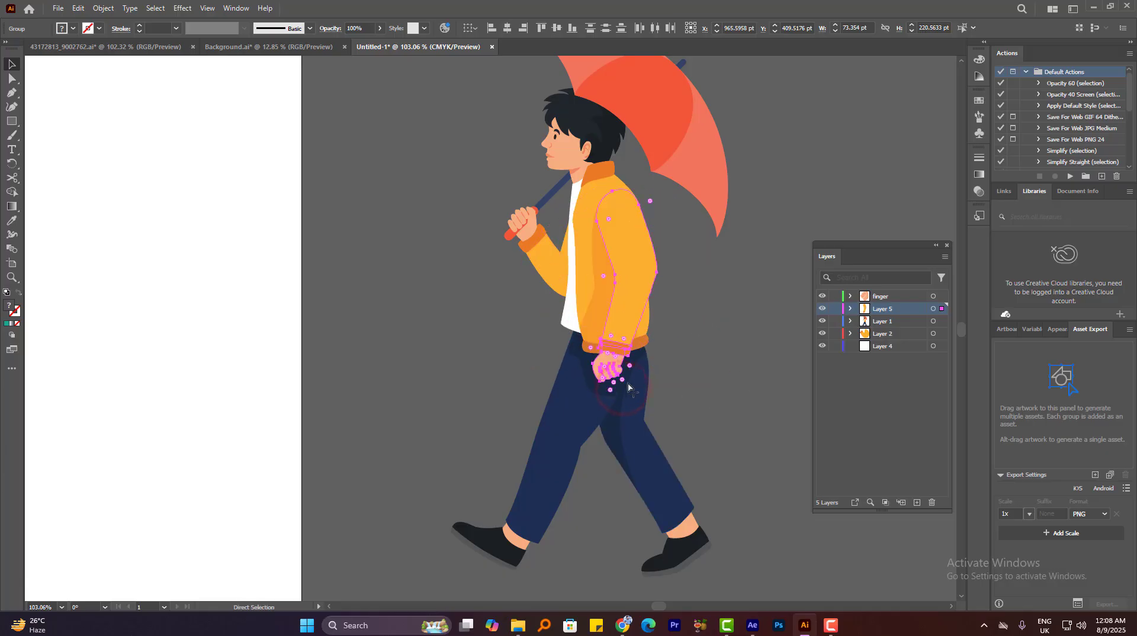
{"action": "left_click_drag", "start_coordinate": [622, 153], "coordinate": [614, 179]}
{"action": "left_click_drag", "start_coordinate": [664, 382], "coordinate": [687, 295]}
Ungroup the forward leg so its shoe is separate, and rename the lowered arm's layer as Hand
{"action": "left_click", "coordinate": [434, 422]}
{"action": "left_click_drag", "start_coordinate": [439, 424], "coordinate": [565, 524]}
{"action": "left_click", "coordinate": [598, 497]}
{"action": "left_click", "coordinate": [542, 474]}
{"action": "left_click", "coordinate": [490, 465]}
{"action": "left_click_drag", "start_coordinate": [462, 452], "coordinate": [537, 530]}
{"action": "left_click", "coordinate": [575, 475]}
{"action": "left_click", "coordinate": [542, 412]}
{"action": "left_click", "coordinate": [507, 475]}
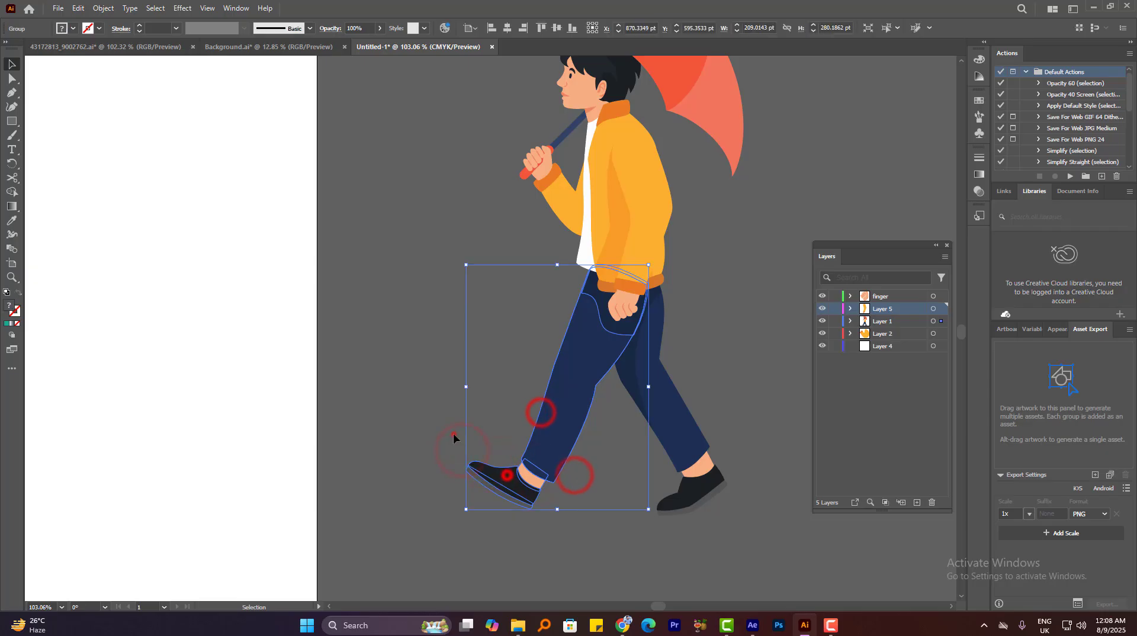
{"action": "left_click", "coordinate": [454, 435]}
{"action": "left_click_drag", "start_coordinate": [438, 437], "coordinate": [525, 498]}
{"action": "right_click", "coordinate": [525, 501]}
{"action": "left_click", "coordinate": [552, 359]}
{"action": "left_click", "coordinate": [518, 501]}
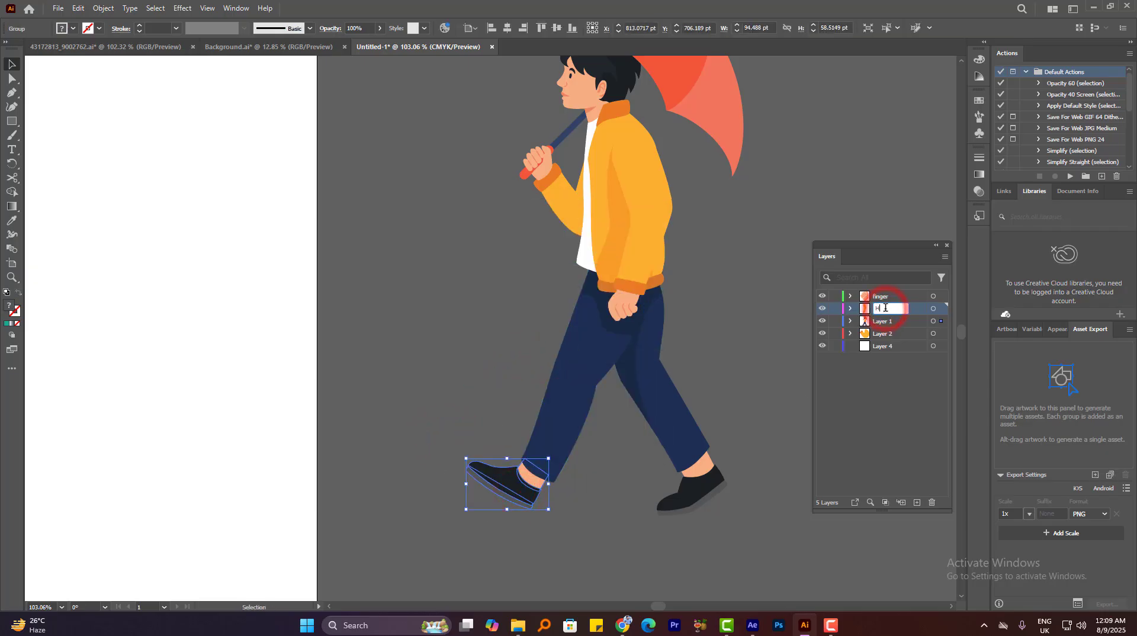
Transfer the forward shoe, in place, to a new layer beneath Layer 2 and name that layer shooes
{"action": "key", "text": "ctrl+x"}
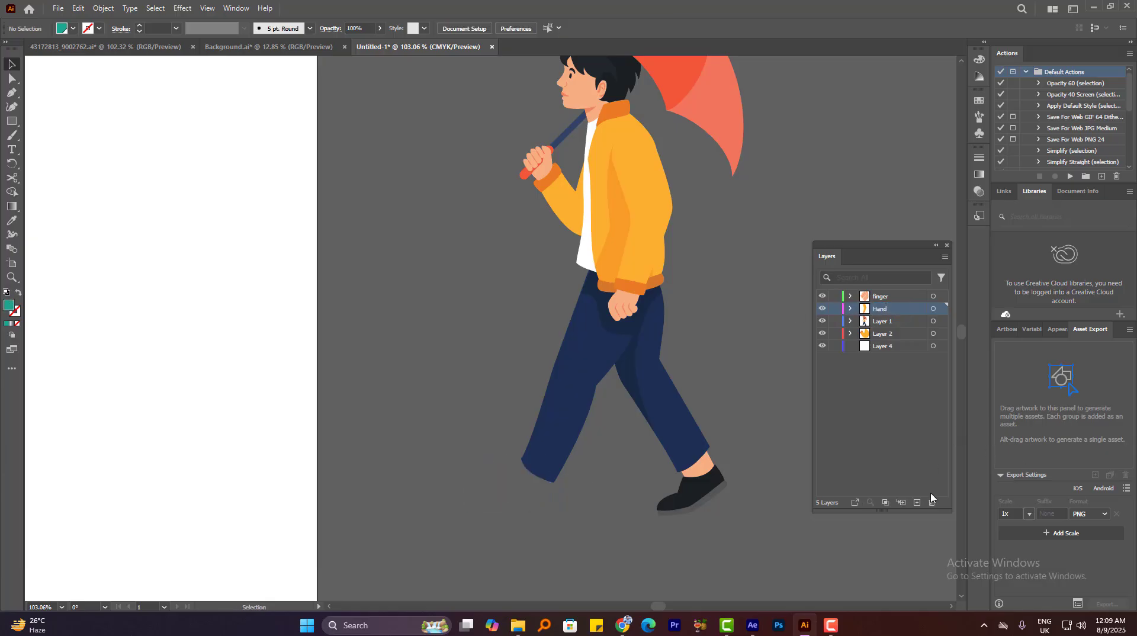
{"action": "left_click", "coordinate": [917, 502]}
{"action": "key", "text": "ctrl+v"}
{"action": "key", "text": "ctrl+shift+v"}
{"action": "key", "text": "ctrl+z"}
{"action": "key", "text": "ctrl+z"}
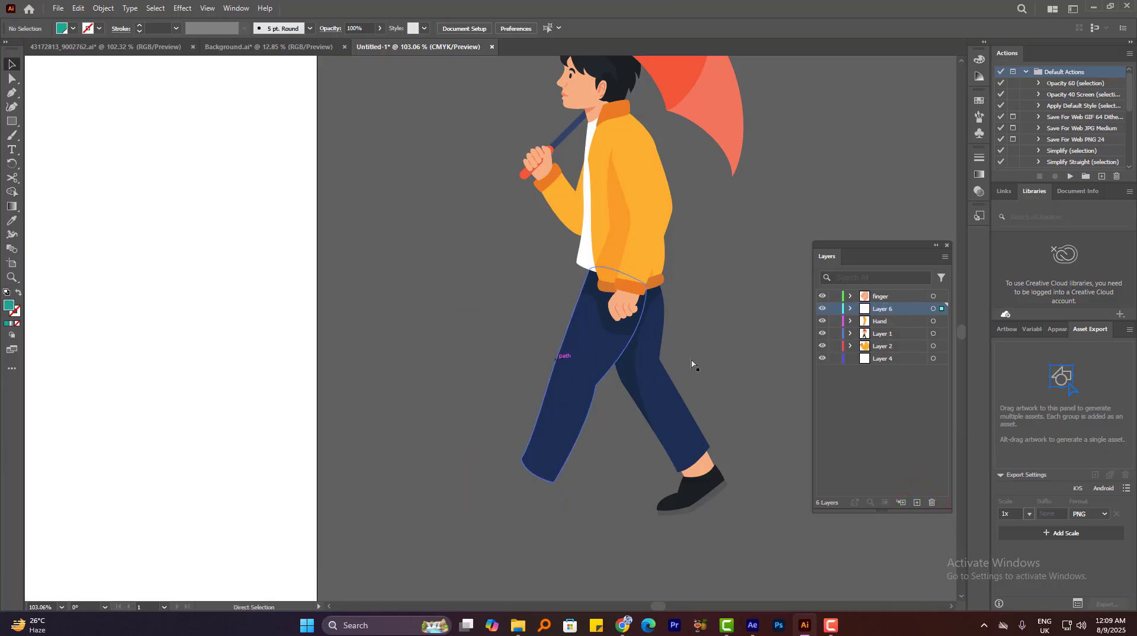
{"action": "key", "text": "ctrl+shift+v"}
{"action": "left_click_drag", "start_coordinate": [887, 308], "coordinate": [881, 357]}
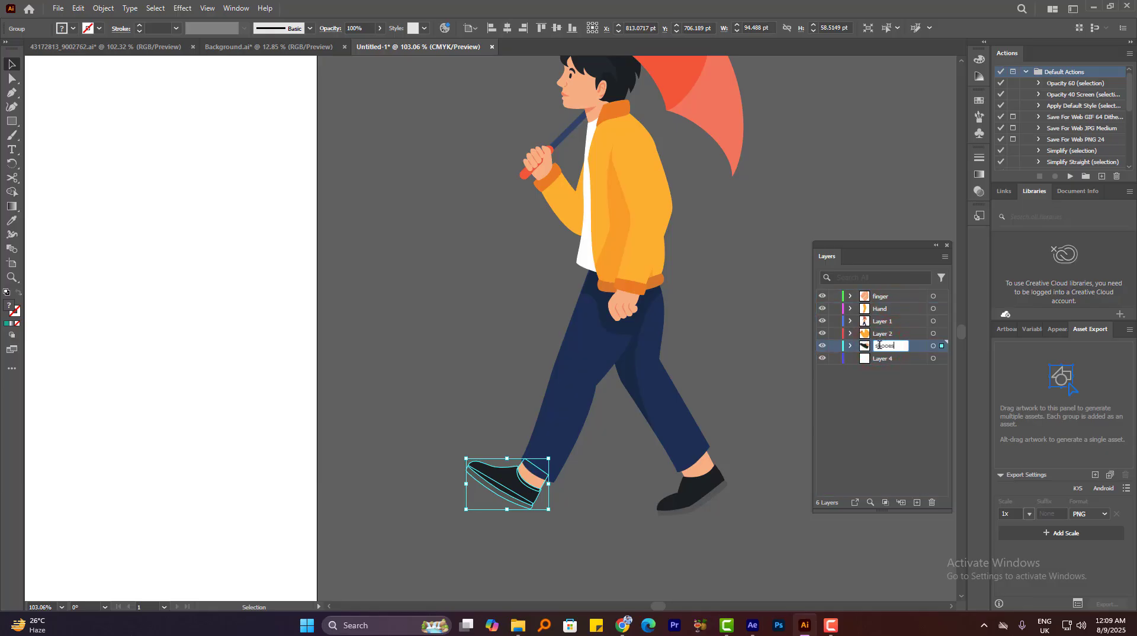
Ungroup the rear leg so its shoe is separate from the trouser leg
{"action": "left_click", "coordinate": [622, 455]}
{"action": "left_click_drag", "start_coordinate": [752, 465], "coordinate": [695, 501]}
{"action": "right_click", "coordinate": [713, 472]}
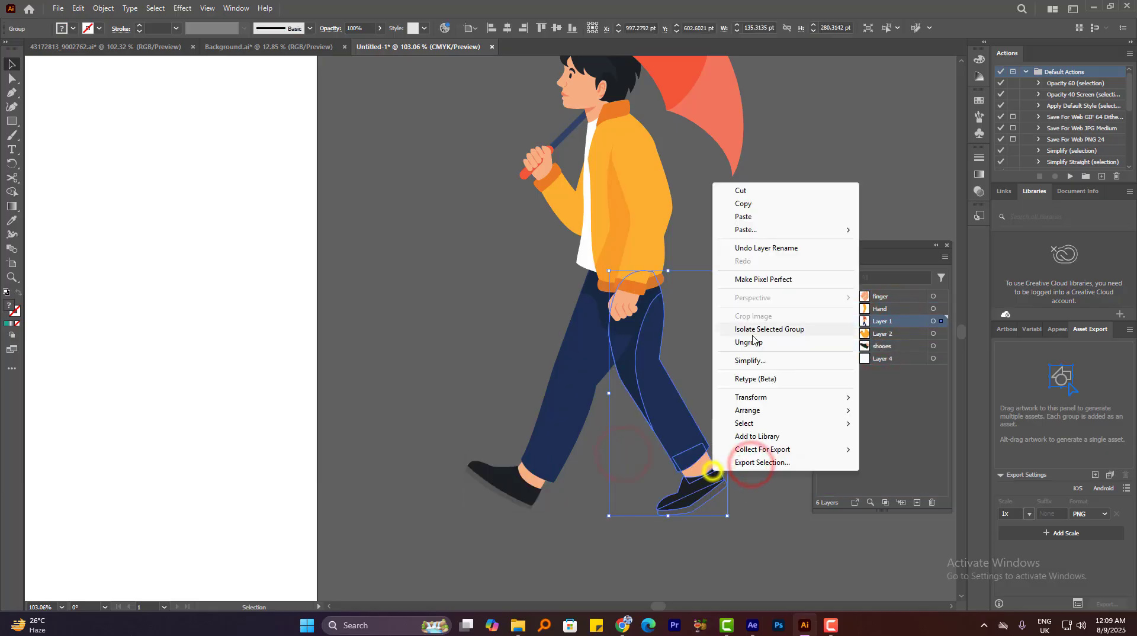
{"action": "left_click", "coordinate": [750, 344]}
{"action": "left_click", "coordinate": [739, 434]}
Transfer the rear shoe, in place, to a new layer above the shooes layer and name it shooes 2
{"action": "left_click_drag", "start_coordinate": [739, 464], "coordinate": [694, 499]}
{"action": "key", "text": "ctrl+x"}
{"action": "left_click", "coordinate": [917, 502]}
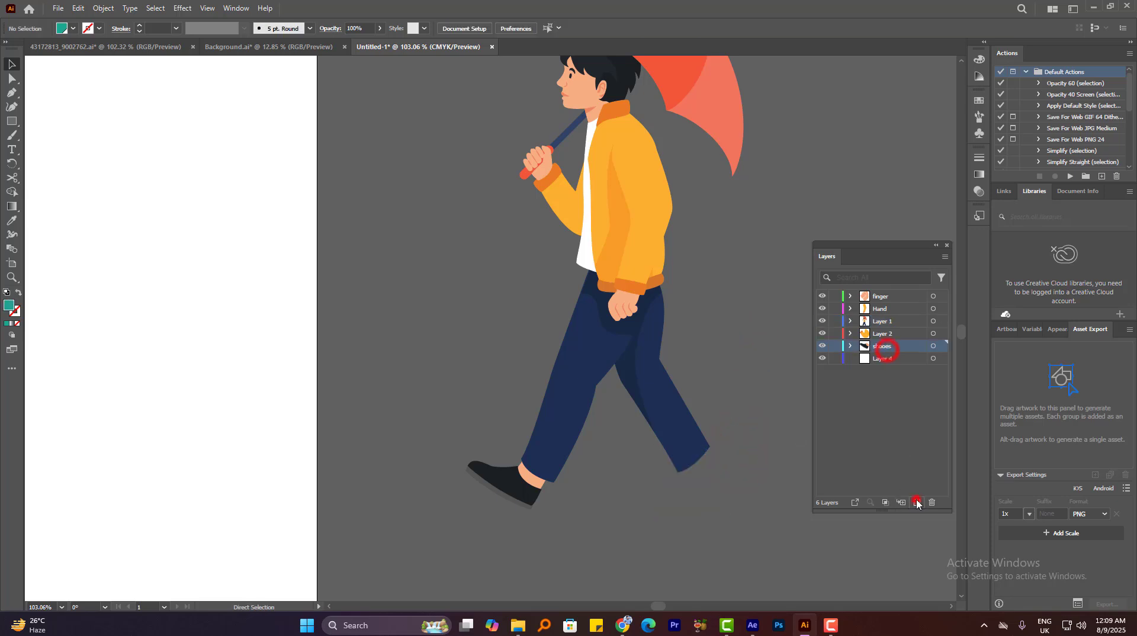
{"action": "key", "text": "ctrl+v"}
{"action": "key", "text": "ctrl+shift+v"}
{"action": "key", "text": "ctrl+z"}
{"action": "key", "text": "ctrl+z"}
{"action": "key", "text": "ctrl+shift+v"}
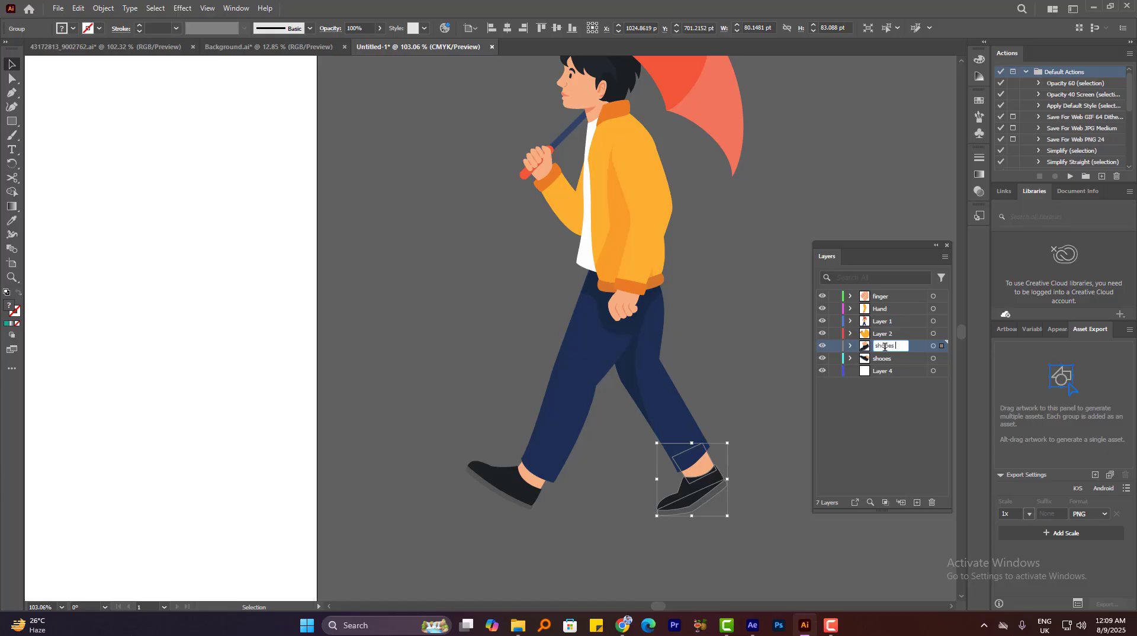
{"action": "left_click", "coordinate": [746, 235]}
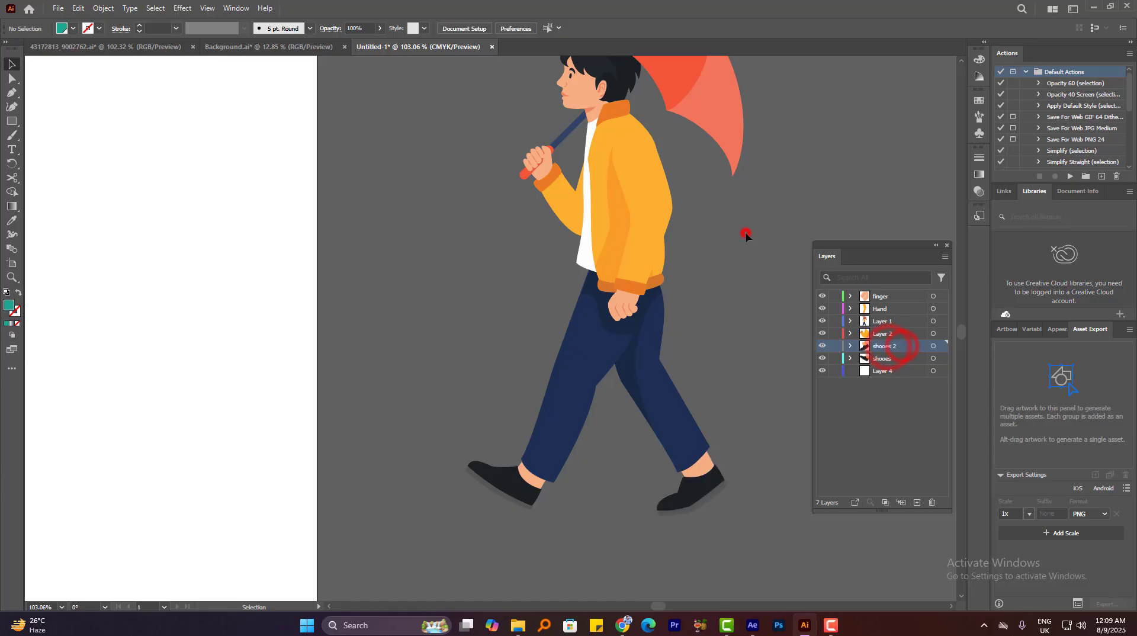
Toggle the visibility of the shooes 2 and shooes layers to check which shoe each one holds
{"action": "left_click", "coordinate": [820, 347]}
{"action": "left_click", "coordinate": [820, 347]}
{"action": "left_click", "coordinate": [823, 358]}
{"action": "left_click", "coordinate": [823, 358]}
Transfer the forward trouser leg from Layer 1, in place, to a new layer beneath the Hand layer
{"action": "left_click", "coordinate": [690, 387]}
{"action": "left_click", "coordinate": [588, 421]}
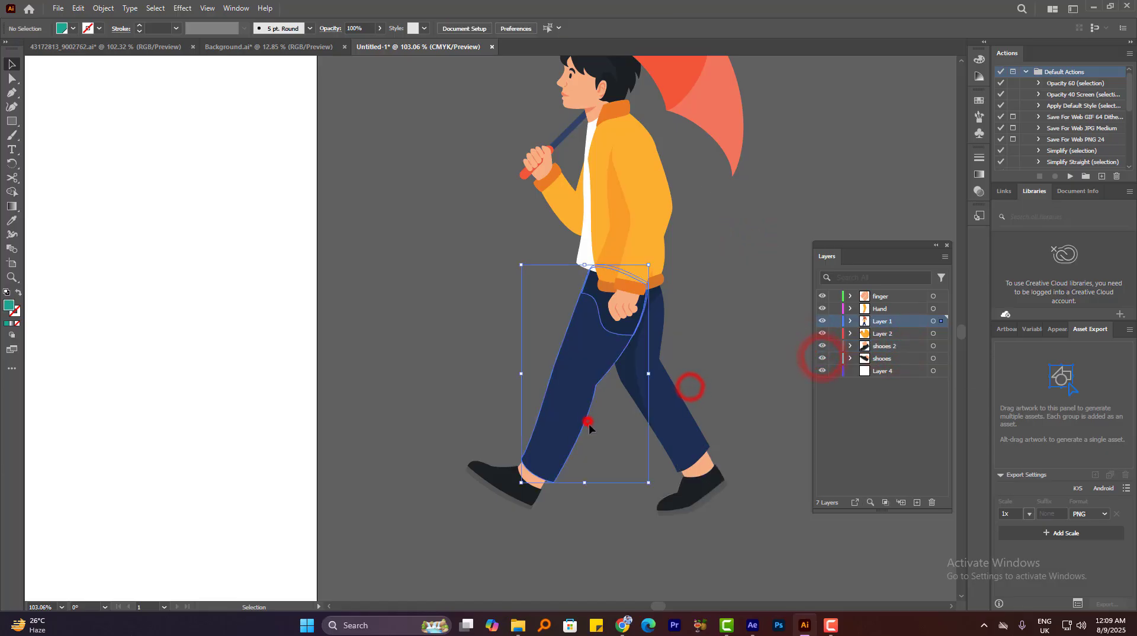
{"action": "left_click_drag", "start_coordinate": [567, 406], "coordinate": [604, 445]}
{"action": "key", "text": "ctrl+z"}
{"action": "left_click", "coordinate": [590, 385]}
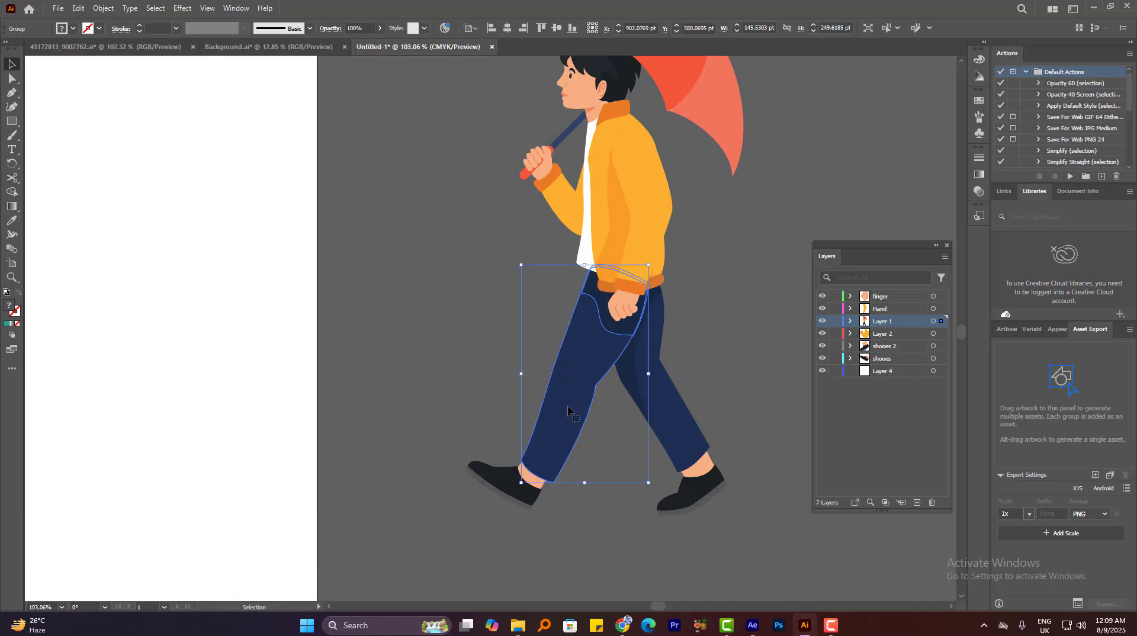
{"action": "left_click", "coordinate": [589, 381]}
{"action": "key", "text": "ctrl+x"}
{"action": "left_click", "coordinate": [916, 502]}
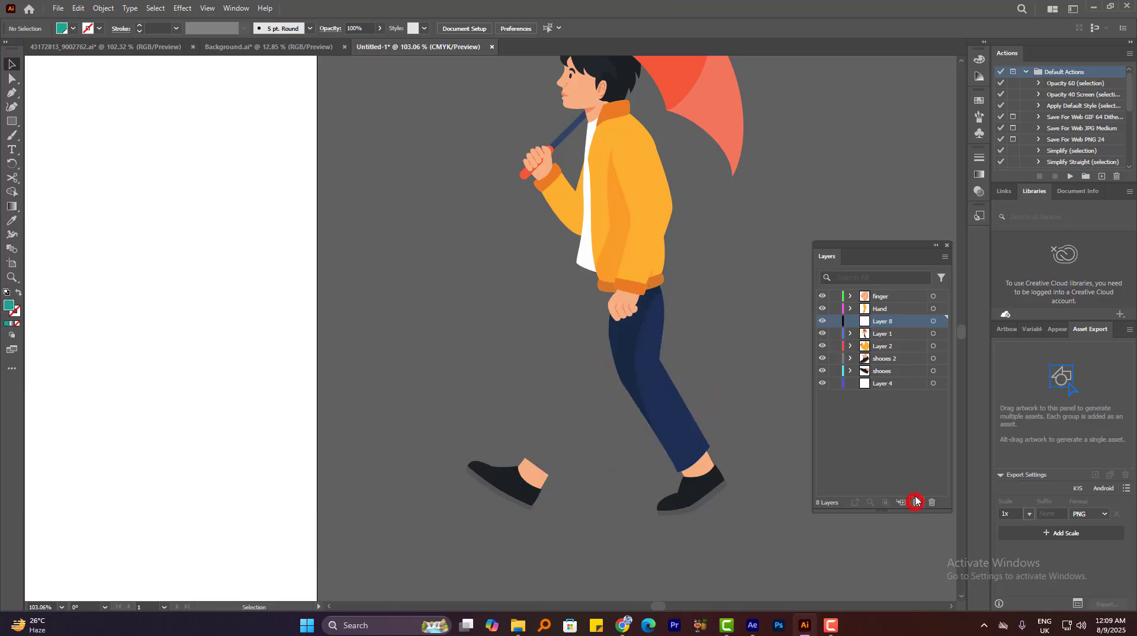
{"action": "key", "text": "ctrl+f"}
{"action": "left_click", "coordinate": [698, 214]}
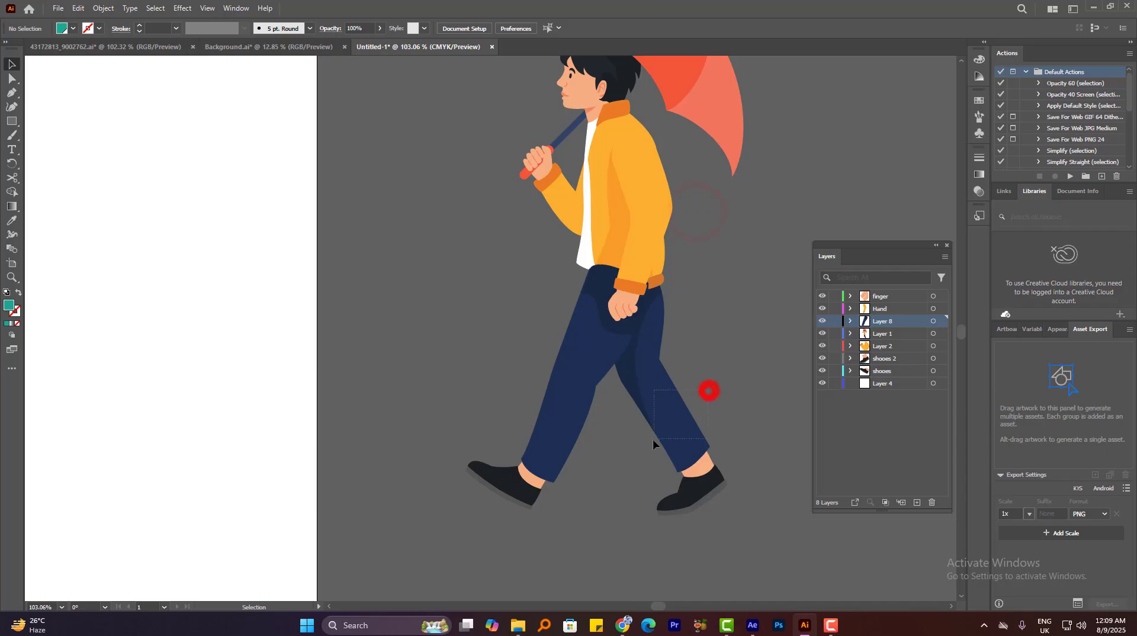
Transfer the rear trouser leg, in place, to a new layer between the forward leg's layer and Layer 1
{"action": "left_click_drag", "start_coordinate": [652, 439], "coordinate": [653, 439]}
{"action": "key", "text": "ctrl+x"}
{"action": "left_click", "coordinate": [916, 502]}
{"action": "key", "text": "ctrl+v"}
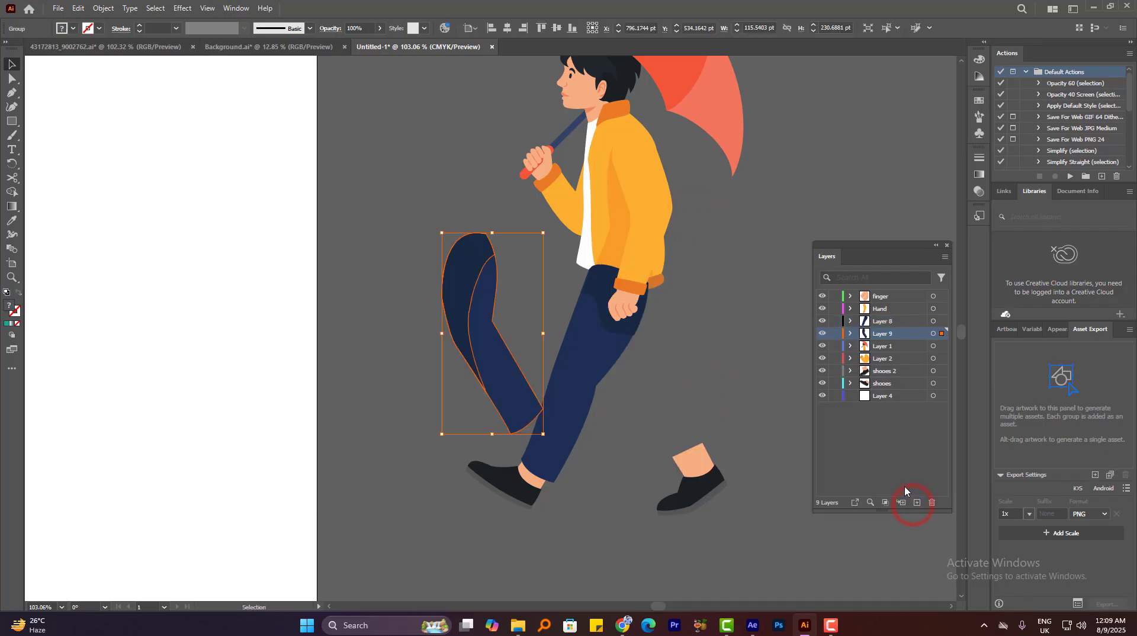
{"action": "key", "text": "ctrl+z"}
{"action": "key", "text": "ctrl+f"}
Rename both trouser leg layers as lage
{"action": "double_click", "coordinate": [890, 335]}
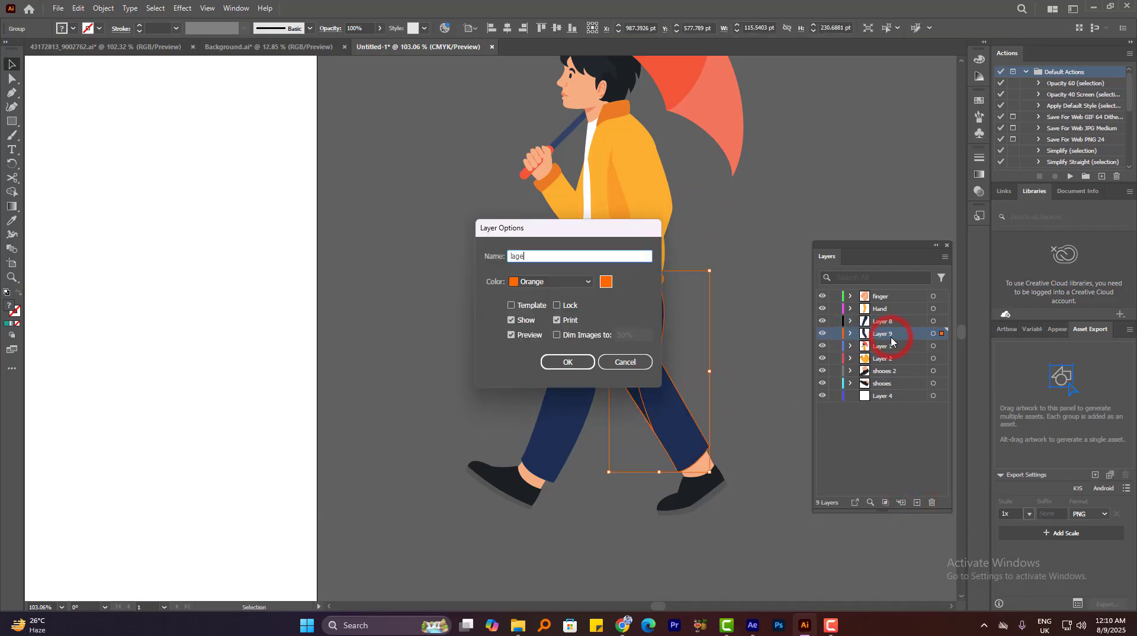
{"action": "left_click", "coordinate": [567, 362]}
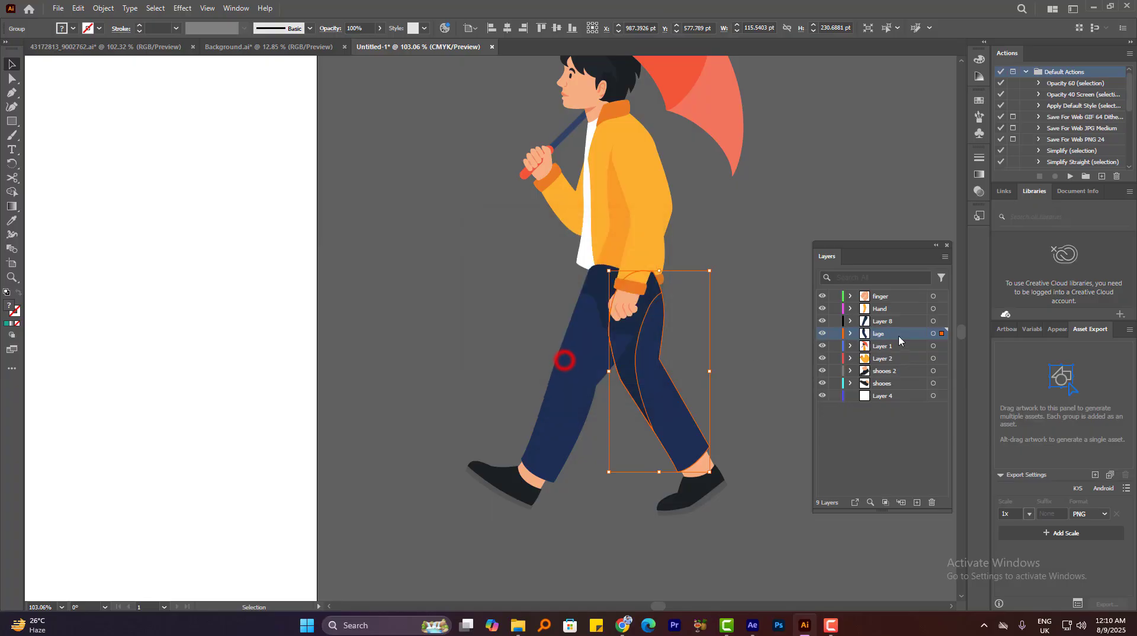
{"action": "double_click", "coordinate": [881, 321]}
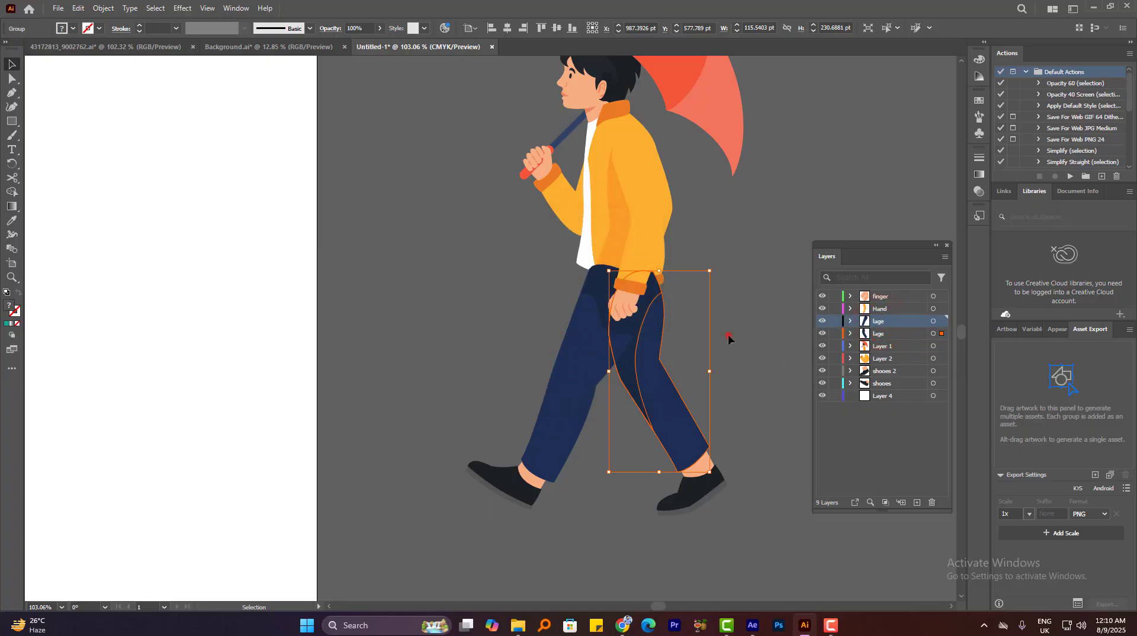
{"action": "left_click", "coordinate": [729, 336]}
Reorder both lage layers beneath Layer 2, with the forward leg's layer above the rear leg's layer
{"action": "left_click_drag", "start_coordinate": [673, 297], "coordinate": [628, 298]}
{"action": "left_click_drag", "start_coordinate": [622, 302], "coordinate": [681, 314]}
{"action": "left_click", "coordinate": [878, 333]}
{"action": "left_click", "coordinate": [824, 333]}
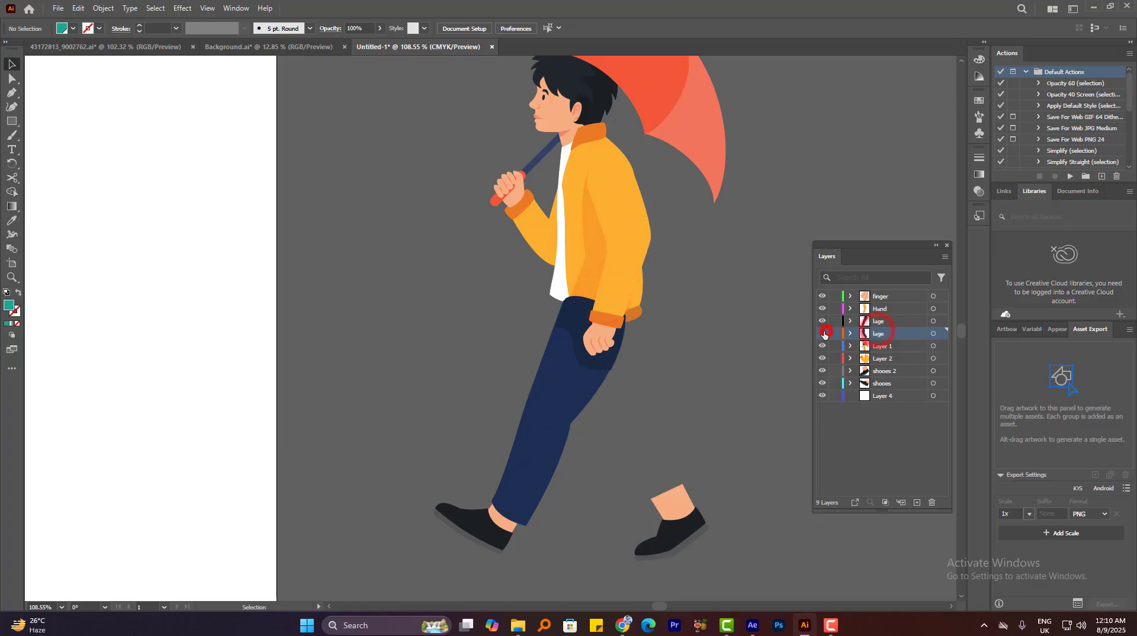
{"action": "left_click", "coordinate": [824, 333]}
{"action": "left_click_drag", "start_coordinate": [887, 333], "coordinate": [887, 366]}
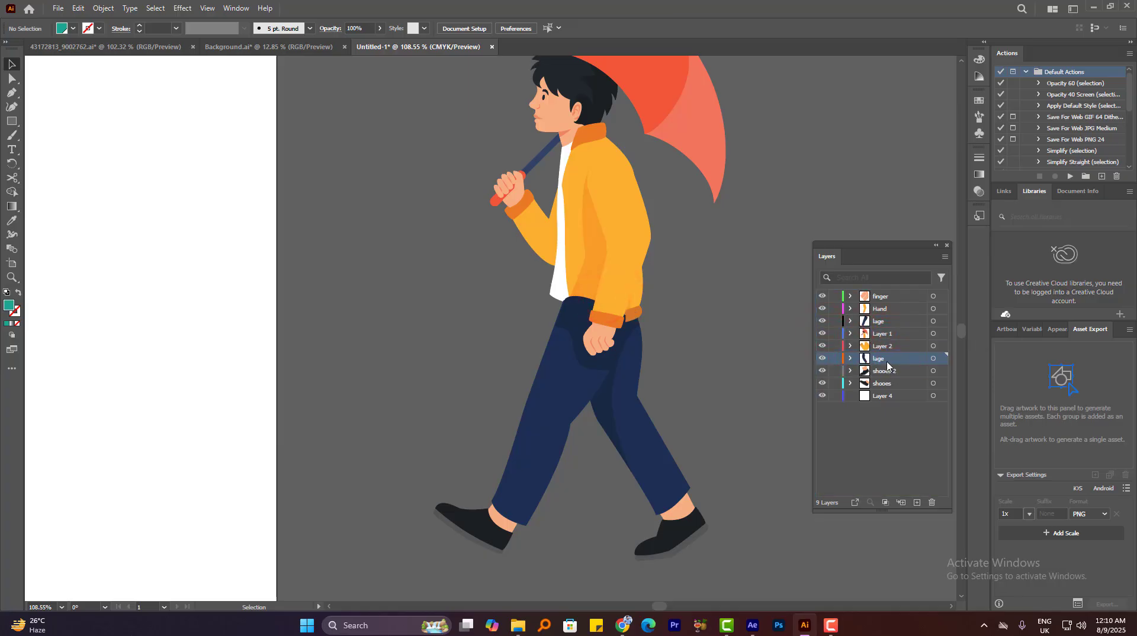
{"action": "left_click_drag", "start_coordinate": [879, 321], "coordinate": [874, 354]}
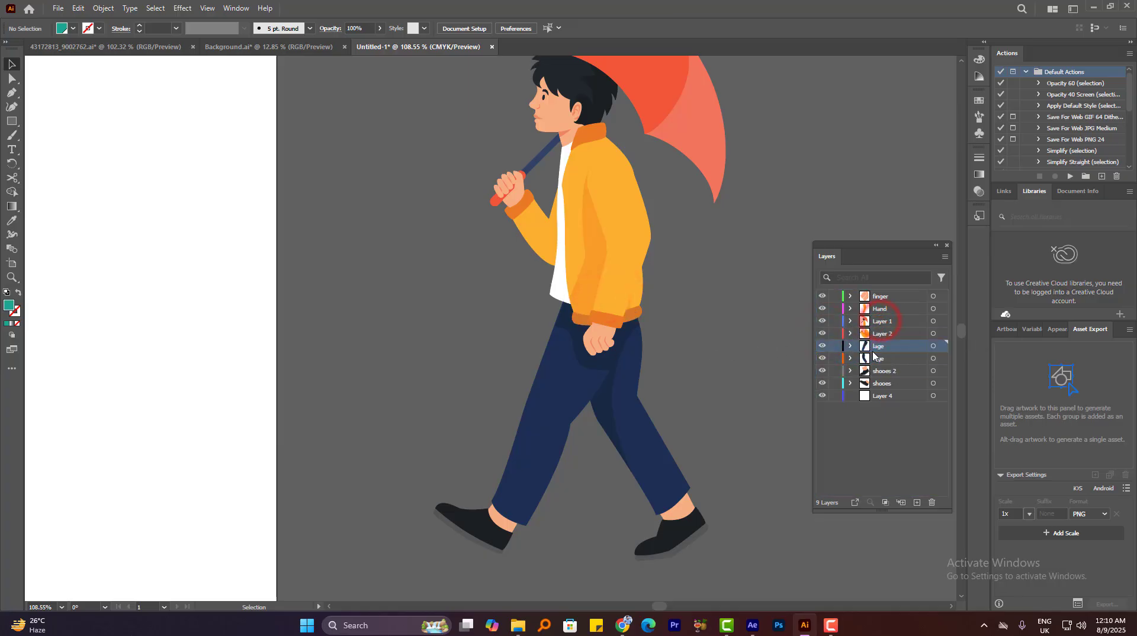
Try moving the jacket group away from the man's body and undo each move
{"action": "left_click_drag", "start_coordinate": [581, 311], "coordinate": [668, 428]}
{"action": "key", "text": "ctrl+z"}
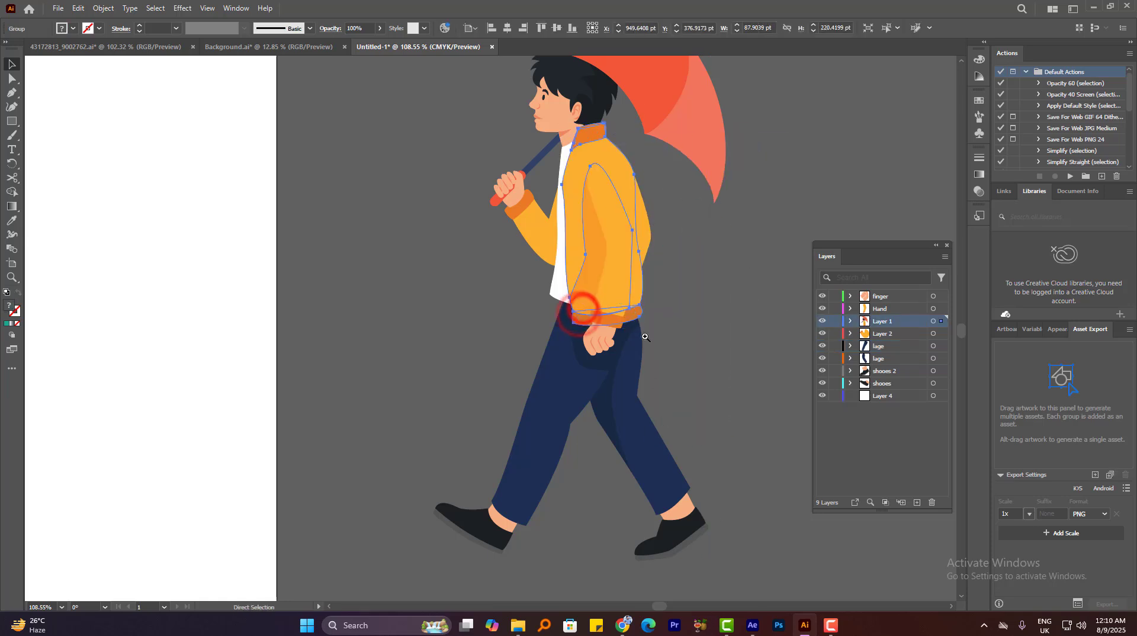
{"action": "left_click_drag", "start_coordinate": [644, 292], "coordinate": [623, 290]}
{"action": "left_click_drag", "start_coordinate": [580, 223], "coordinate": [733, 227]}
{"action": "key", "text": "ctrl+z"}
{"action": "left_click_drag", "start_coordinate": [640, 184], "coordinate": [604, 236]}
{"action": "left_click_drag", "start_coordinate": [579, 216], "coordinate": [660, 222]}
{"action": "key", "text": "ctrl+z"}
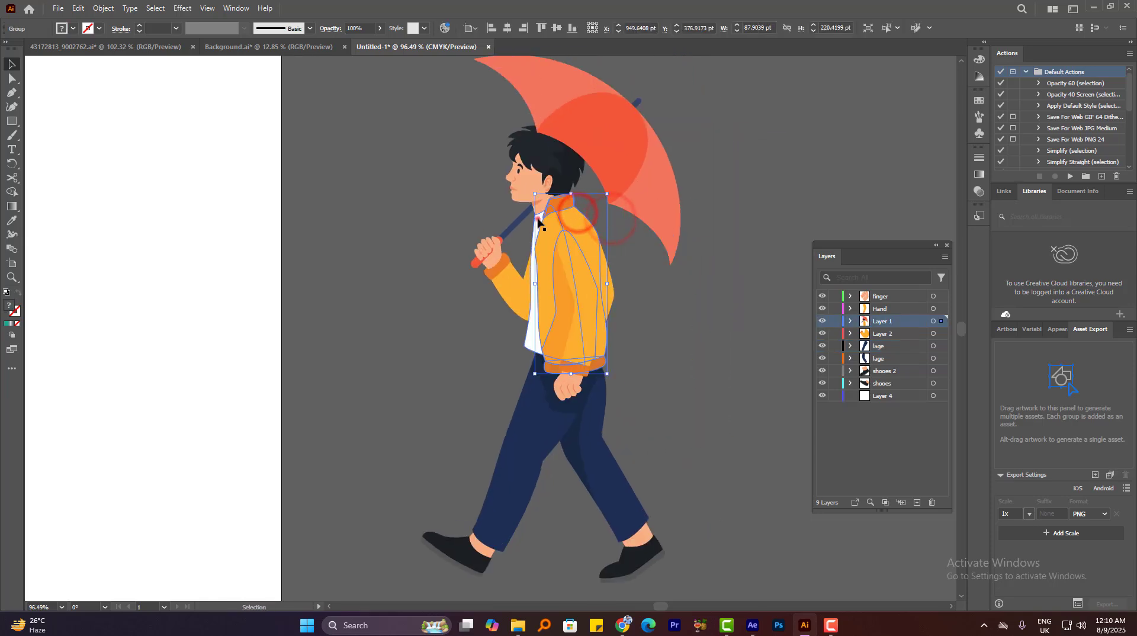
{"action": "left_click", "coordinate": [538, 220]}
{"action": "left_click", "coordinate": [552, 211], "text": "ctrl"}
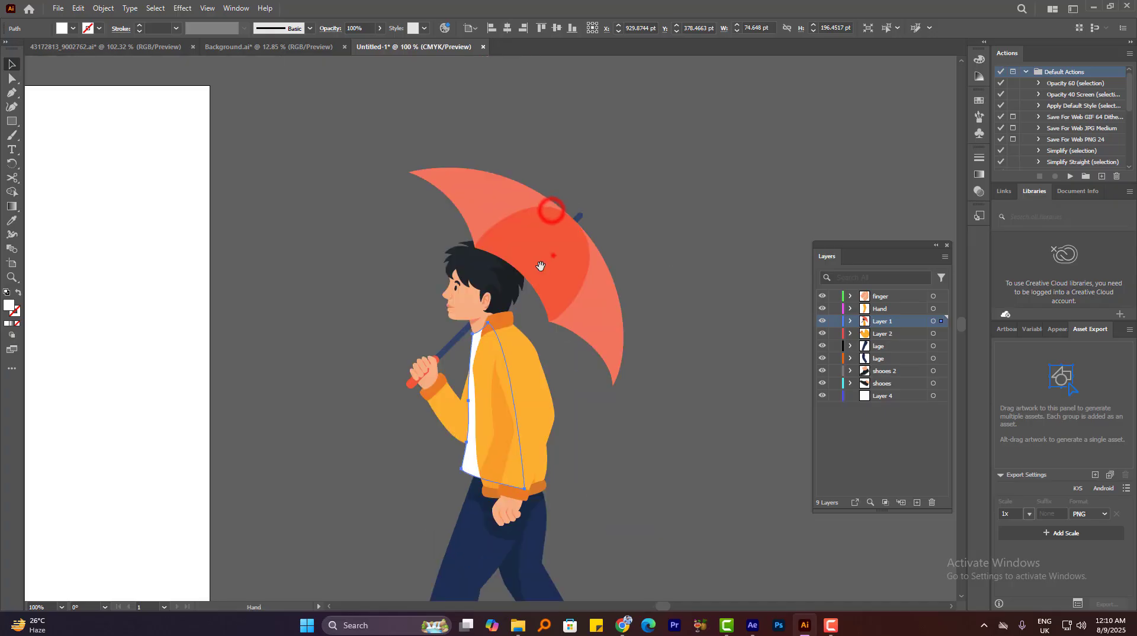
Hide the finger, Hand, Layer 2, lage and shoe layers, leaving Layer 1 and Layer 4 shown
{"action": "left_click_drag", "start_coordinate": [526, 276], "coordinate": [556, 207]}
{"action": "left_click_drag", "start_coordinate": [660, 457], "coordinate": [685, 371]}
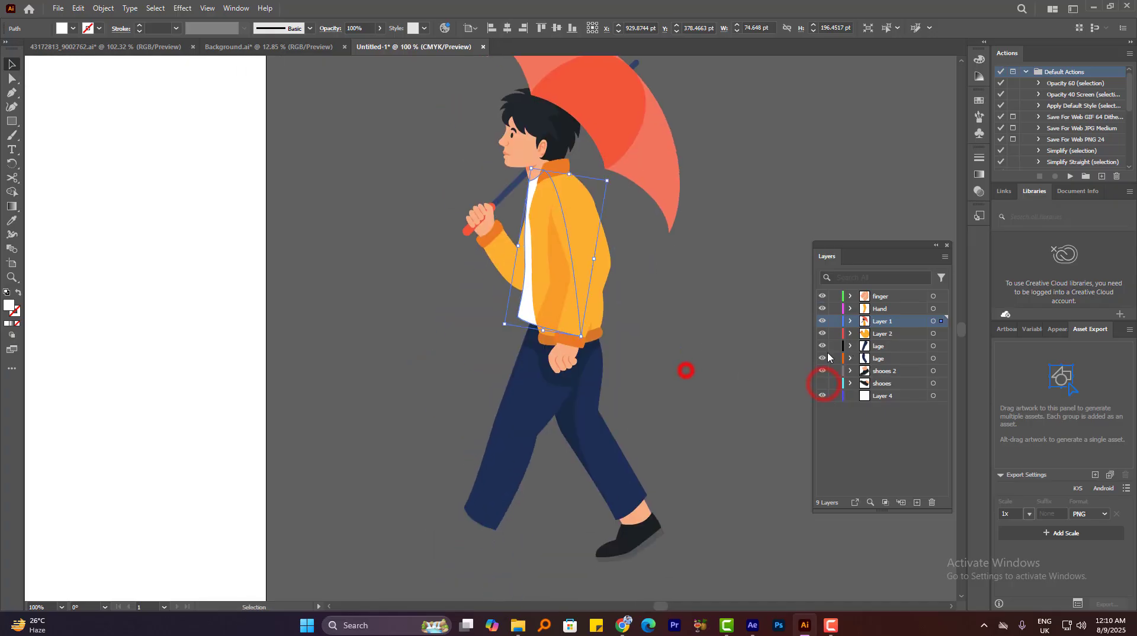
{"action": "left_click", "coordinate": [822, 371]}
{"action": "left_click", "coordinate": [822, 359]}
{"action": "left_click", "coordinate": [822, 345]}
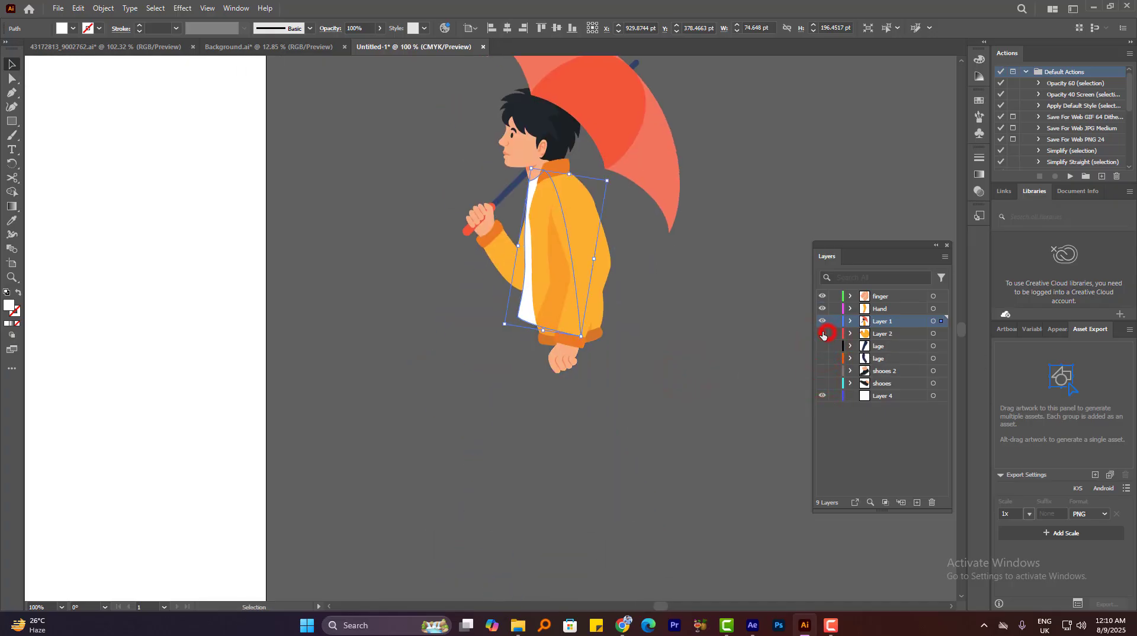
{"action": "left_click", "coordinate": [822, 333]}
{"action": "left_click", "coordinate": [822, 309]}
{"action": "left_click", "coordinate": [822, 296]}
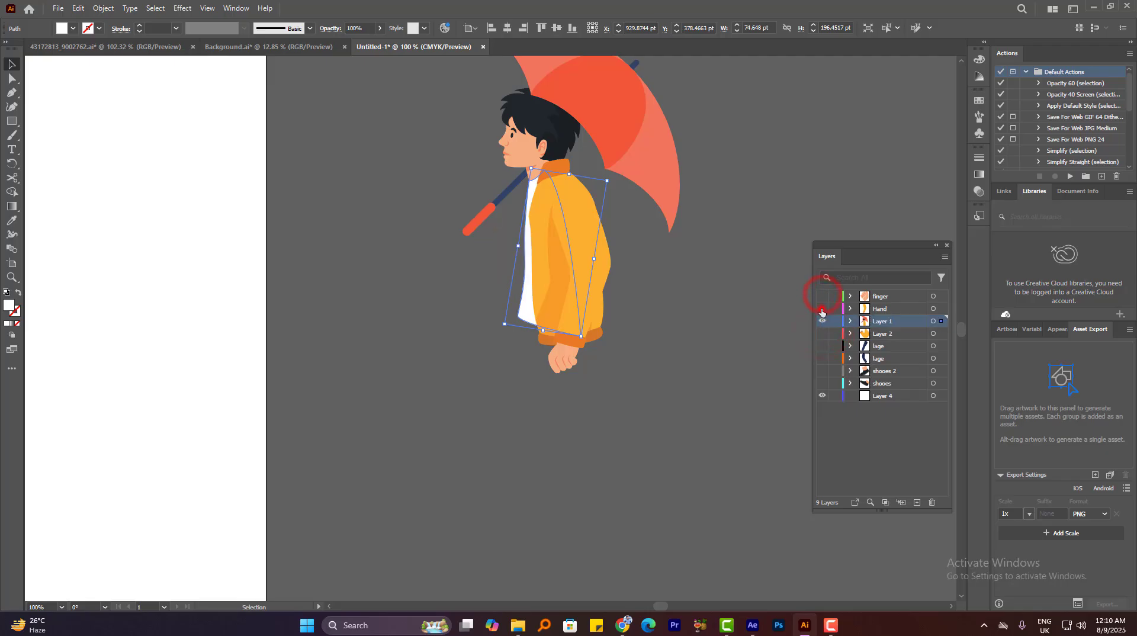
{"action": "left_click", "coordinate": [822, 321]}
{"action": "left_click", "coordinate": [822, 322]}
Transfer the umbrella canopy, in place, to a new layer above Layer 1 and name it umbrala
{"action": "left_click_drag", "start_coordinate": [653, 239], "coordinate": [610, 333]}
{"action": "mouse_move", "coordinate": [586, 203]}
{"action": "left_mouse_down"}
{"action": "mouse_move", "coordinate": [677, 197]}
{"action": "mouse_move", "coordinate": [586, 205]}
{"action": "left_mouse_up"}
{"action": "key", "text": "Delete"}
{"action": "left_click", "coordinate": [919, 505]}
{"action": "key", "text": "ctrl+v"}
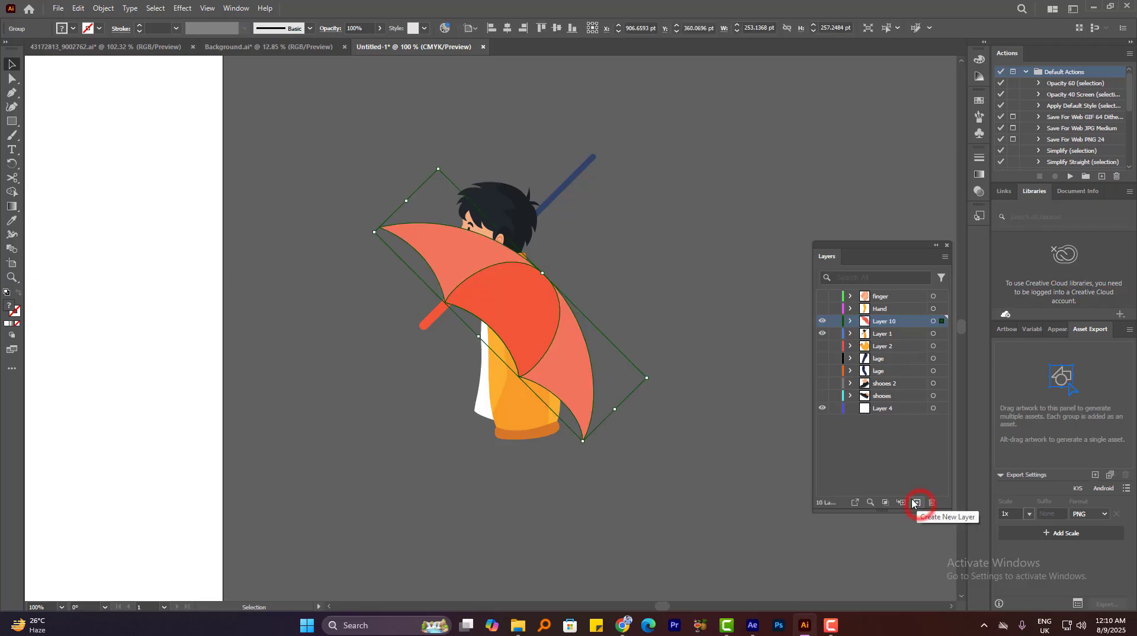
{"action": "key", "text": "ctrl+z"}
{"action": "key", "text": "ctrl+f"}
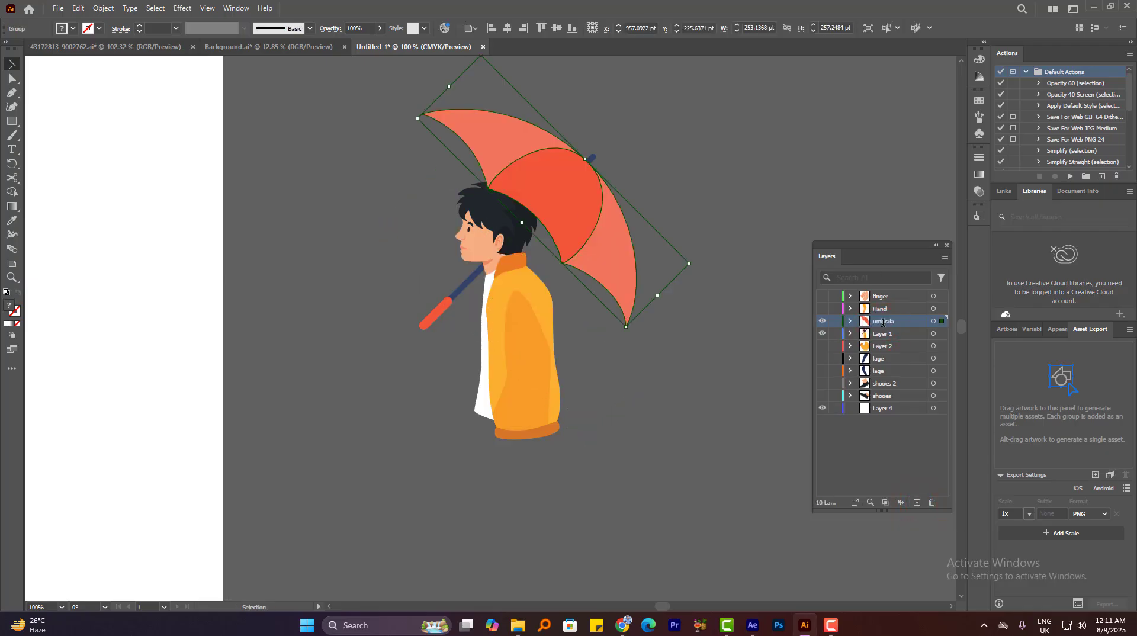
{"action": "left_click", "coordinate": [820, 325]}
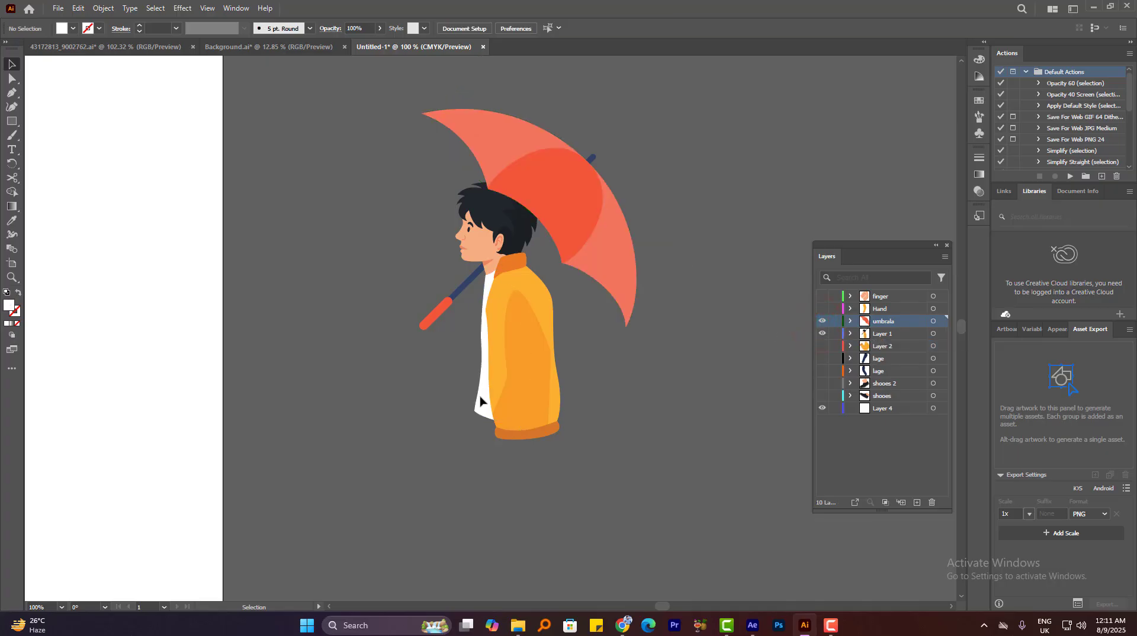
{"action": "left_click_drag", "start_coordinate": [482, 261], "coordinate": [513, 292]}
{"action": "left_click_drag", "start_coordinate": [538, 329], "coordinate": [595, 357]}
{"action": "key", "text": "ctrl+z"}
Transfer the jacket and white shirt, in place, to a new layer named Boody above Layer 1, and hide the umbrala and Boody layers
{"action": "left_click_drag", "start_coordinate": [428, 383], "coordinate": [633, 480]}
{"action": "left_click_drag", "start_coordinate": [519, 412], "coordinate": [494, 475]}
{"action": "key", "text": "ctrl+z"}
{"action": "key", "text": "ctrl+x"}
{"action": "left_click", "coordinate": [917, 502]}
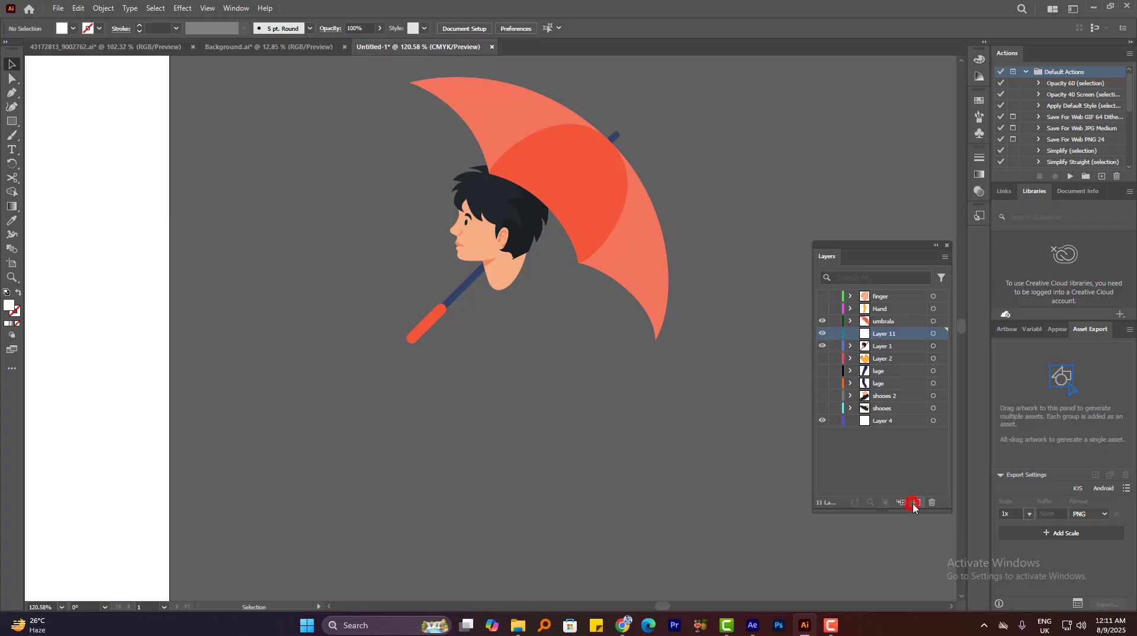
{"action": "key", "text": "ctrl+v"}
{"action": "key", "text": "ctrl+z"}
{"action": "key", "text": "ctrl+f"}
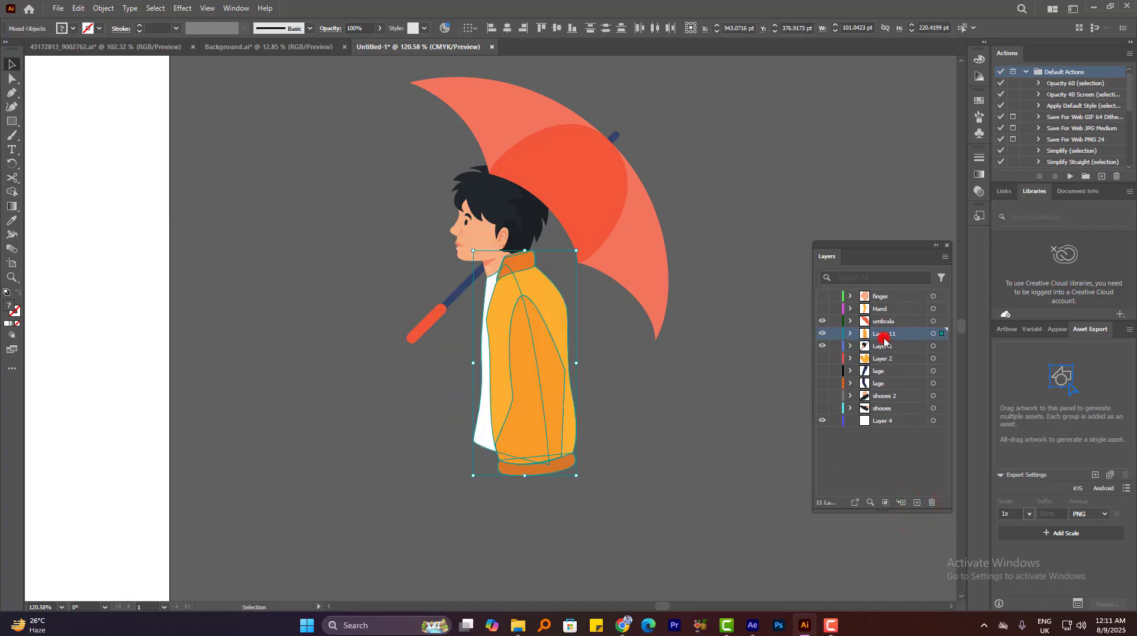
{"action": "double_click", "coordinate": [884, 338]}
{"action": "key", "text": "Return"}
{"action": "left_click", "coordinate": [822, 321]}
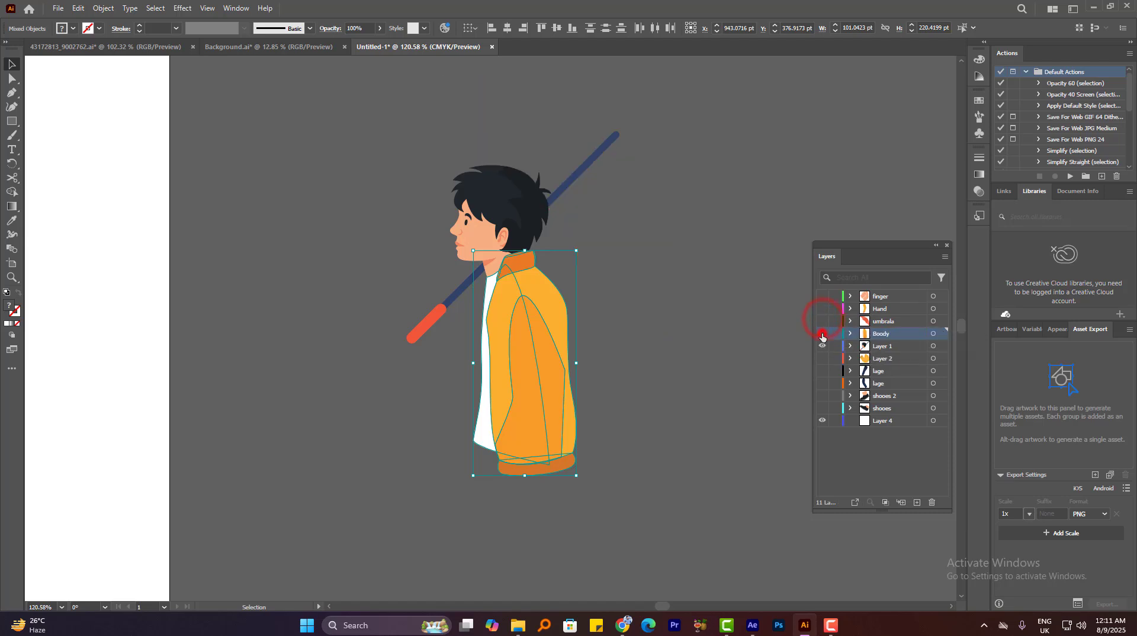
{"action": "left_click", "coordinate": [822, 334]}
Try to transfer the umbrella stick and handle from Layer 1 to a new layer, and undo the attempt
{"action": "scroll", "coordinate": [467, 198], "scroll_direction": "up", "scroll_amount": 1}
{"action": "left_click", "coordinate": [421, 344]}
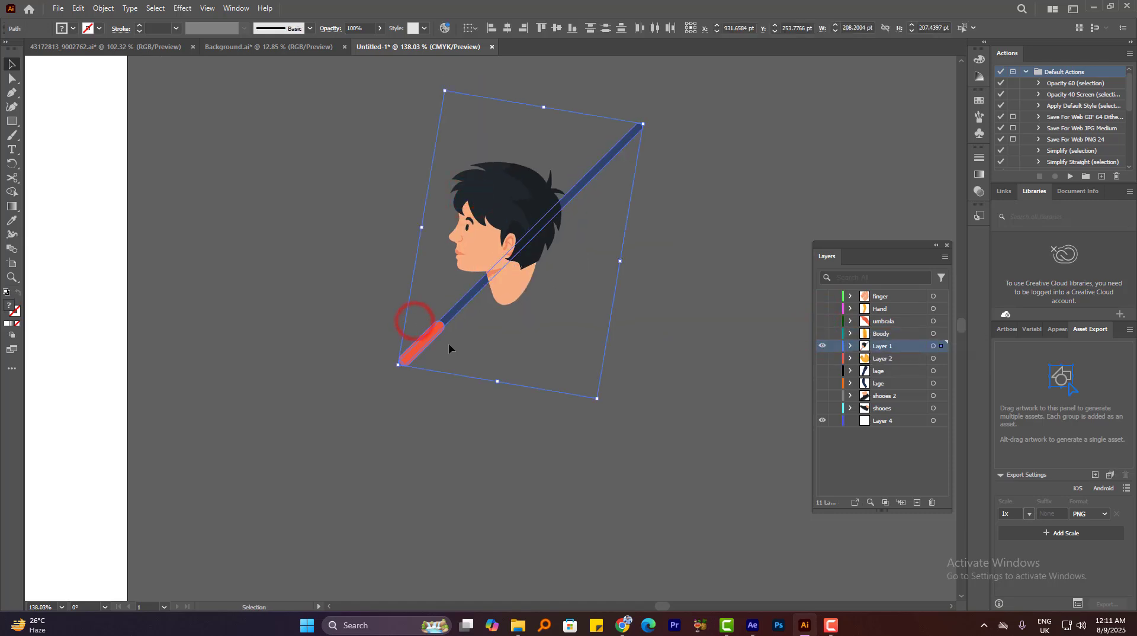
{"action": "key", "text": "Delete"}
{"action": "left_click", "coordinate": [917, 502]}
{"action": "key", "text": "ctrl+v"}
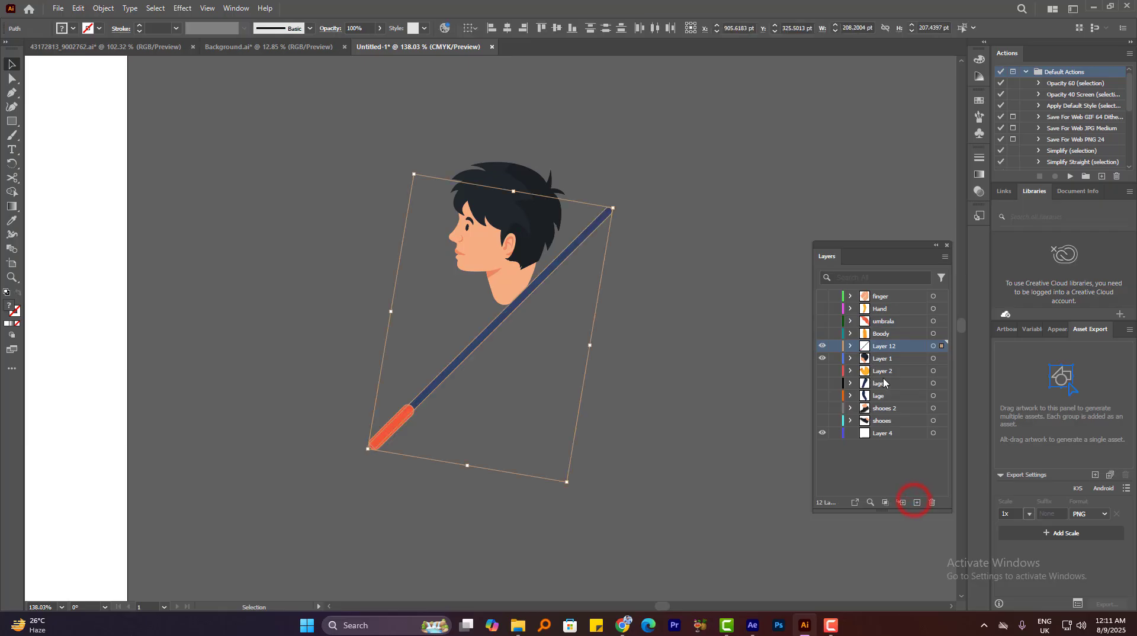
{"action": "key", "text": "ctrl+z"}
{"action": "key", "text": "ctrl+v"}
{"action": "key", "text": "ctrl+z"}
{"action": "key", "text": "ctrl+z"}
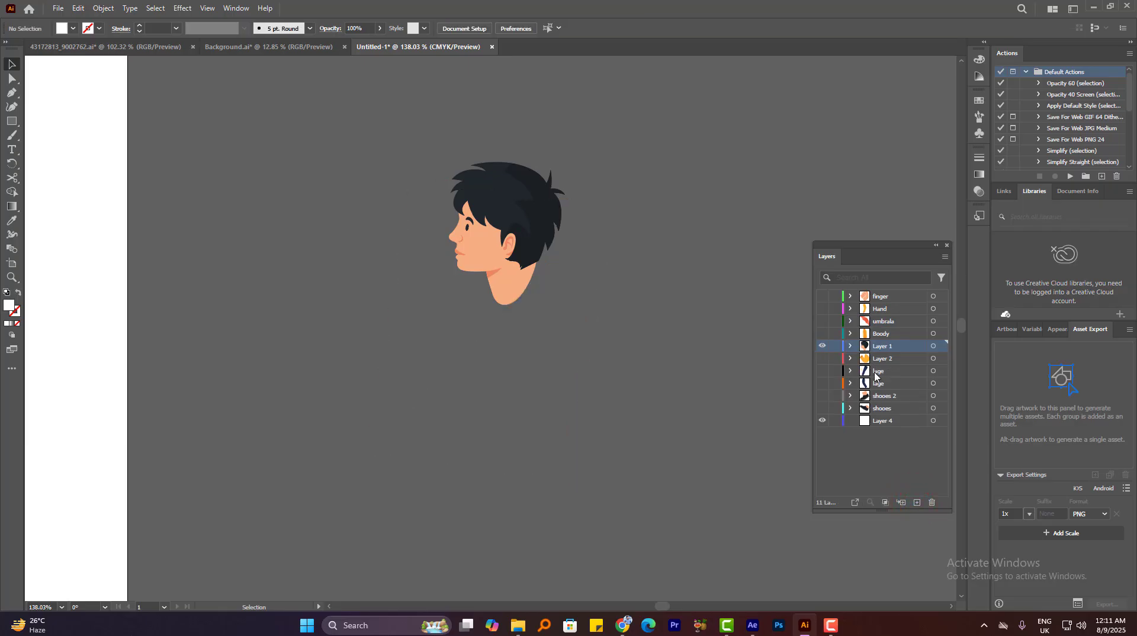
{"action": "key", "text": "ctrl+z"}
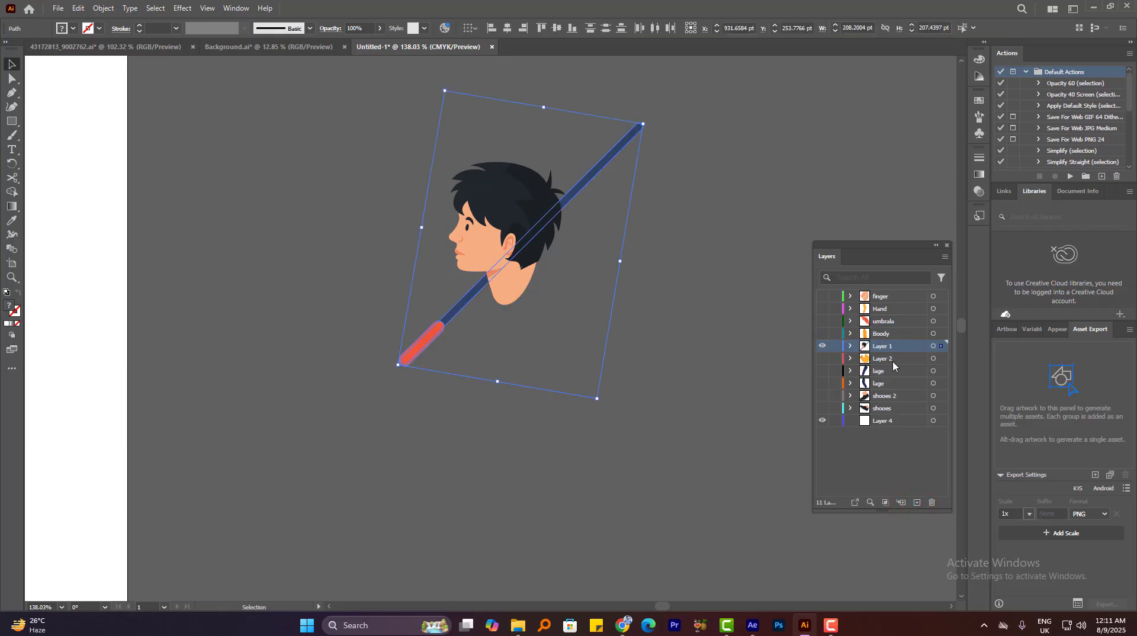
Rename Layer 1, which holds the head and umbrella stick, as stand
{"action": "left_click", "coordinate": [823, 320]}
{"action": "left_click", "coordinate": [823, 320]}
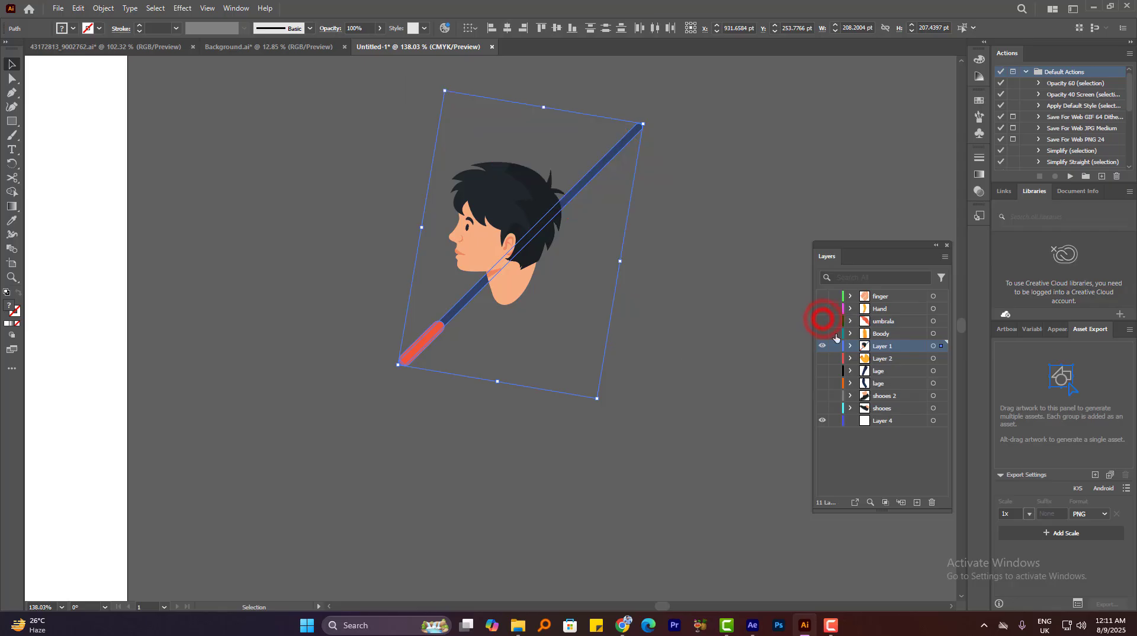
{"action": "left_click", "coordinate": [906, 348]}
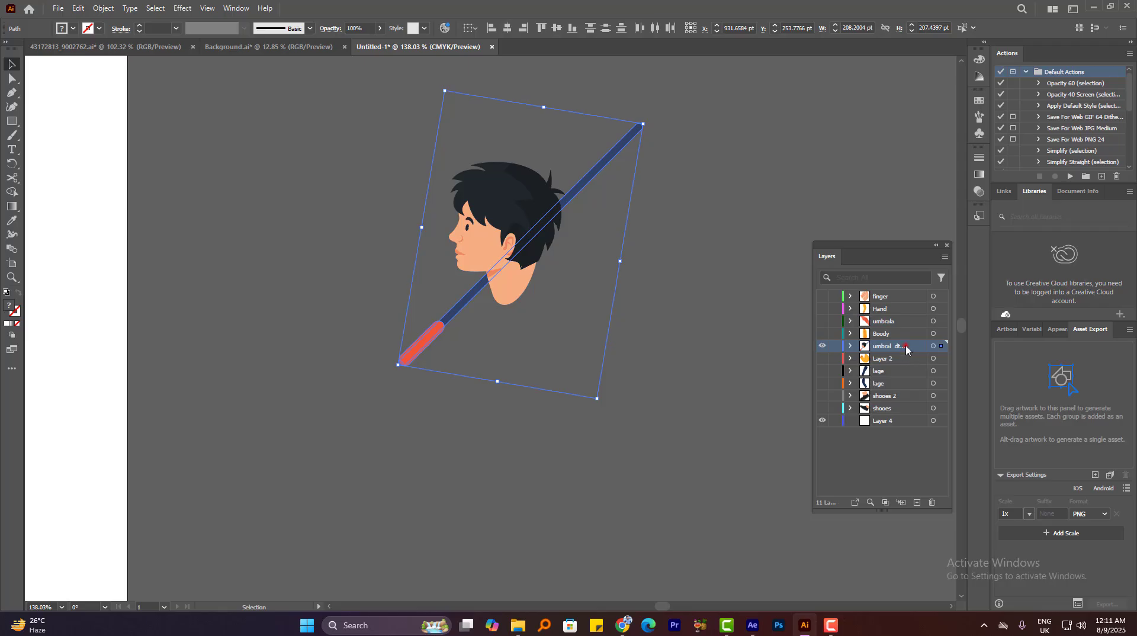
{"action": "type", "text": "stand"}
{"action": "key", "text": "Return"}
{"action": "left_click", "coordinate": [821, 346]}
{"action": "left_click", "coordinate": [882, 334]}
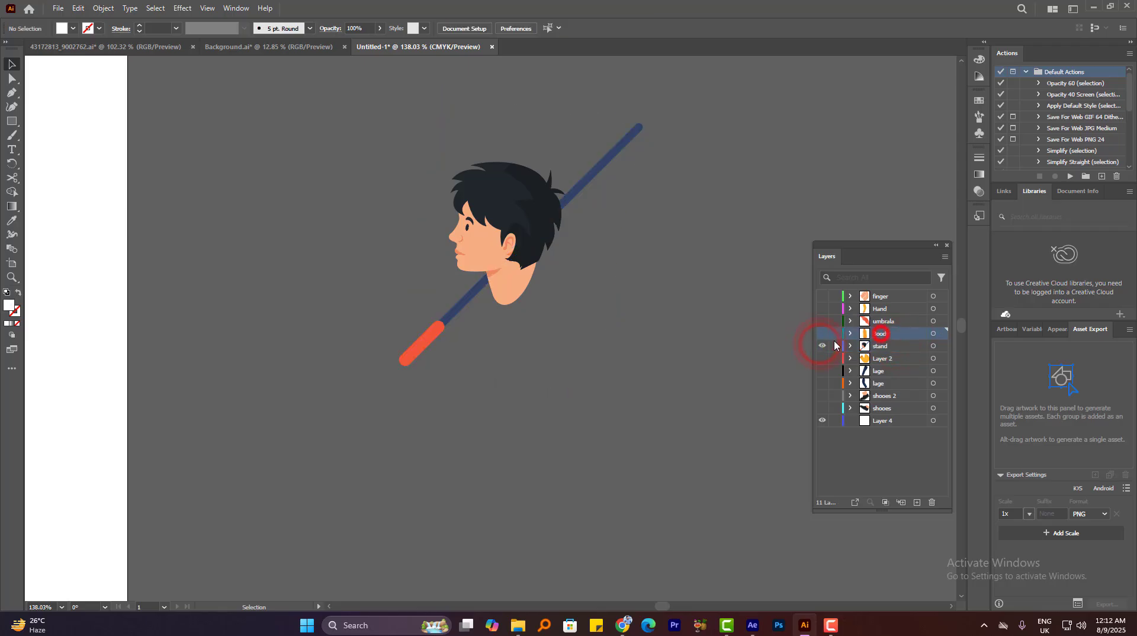
{"action": "left_click", "coordinate": [881, 345]}
{"action": "left_click", "coordinate": [819, 348]}
{"action": "left_click", "coordinate": [819, 348]}
Try to cut the umbrella stick and handle out of the stand layer into a new layer, and undo it
{"action": "left_click", "coordinate": [595, 178]}
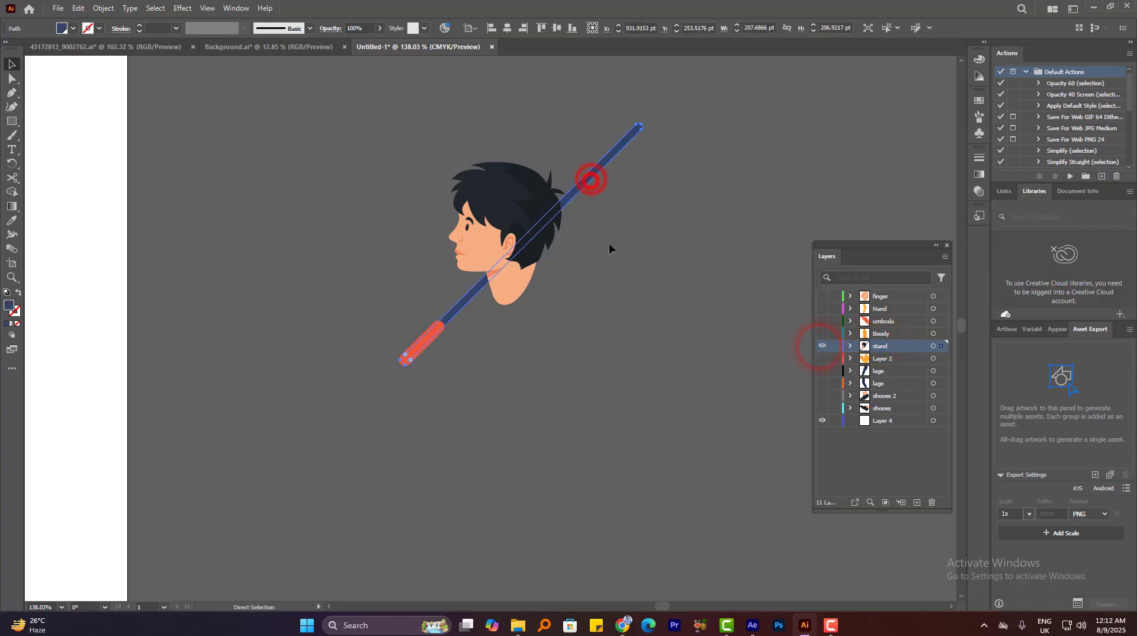
{"action": "left_click_drag", "start_coordinate": [374, 314], "coordinate": [431, 381]}
{"action": "key", "text": "ctrl+x"}
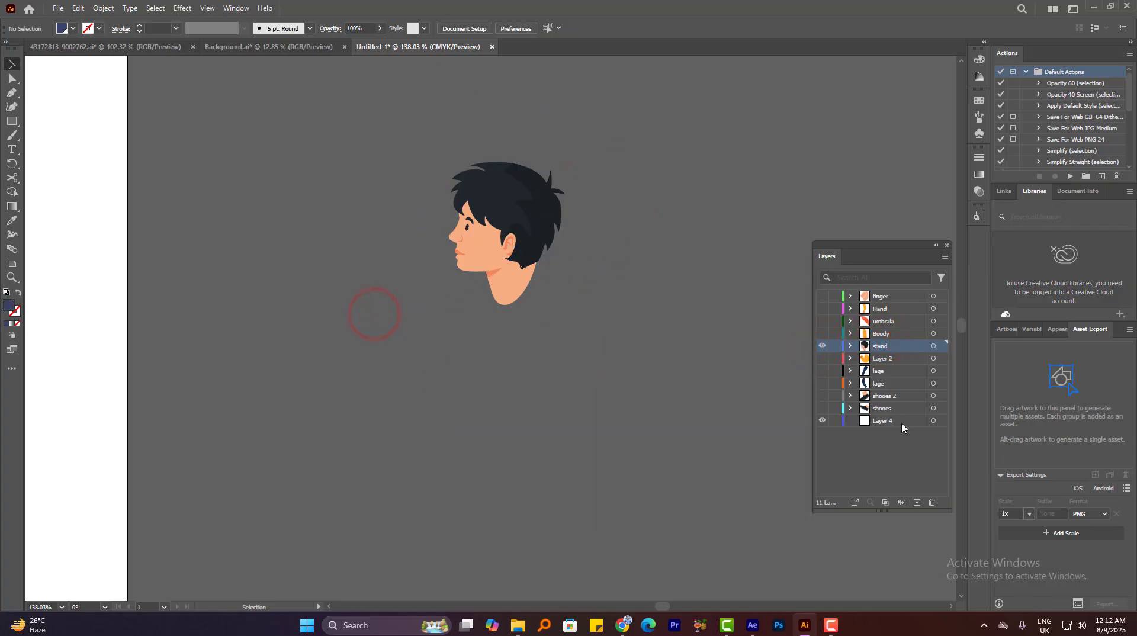
{"action": "left_click", "coordinate": [917, 502]}
{"action": "key", "text": "ctrl+v"}
{"action": "left_click", "coordinate": [884, 346]}
{"action": "key", "text": "ctrl+z"}
{"action": "key", "text": "ctrl+z"}
{"action": "key", "text": "ctrl+z"}
{"action": "key", "text": "ctrl+z"}
{"action": "key", "text": "ctrl+z"}
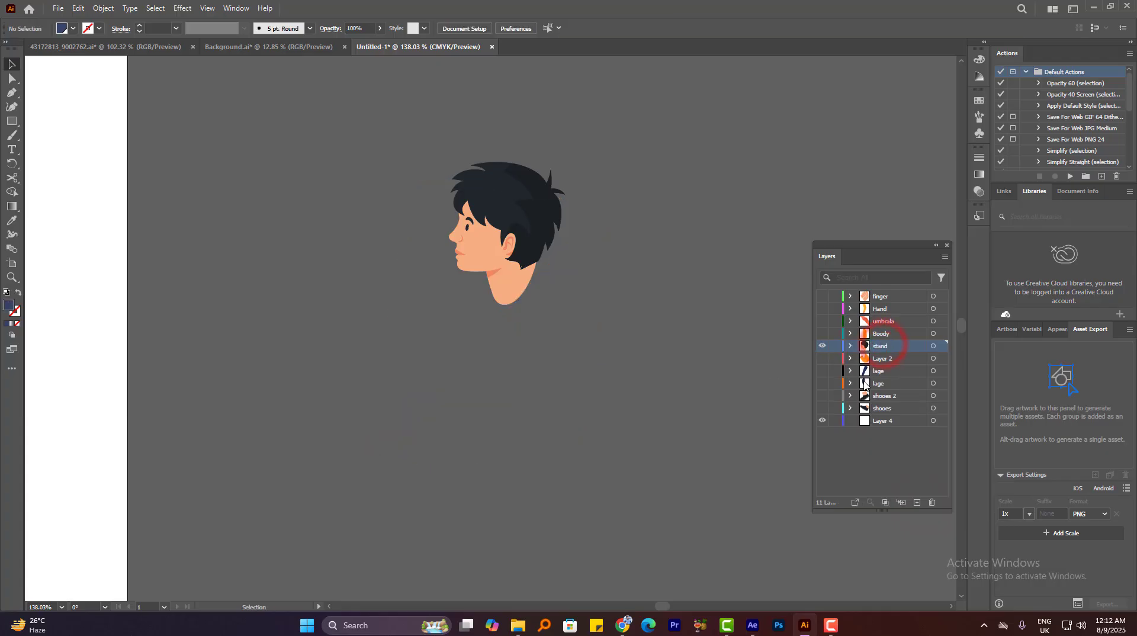
Transfer the umbrella stick and handle, in place, to a new layer above the head's layer and name it stand
{"action": "left_click", "coordinate": [593, 167]}
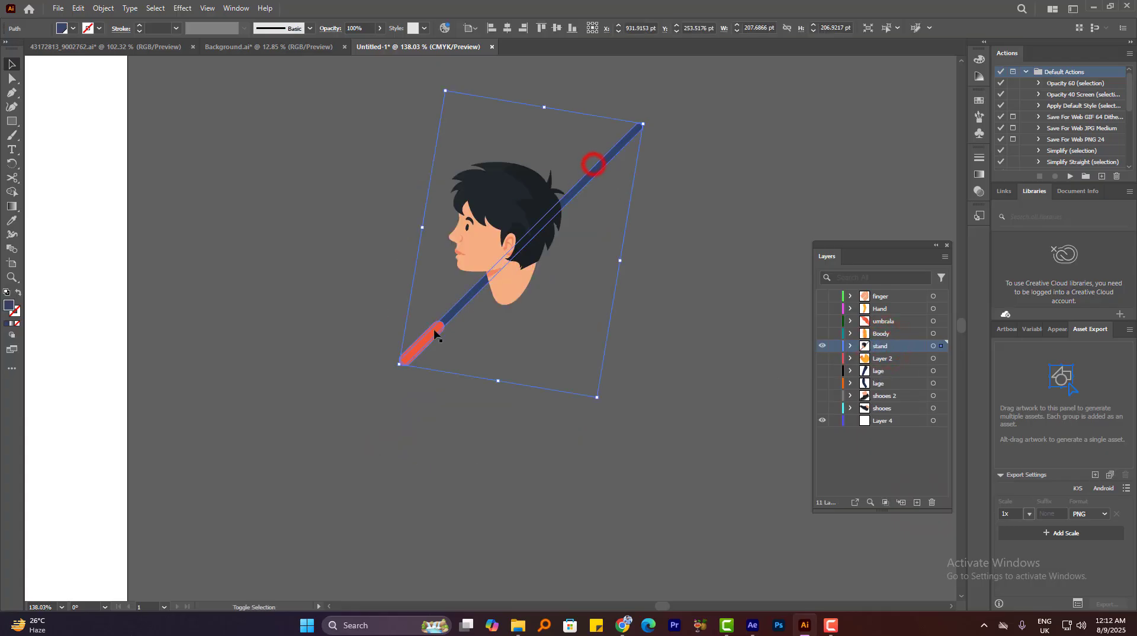
{"action": "left_click", "coordinate": [426, 332], "text": "shift"}
{"action": "left_click_drag", "start_coordinate": [372, 328], "coordinate": [436, 390]}
{"action": "key", "text": "ctrl+x"}
{"action": "left_click", "coordinate": [917, 502]}
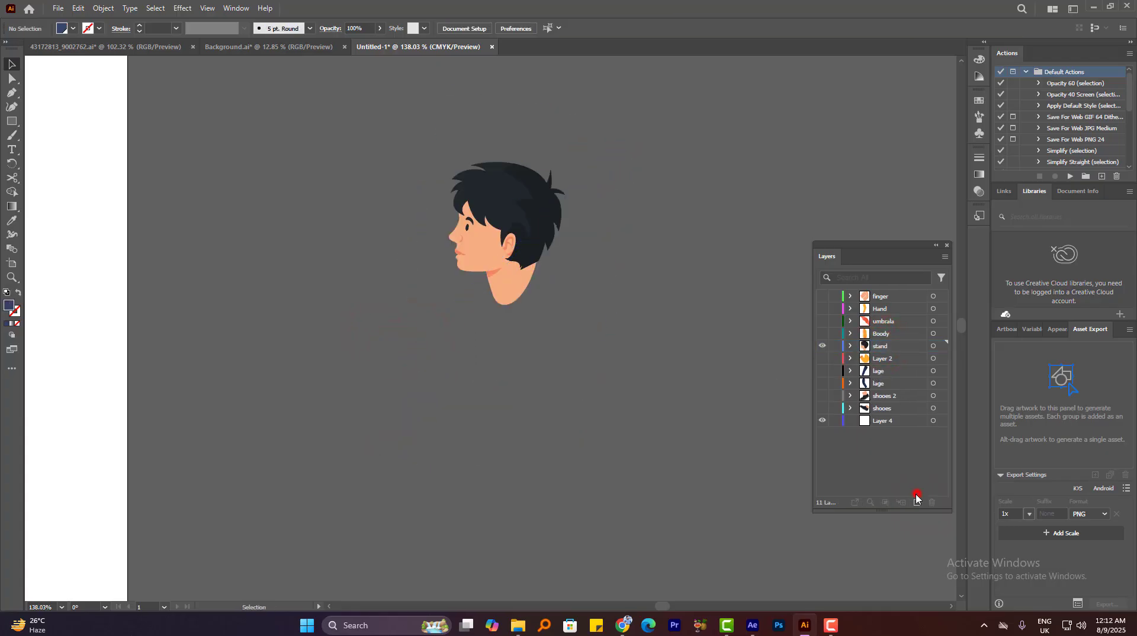
{"action": "key", "text": "ctrl+v"}
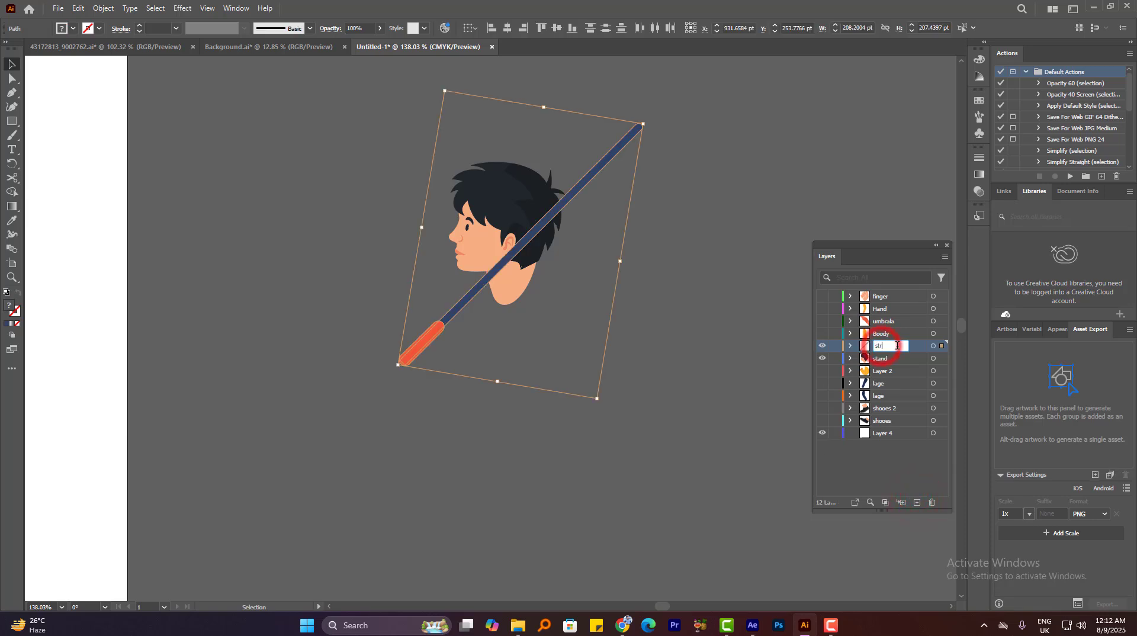
{"action": "left_click", "coordinate": [881, 358]}
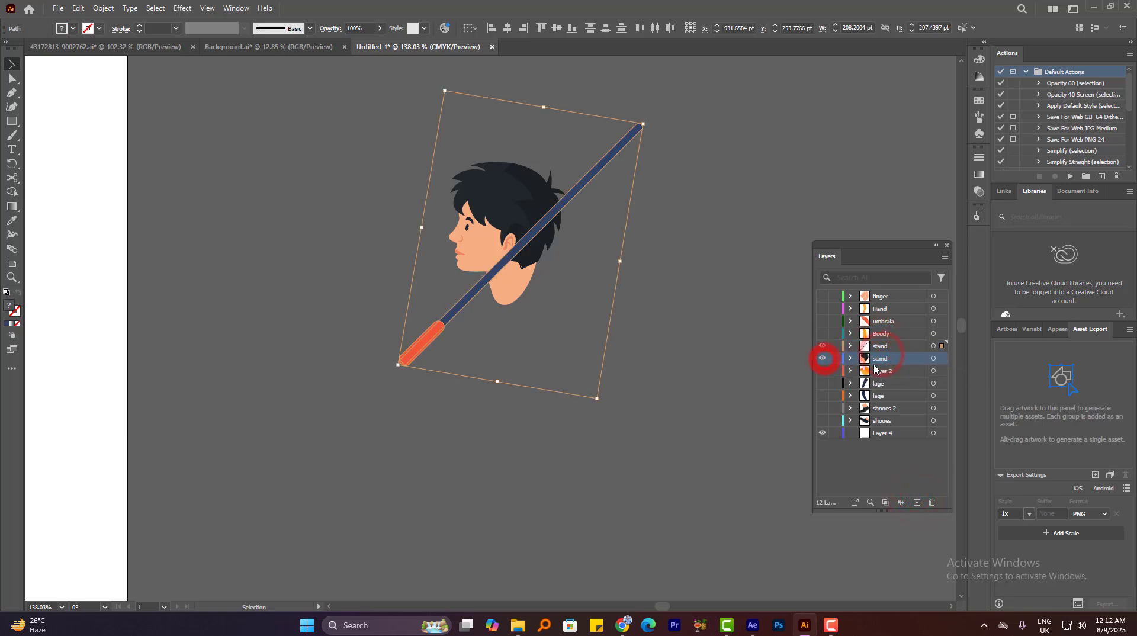
Ungroup the man's head artwork into separate hair and face parts
{"action": "left_click", "coordinate": [478, 188]}
{"action": "left_click", "coordinate": [386, 211]}
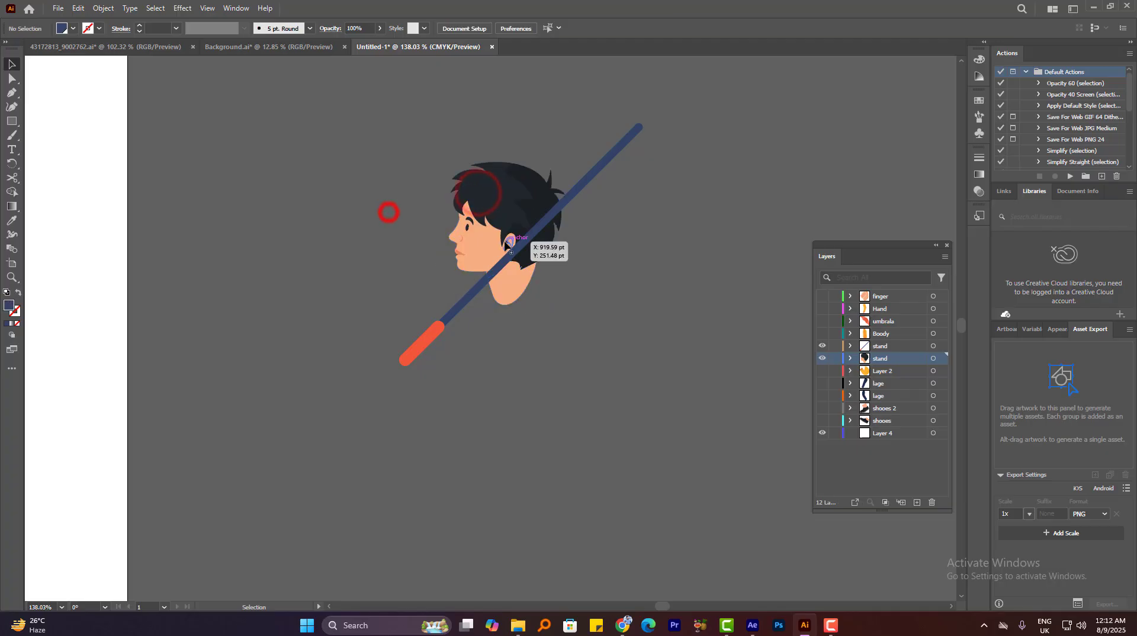
{"action": "scroll", "coordinate": [451, 217], "scroll_direction": "up", "scroll_amount": 5}
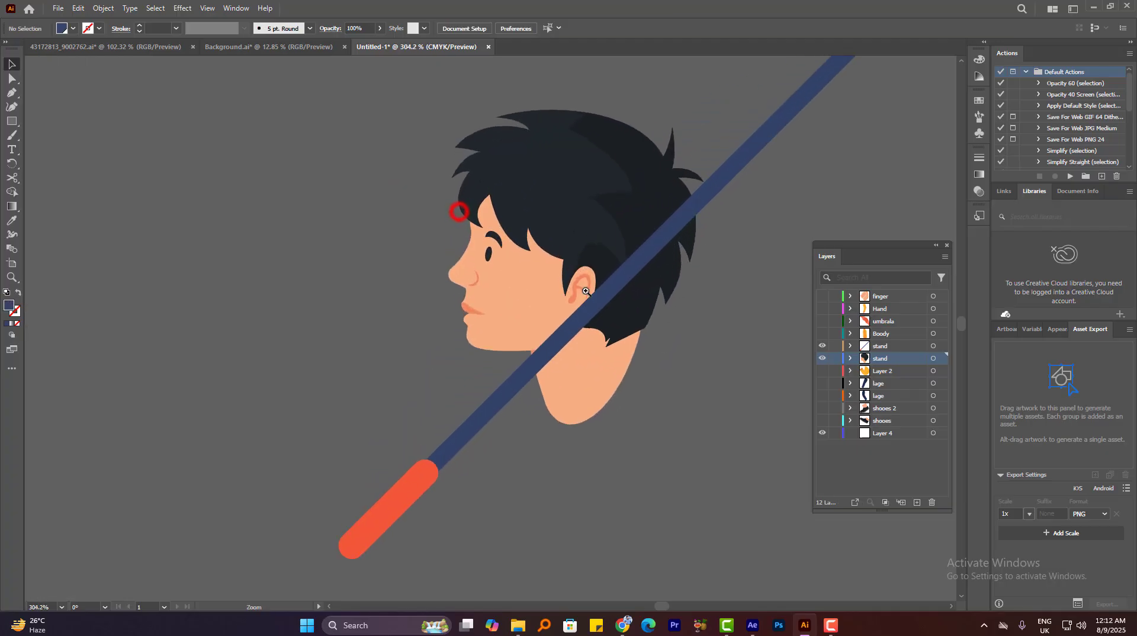
{"action": "right_click", "coordinate": [562, 212]}
{"action": "left_click", "coordinate": [598, 371]}
{"action": "left_click", "coordinate": [580, 121]}
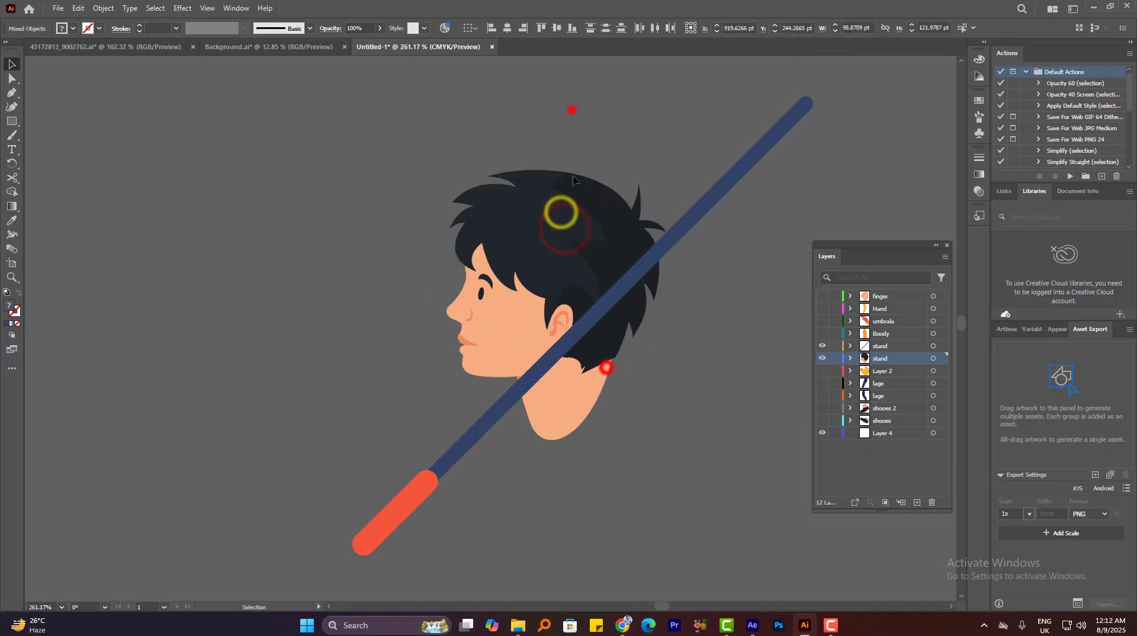
{"action": "right_click", "coordinate": [557, 230]}
{"action": "left_click", "coordinate": [596, 391]}
{"action": "left_click", "coordinate": [619, 157]}
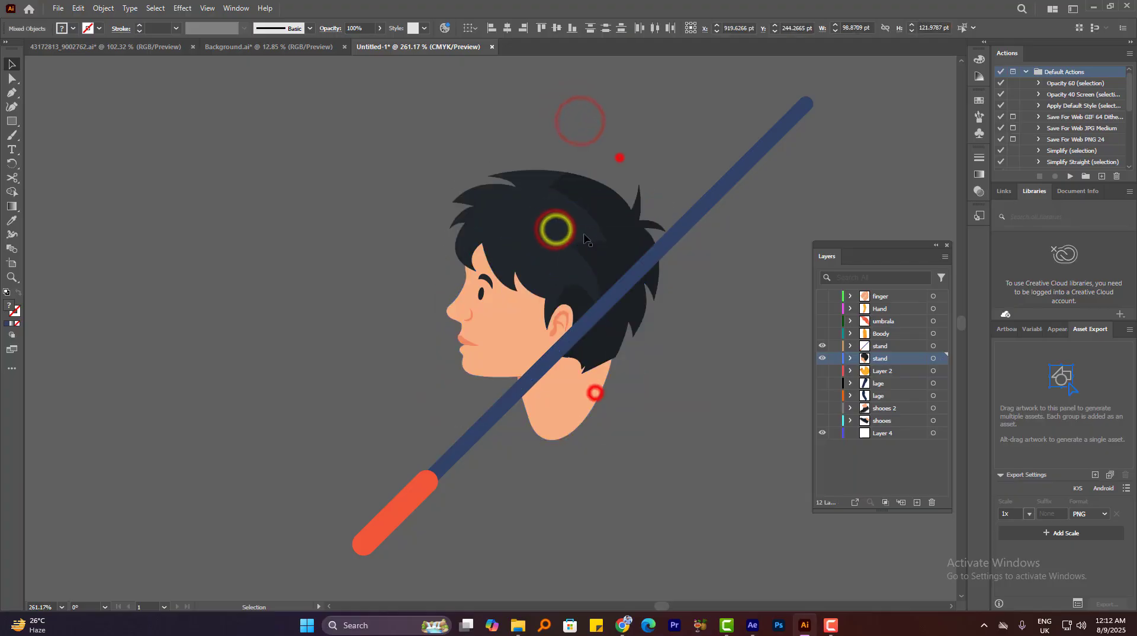
Transfer the hair group, in place, to a new layer directly above the face's layer
{"action": "left_click", "coordinate": [592, 223]}
{"action": "key", "text": "ctrl+x"}
{"action": "left_click", "coordinate": [917, 503]}
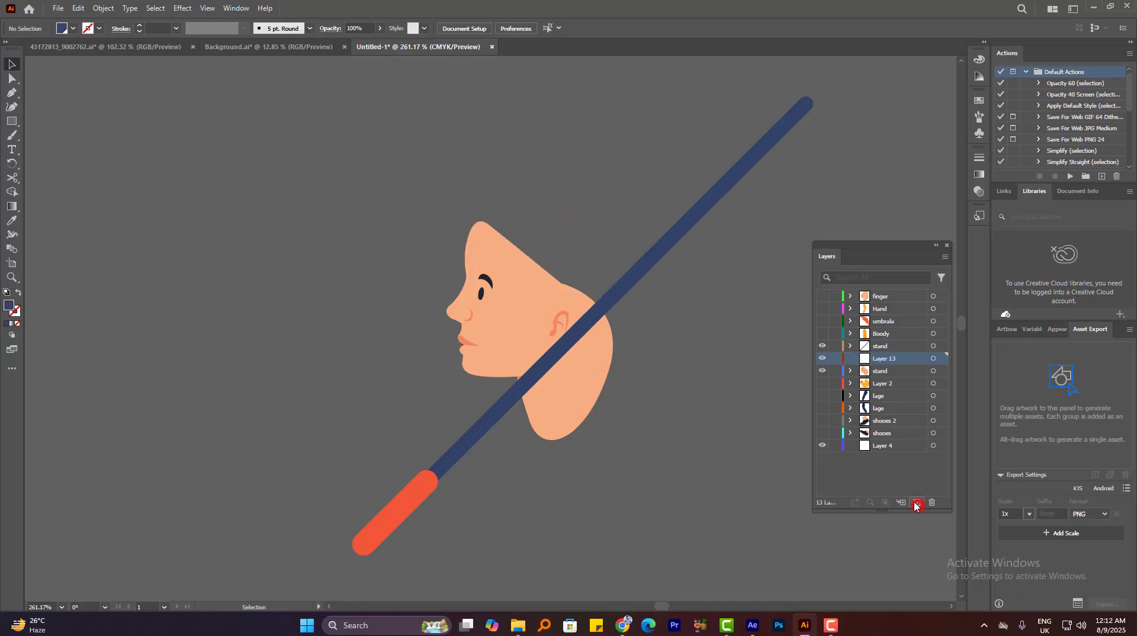
{"action": "key", "text": "ctrl+f"}
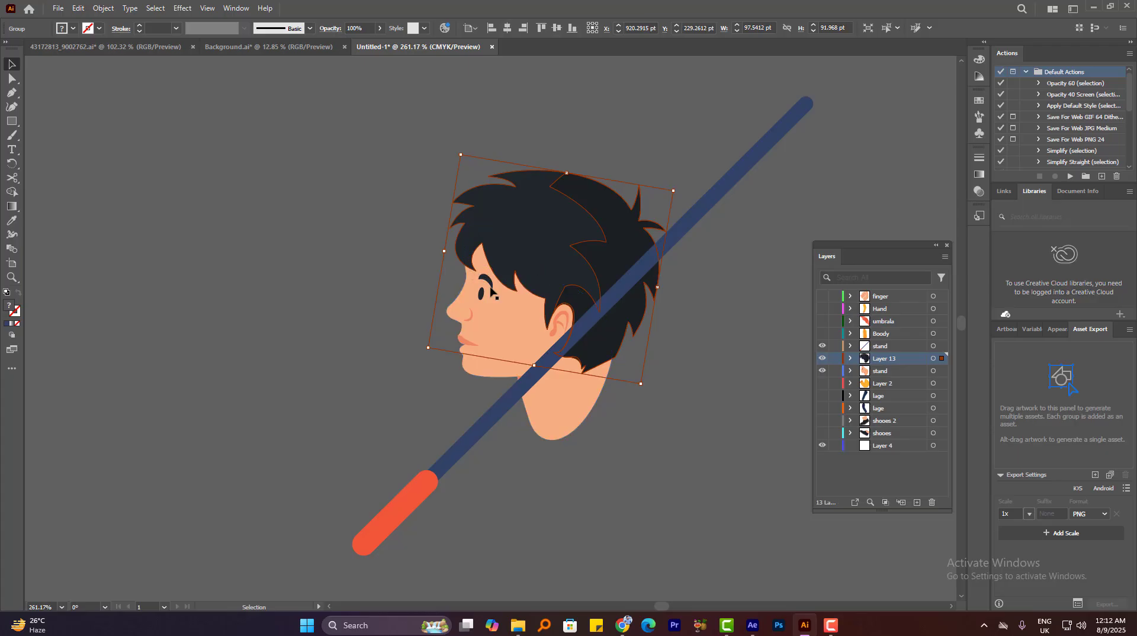
{"action": "left_click", "coordinate": [390, 294]}
Try moving the face shape away from the head and undo the move
{"action": "left_click", "coordinate": [486, 279]}
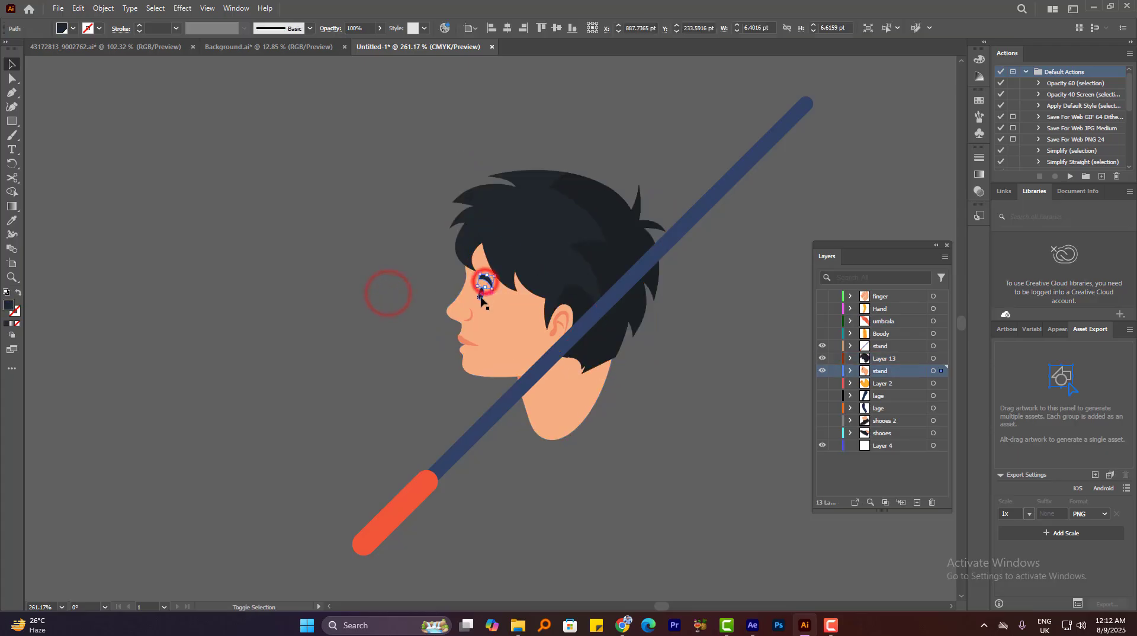
{"action": "left_click", "coordinate": [493, 336]}
{"action": "left_click_drag", "start_coordinate": [493, 336], "coordinate": [279, 373]}
{"action": "key", "text": "ctrl+z"}
{"action": "left_click", "coordinate": [360, 342]}
Try to transfer the face, ear and neck shapes to a new layer beneath the lower stand layer, and undo the attempt
{"action": "left_click_drag", "start_coordinate": [420, 315], "coordinate": [481, 353]}
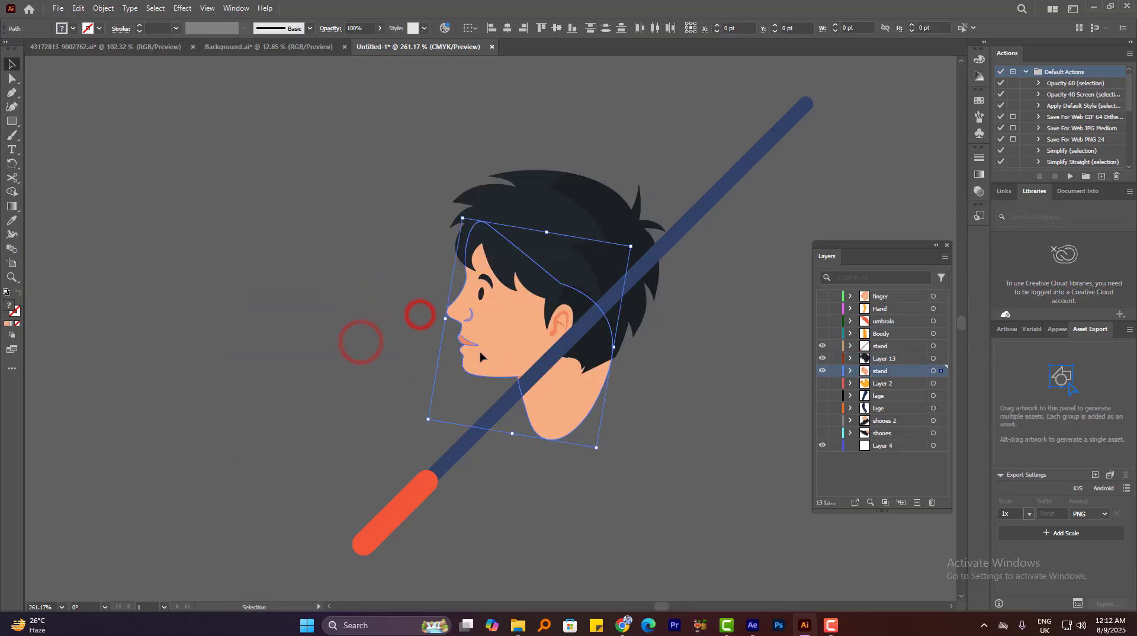
{"action": "key", "text": "Delete"}
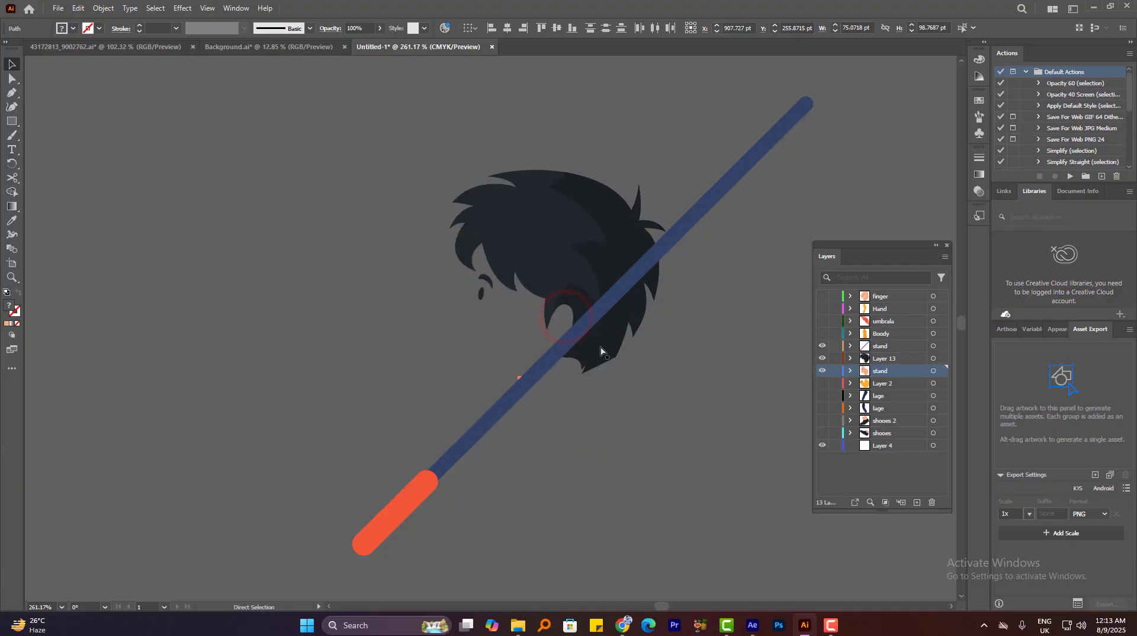
{"action": "left_click_drag", "start_coordinate": [518, 378], "coordinate": [398, 372]}
{"action": "key", "text": "ctrl+z"}
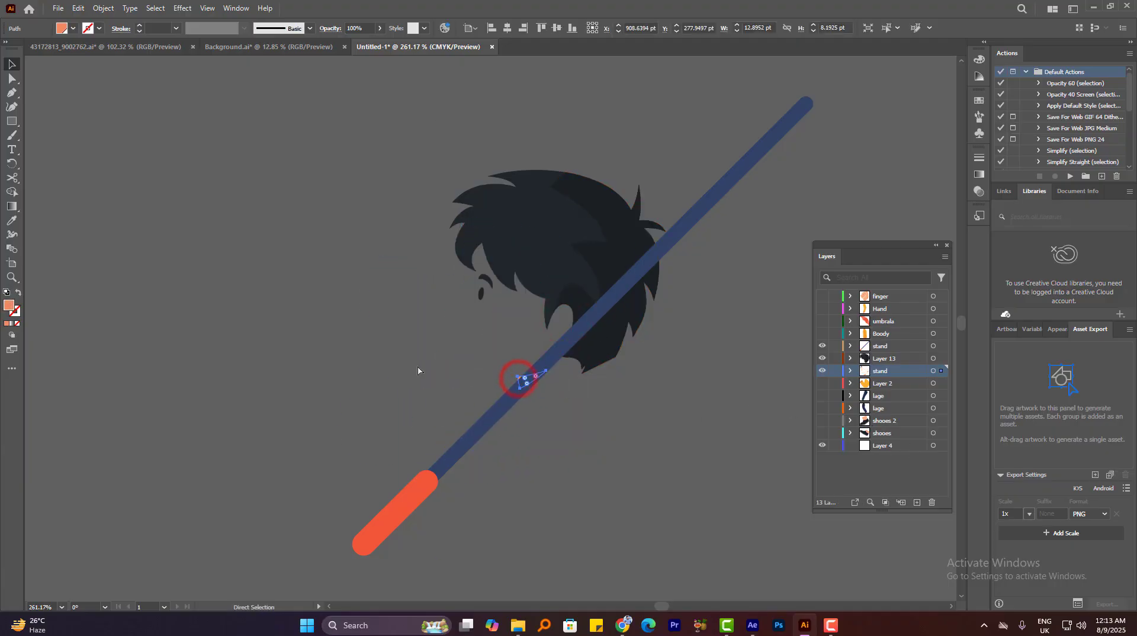
{"action": "key", "text": "Delete"}
{"action": "left_click", "coordinate": [918, 503]}
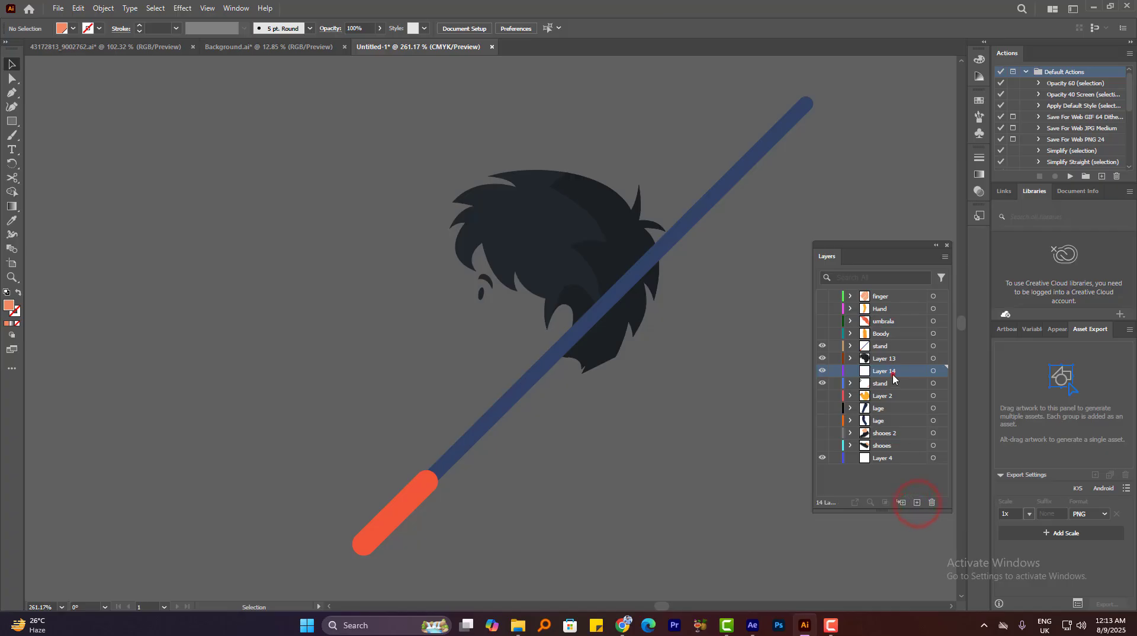
{"action": "left_click_drag", "start_coordinate": [892, 374], "coordinate": [893, 391]}
{"action": "left_click", "coordinate": [485, 327]}
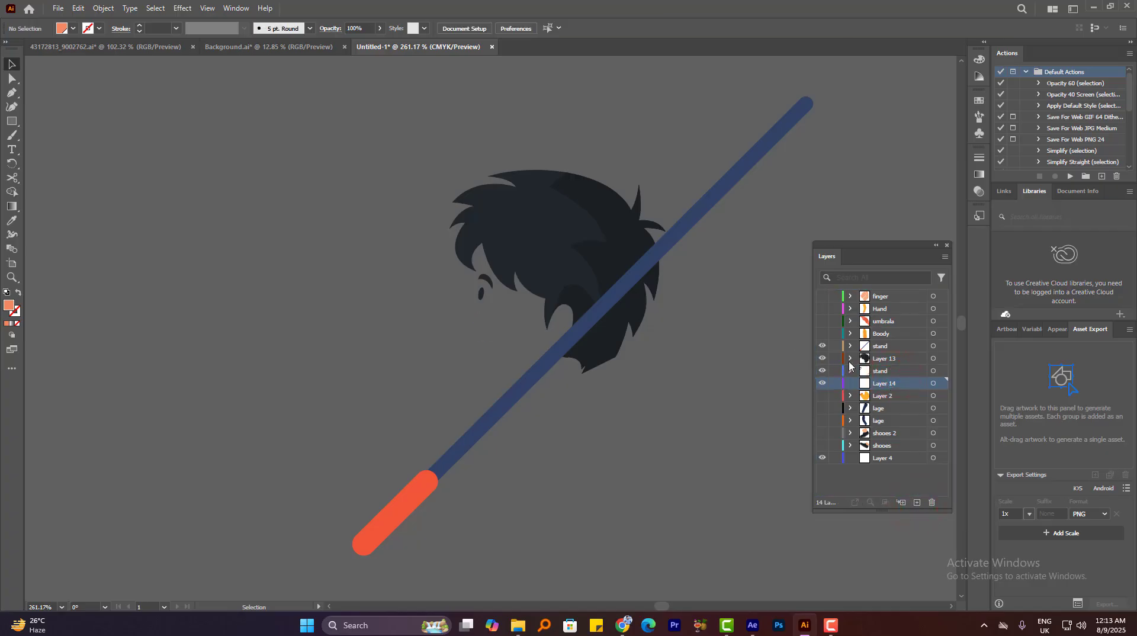
{"action": "key", "text": "ctrl+z"}
{"action": "key", "text": "ctrl+z"}
{"action": "key", "text": "ctrl+z"}
{"action": "key", "text": "ctrl+z"}
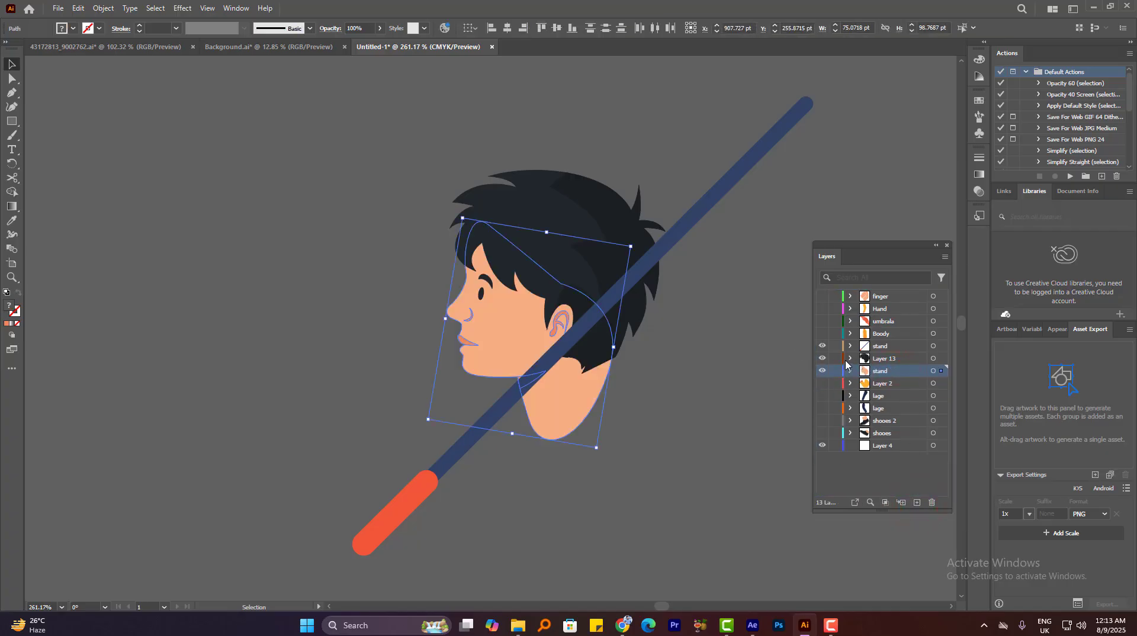
Transfer the face, ear and neck shapes, in place, to a new layer beneath the lower stand layer and name it hade
{"action": "key", "text": "ctrl+z"}
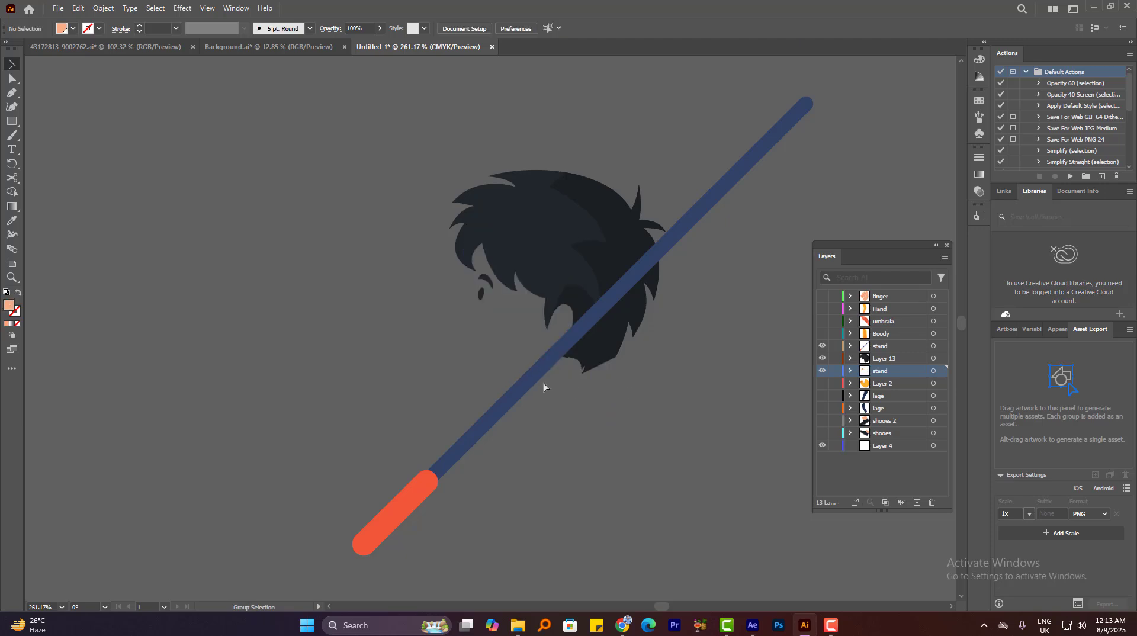
{"action": "key", "text": "ctrl+shift+z"}
{"action": "key", "text": "ctrl+z"}
{"action": "left_click", "coordinate": [917, 502]}
{"action": "left_click_drag", "start_coordinate": [879, 372], "coordinate": [882, 389]}
{"action": "key", "text": "ctrl+f"}
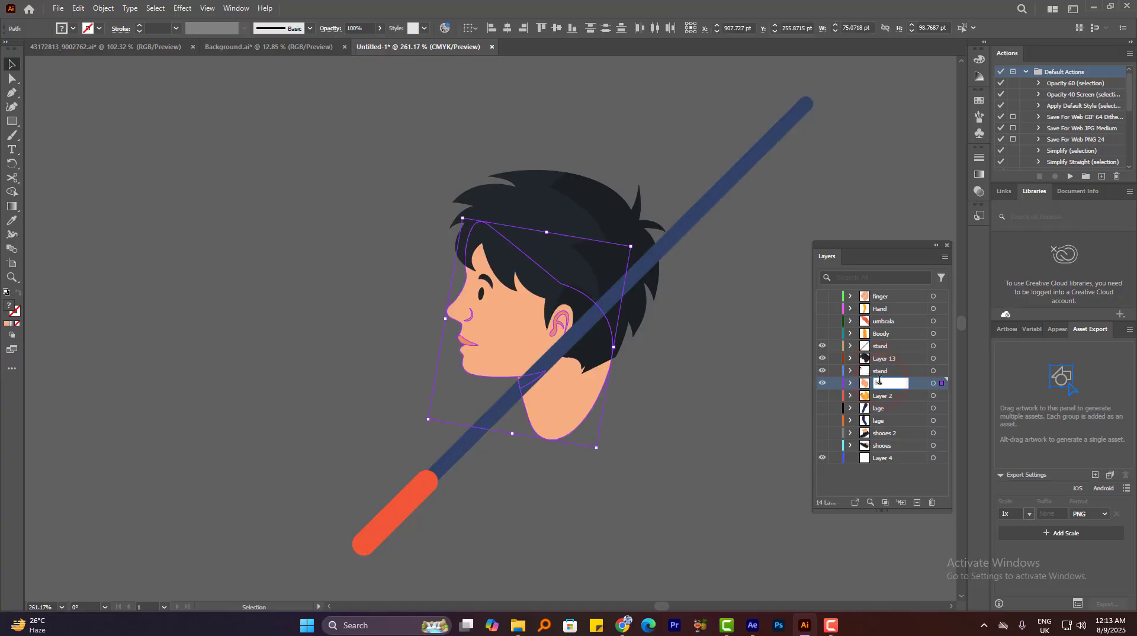
Rename the lower stand layer, which holds the eye and eyebrow, as eye and make all hidden layers visible
{"action": "left_click", "coordinate": [882, 368]}
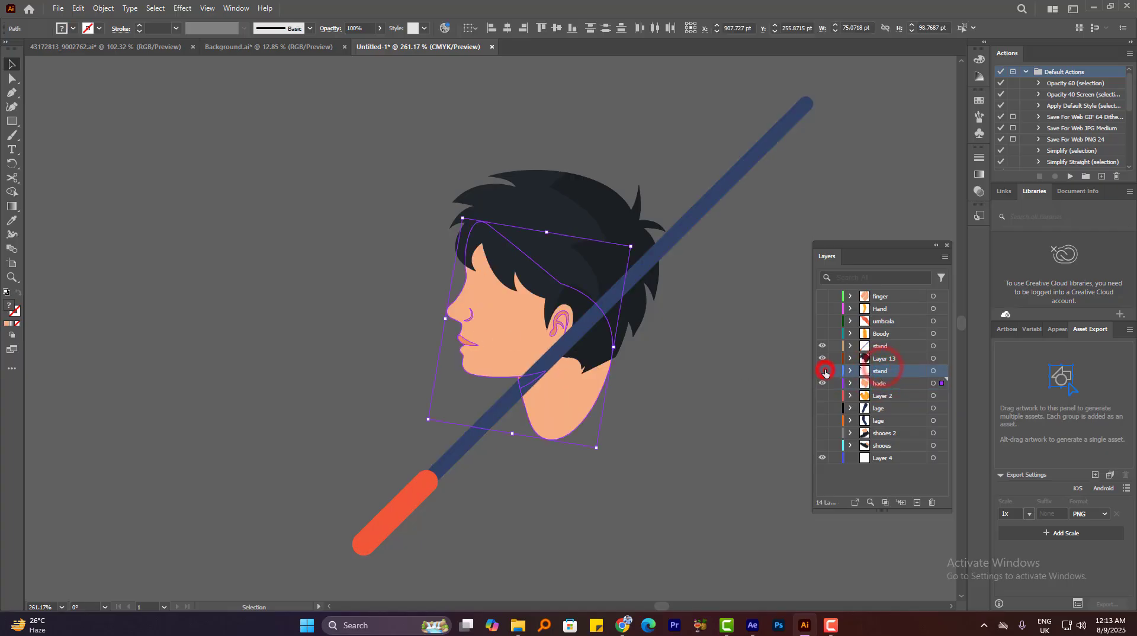
{"action": "left_click", "coordinate": [824, 371]}
{"action": "left_click_drag", "start_coordinate": [824, 410], "coordinate": [823, 456]}
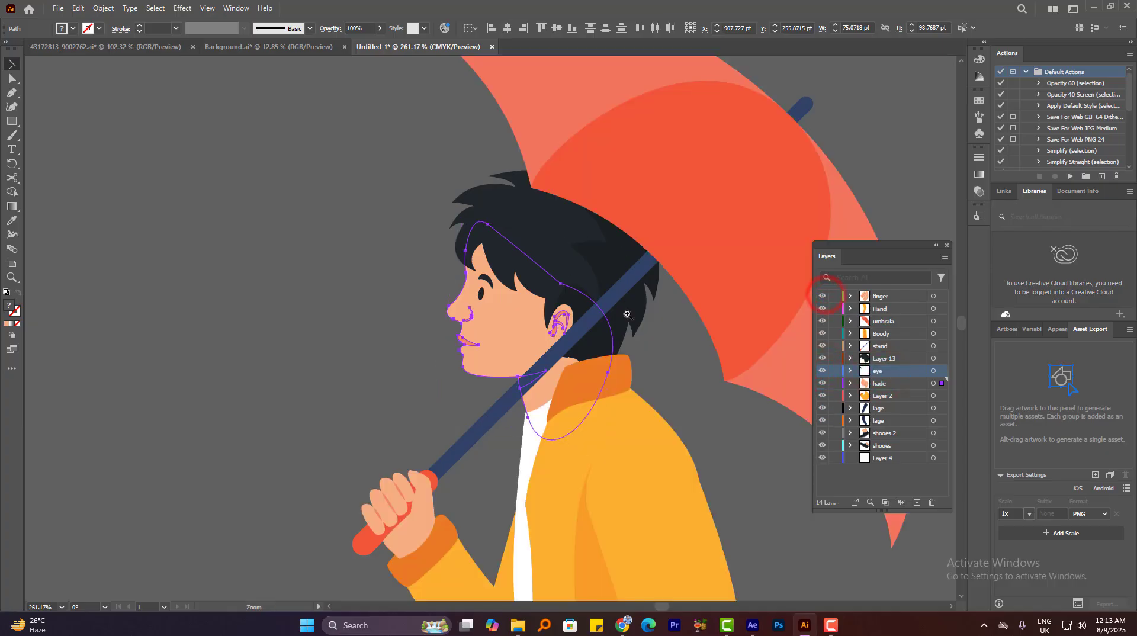
Select the whole walking man with the umbrella and move him onto the white artboard
{"action": "left_click_drag", "start_coordinate": [626, 313], "coordinate": [346, 305]}
{"action": "left_click_drag", "start_coordinate": [571, 352], "coordinate": [590, 311]}
{"action": "left_click", "coordinate": [461, 176]}
{"action": "left_click_drag", "start_coordinate": [502, 158], "coordinate": [737, 500]}
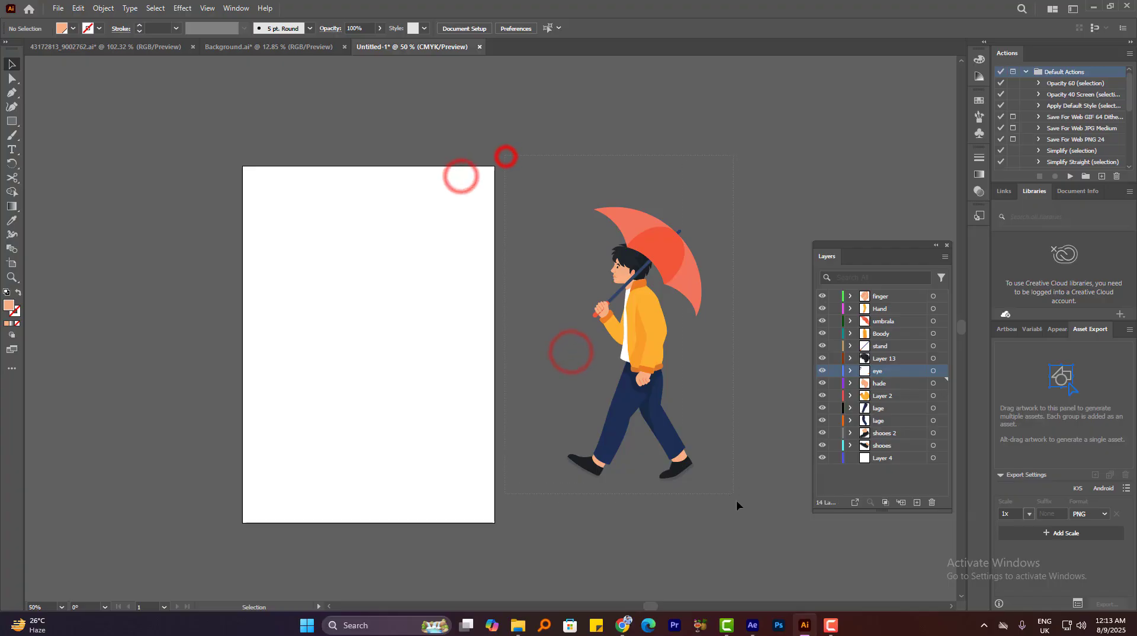
{"action": "left_click_drag", "start_coordinate": [642, 327], "coordinate": [364, 348]}
{"action": "left_click_drag", "start_coordinate": [330, 289], "coordinate": [364, 313]}
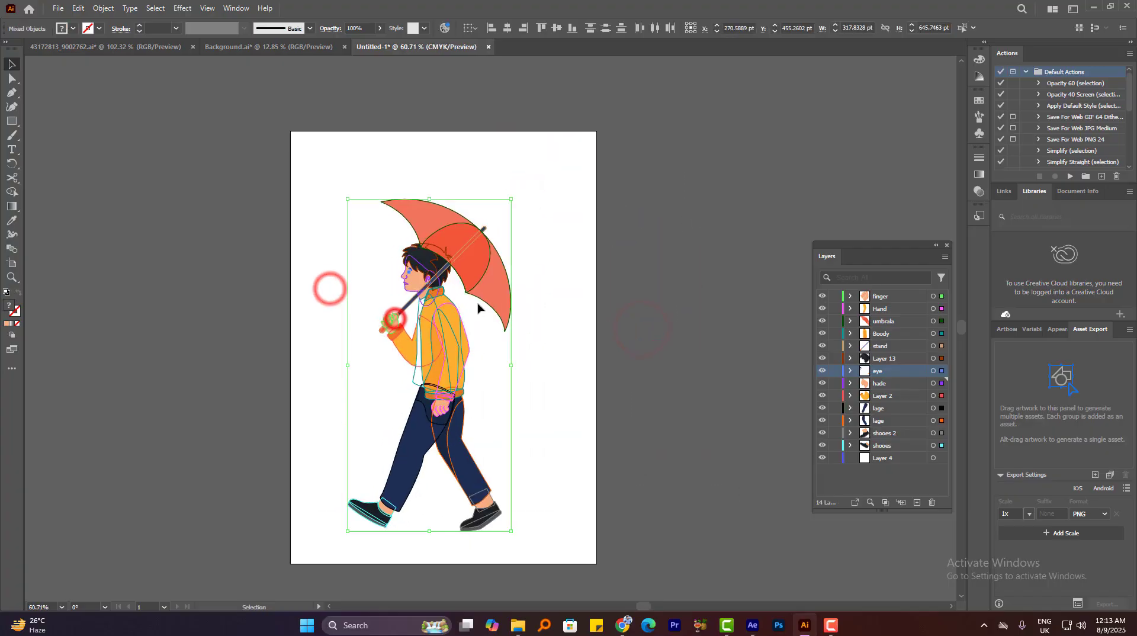
{"action": "left_click_drag", "start_coordinate": [196, 383], "coordinate": [352, 336]}
Save the illustration as an Adobe Illustrator file named Man in the Design Assect folder
{"action": "key", "text": "ctrl+s"}
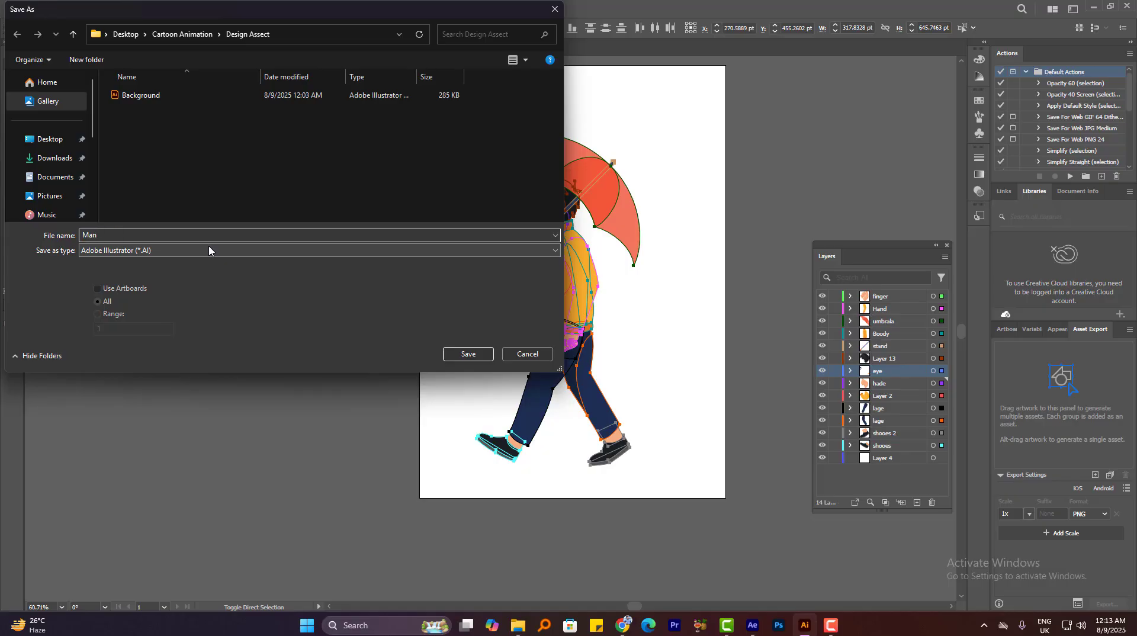
{"action": "key", "text": "Return"}
{"action": "key", "text": "Return"}
{"action": "left_click", "coordinate": [382, 212]}
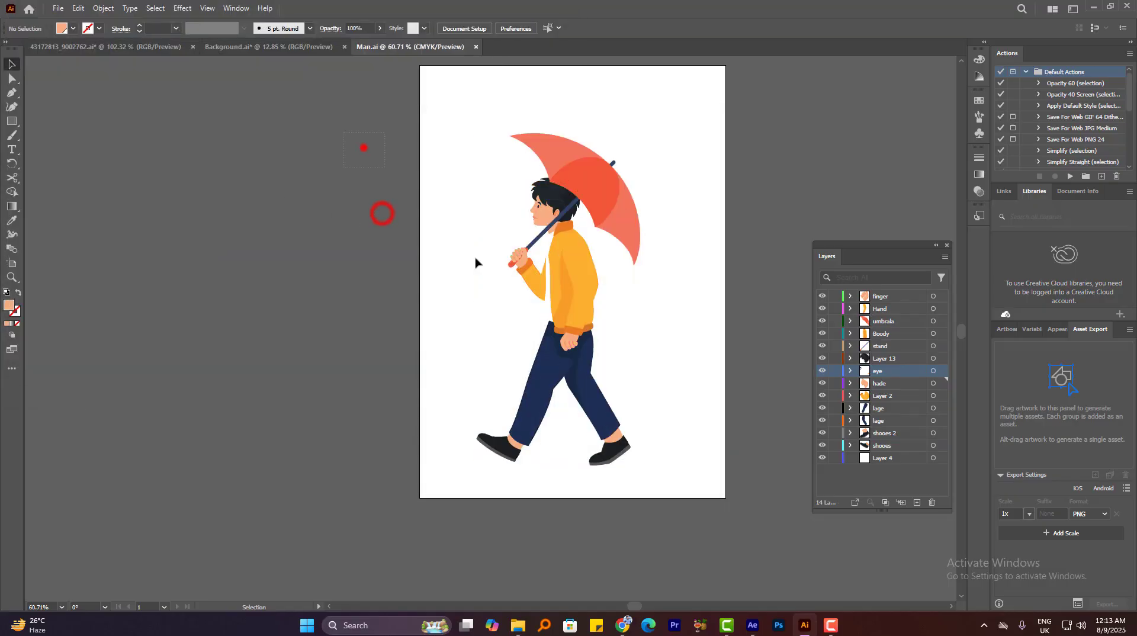
Switch to After Effects and import Man.ai from the Design Assect folder as a layered composition
{"action": "key", "text": "ctrl+a"}
{"action": "key", "text": "ctrl+shift+s"}
{"action": "left_click", "coordinate": [132, 111]}
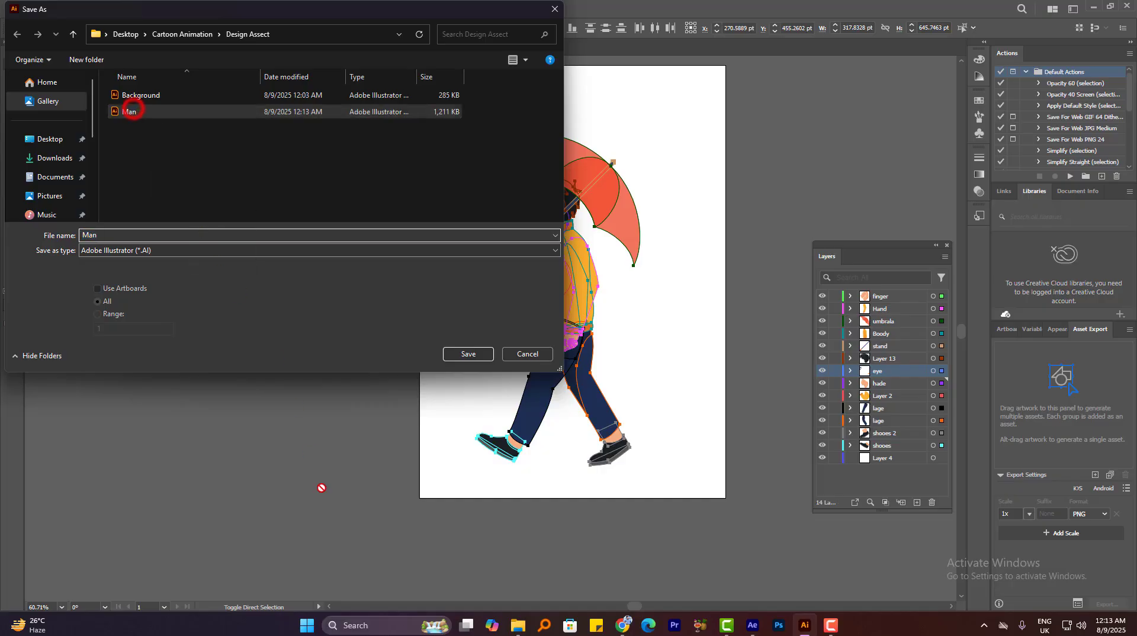
{"action": "left_click", "coordinate": [752, 626]}
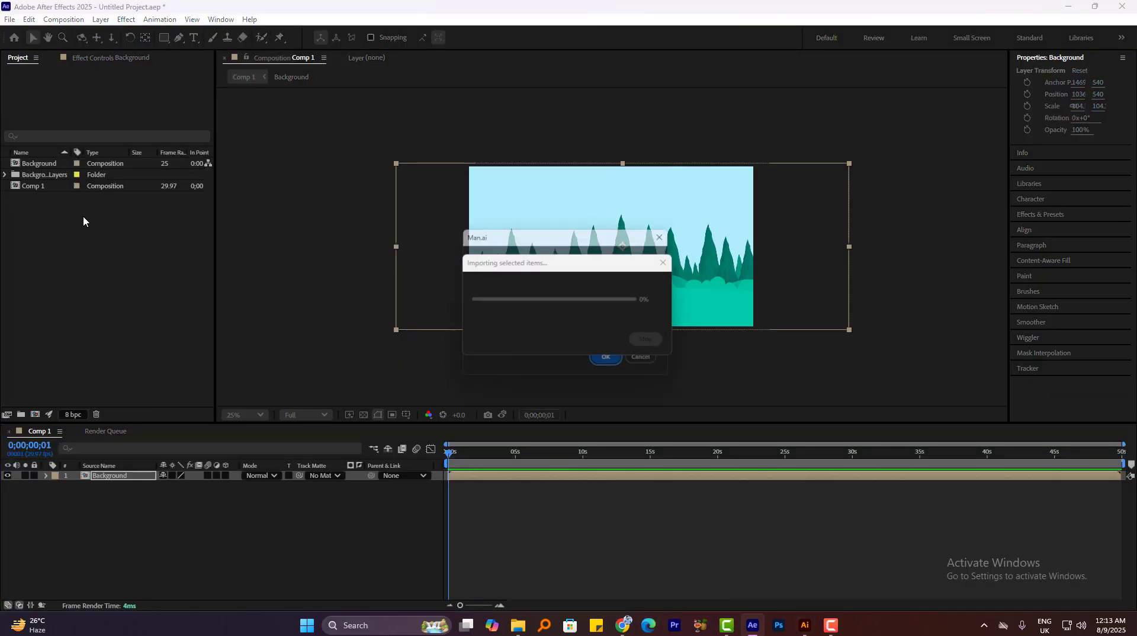
{"action": "left_click", "coordinate": [606, 357]}
Place the Man composition over the background scene in Comp 1 and open it to reach its layers
{"action": "left_click_drag", "start_coordinate": [29, 197], "coordinate": [622, 273]}
{"action": "double_click", "coordinate": [621, 277]}
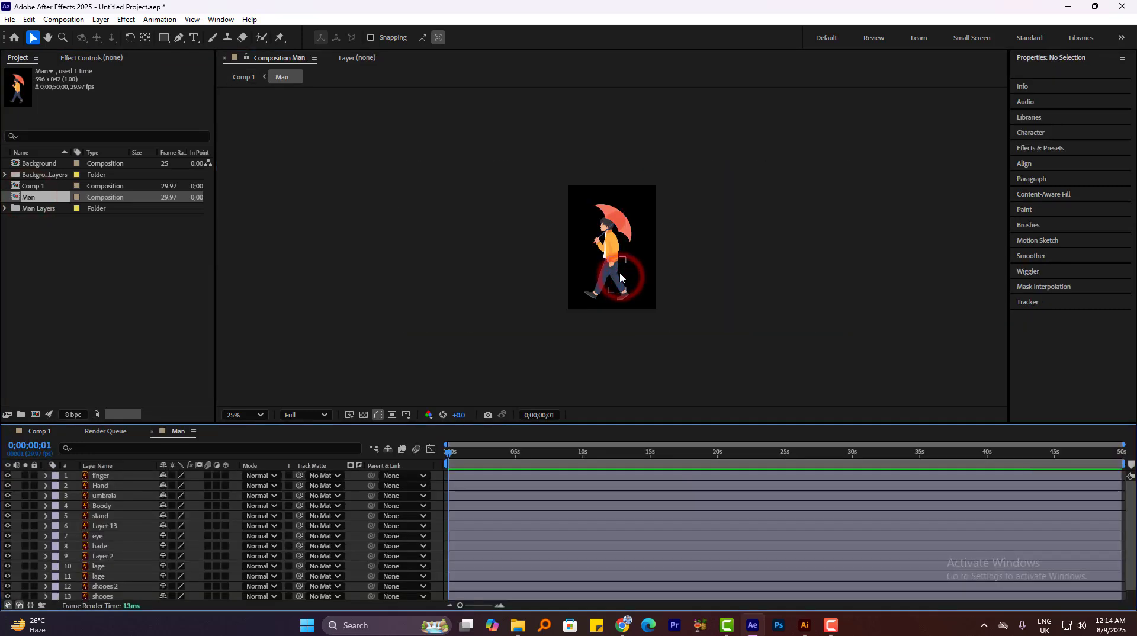
{"action": "left_click", "coordinate": [31, 495]}
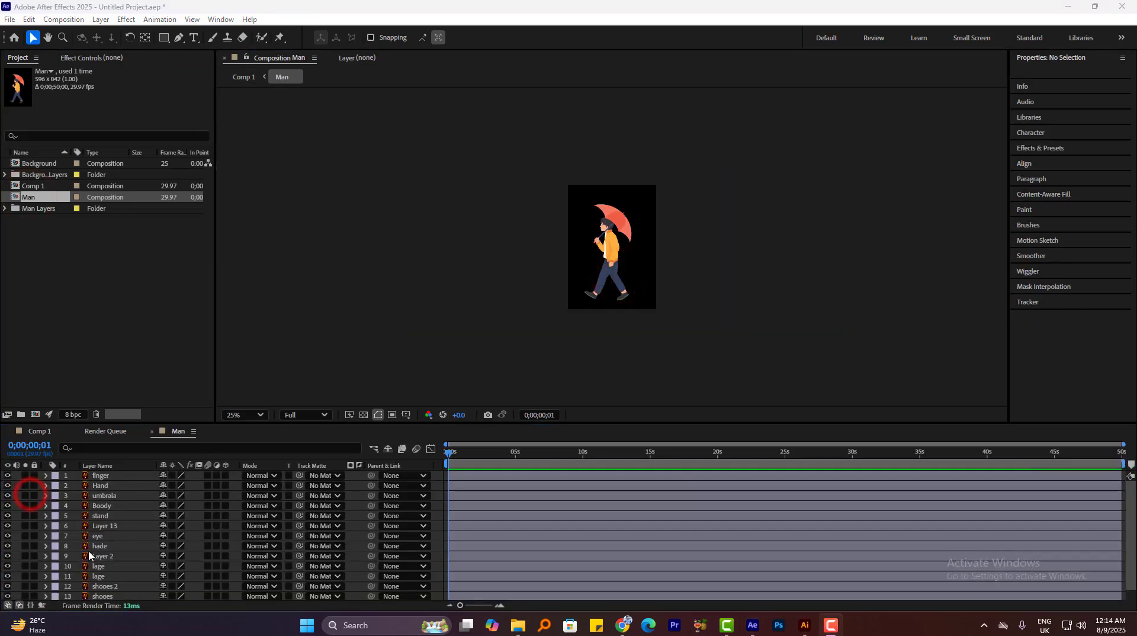
Enlarge the timeline area and widen the Man composition to 2454 px in its composition settings
{"action": "left_click_drag", "start_coordinate": [495, 423], "coordinate": [528, 338]}
{"action": "scroll", "coordinate": [617, 198], "scroll_direction": "up", "scroll_amount": 2}
{"action": "scroll", "coordinate": [617, 198], "scroll_direction": "down", "scroll_amount": 2}
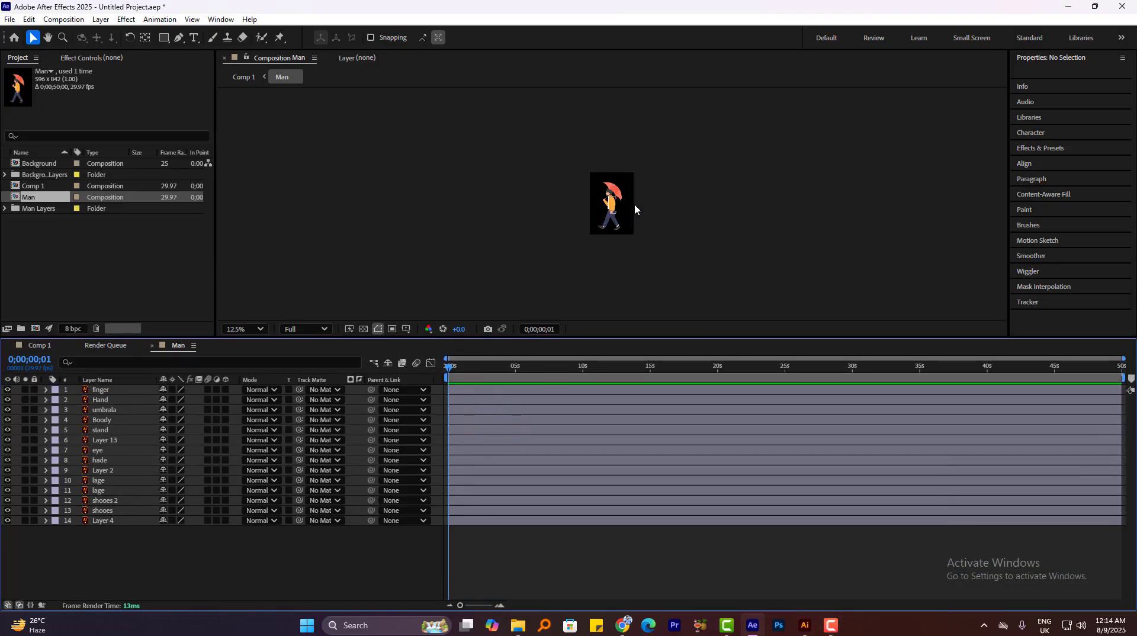
{"action": "left_click", "coordinate": [627, 199]}
{"action": "scroll", "coordinate": [627, 201], "scroll_direction": "up", "scroll_amount": 2}
{"action": "key", "text": "ctrl+k"}
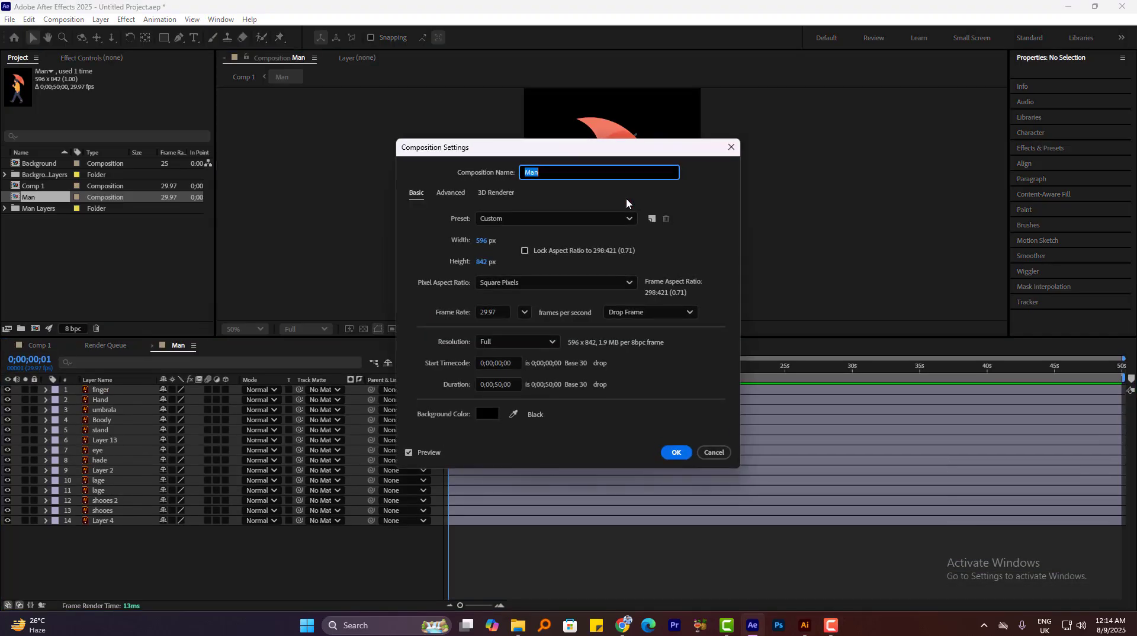
{"action": "left_click_drag", "start_coordinate": [484, 241], "coordinate": [952, 262]}
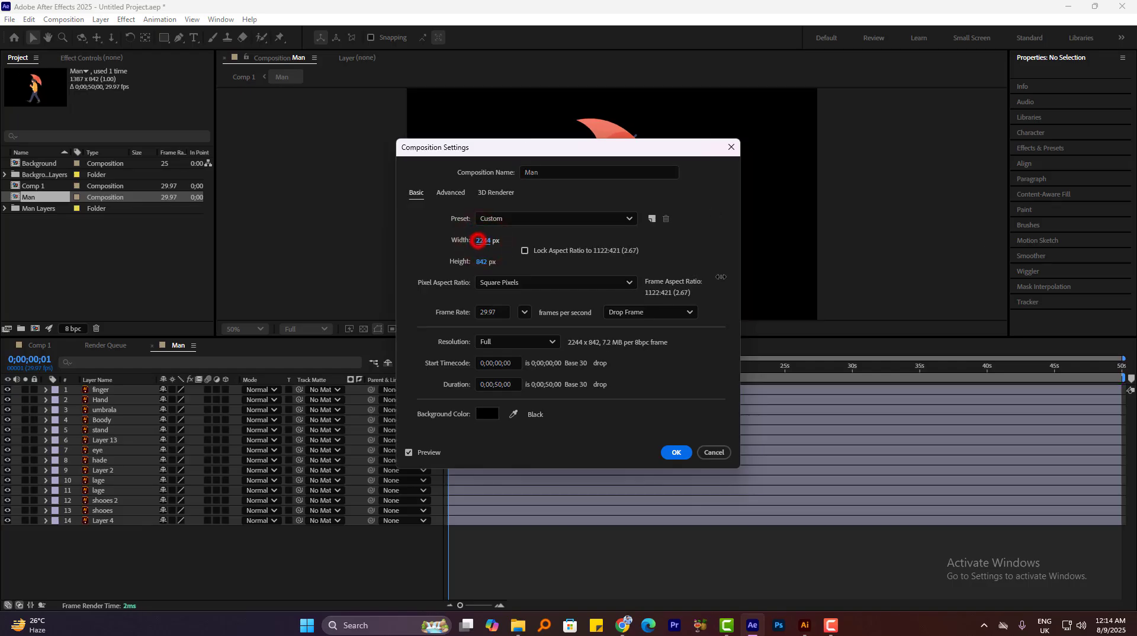
{"action": "left_click_drag", "start_coordinate": [479, 241], "coordinate": [481, 240]}
{"action": "left_click", "coordinate": [674, 453]}
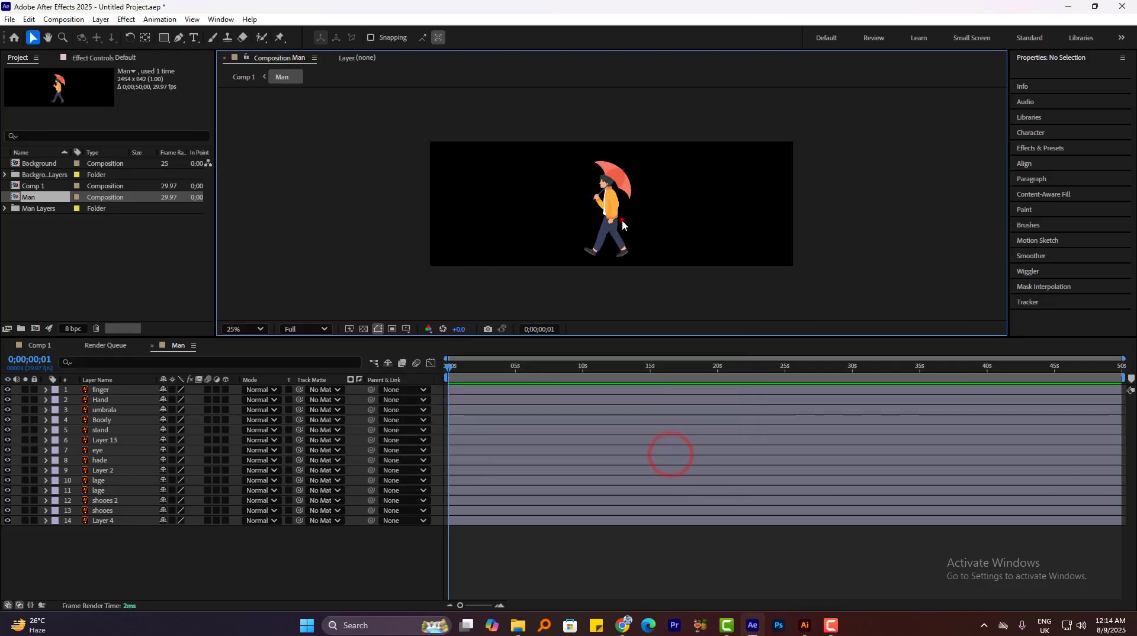
Enlarge the preview and check which layers hold the man's two legs and the front shoe
{"action": "left_click", "coordinate": [622, 223]}
{"action": "scroll", "coordinate": [633, 231], "scroll_direction": "up", "scroll_amount": 2}
{"action": "left_click", "coordinate": [601, 338]}
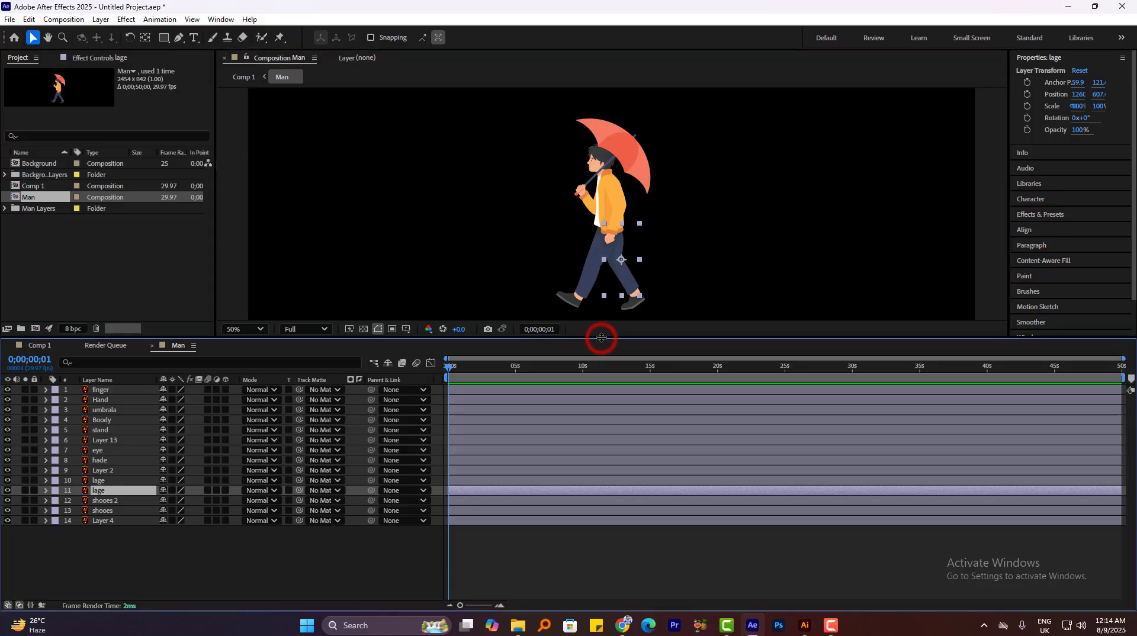
{"action": "left_click_drag", "start_coordinate": [602, 337], "coordinate": [611, 386]}
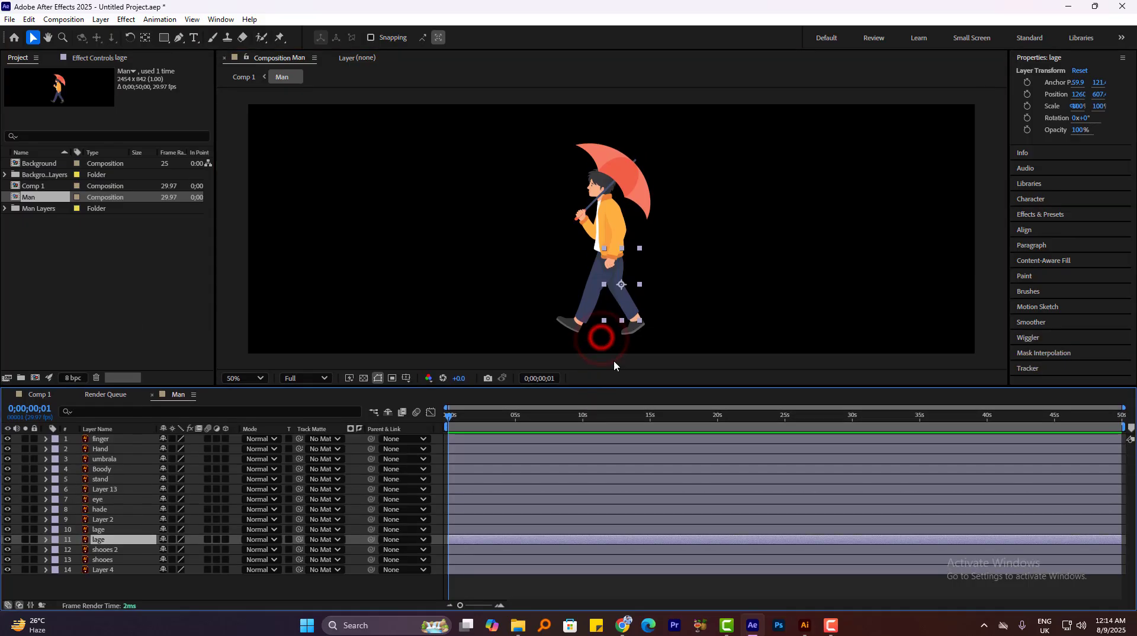
{"action": "left_click", "coordinate": [614, 173]}
{"action": "left_click", "coordinate": [664, 287]}
{"action": "left_click", "coordinate": [577, 323]}
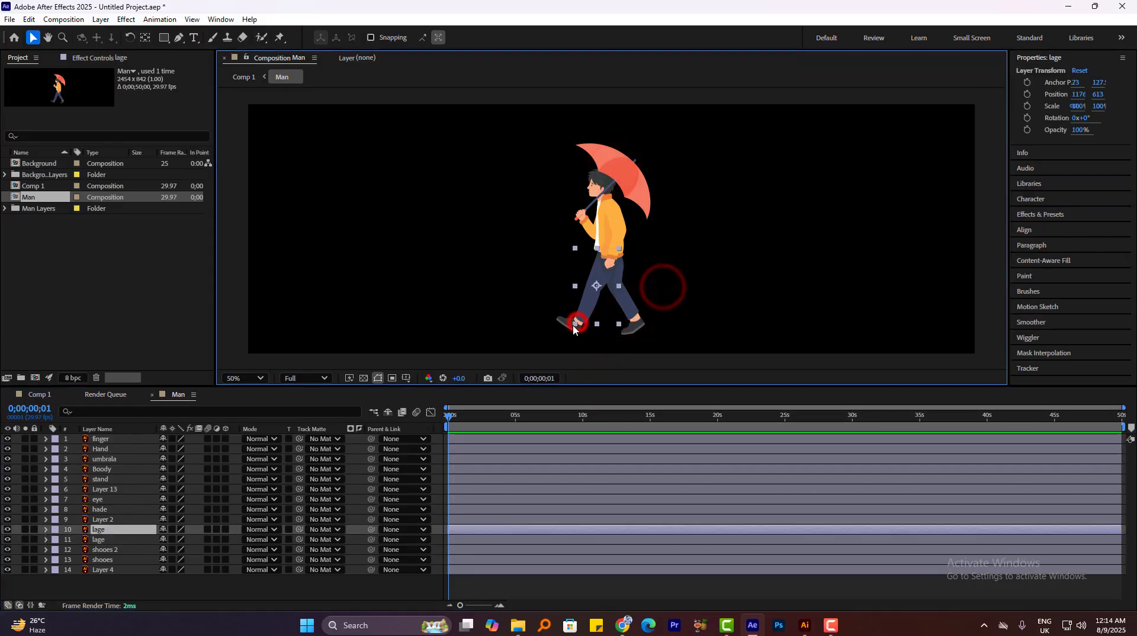
{"action": "left_click", "coordinate": [549, 315]}
{"action": "left_click_drag", "start_coordinate": [553, 313], "coordinate": [579, 329]}
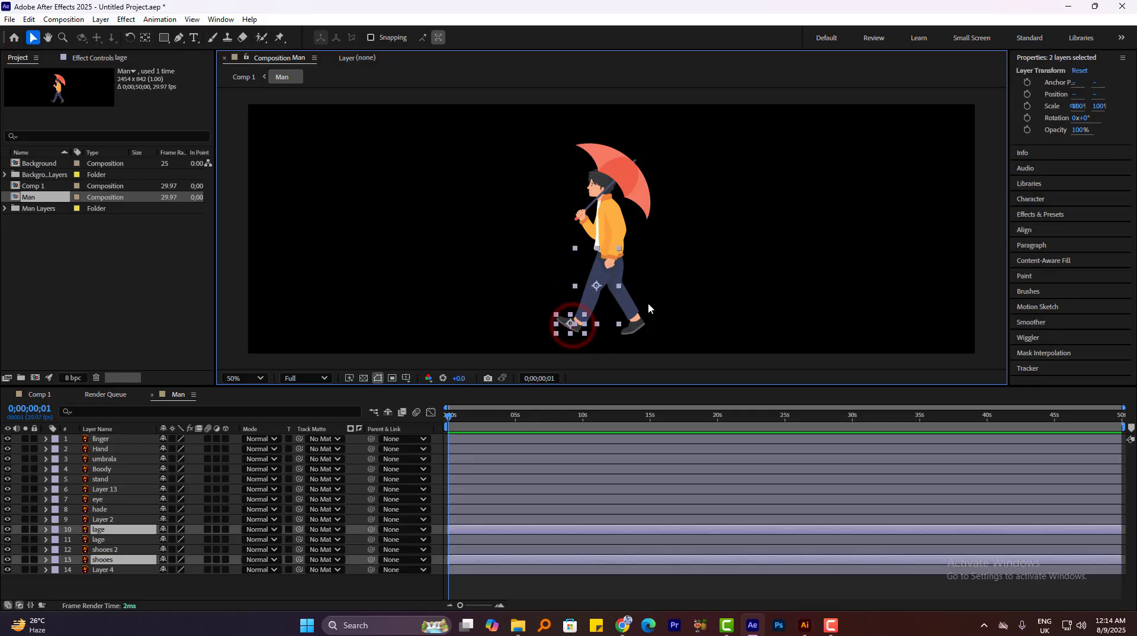
Move the anchor points of both leg layers up to the hip with the Pan Behind tool
{"action": "left_click", "coordinate": [145, 38]}
{"action": "left_click", "coordinate": [716, 294]}
{"action": "left_click", "coordinate": [598, 292]}
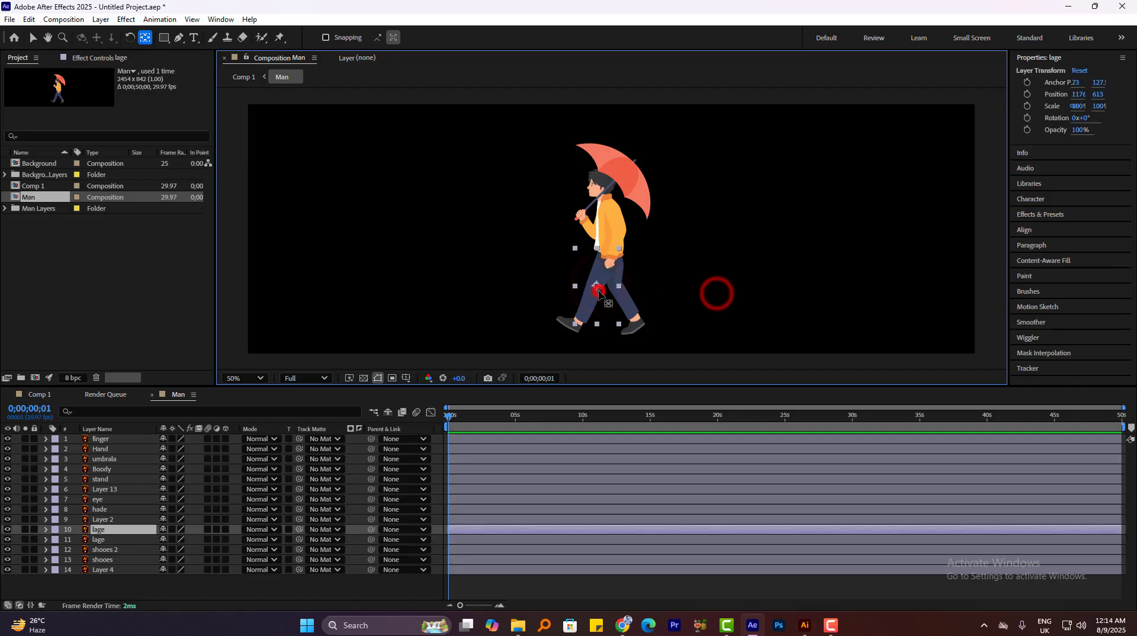
{"action": "left_click", "coordinate": [624, 310]}
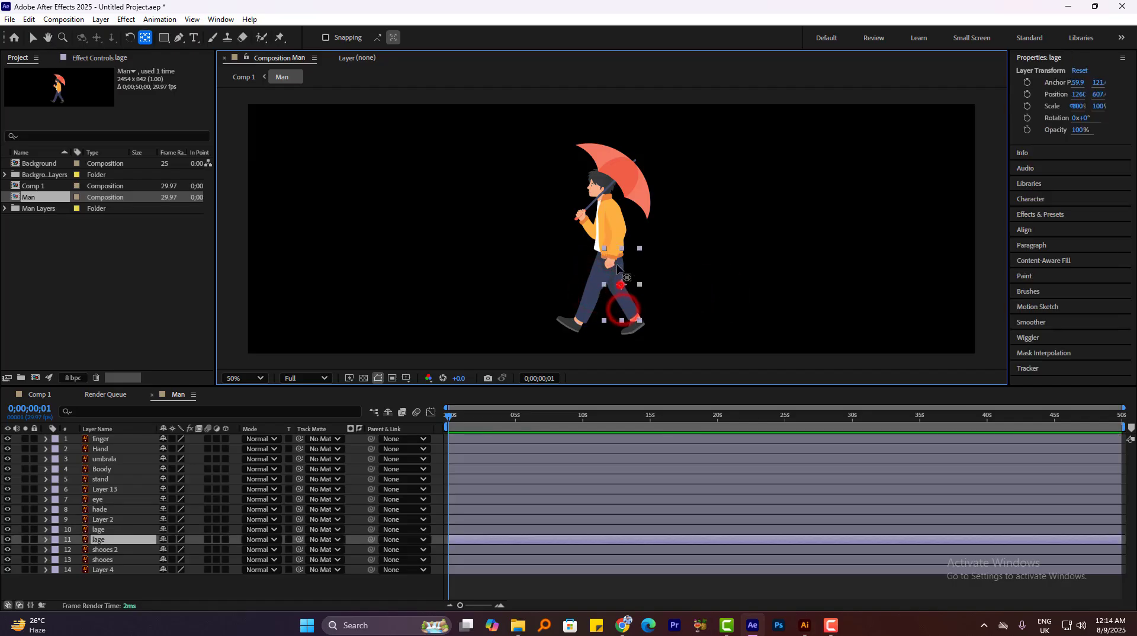
{"action": "left_click_drag", "start_coordinate": [621, 284], "coordinate": [610, 256]}
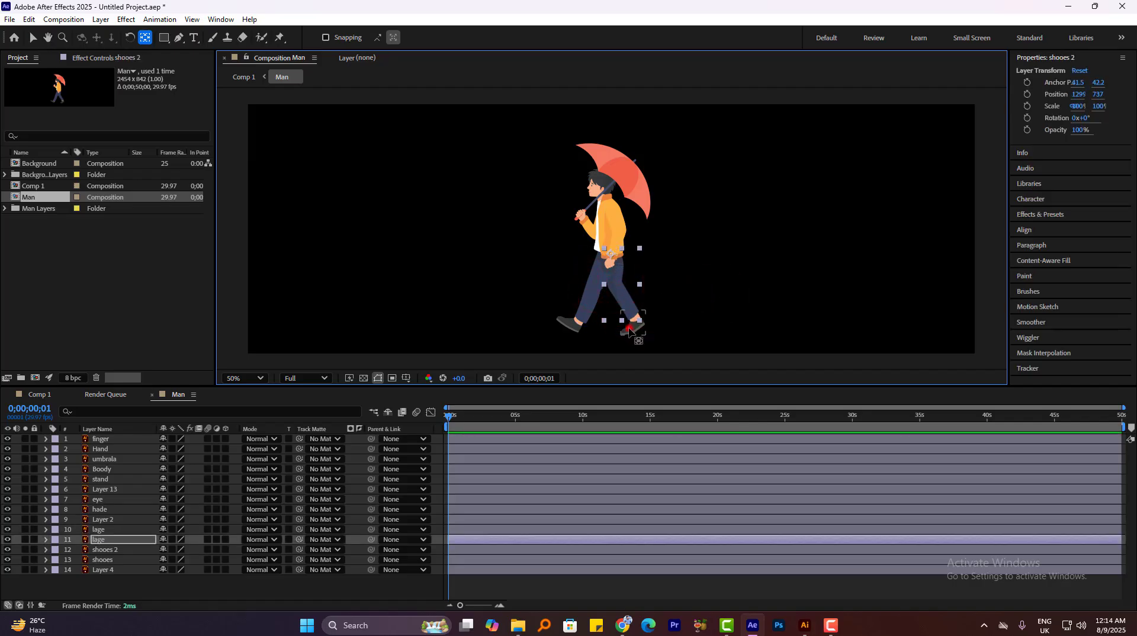
Move the anchor points of both shoe layers to the ankles and return to the Selection tool
{"action": "left_click", "coordinate": [568, 323]}
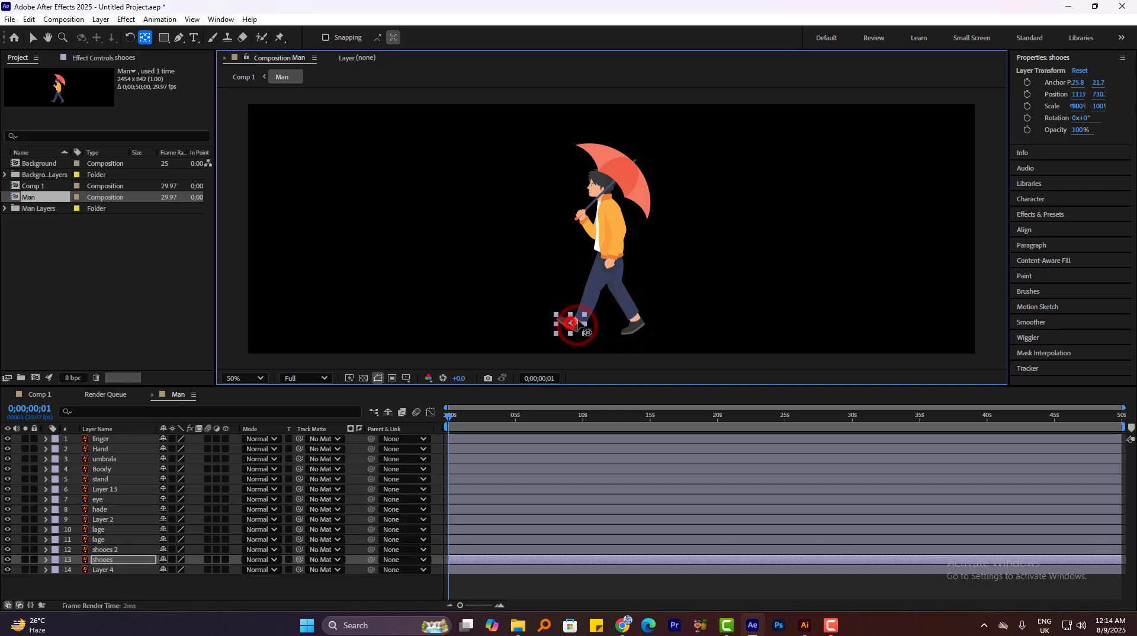
{"action": "left_click_drag", "start_coordinate": [578, 322], "coordinate": [580, 319]}
{"action": "left_click", "coordinate": [32, 37]}
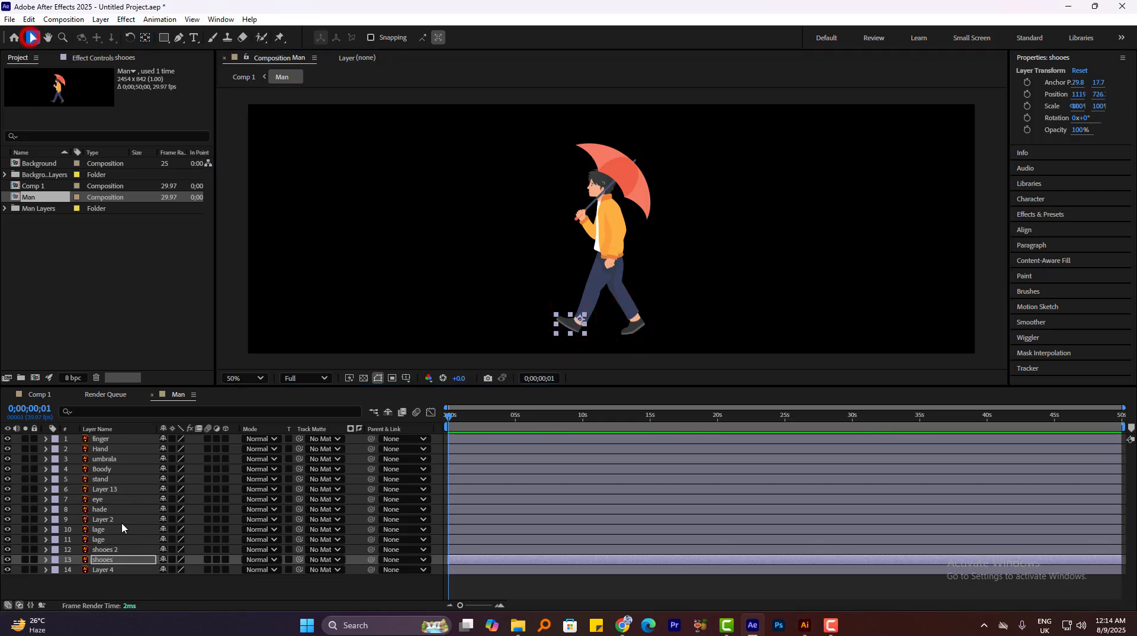
Select the two leg and two shoe layers and give them a blue label colour
{"action": "left_click_drag", "start_coordinate": [536, 285], "coordinate": [647, 335]}
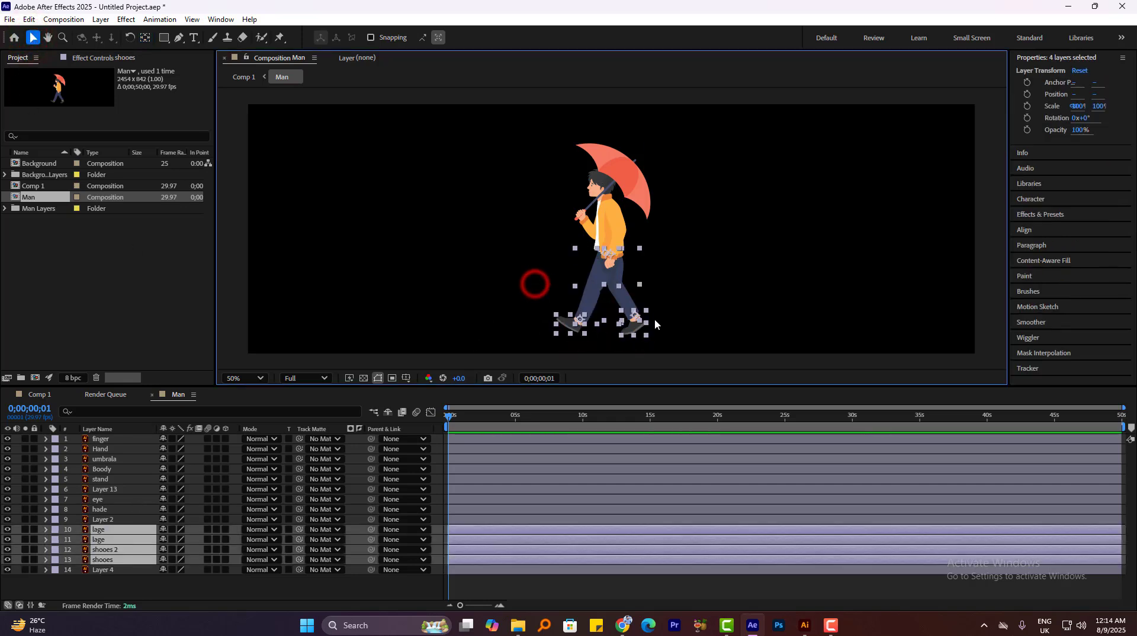
{"action": "left_click", "coordinate": [55, 529]}
{"action": "left_click", "coordinate": [77, 411]}
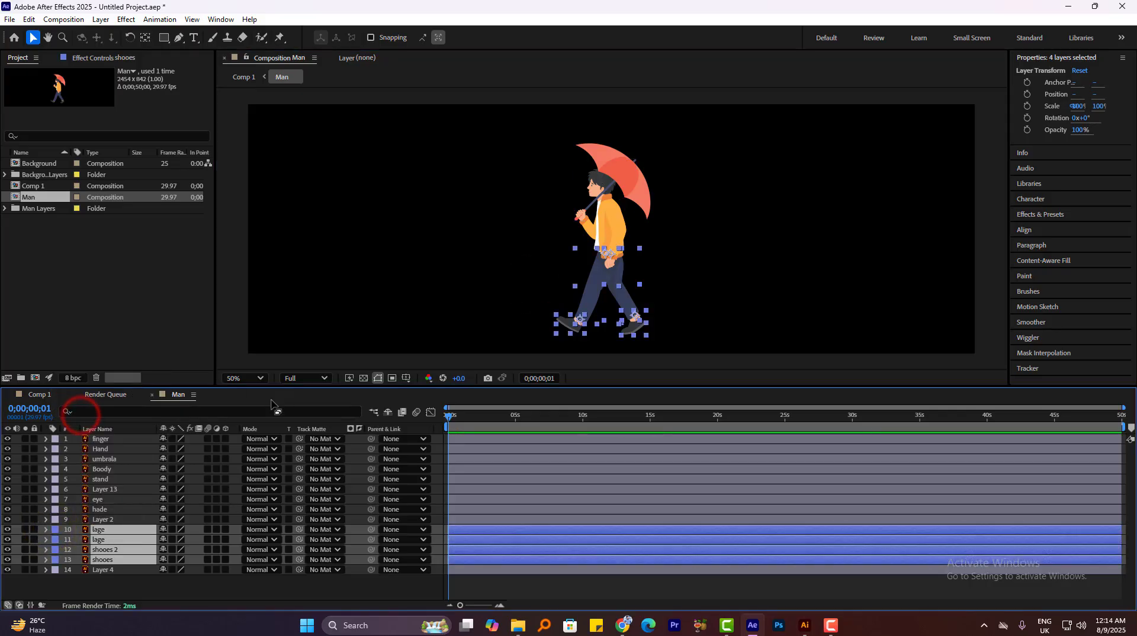
{"action": "left_click_drag", "start_coordinate": [232, 389], "coordinate": [233, 372]}
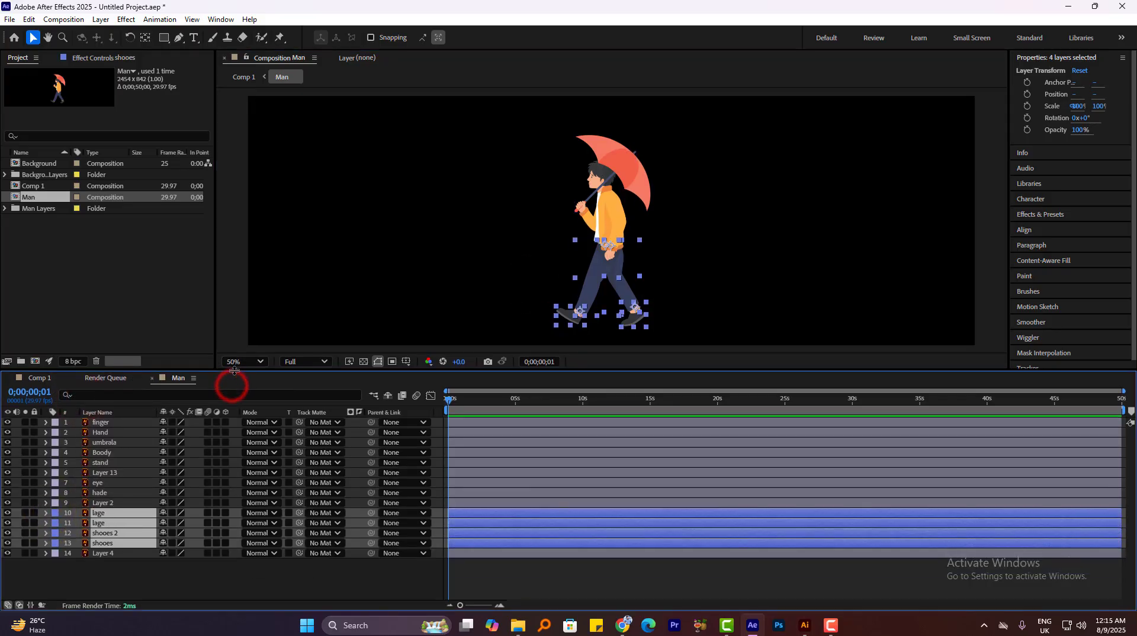
Try parenting the shooes layer to the lage layer 11 and rotating that leg to 23°, and undo both changes
{"action": "left_click", "coordinate": [147, 579]}
{"action": "left_click", "coordinate": [99, 544]}
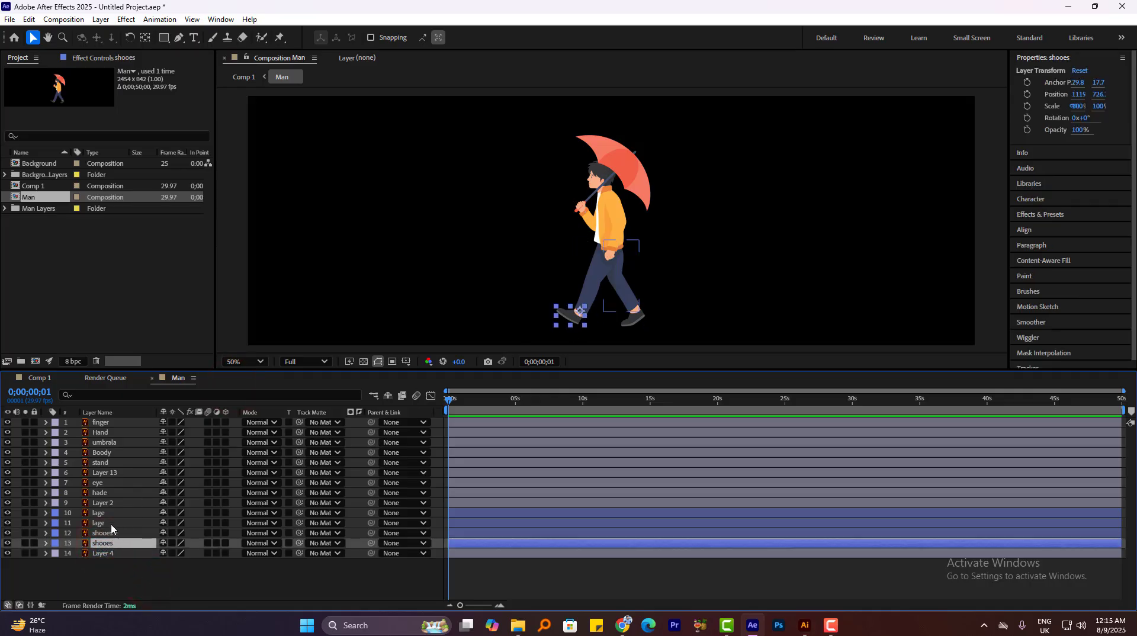
{"action": "left_click", "coordinate": [100, 524]}
{"action": "left_click", "coordinate": [99, 516]}
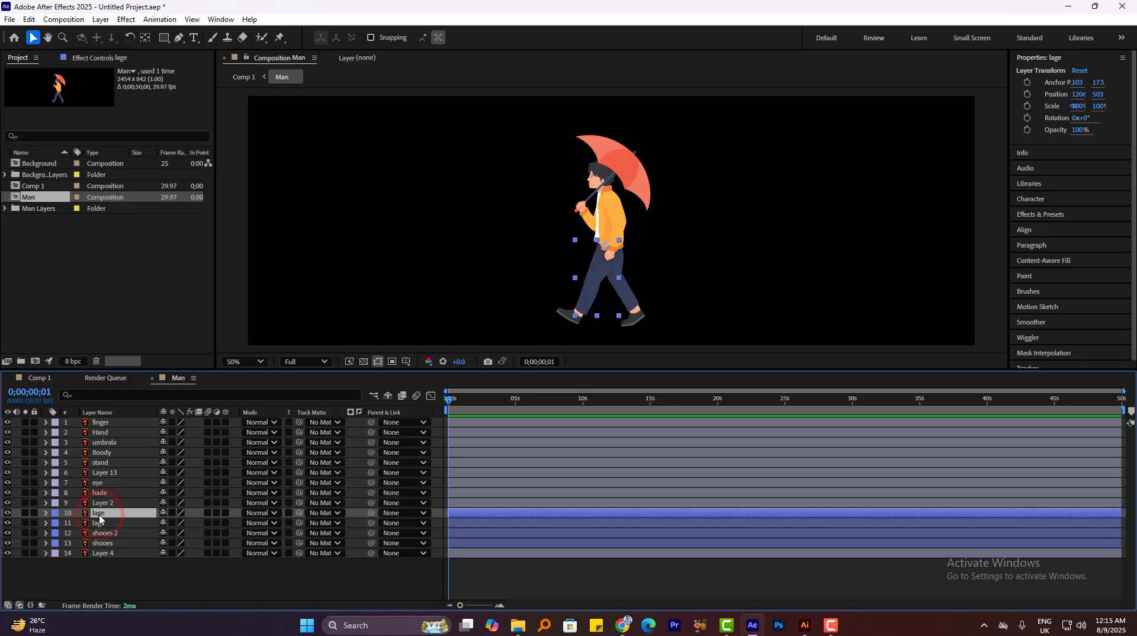
{"action": "left_click", "coordinate": [100, 544], "text": "ctrl"}
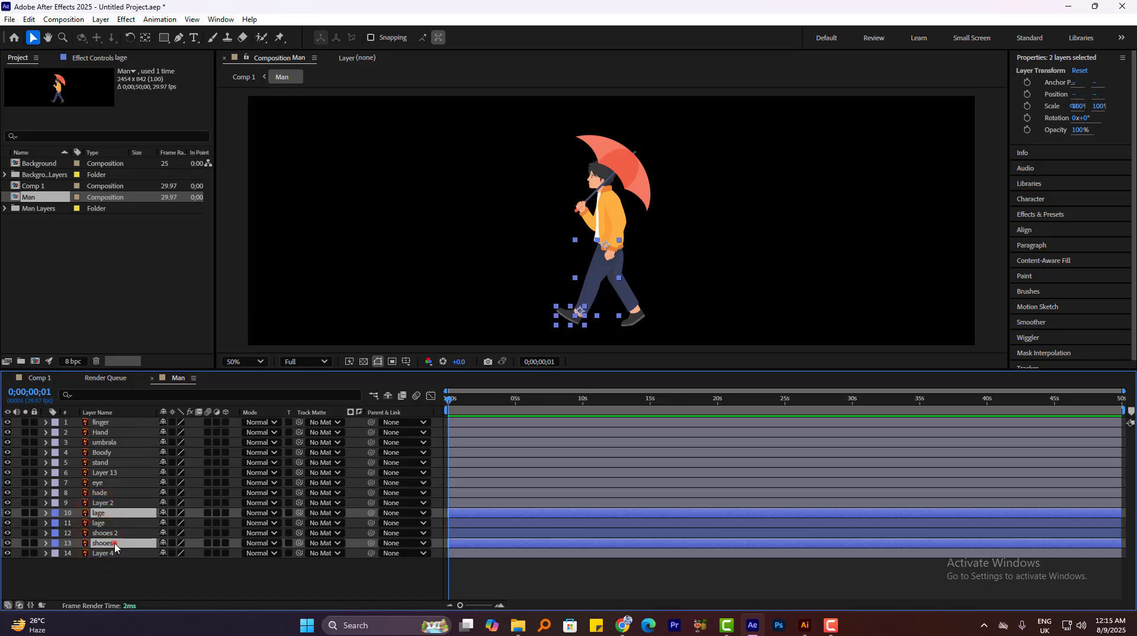
{"action": "left_click", "coordinate": [113, 543]}
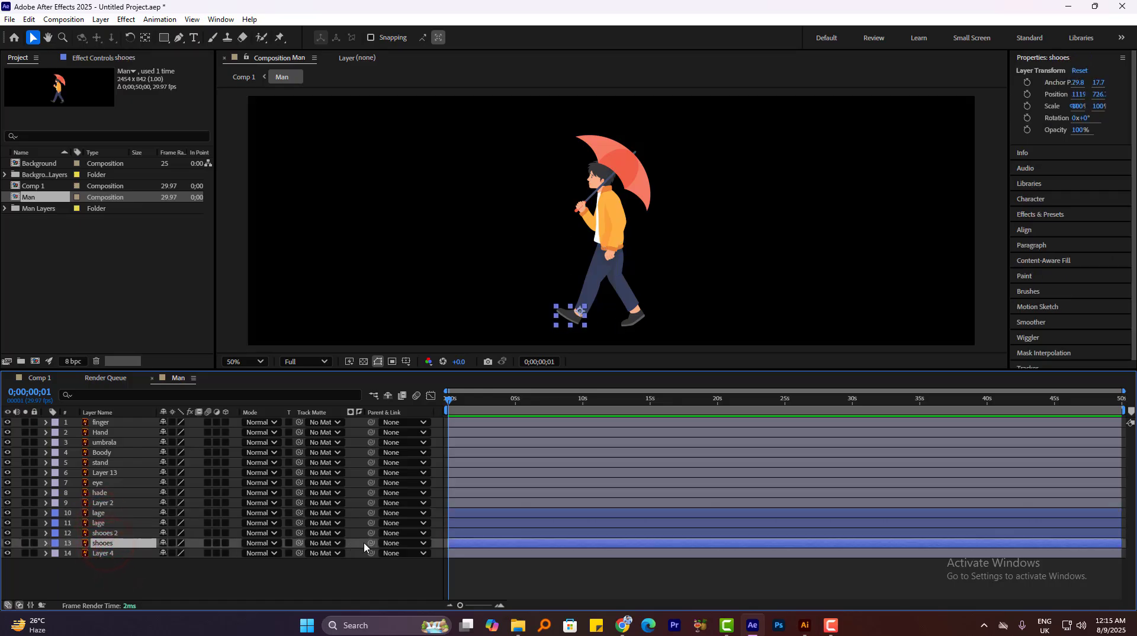
{"action": "left_click_drag", "start_coordinate": [191, 546], "coordinate": [98, 524]}
{"action": "left_click", "coordinate": [98, 524]}
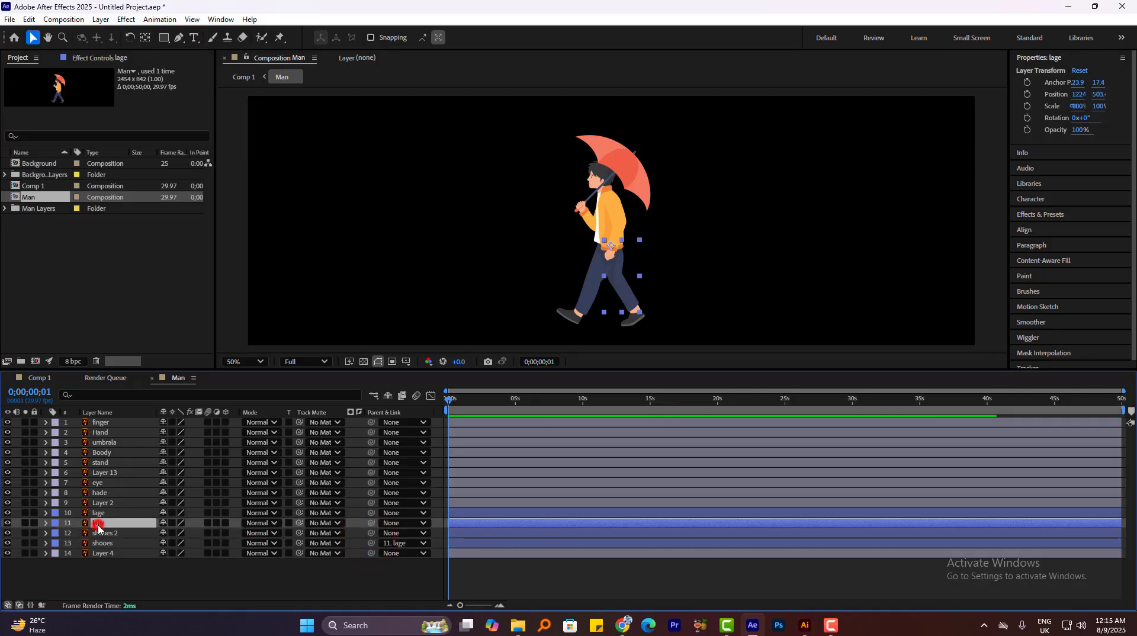
{"action": "key", "text": "r"}
{"action": "left_click_drag", "start_coordinate": [176, 533], "coordinate": [208, 534]}
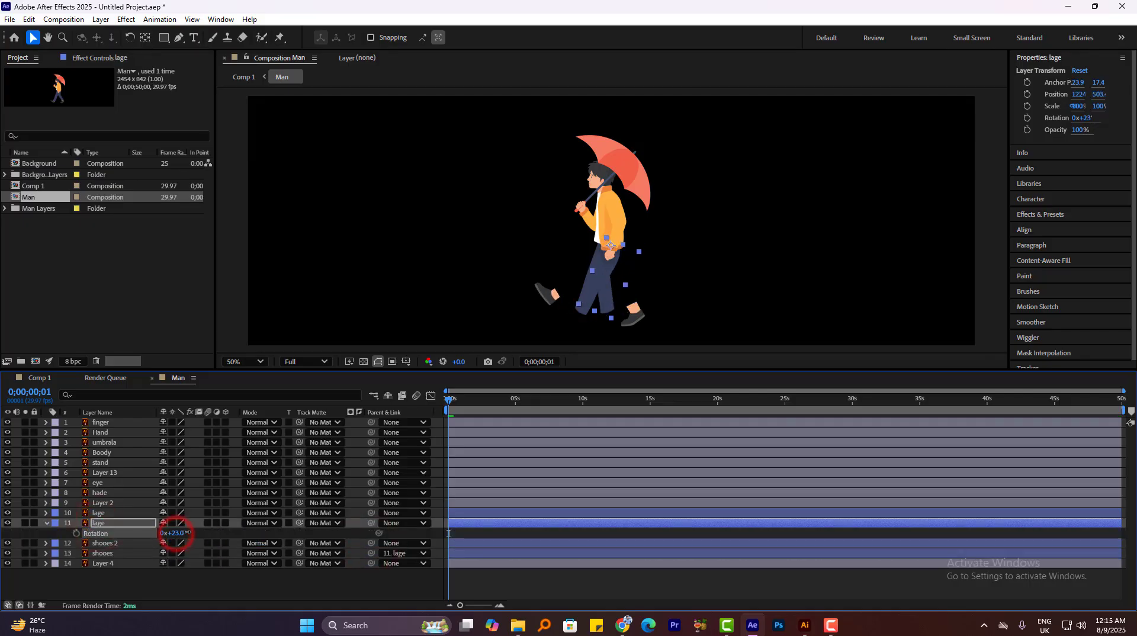
{"action": "key", "text": "ctrl+z"}
{"action": "key", "text": "ctrl+z"}
{"action": "left_click", "coordinate": [45, 523]}
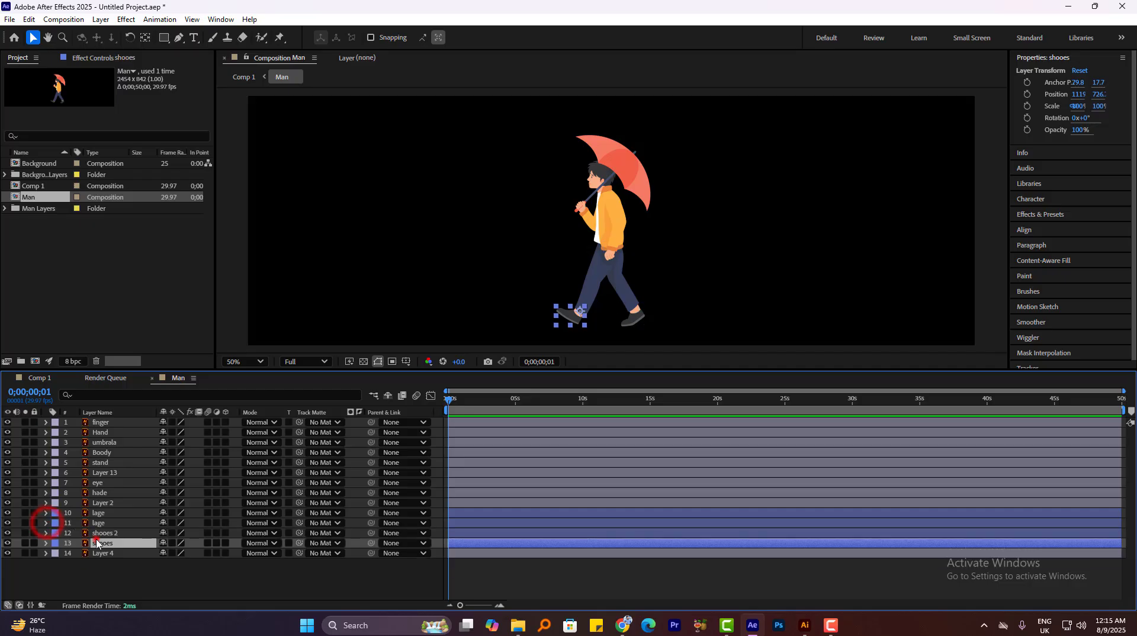
Parent the shooes layer to the front leg on layer 10, lage
{"action": "left_click", "coordinate": [122, 574]}
{"action": "left_click", "coordinate": [103, 545]}
{"action": "left_click_drag", "start_coordinate": [374, 546], "coordinate": [99, 514]}
Test the front shoe's link by rotating the front leg, undo the rotation and collapse the layer
{"action": "left_click", "coordinate": [99, 513]}
{"action": "key", "text": "r"}
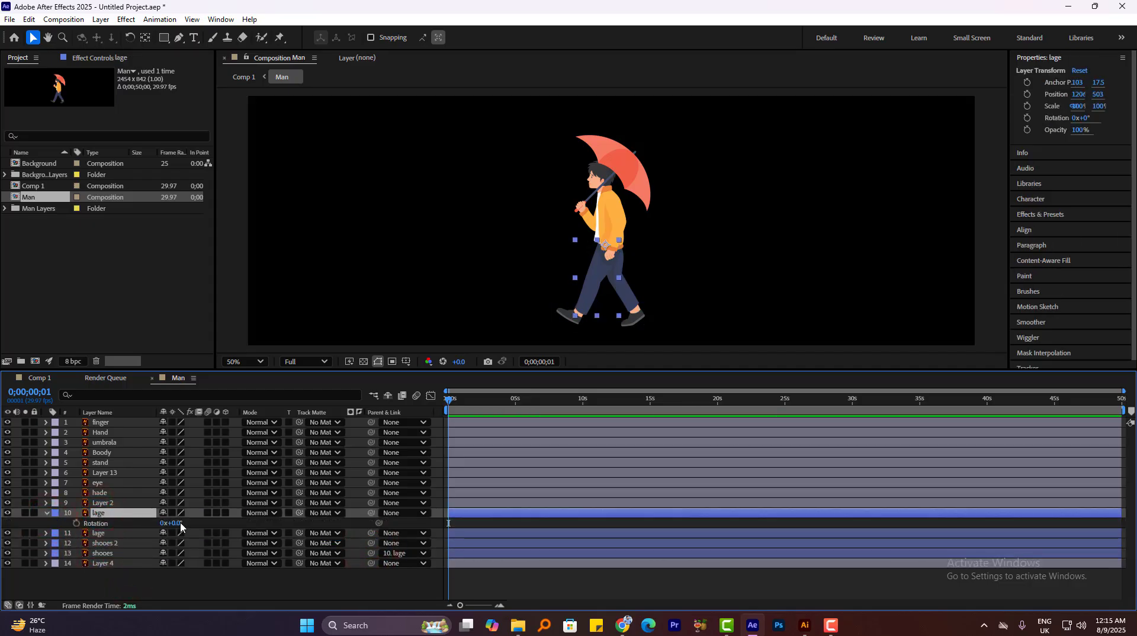
{"action": "mouse_move", "coordinate": [180, 527]}
{"action": "left_mouse_down"}
{"action": "mouse_move", "coordinate": [169, 514]}
{"action": "mouse_move", "coordinate": [190, 523]}
{"action": "left_mouse_up"}
{"action": "key", "text": "ctrl+z"}
{"action": "left_click", "coordinate": [47, 514]}
Parent the shooes 2 layer to the rear leg on layer 11, lage
{"action": "left_click", "coordinate": [99, 524]}
{"action": "left_click", "coordinate": [117, 534]}
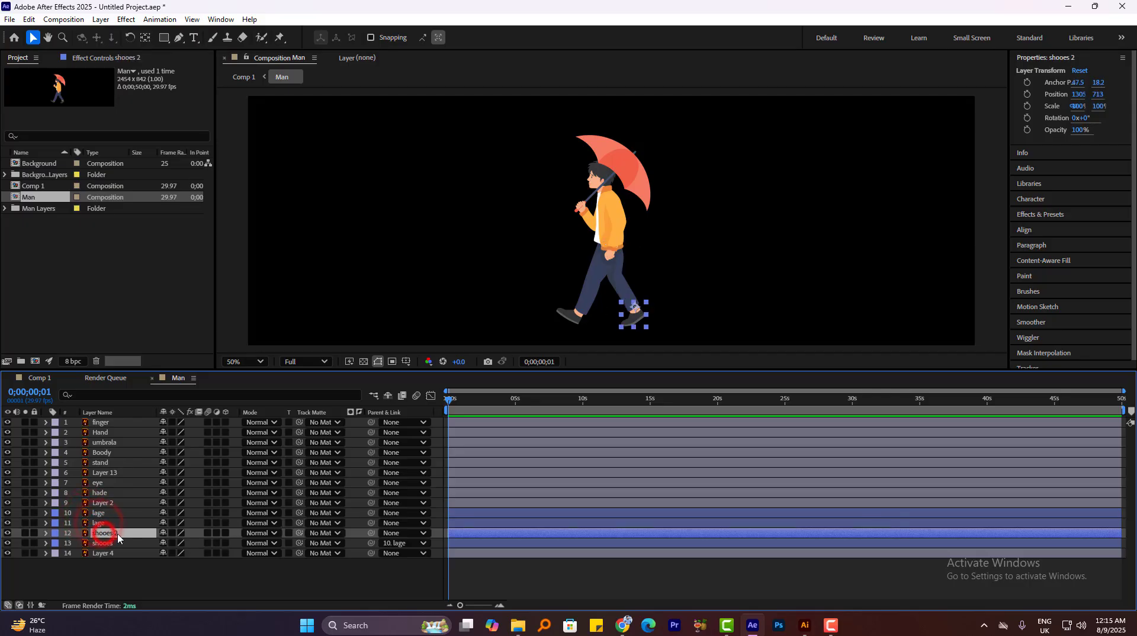
{"action": "left_click_drag", "start_coordinate": [158, 536], "coordinate": [108, 526]}
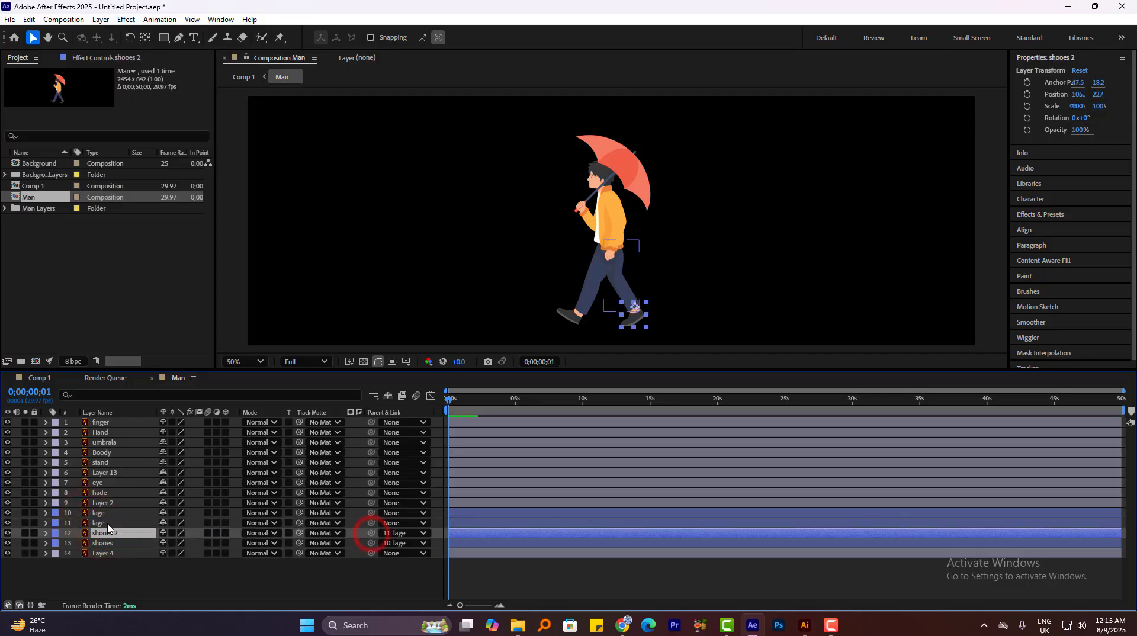
Test the rear shoe's link by rotating the rear leg, and undo the rotation
{"action": "left_click", "coordinate": [103, 524]}
{"action": "key", "text": "r"}
{"action": "left_click_drag", "start_coordinate": [177, 534], "coordinate": [212, 531]}
{"action": "key", "text": "ctrl+z"}
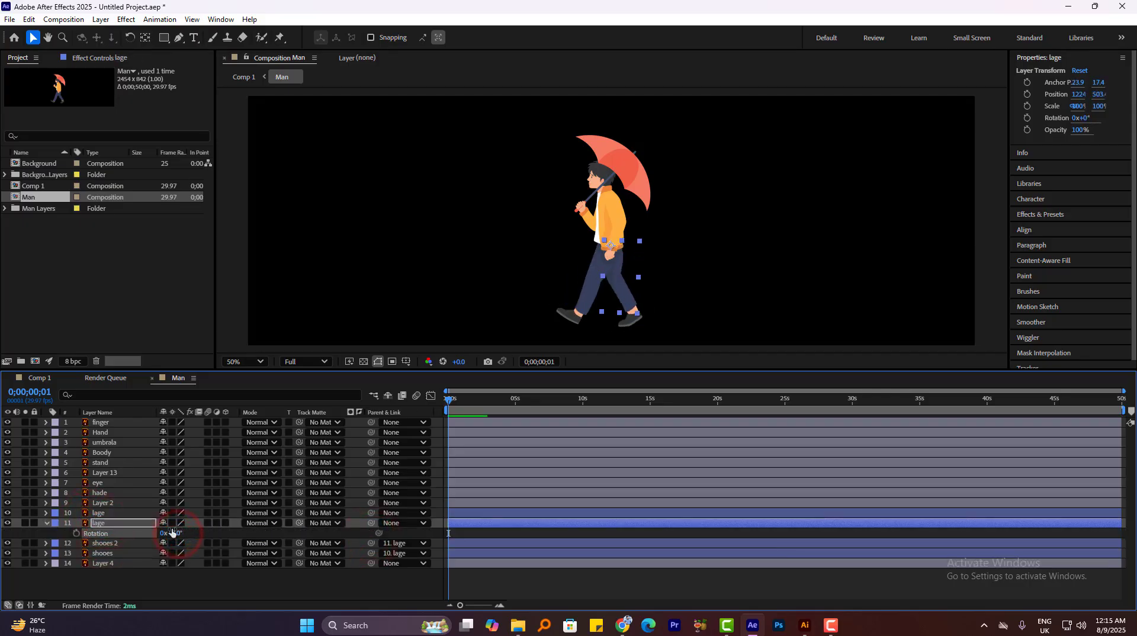
Reveal Rotation on both lage layers and start Rotation keyframes for them at 0;00;00;01
{"action": "left_click", "coordinate": [99, 513], "text": "ctrl"}
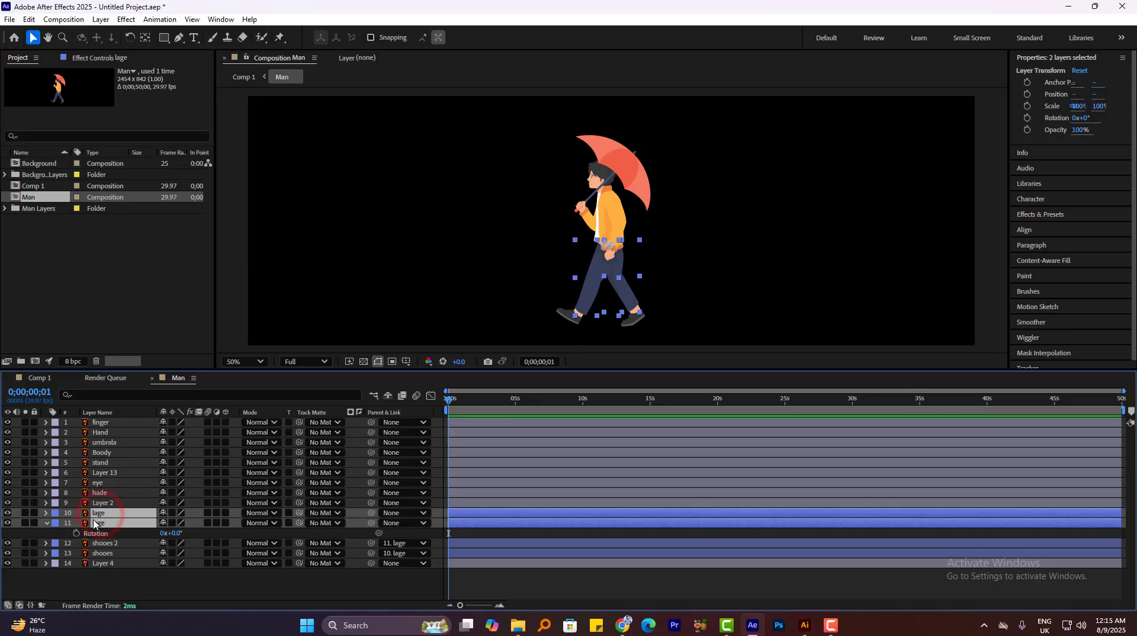
{"action": "key", "text": "r"}
{"action": "key", "text": "r"}
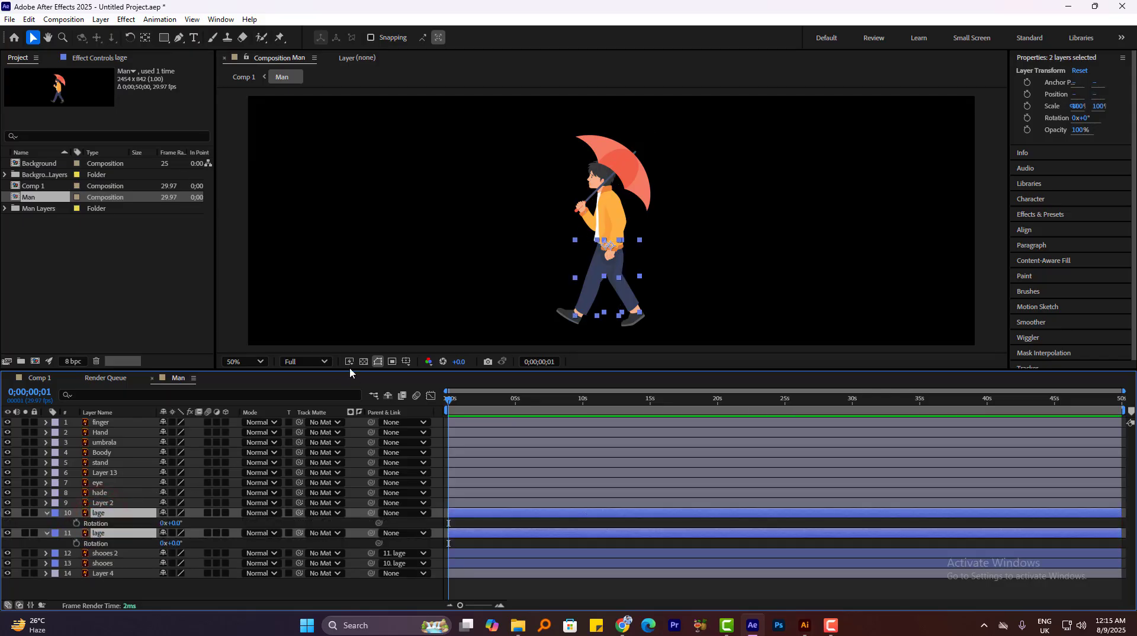
{"action": "left_click_drag", "start_coordinate": [350, 373], "coordinate": [350, 356]}
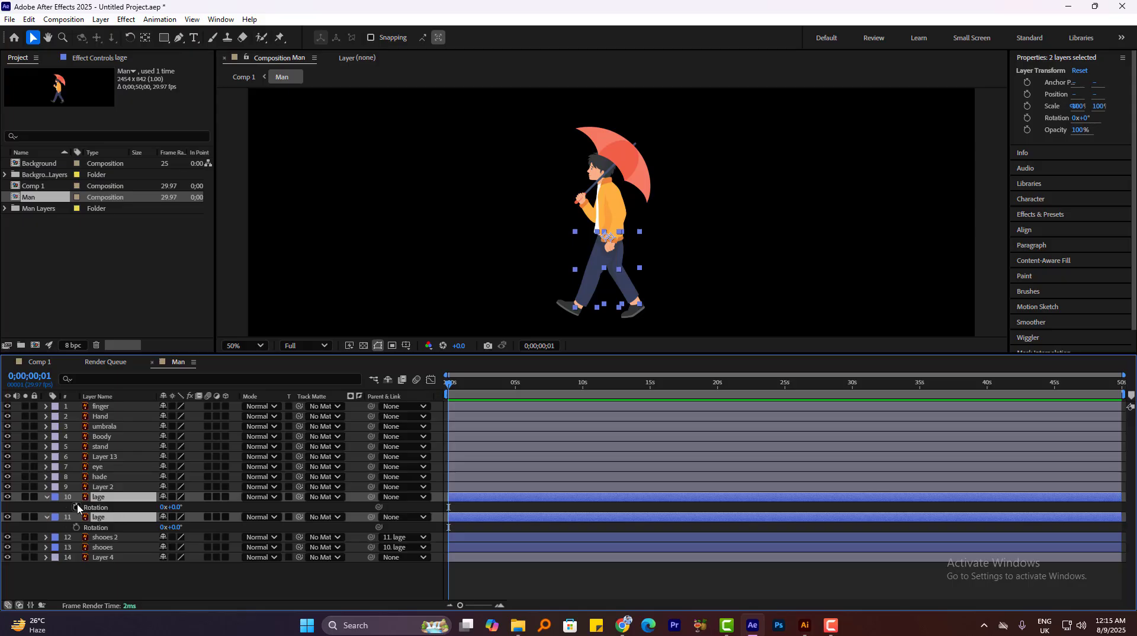
Keyframe both legs' rotation at 0;00;02;15, with the front leg on layer 10 rotated to -51°
{"action": "left_click_drag", "start_coordinate": [461, 389], "coordinate": [483, 393]}
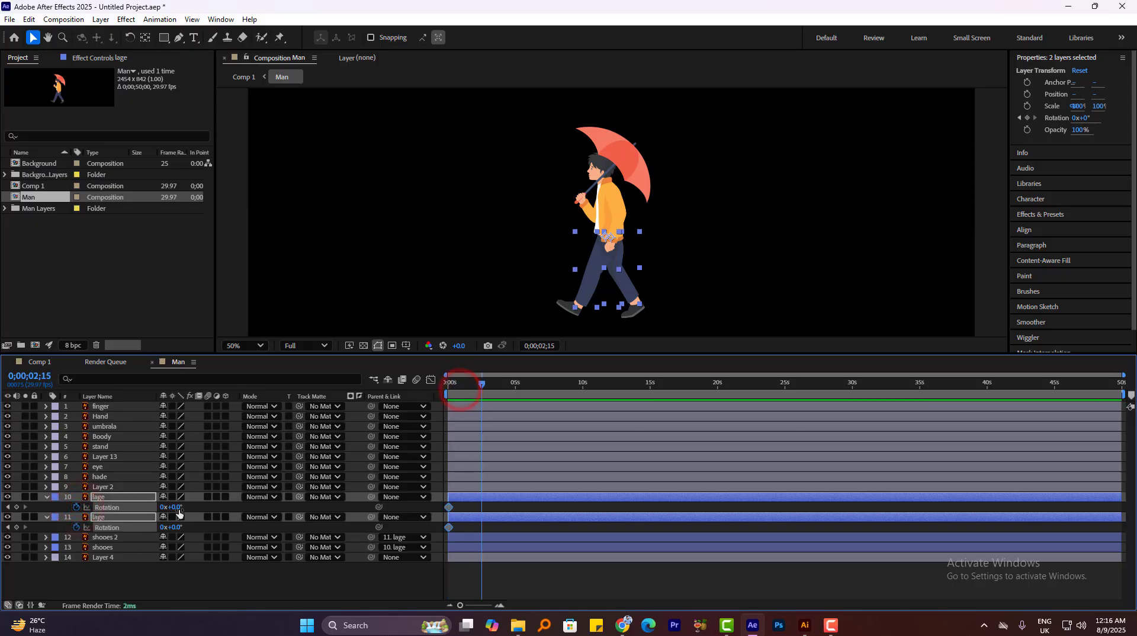
{"action": "left_click_drag", "start_coordinate": [179, 511], "coordinate": [195, 507]}
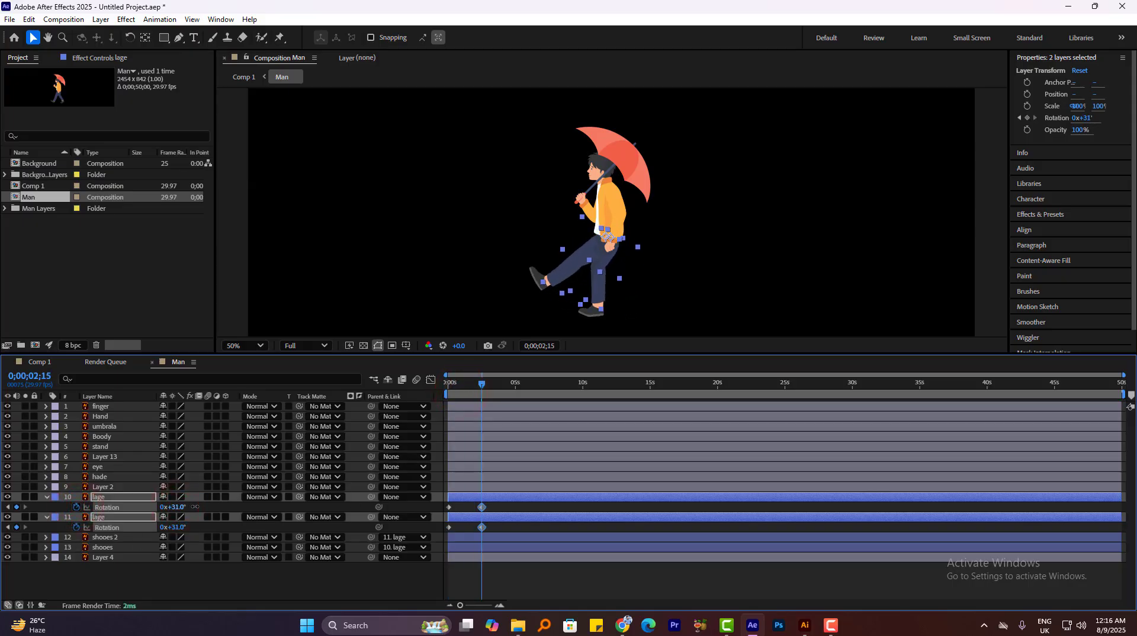
{"action": "left_click", "coordinate": [494, 509]}
{"action": "left_click", "coordinate": [482, 507]}
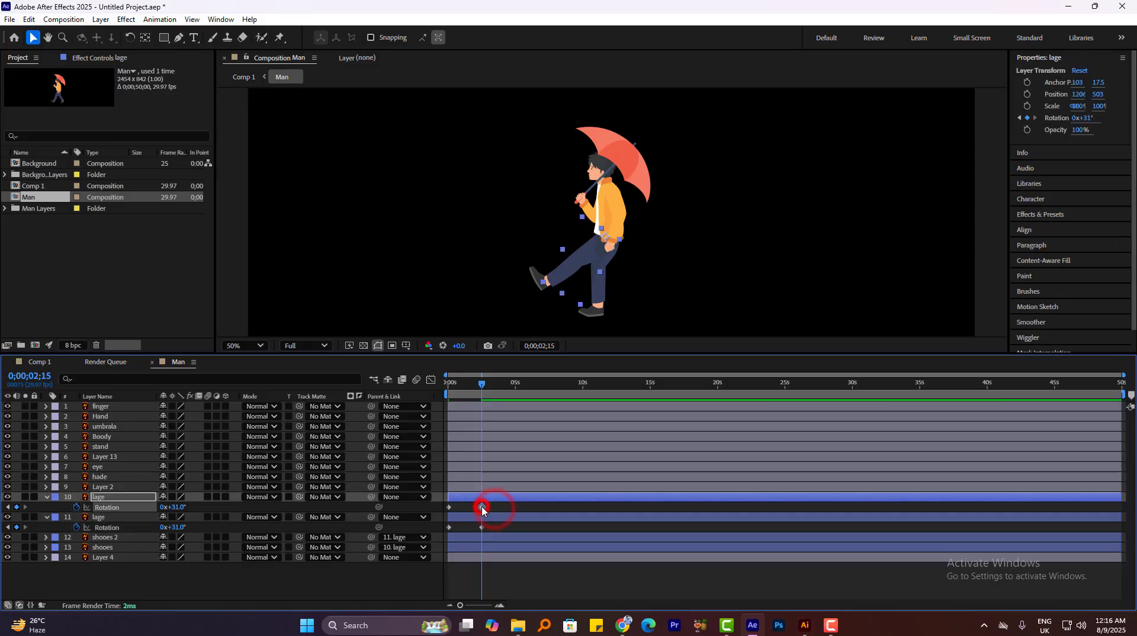
{"action": "left_click_drag", "start_coordinate": [186, 510], "coordinate": [134, 509]}
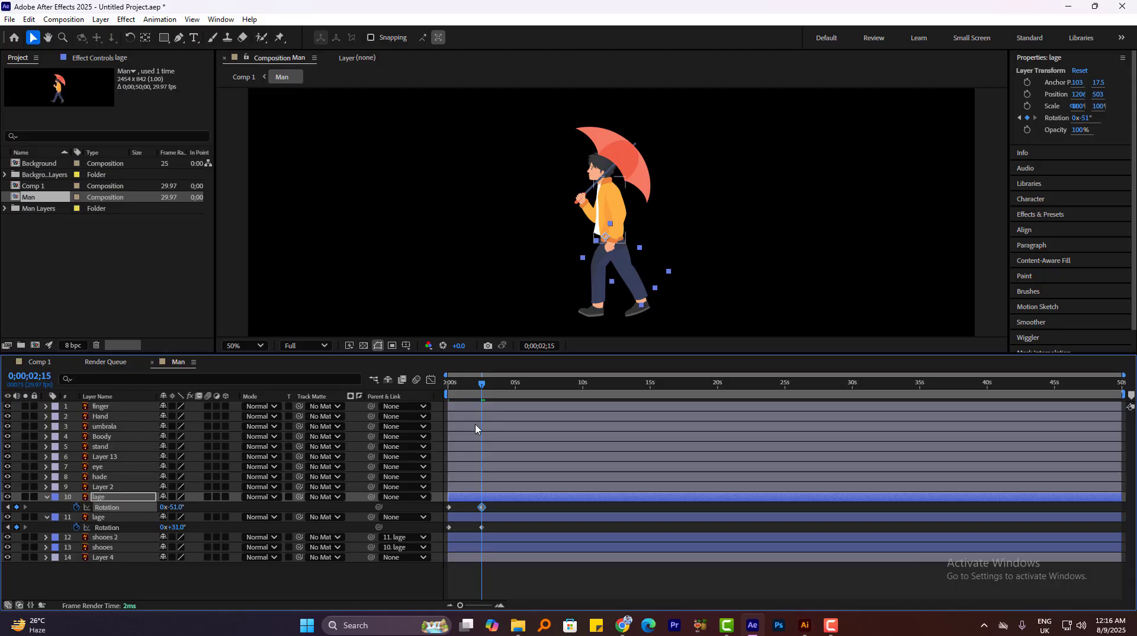
Set the rear leg's Rotation keyframe on layer 11 at 0;00;02;15 to 48° and preview the stride
{"action": "left_click", "coordinate": [478, 525]}
{"action": "left_click", "coordinate": [482, 527]}
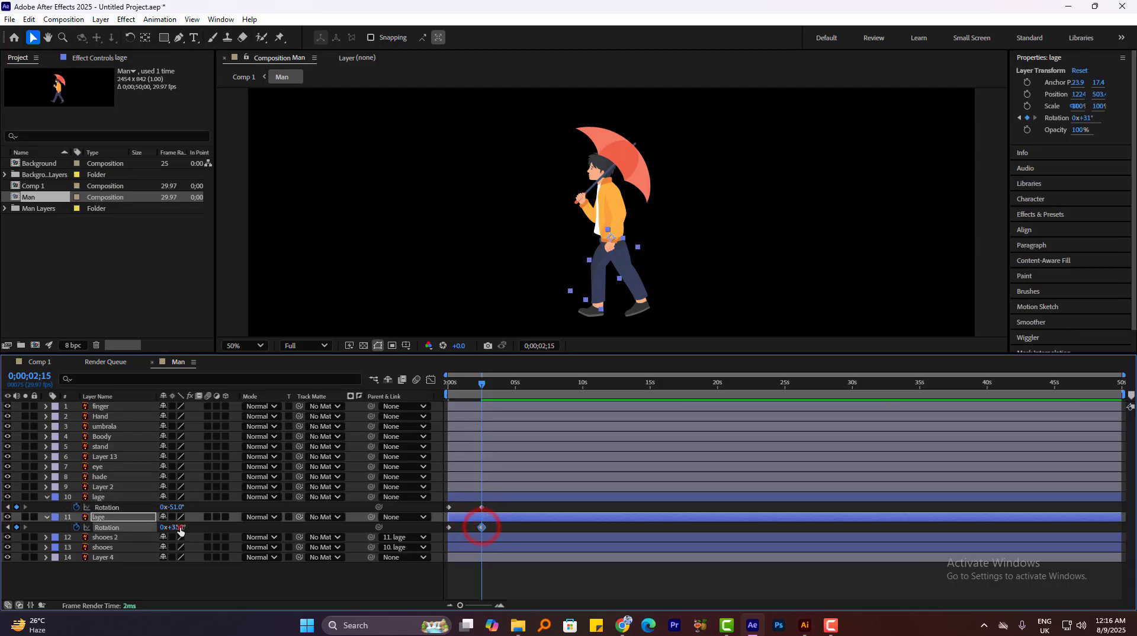
{"action": "left_click_drag", "start_coordinate": [180, 528], "coordinate": [191, 529]}
{"action": "left_click_drag", "start_coordinate": [476, 388], "coordinate": [439, 401]}
{"action": "key", "text": "space"}
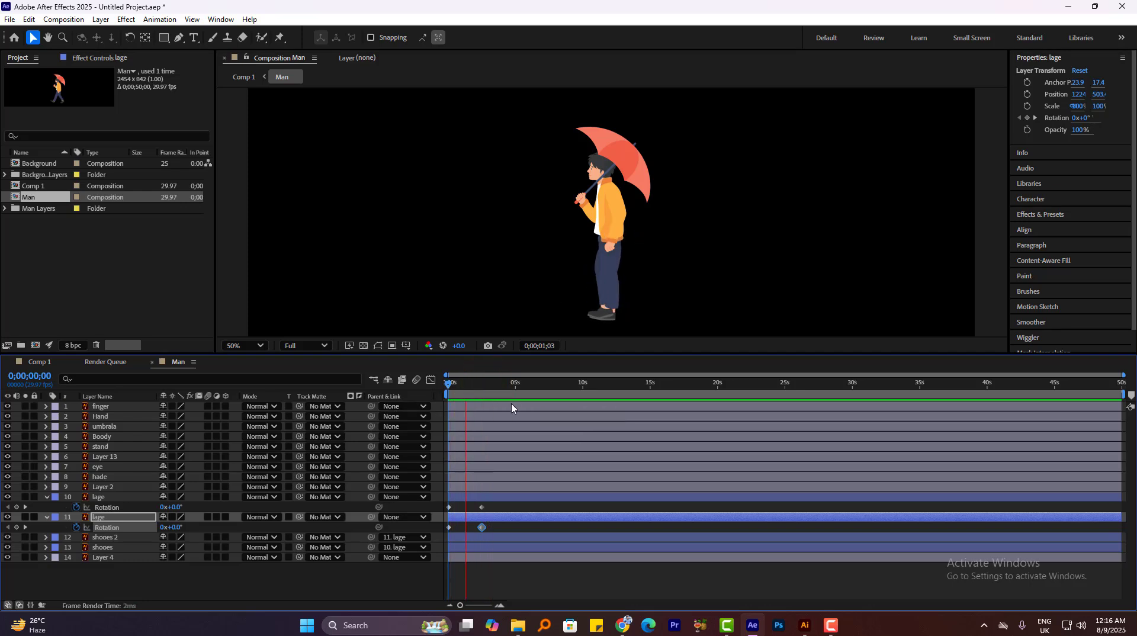
Shorten the work area to about 6 seconds 14 frames and trim the Man composition to it
{"action": "left_click_drag", "start_coordinate": [477, 389], "coordinate": [450, 386]}
{"action": "left_click_drag", "start_coordinate": [1123, 398], "coordinate": [535, 395]}
{"action": "right_click", "coordinate": [533, 394]}
{"action": "left_click", "coordinate": [563, 429]}
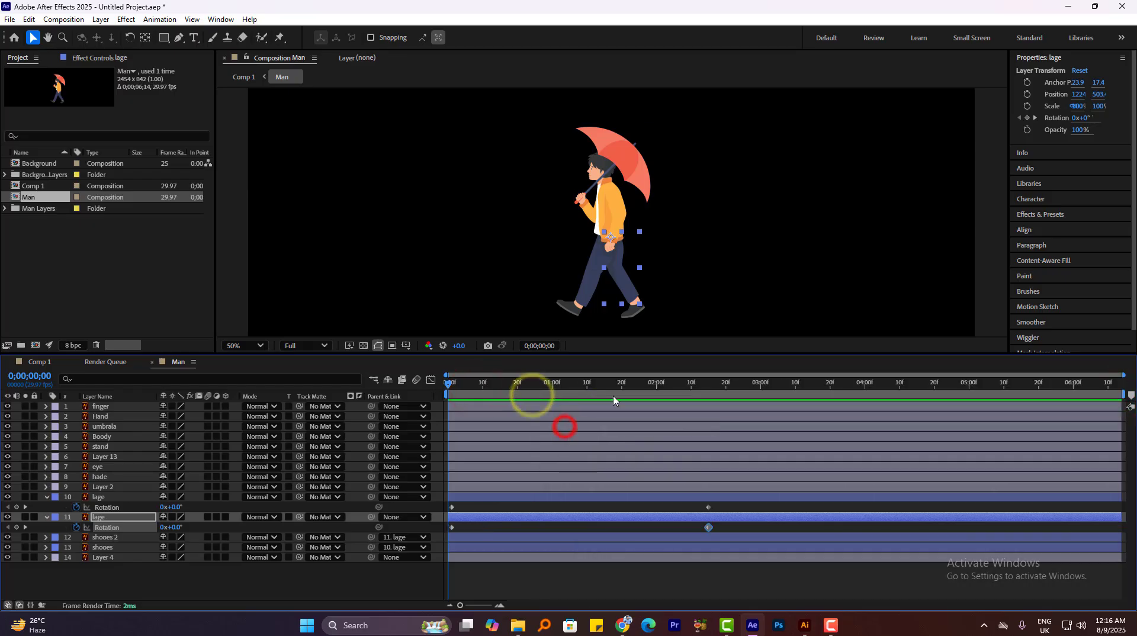
Speed up the stride by moving both legs' second Rotation keyframes to frame 12 and their first to frame 0
{"action": "left_click_drag", "start_coordinate": [647, 507], "coordinate": [711, 530]}
{"action": "left_click_drag", "start_coordinate": [704, 527], "coordinate": [448, 530]}
{"action": "key", "text": "space"}
{"action": "left_click_drag", "start_coordinate": [452, 528], "coordinate": [448, 527]}
{"action": "key", "text": "space"}
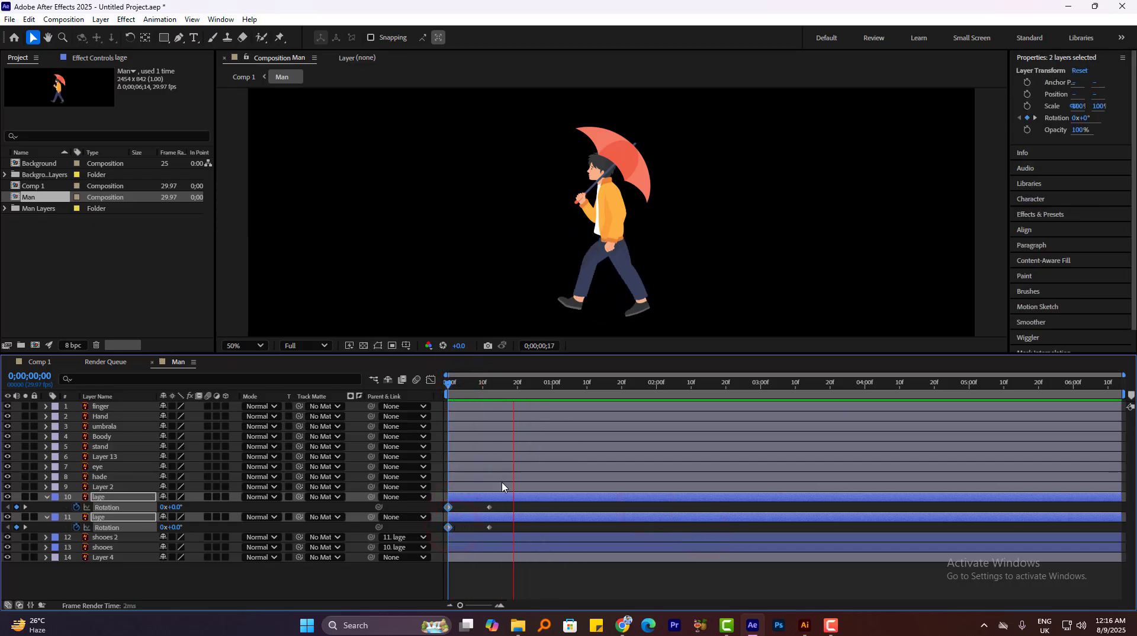
Copy both legs' starting Rotation keyframes to 0;00;00;23 and preview the step cycle
{"action": "left_click_drag", "start_coordinate": [459, 387], "coordinate": [489, 395]}
{"action": "left_click", "coordinate": [517, 504]}
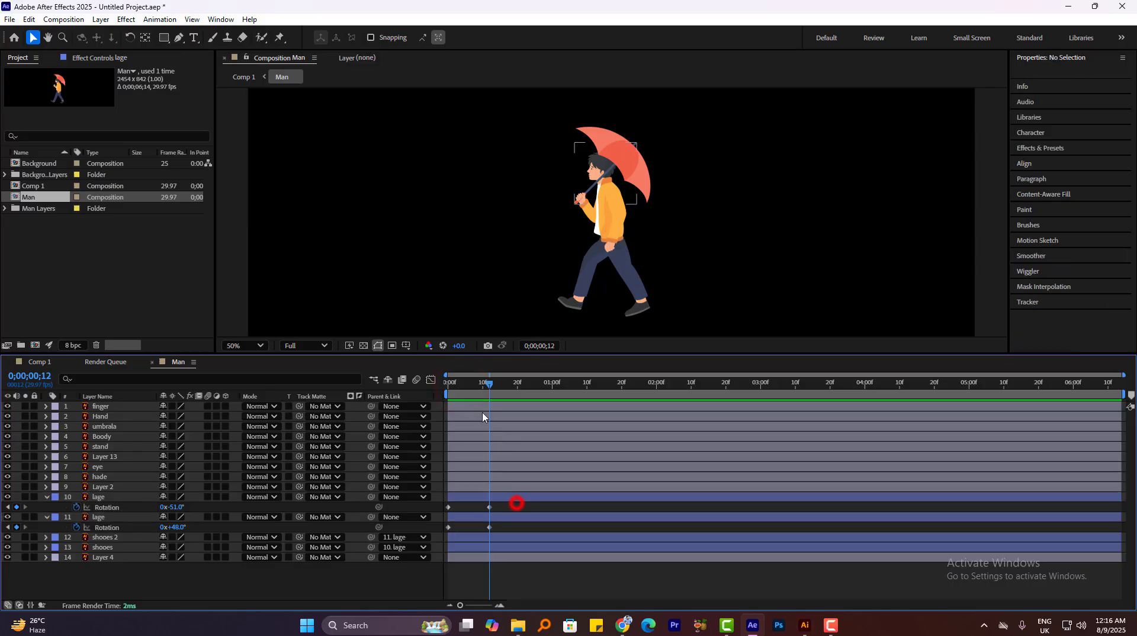
{"action": "left_click_drag", "start_coordinate": [458, 505], "coordinate": [435, 528]}
{"action": "key", "text": "ctrl+v"}
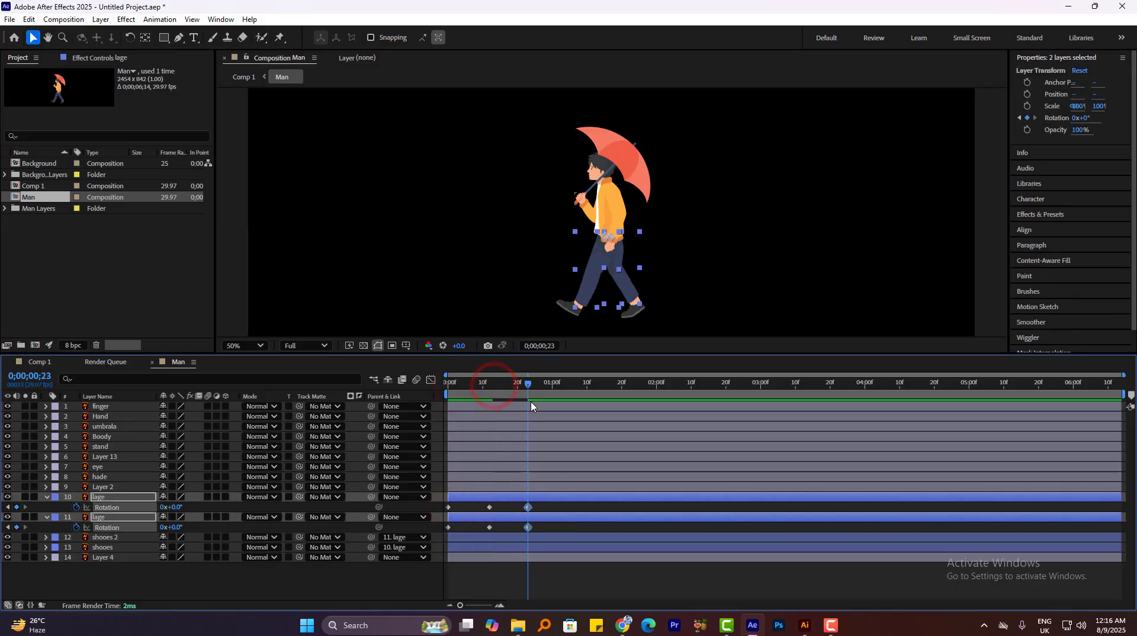
{"action": "key", "text": "space"}
Move the last Rotation keyframes of both lage layers to about frame 26
{"action": "mouse_move", "coordinate": [519, 380]}
{"action": "left_mouse_down"}
{"action": "mouse_move", "coordinate": [445, 397]}
{"action": "mouse_move", "coordinate": [528, 394]}
{"action": "left_mouse_up"}
{"action": "left_click_drag", "start_coordinate": [536, 506], "coordinate": [523, 531]}
{"action": "left_click_drag", "start_coordinate": [529, 528], "coordinate": [436, 525]}
Apply Easy Ease to both Rotation keyframes of the shooes 2 layer
{"action": "left_click", "coordinate": [465, 537]}
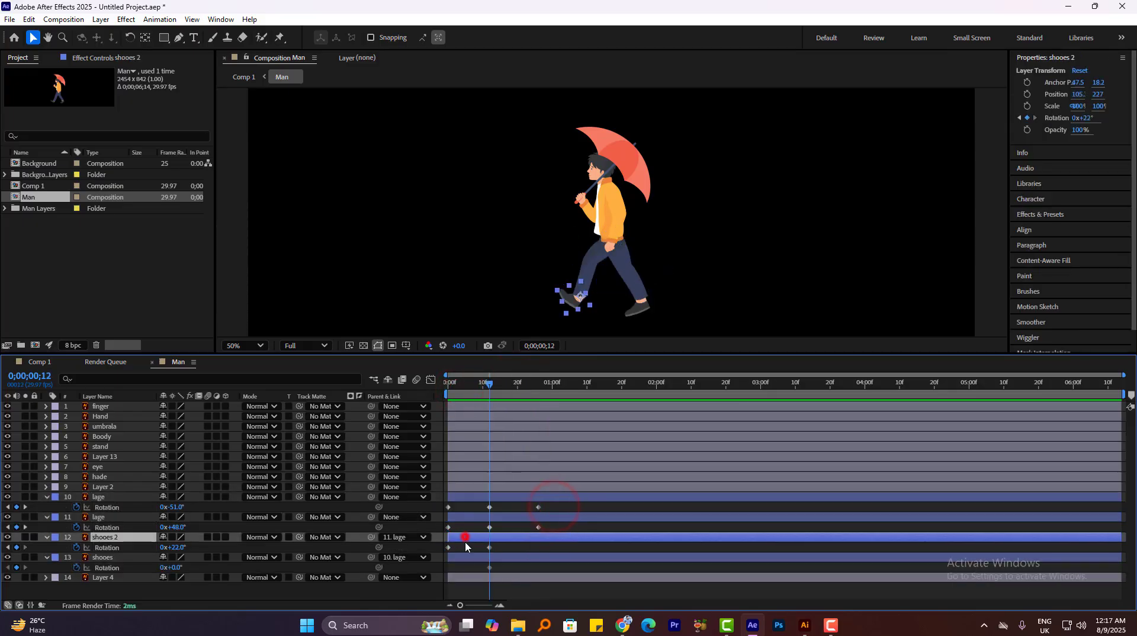
{"action": "left_click_drag", "start_coordinate": [498, 548], "coordinate": [435, 561]}
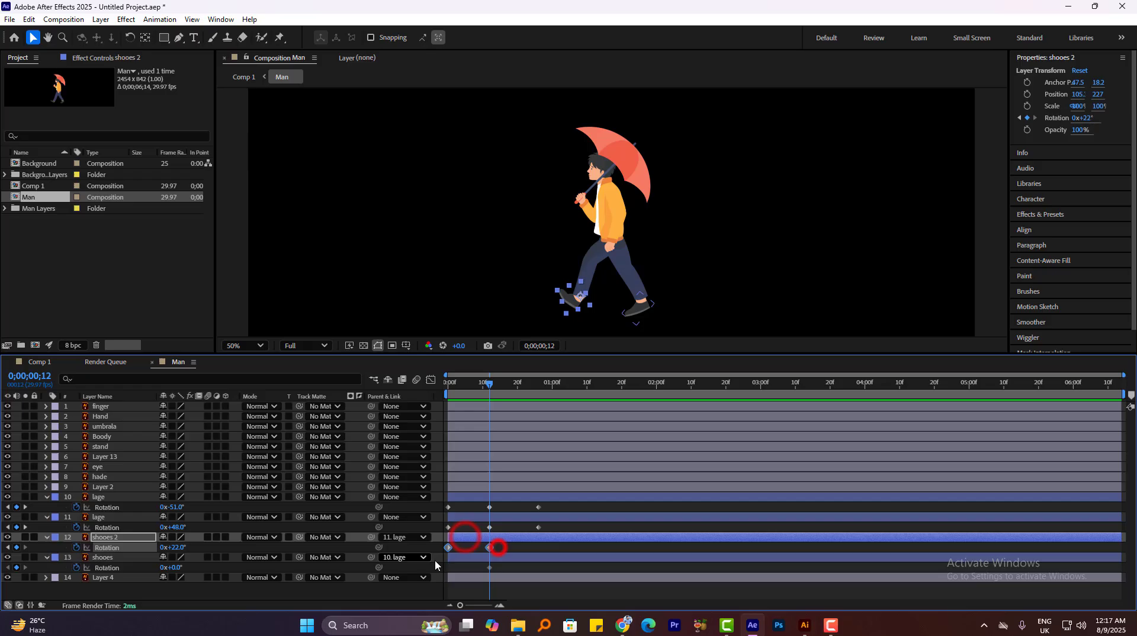
{"action": "right_click", "coordinate": [484, 552]}
{"action": "mouse_move", "coordinate": [533, 539]}
{"action": "left_click", "coordinate": [741, 452]}
{"action": "left_click", "coordinate": [536, 551]}
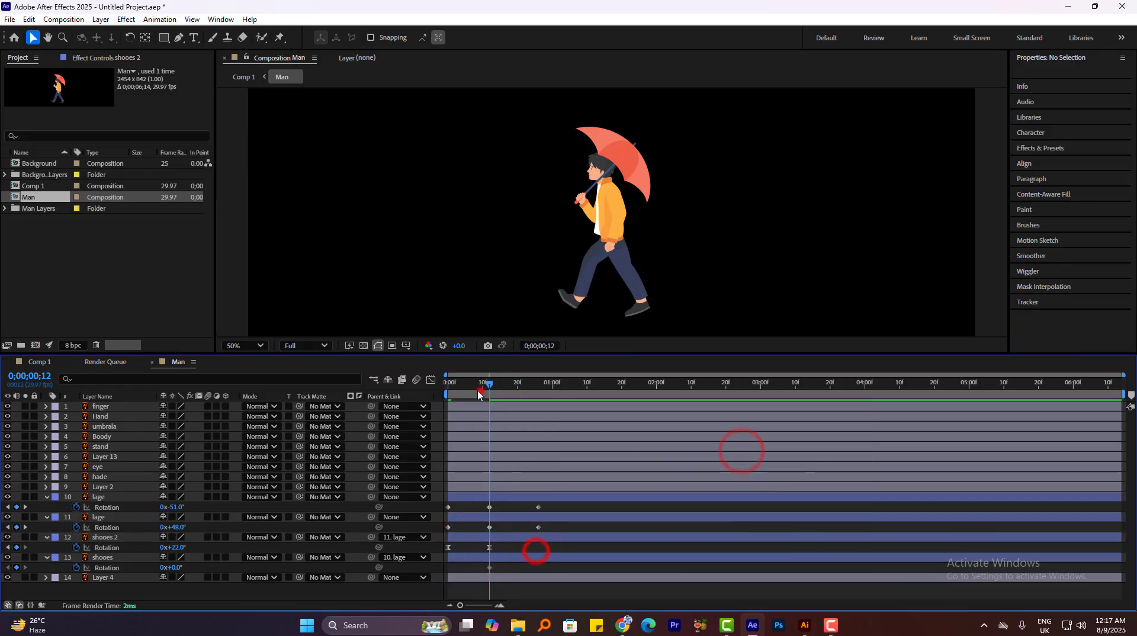
Set the shooes 2 layer's Rotation keyframes to 19° at frame 12 and -13° at the first frame
{"action": "mouse_move", "coordinate": [479, 392]}
{"action": "left_mouse_down"}
{"action": "mouse_move", "coordinate": [459, 401]}
{"action": "mouse_move", "coordinate": [490, 400]}
{"action": "left_mouse_up"}
{"action": "left_click", "coordinate": [488, 547]}
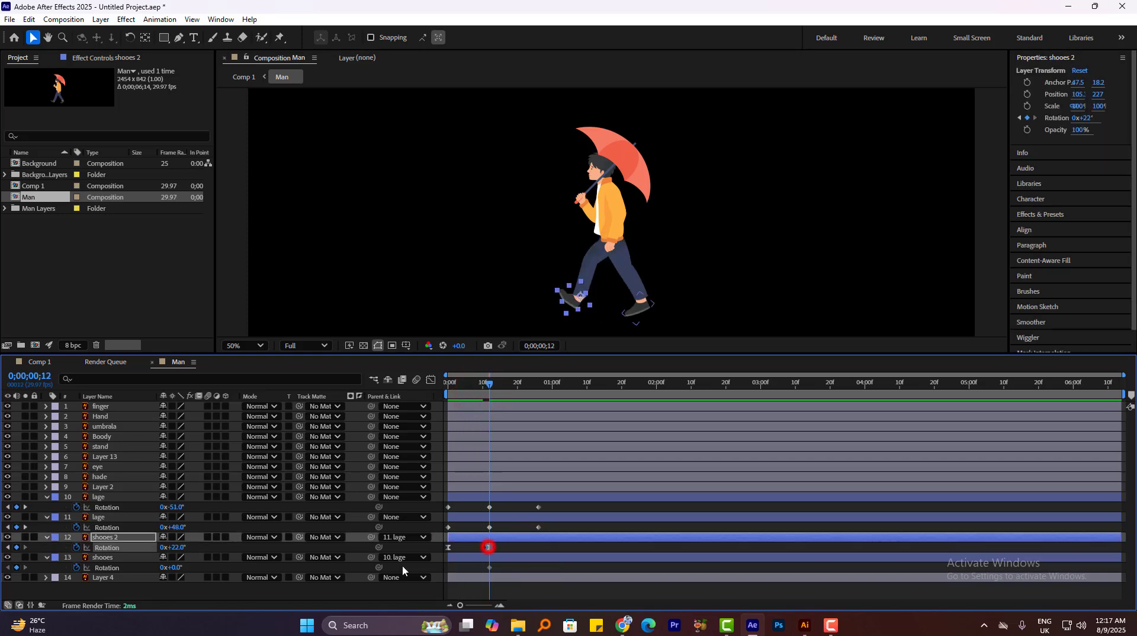
{"action": "left_click_drag", "start_coordinate": [175, 547], "coordinate": [167, 547]}
{"action": "left_click_drag", "start_coordinate": [491, 391], "coordinate": [440, 392]}
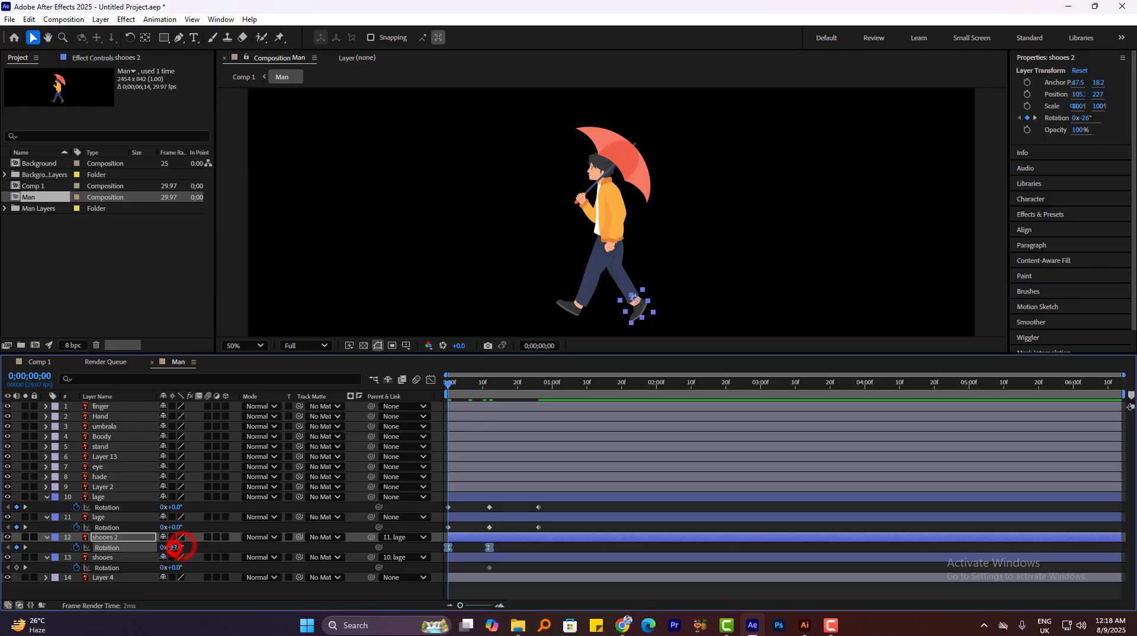
{"action": "left_click_drag", "start_coordinate": [173, 548], "coordinate": [177, 549]}
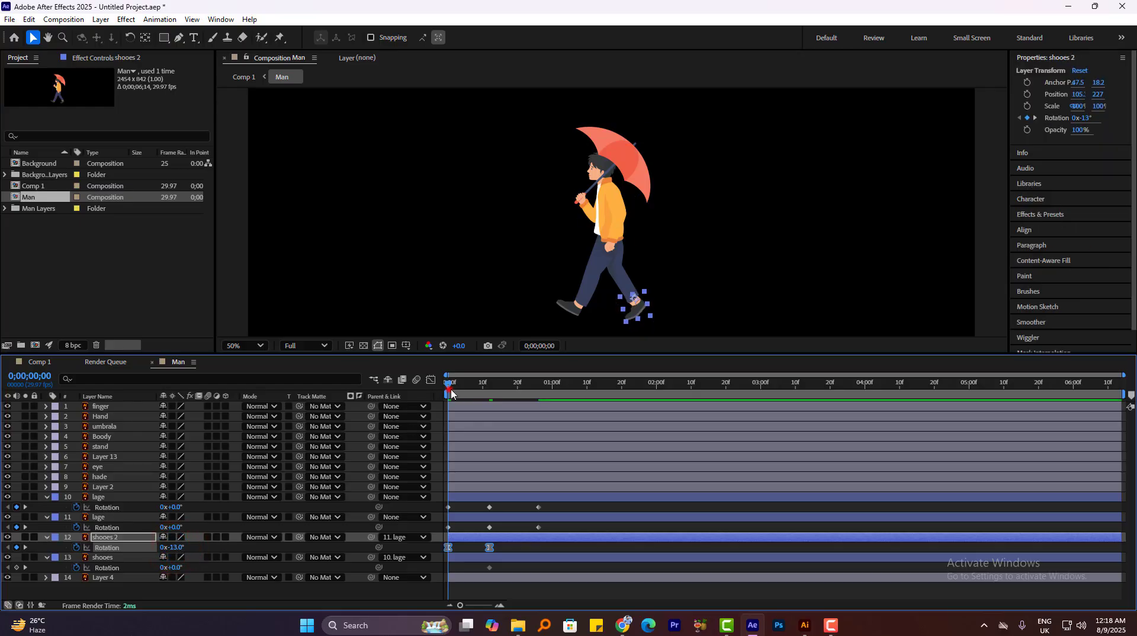
{"action": "left_click_drag", "start_coordinate": [449, 384], "coordinate": [491, 395]}
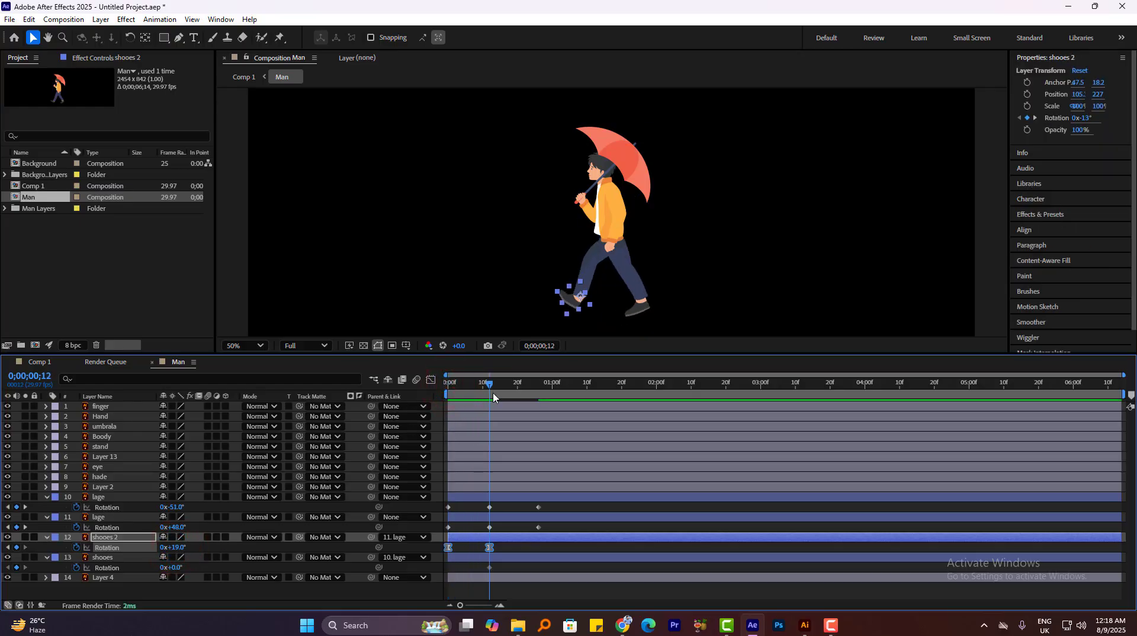
Set the shooes layer's rotation to -26° at frame 12 and key it at 0° on the first frame
{"action": "left_click", "coordinate": [490, 569]}
{"action": "left_click_drag", "start_coordinate": [176, 568], "coordinate": [177, 569]}
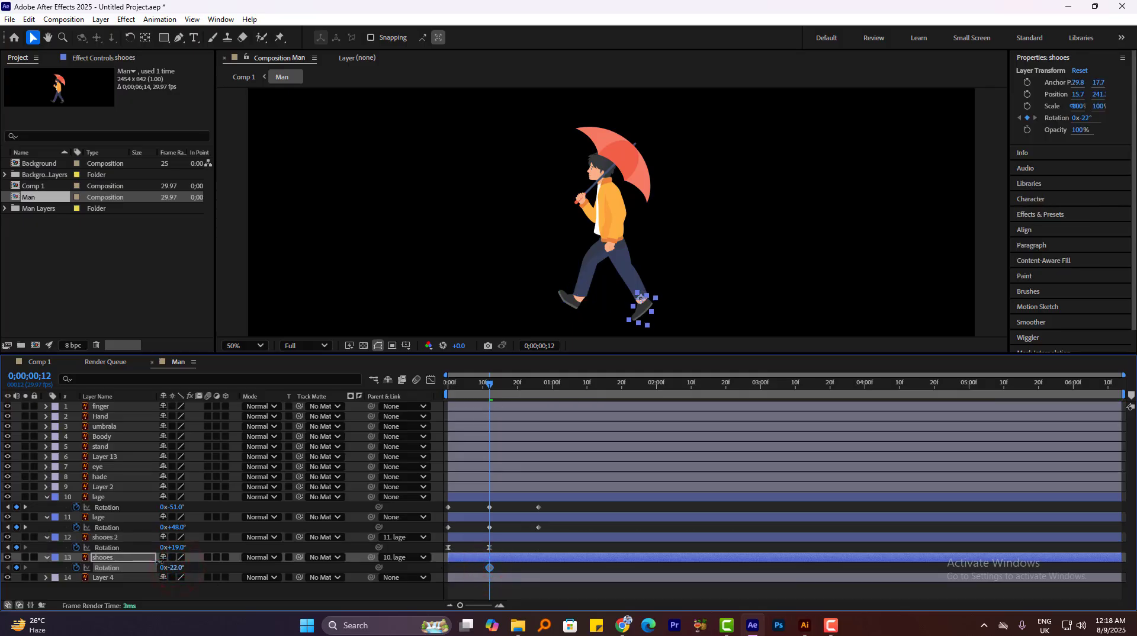
{"action": "left_click_drag", "start_coordinate": [463, 389], "coordinate": [444, 392]}
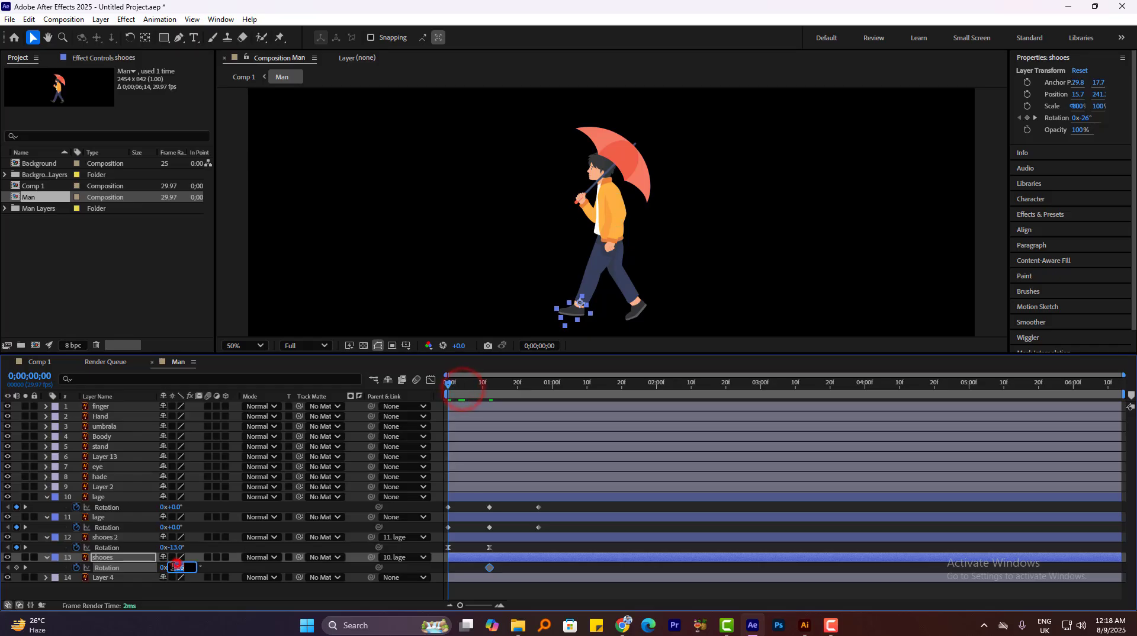
{"action": "type", "text": "0"}
{"action": "key", "text": "Return"}
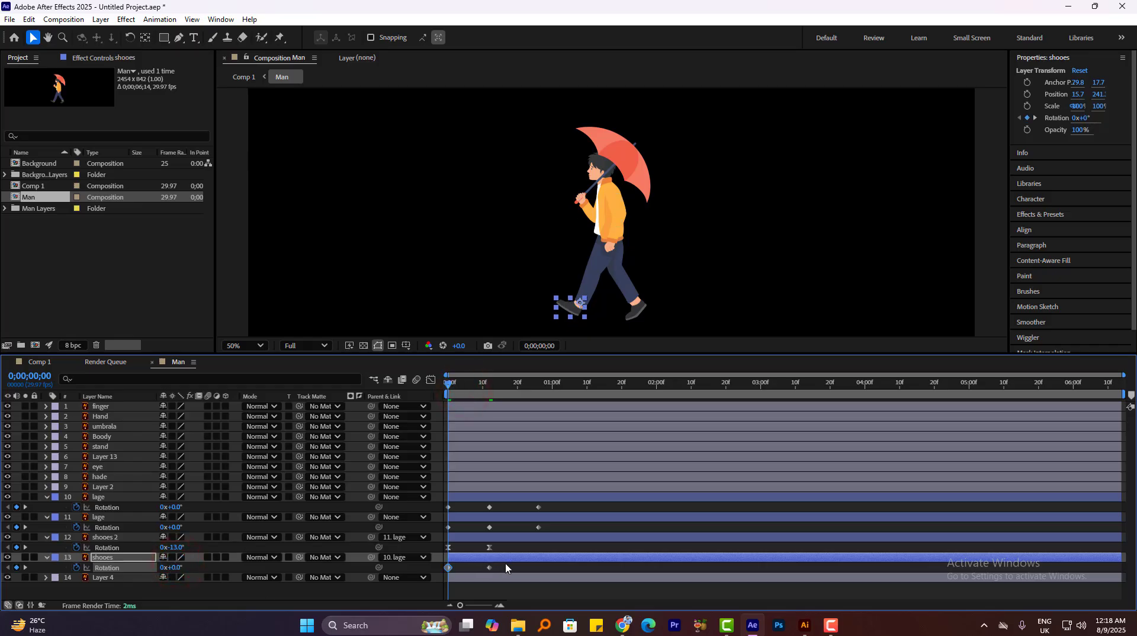
Try to ease the shooes layer's two Rotation keyframes and preview the walk
{"action": "left_click_drag", "start_coordinate": [450, 386], "coordinate": [490, 409]}
{"action": "right_click", "coordinate": [451, 569]}
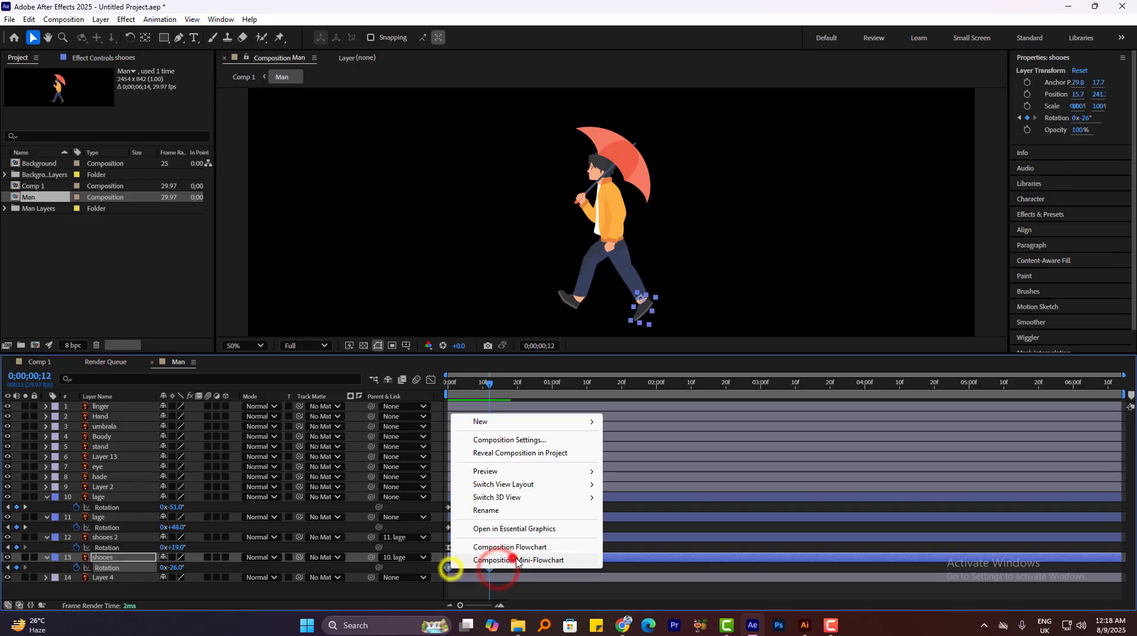
{"action": "left_click", "coordinate": [523, 561]}
{"action": "left_click", "coordinate": [588, 567]}
{"action": "left_click_drag", "start_coordinate": [518, 565], "coordinate": [433, 576]}
{"action": "right_click", "coordinate": [451, 569]}
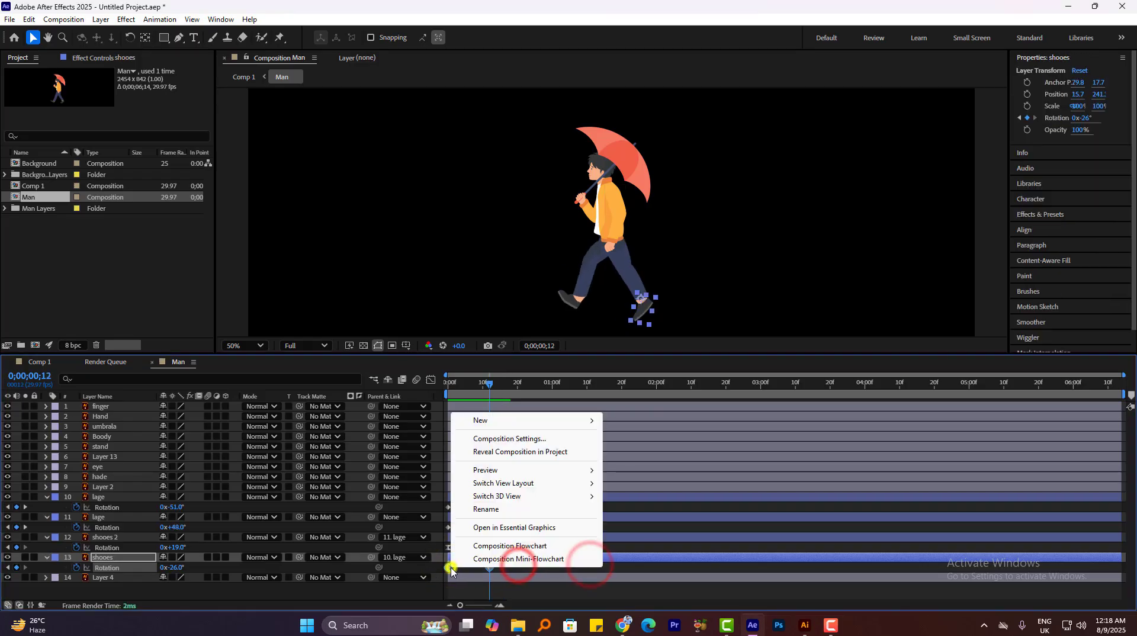
{"action": "right_click", "coordinate": [490, 569]}
{"action": "mouse_move", "coordinate": [569, 560]}
{"action": "left_click", "coordinate": [759, 481]}
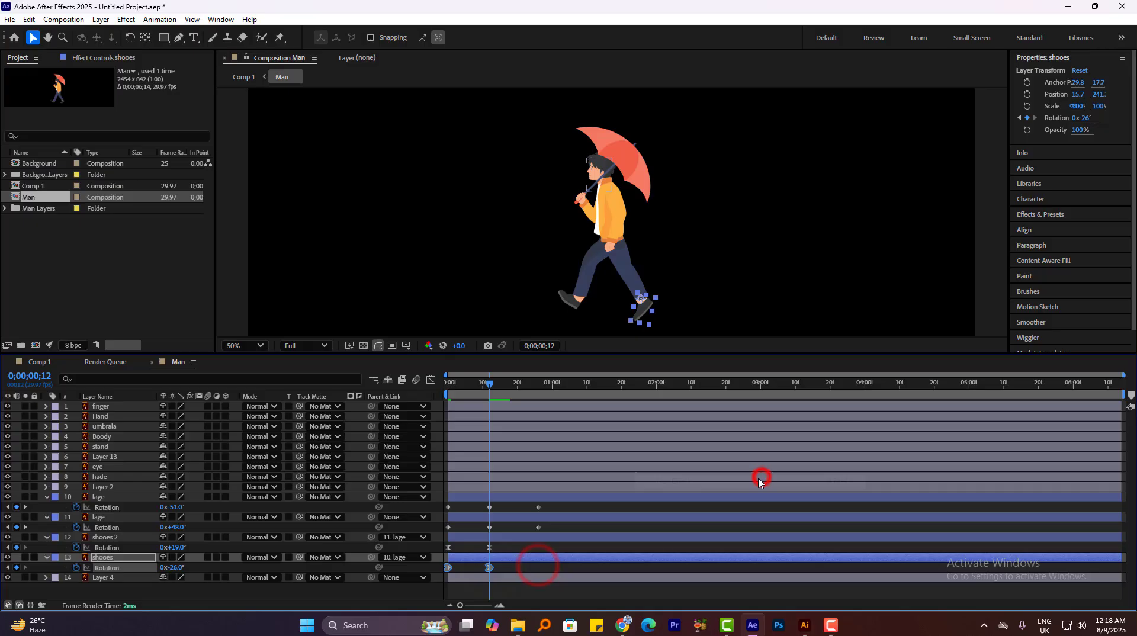
{"action": "right_click", "coordinate": [490, 568]}
{"action": "left_click", "coordinate": [493, 575]}
{"action": "left_click_drag", "start_coordinate": [487, 389], "coordinate": [445, 398]}
{"action": "key", "text": "space"}
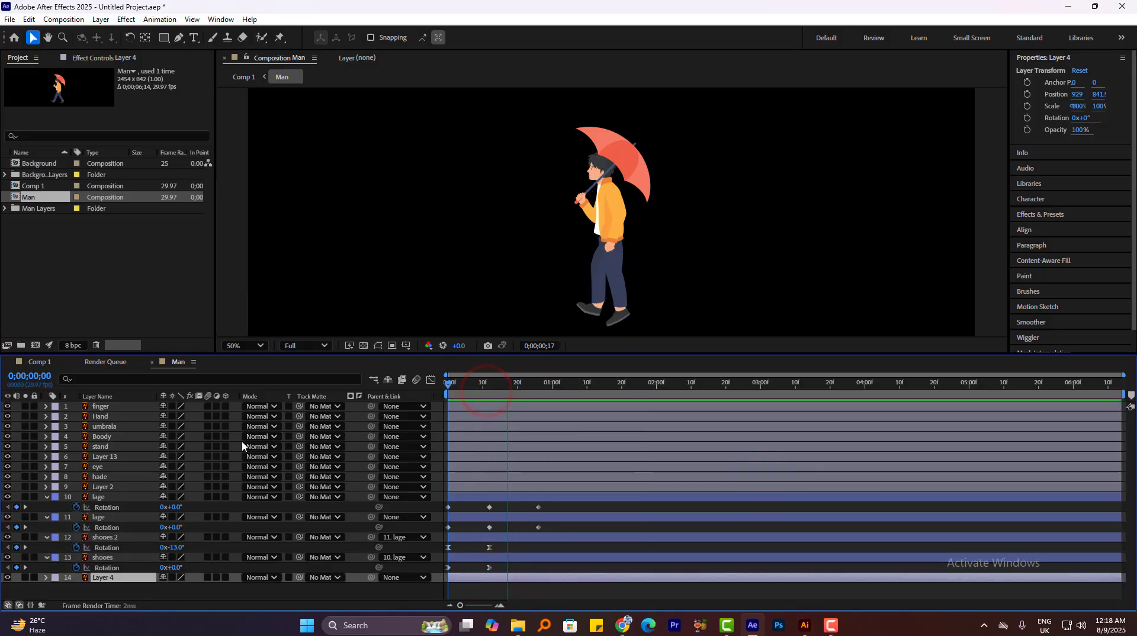
Apply Easy Ease to both Rotation keyframes of the shooes layer and play the walk again
{"action": "left_click", "coordinate": [489, 385]}
{"action": "right_click", "coordinate": [489, 568]}
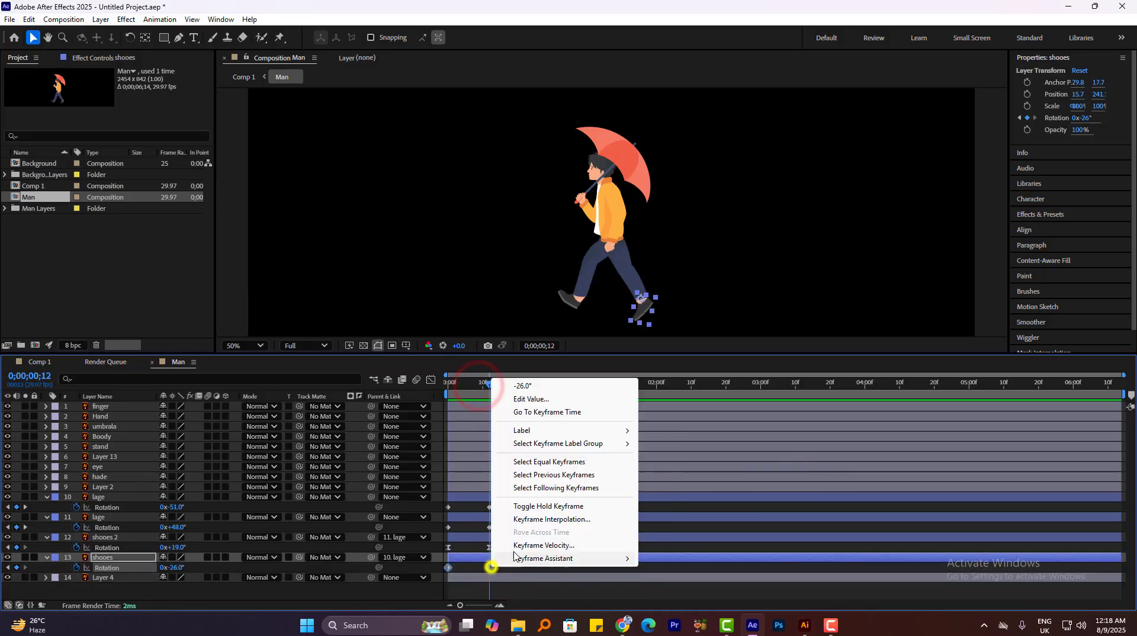
{"action": "mouse_move", "coordinate": [536, 556]}
{"action": "left_click", "coordinate": [771, 468]}
{"action": "key", "text": "KP_2"}
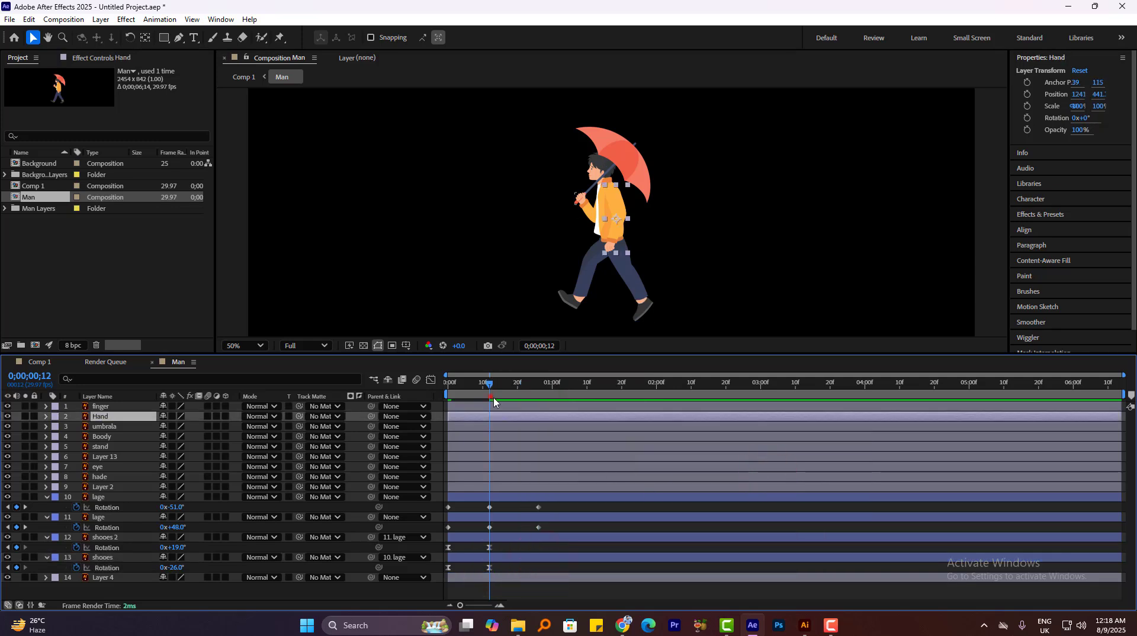
{"action": "left_click_drag", "start_coordinate": [490, 397], "coordinate": [367, 430]}
{"action": "key", "text": "space"}
Set the shooes layer's Rotation keyframe at frame 12 to 0°
{"action": "left_click_drag", "start_coordinate": [482, 388], "coordinate": [489, 388]}
{"action": "left_click", "coordinate": [489, 568]}
{"action": "left_click", "coordinate": [177, 567]}
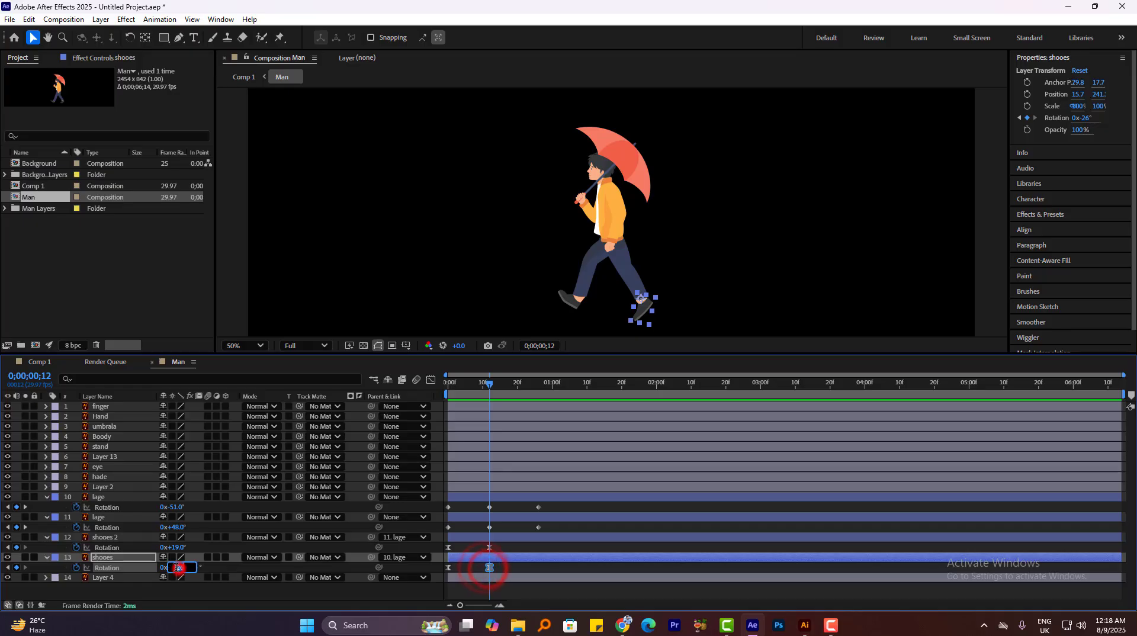
{"action": "type", "text": "0"}
{"action": "key", "text": "Return"}
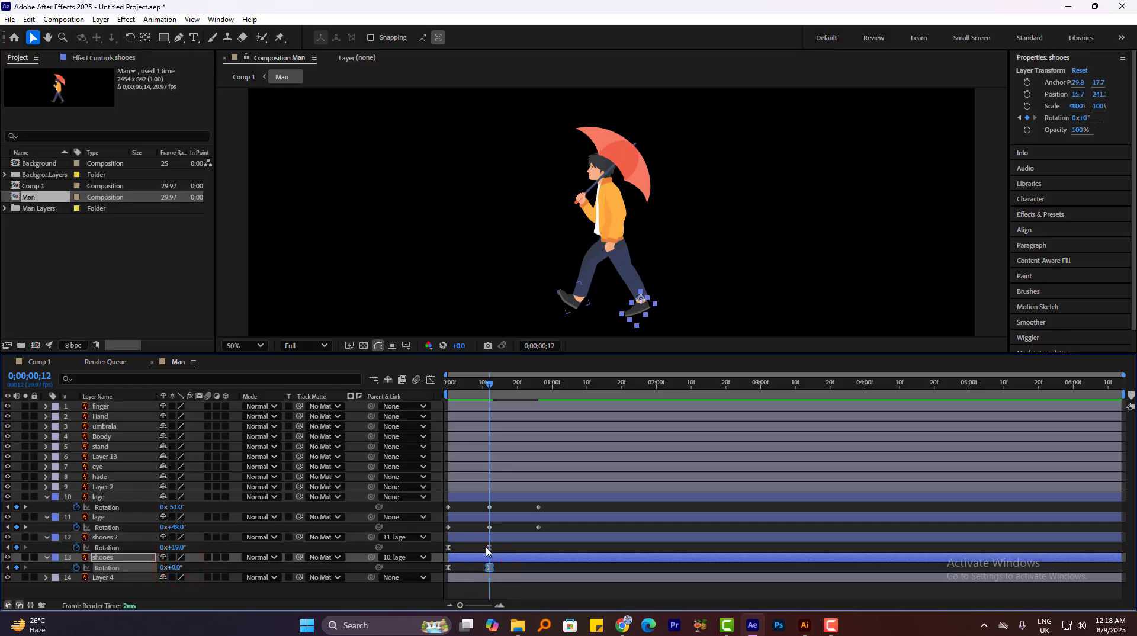
Set the shooes 2 layer's Rotation keyframe at frame 12 to 0° and check the shoes' motion
{"action": "left_click", "coordinate": [489, 548]}
{"action": "left_click", "coordinate": [183, 548]}
{"action": "type", "text": "0"}
{"action": "key", "text": "Return"}
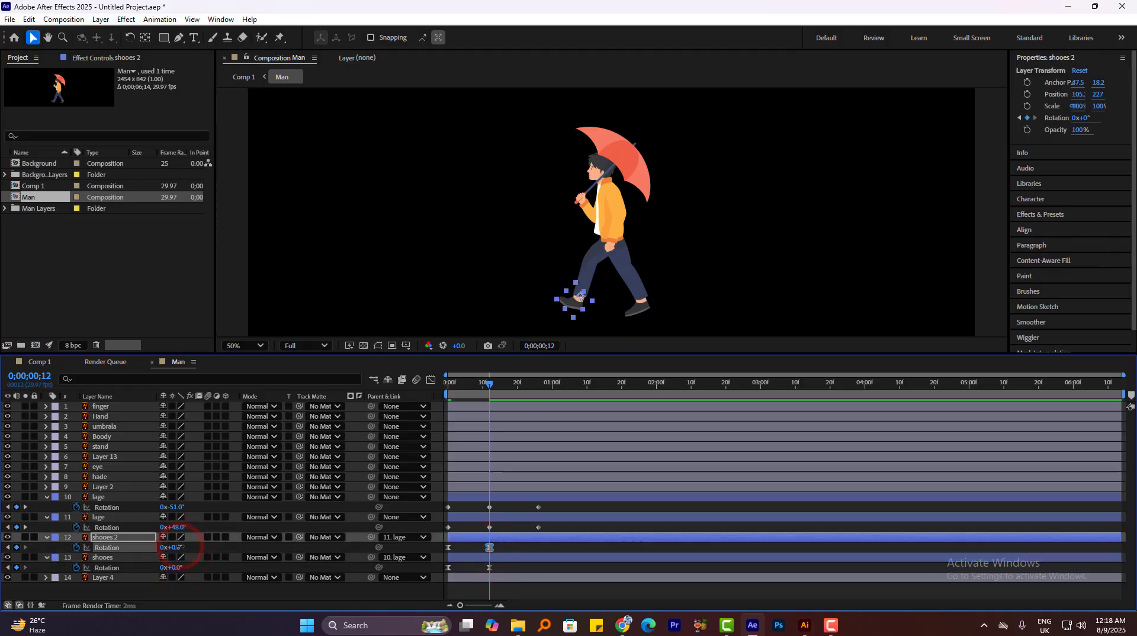
{"action": "left_click_drag", "start_coordinate": [462, 386], "coordinate": [481, 402]}
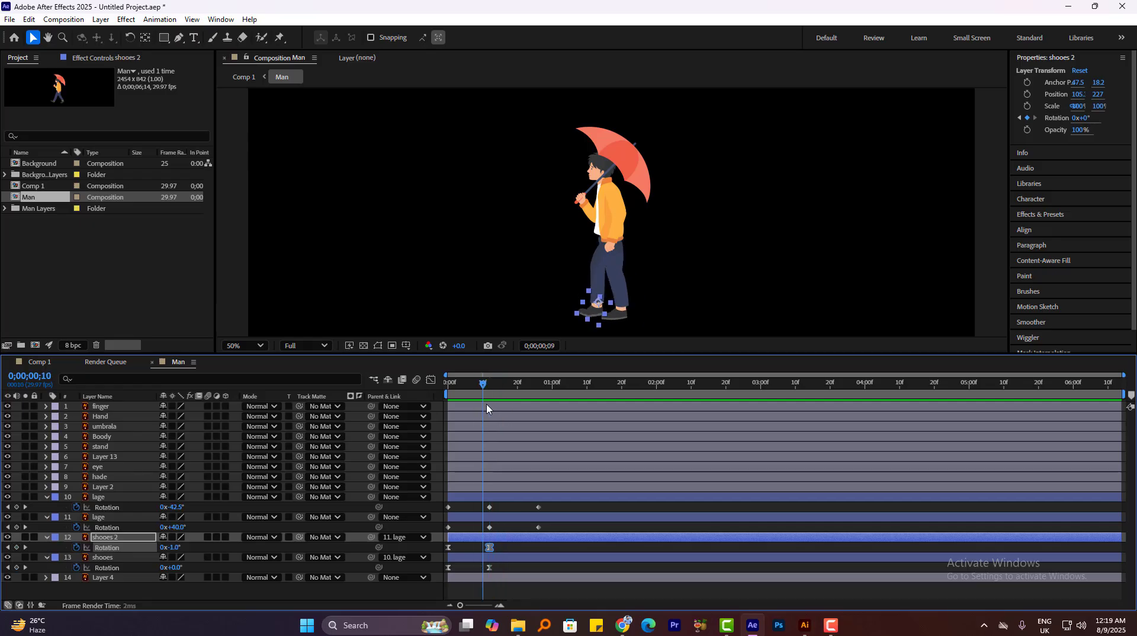
Move the stand layer directly below the hade layer, parent it to the umbrala layer, and reveal both layers' Rotation
{"action": "left_click", "coordinate": [618, 180]}
{"action": "left_click_drag", "start_coordinate": [101, 447], "coordinate": [90, 481]}
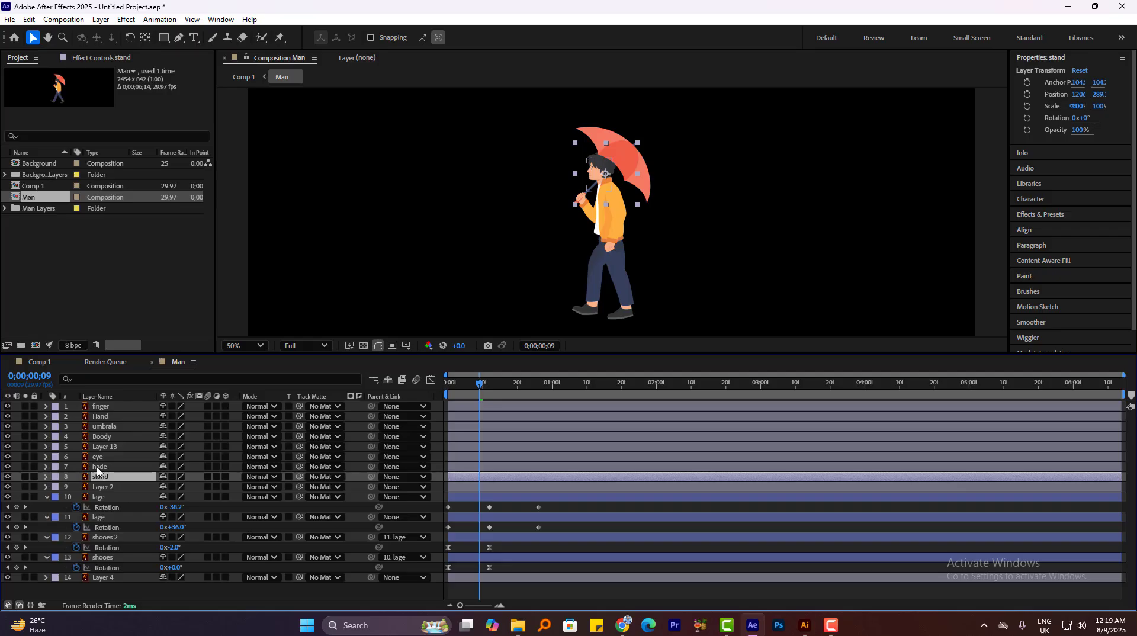
{"action": "left_click", "coordinate": [102, 426], "text": "ctrl"}
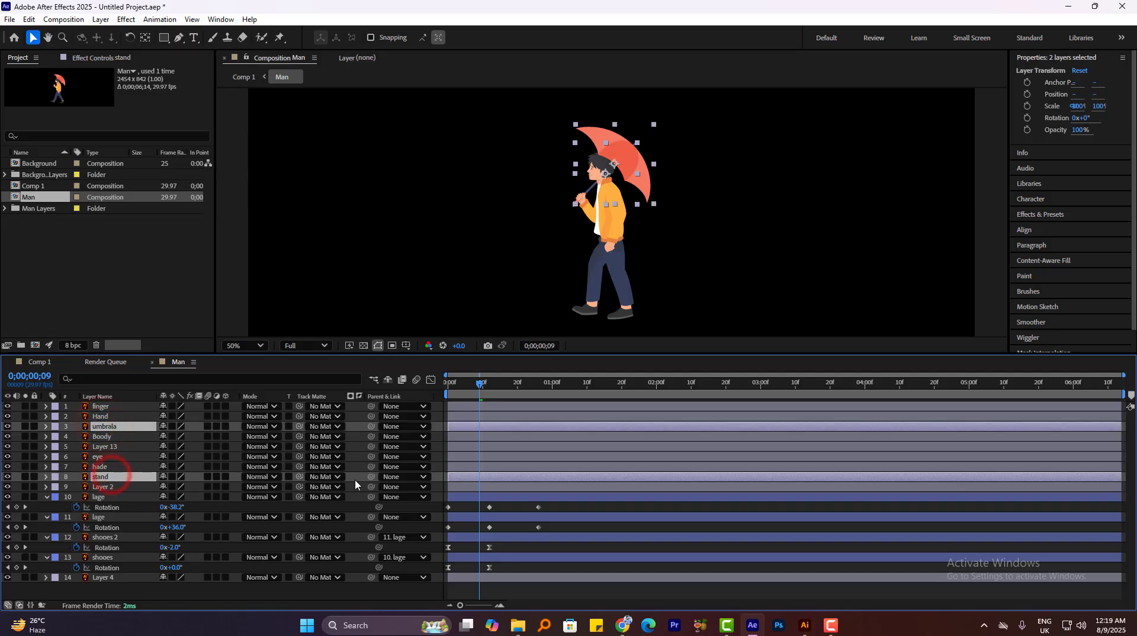
{"action": "left_click_drag", "start_coordinate": [371, 480], "coordinate": [172, 427]}
{"action": "key", "text": "r"}
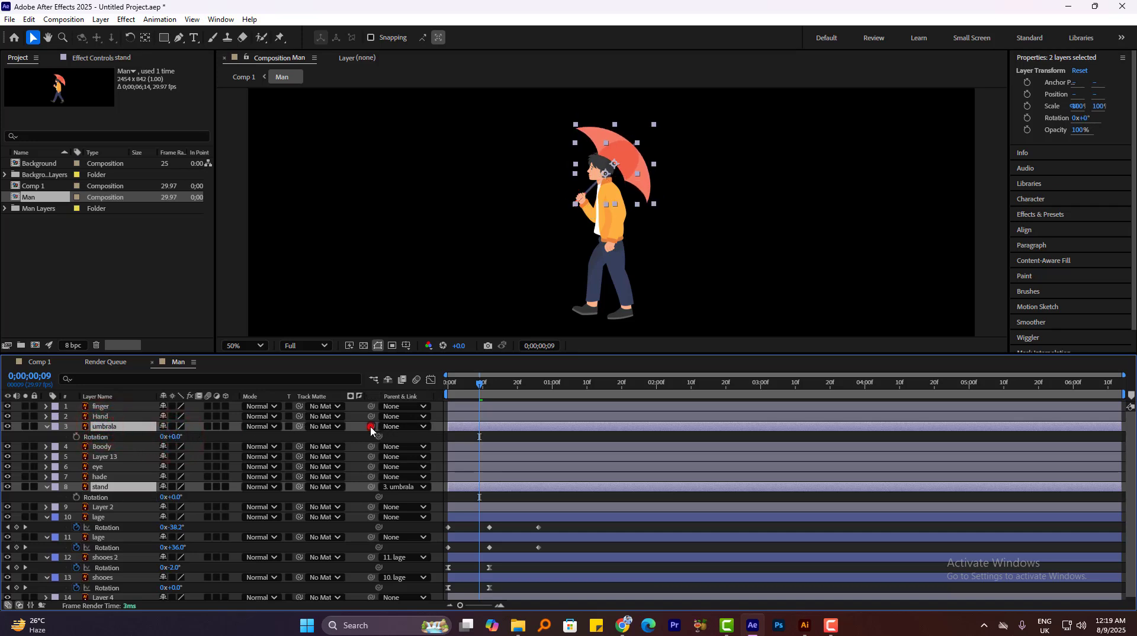
Parent the finger layer to the umbrala layer
{"action": "left_click_drag", "start_coordinate": [370, 429], "coordinate": [140, 437]}
{"action": "left_click_drag", "start_coordinate": [371, 406], "coordinate": [132, 435]}
{"action": "left_click", "coordinate": [174, 437]}
Move the umbrala layer's anchor point to the man's raised hand gripping the umbrella handle
{"action": "left_click", "coordinate": [100, 431]}
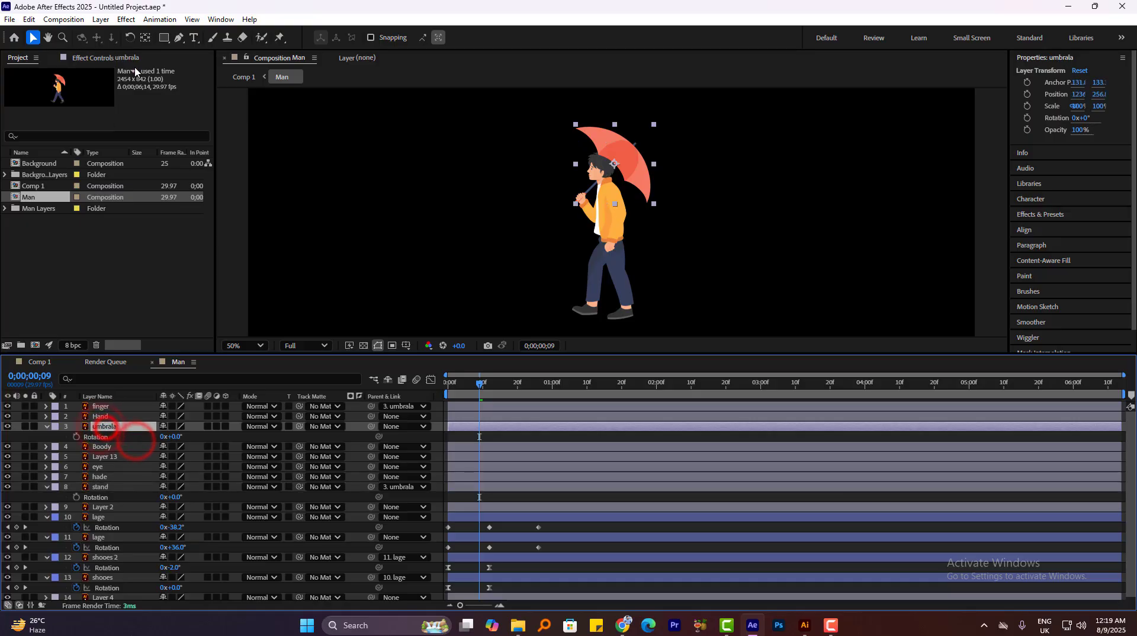
{"action": "key", "text": "y"}
{"action": "left_click_drag", "start_coordinate": [614, 164], "coordinate": [580, 203]}
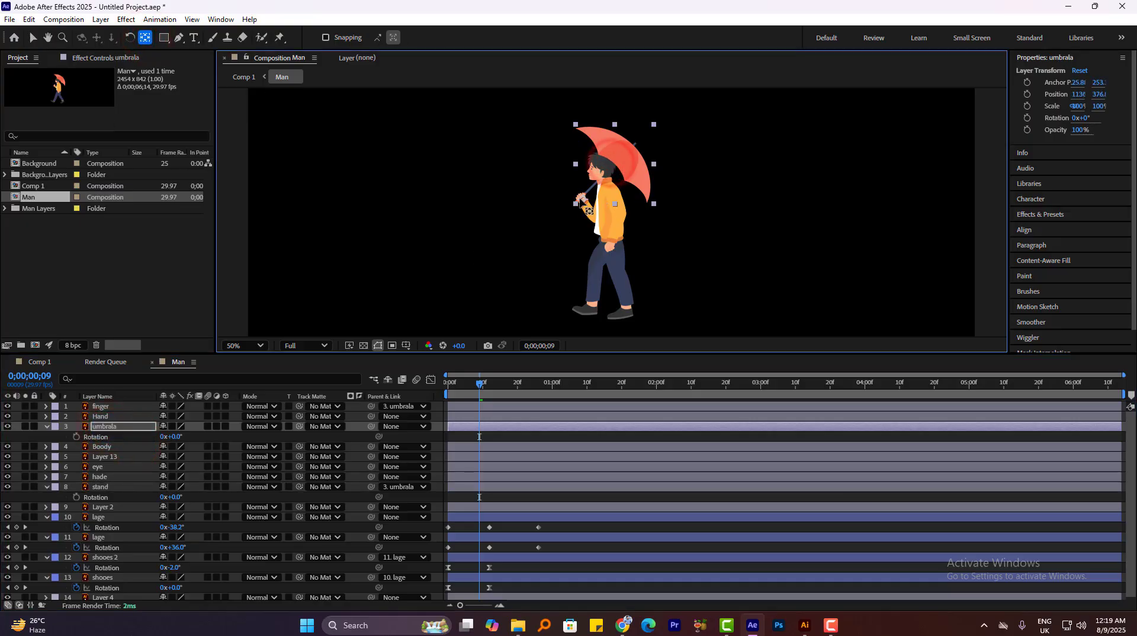
Try rotating the umbrala layer about its new anchor point and undo the rotation
{"action": "left_click", "coordinate": [177, 438]}
{"action": "mouse_move", "coordinate": [181, 440]}
{"action": "left_mouse_down"}
{"action": "mouse_move", "coordinate": [194, 436]}
{"action": "mouse_move", "coordinate": [177, 431]}
{"action": "left_mouse_up"}
{"action": "key", "text": "ctrl+z"}
Set the umbrala layer's label colour to Green and toggle the Hand layer's visibility to identify that layer
{"action": "left_click", "coordinate": [109, 426]}
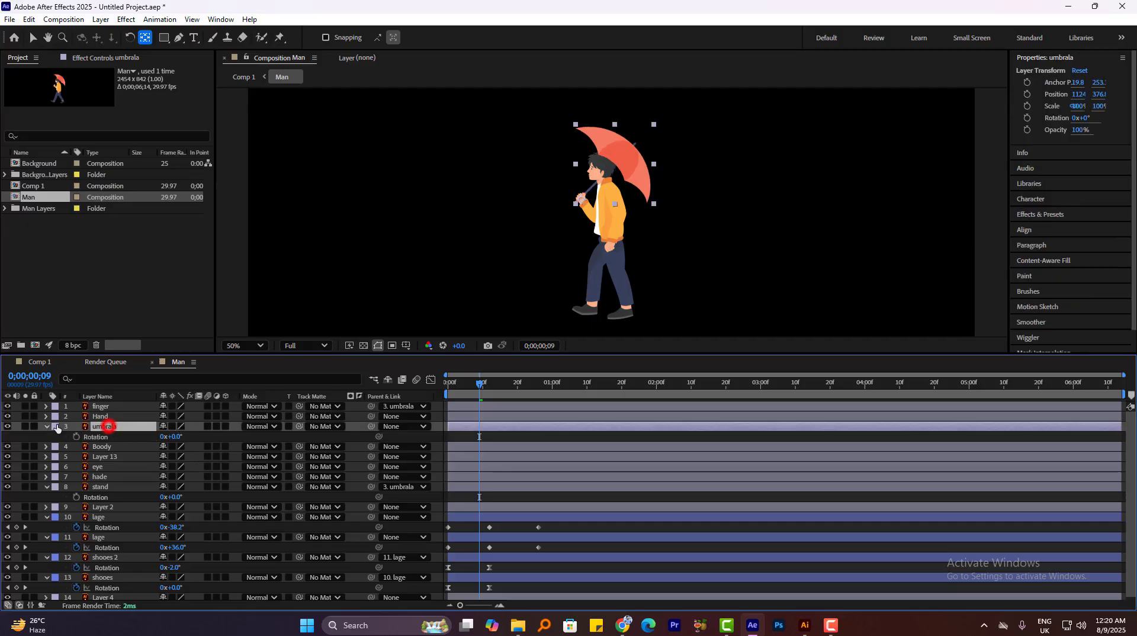
{"action": "left_click", "coordinate": [57, 429]}
{"action": "left_click", "coordinate": [69, 322]}
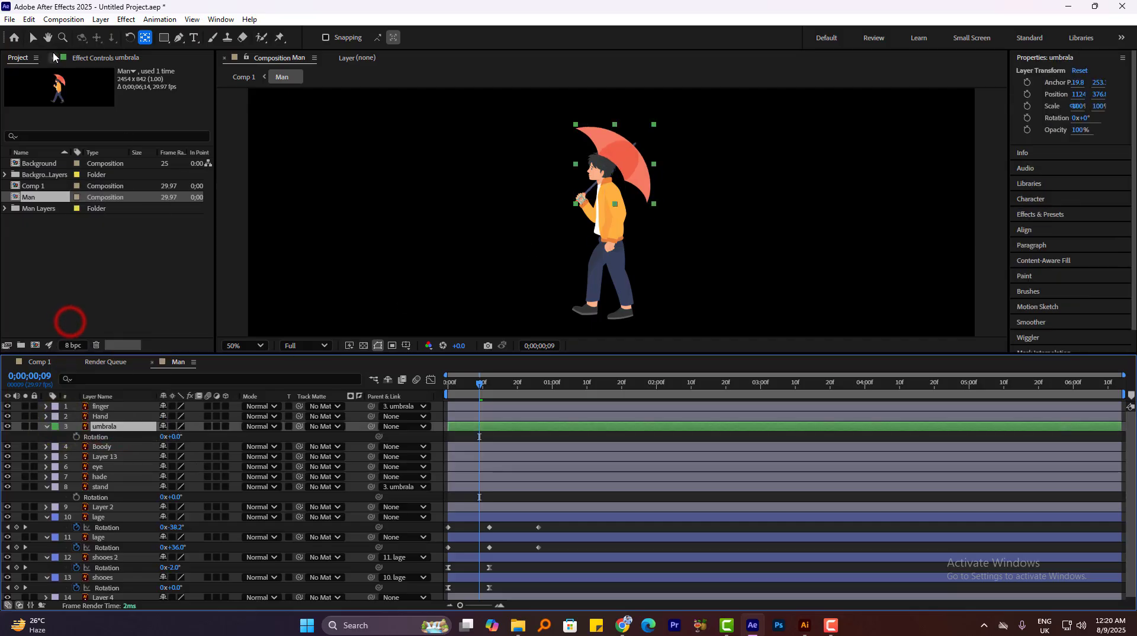
{"action": "left_click", "coordinate": [106, 417]}
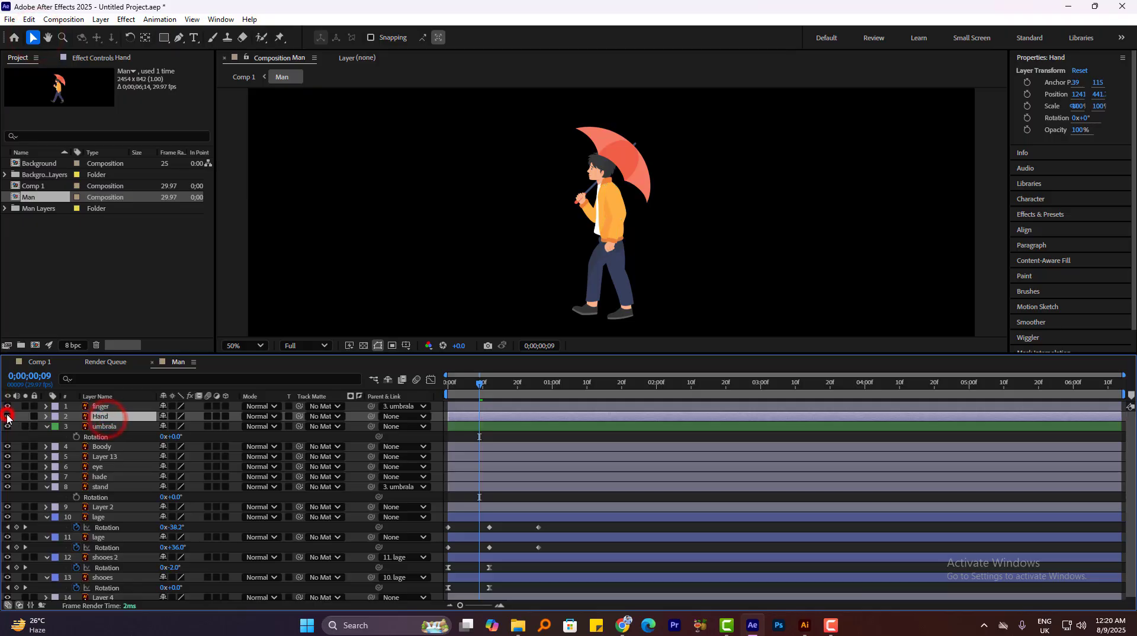
{"action": "left_click", "coordinate": [7, 417]}
Set the hade layer's label colour to Dark Green and parent the layer to umbrala
{"action": "left_click", "coordinate": [108, 477]}
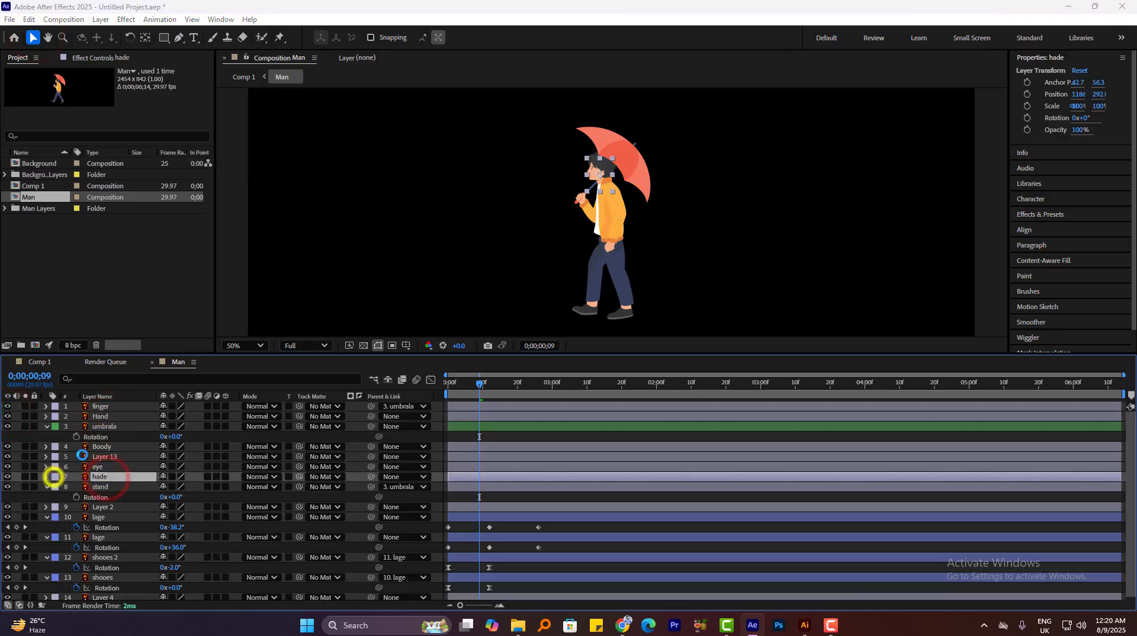
{"action": "key", "text": "Escape"}
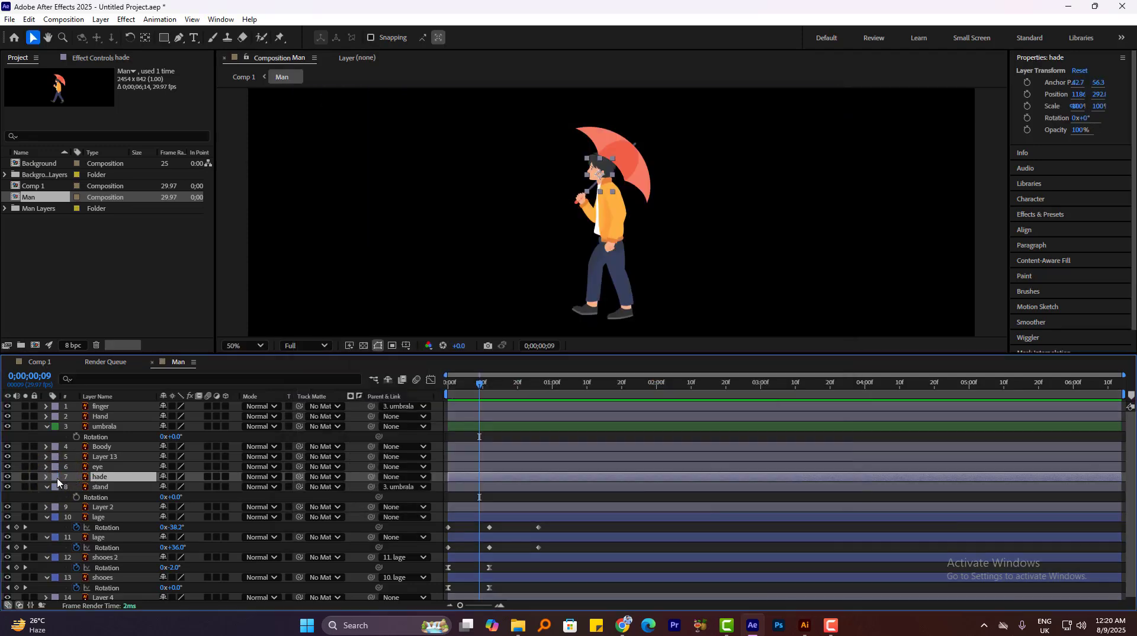
{"action": "left_click", "coordinate": [55, 477]}
{"action": "left_click", "coordinate": [84, 362]}
{"action": "left_click", "coordinate": [56, 476]}
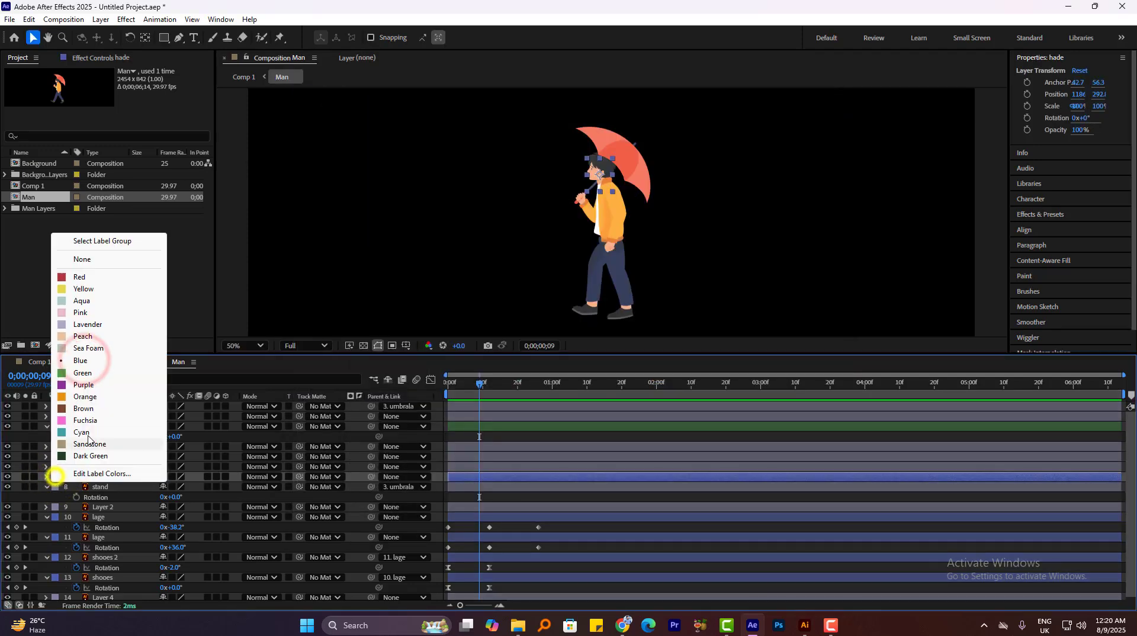
{"action": "left_click", "coordinate": [83, 456]}
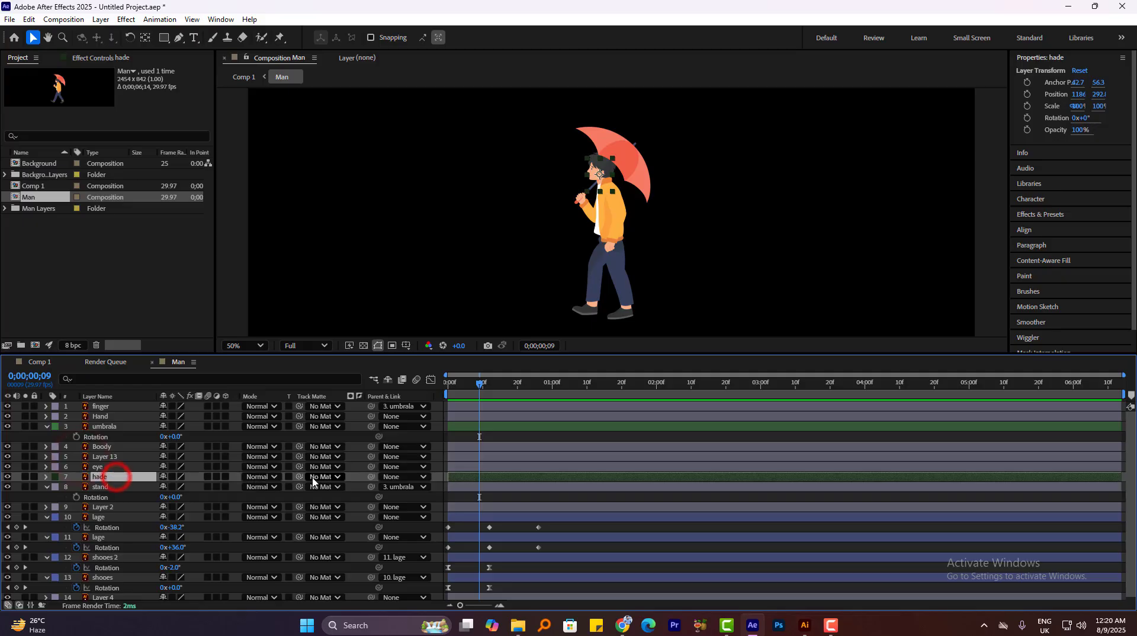
{"action": "left_click_drag", "start_coordinate": [371, 478], "coordinate": [102, 429]}
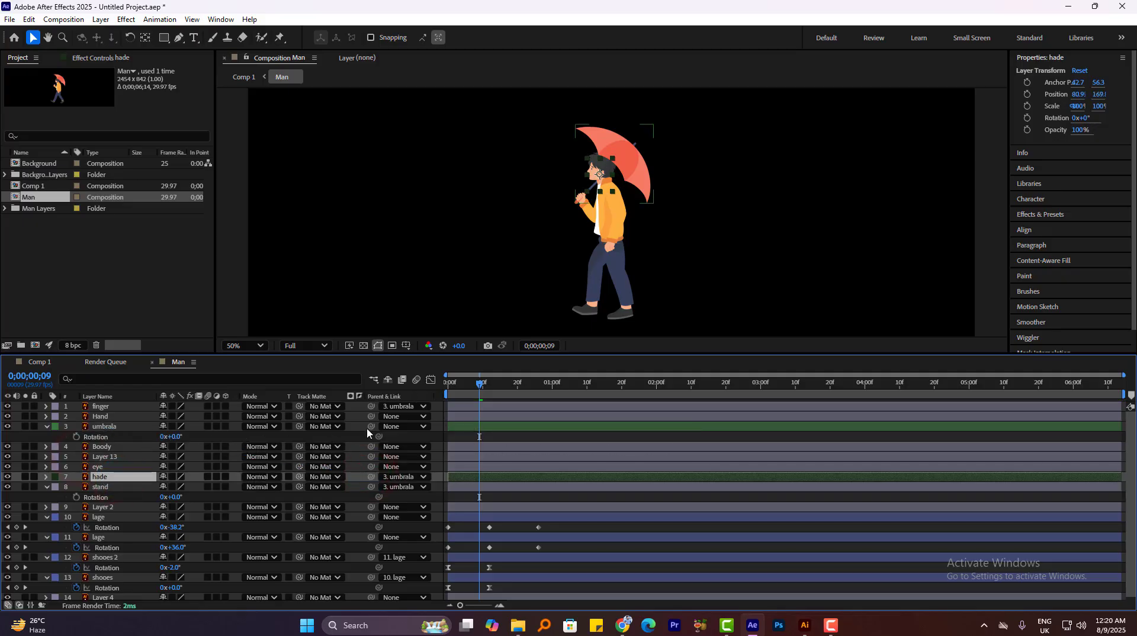
{"action": "left_click_drag", "start_coordinate": [141, 489], "coordinate": [111, 482]}
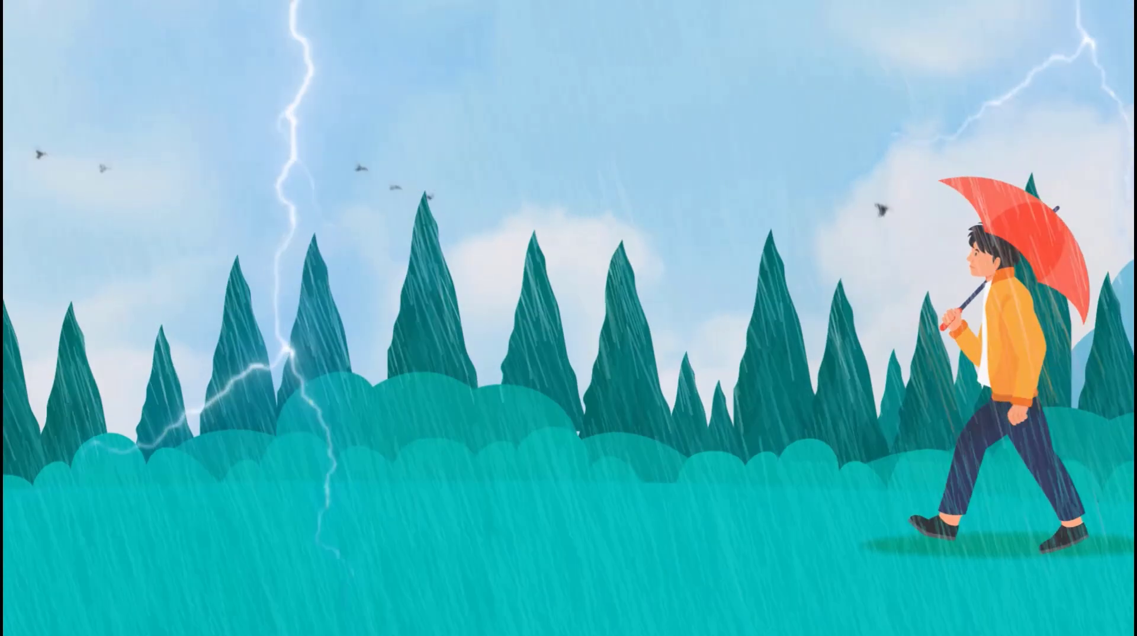